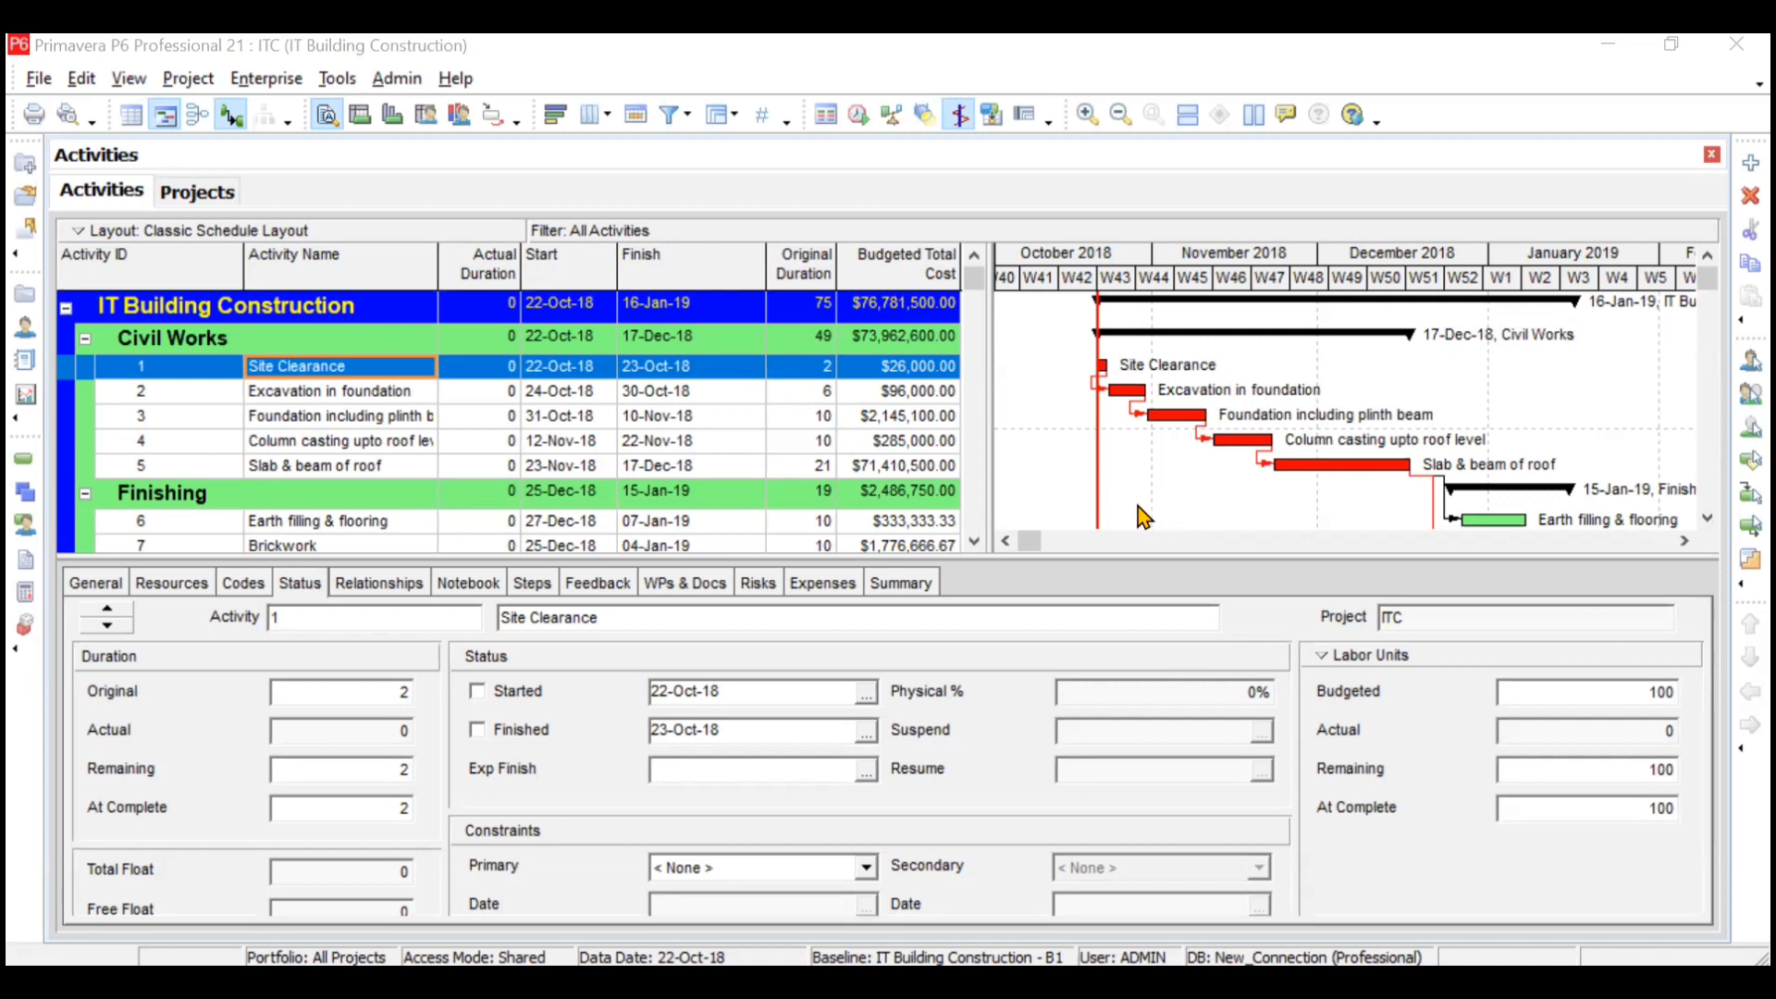
Review the project baseline and primary user baseline assigned to the IT Building Construction project
{"action": "left_click", "coordinate": [188, 79]}
{"action": "left_click", "coordinate": [222, 178]}
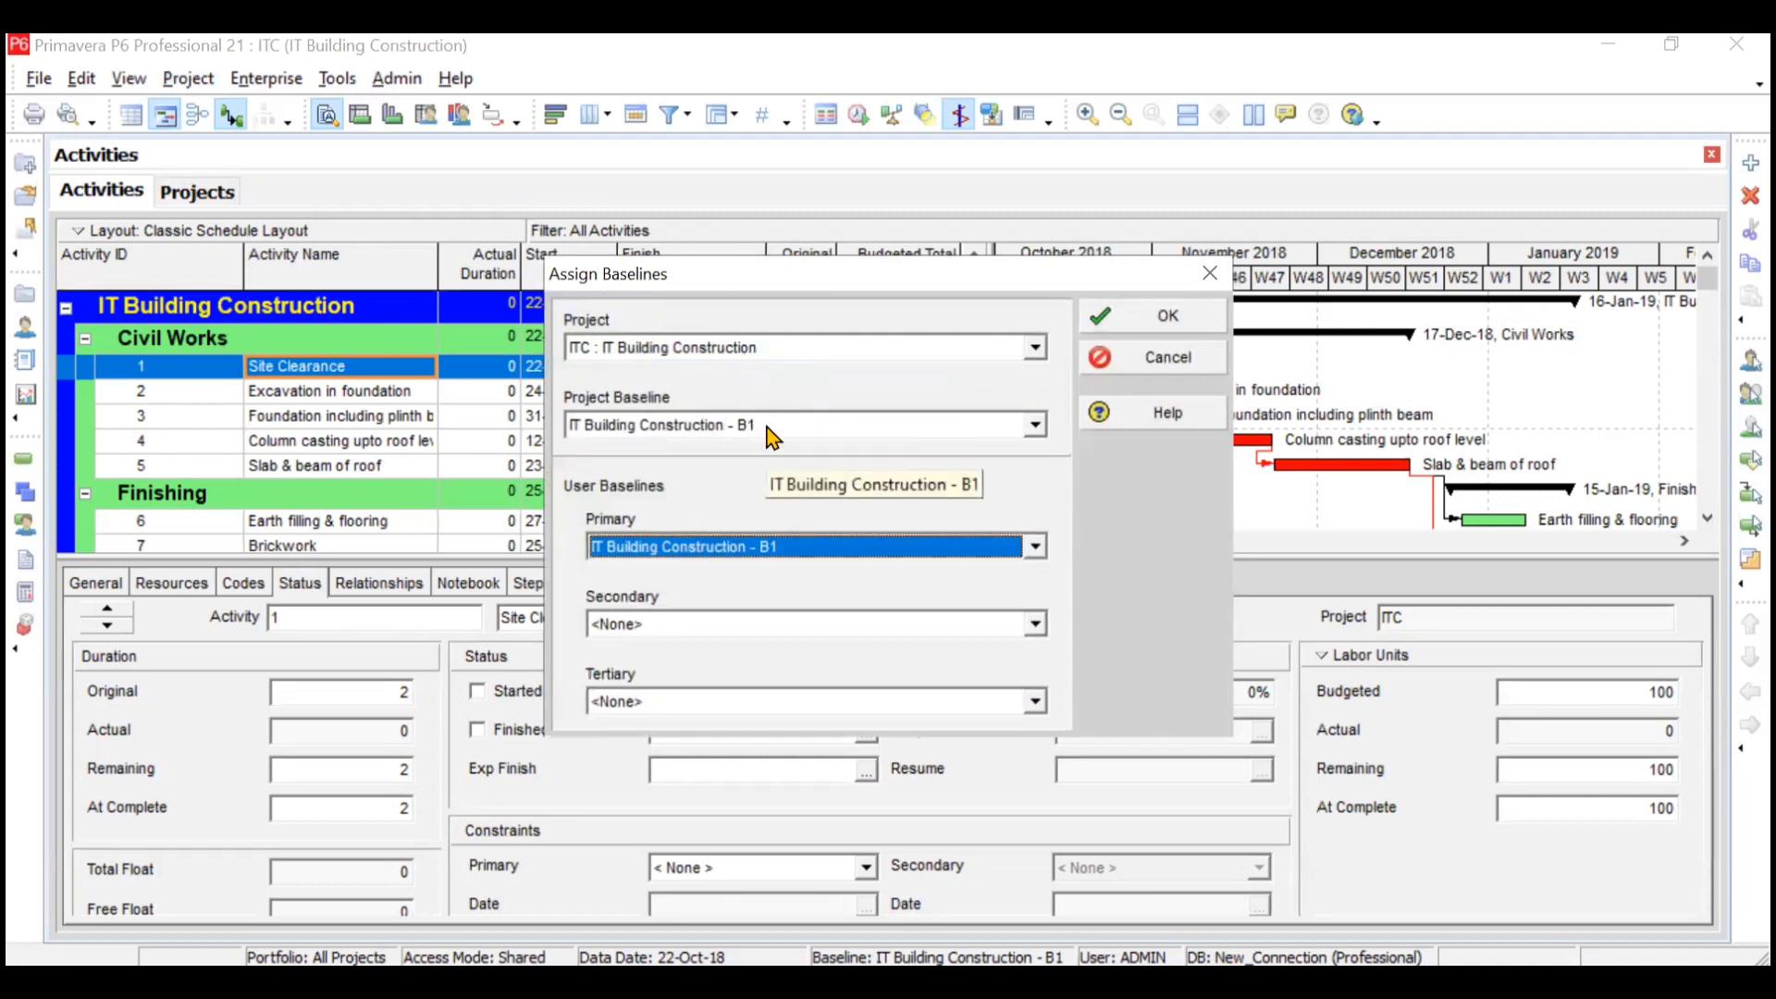
{"action": "left_click", "coordinate": [1103, 333]}
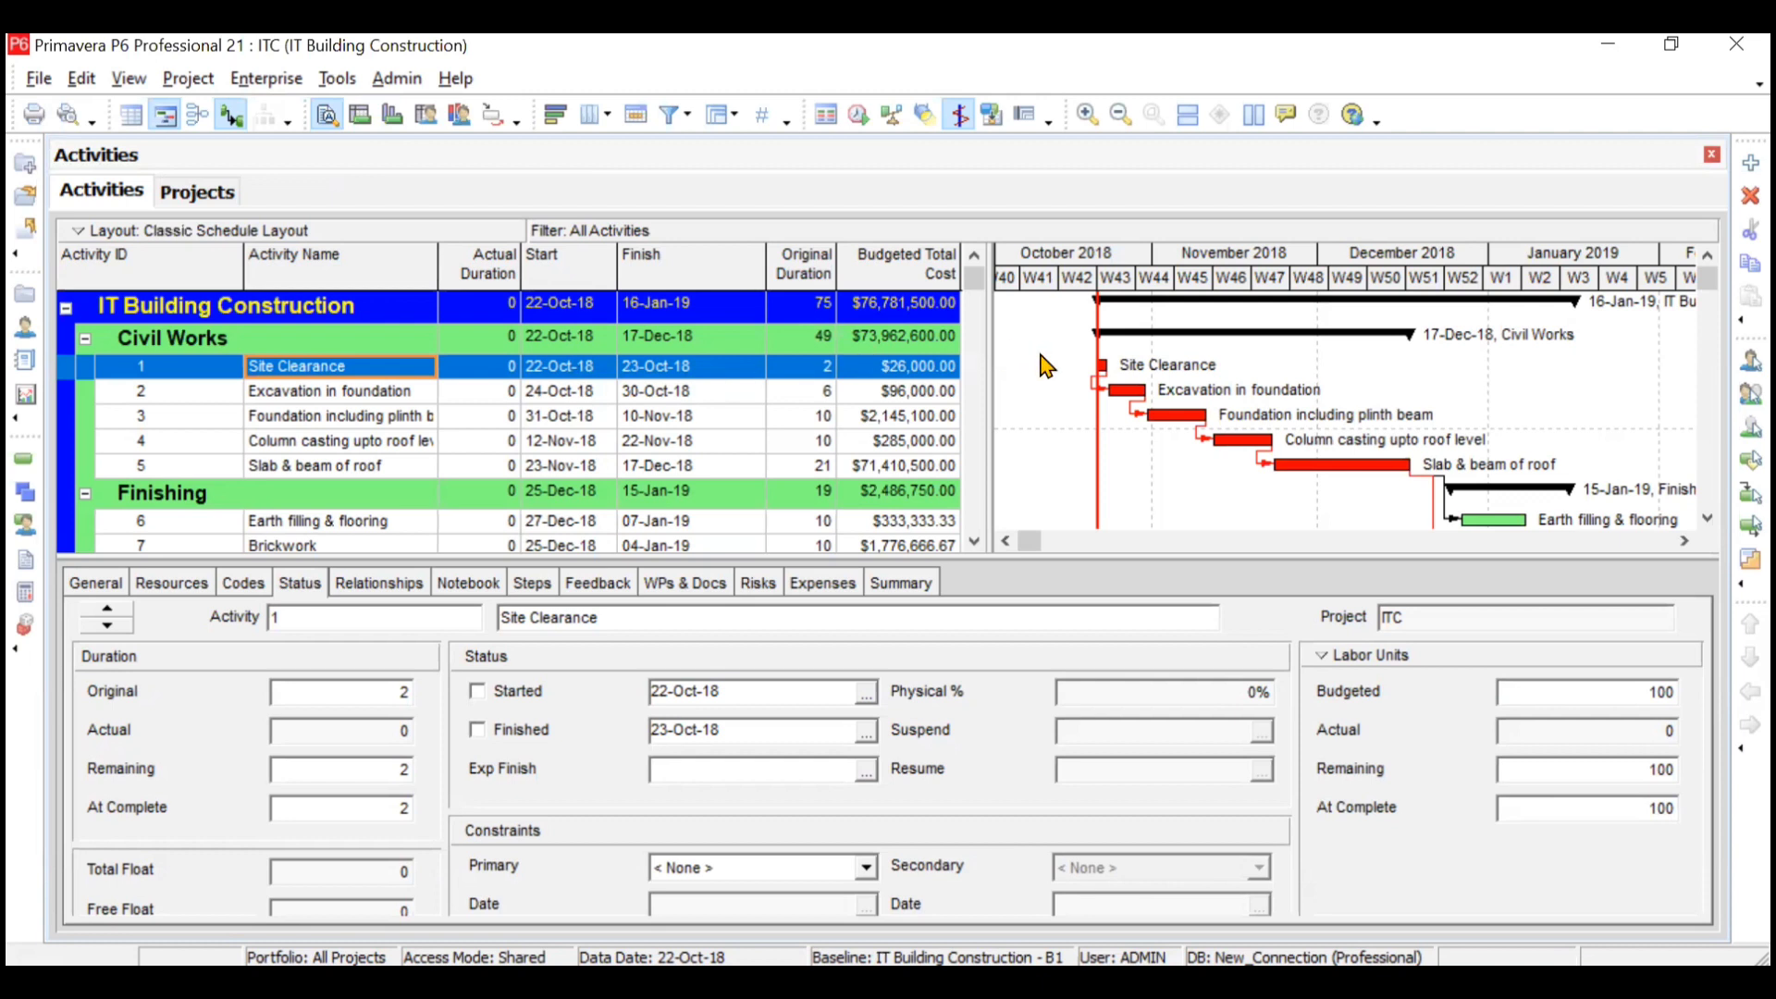
Display the Primary Baseline bar in the Gantt chart through the Bars settings
{"action": "left_click_drag", "start_coordinate": [1179, 552], "coordinate": [1197, 638]}
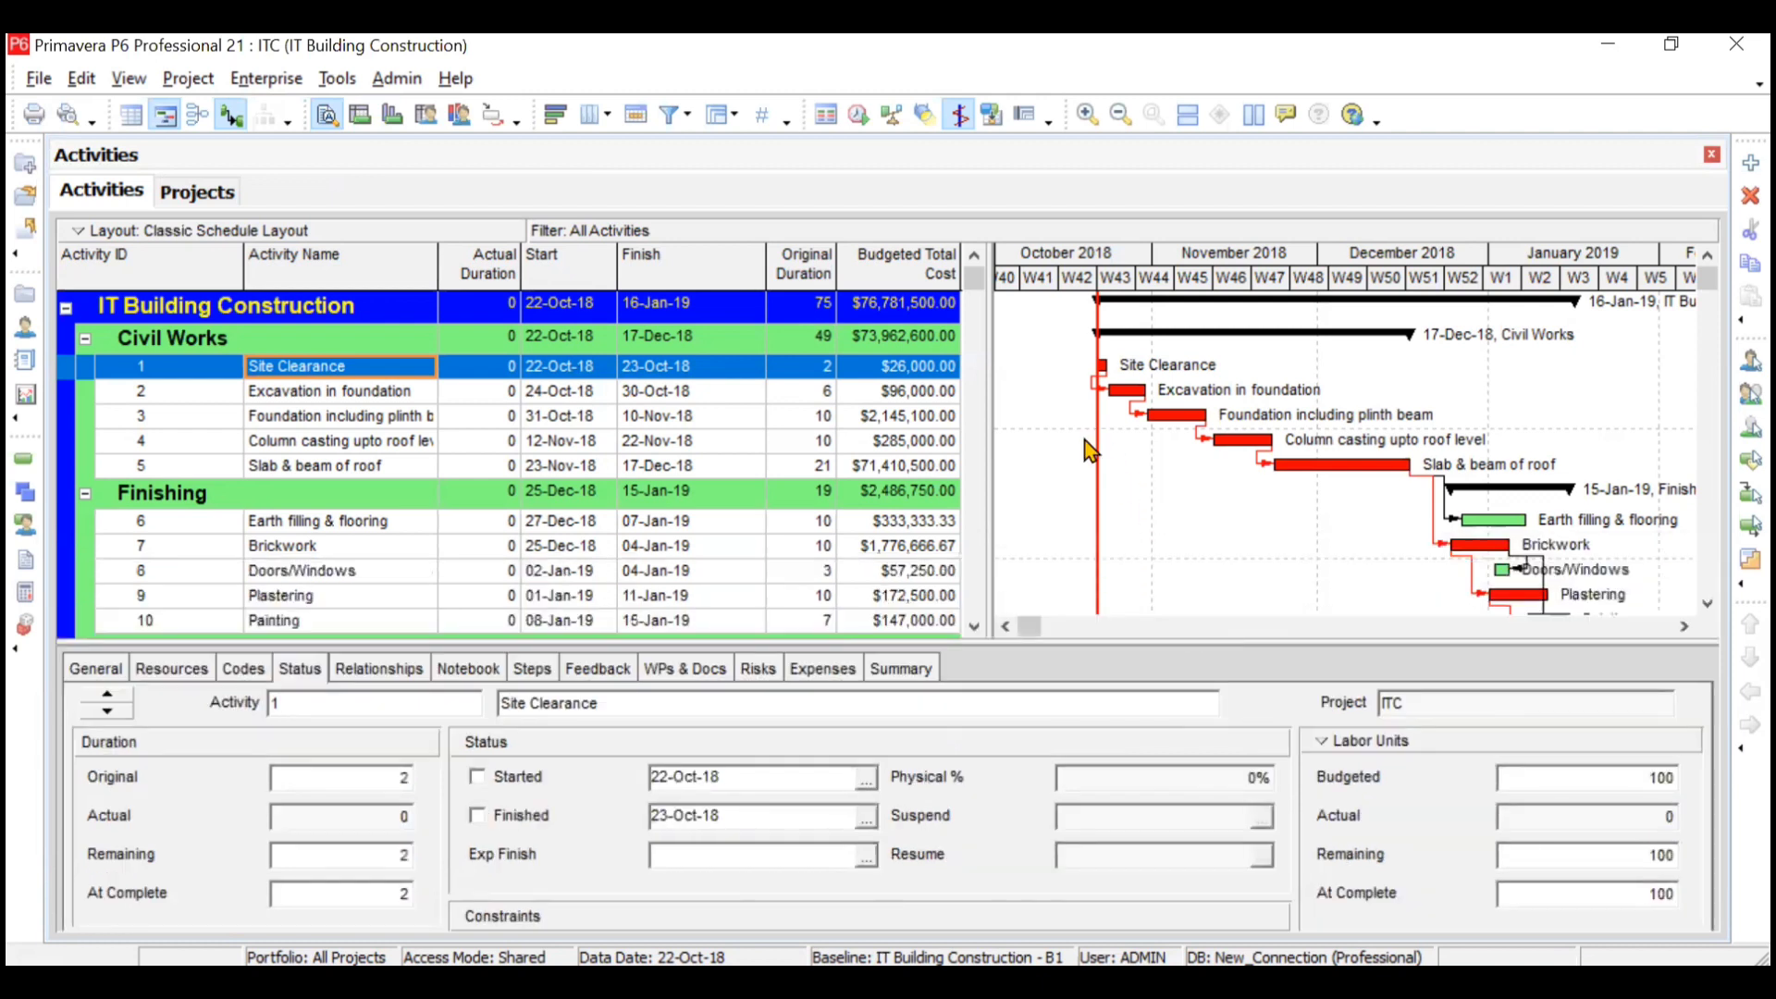
{"action": "right_click", "coordinate": [1052, 380]}
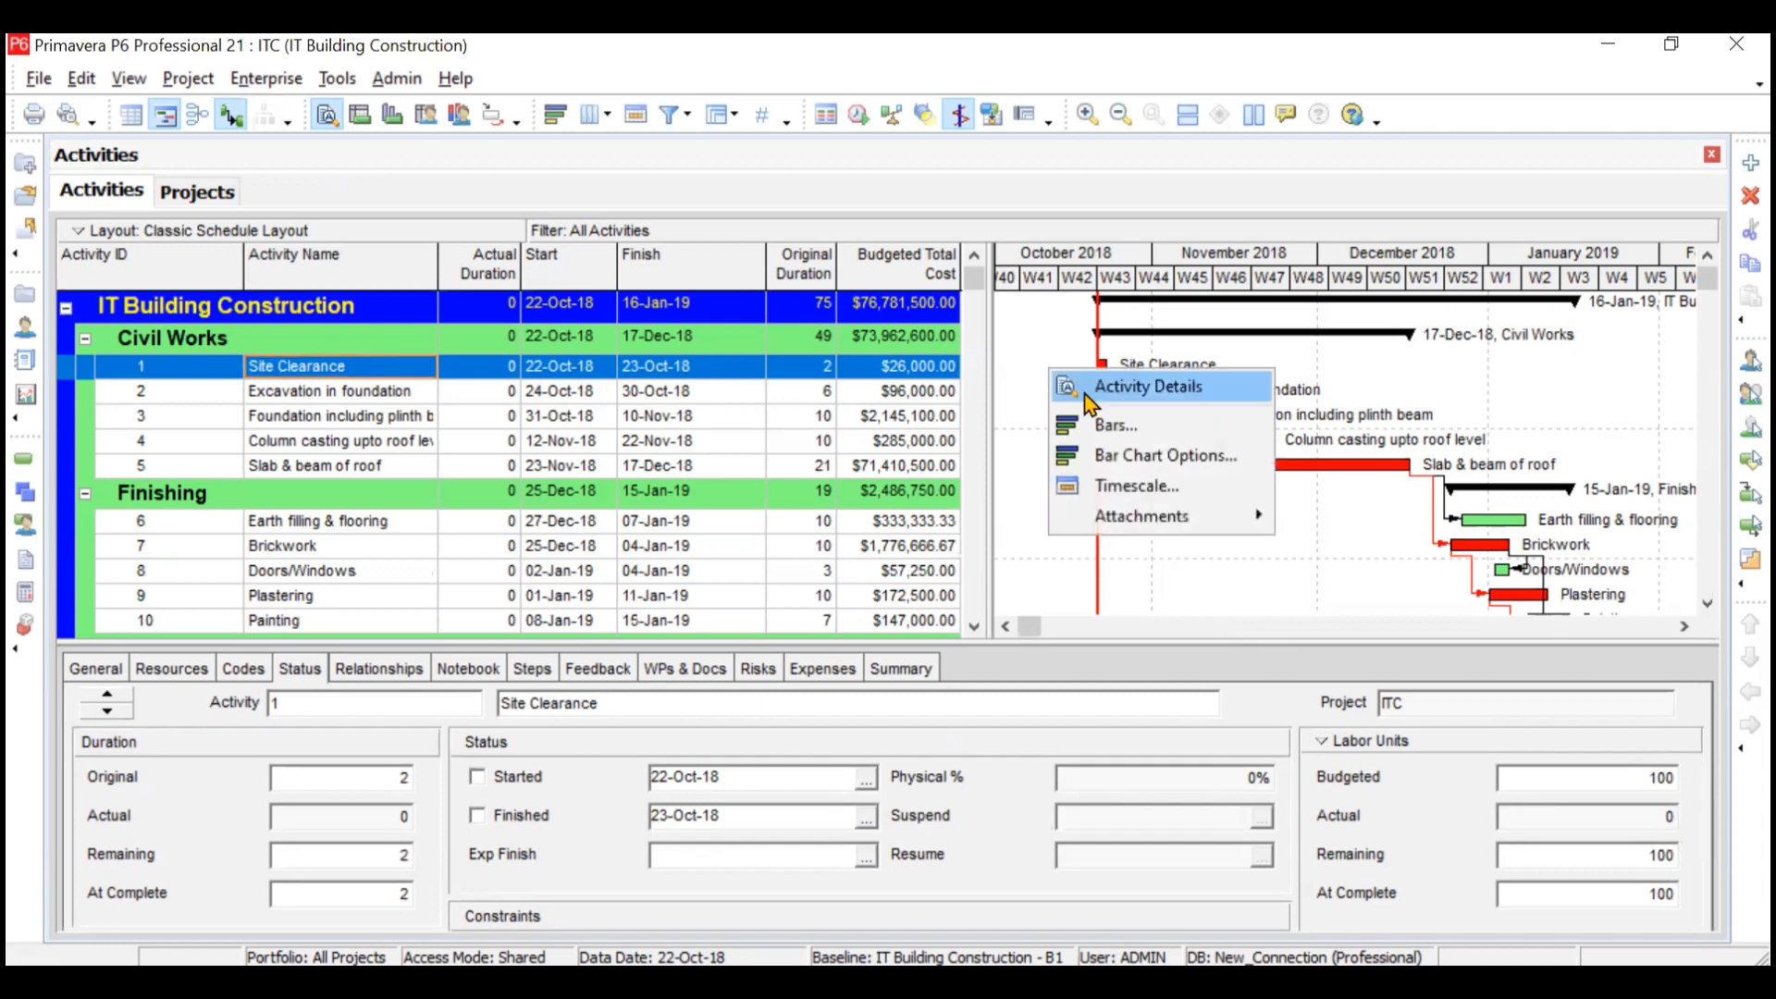
{"action": "left_click", "coordinate": [1107, 427]}
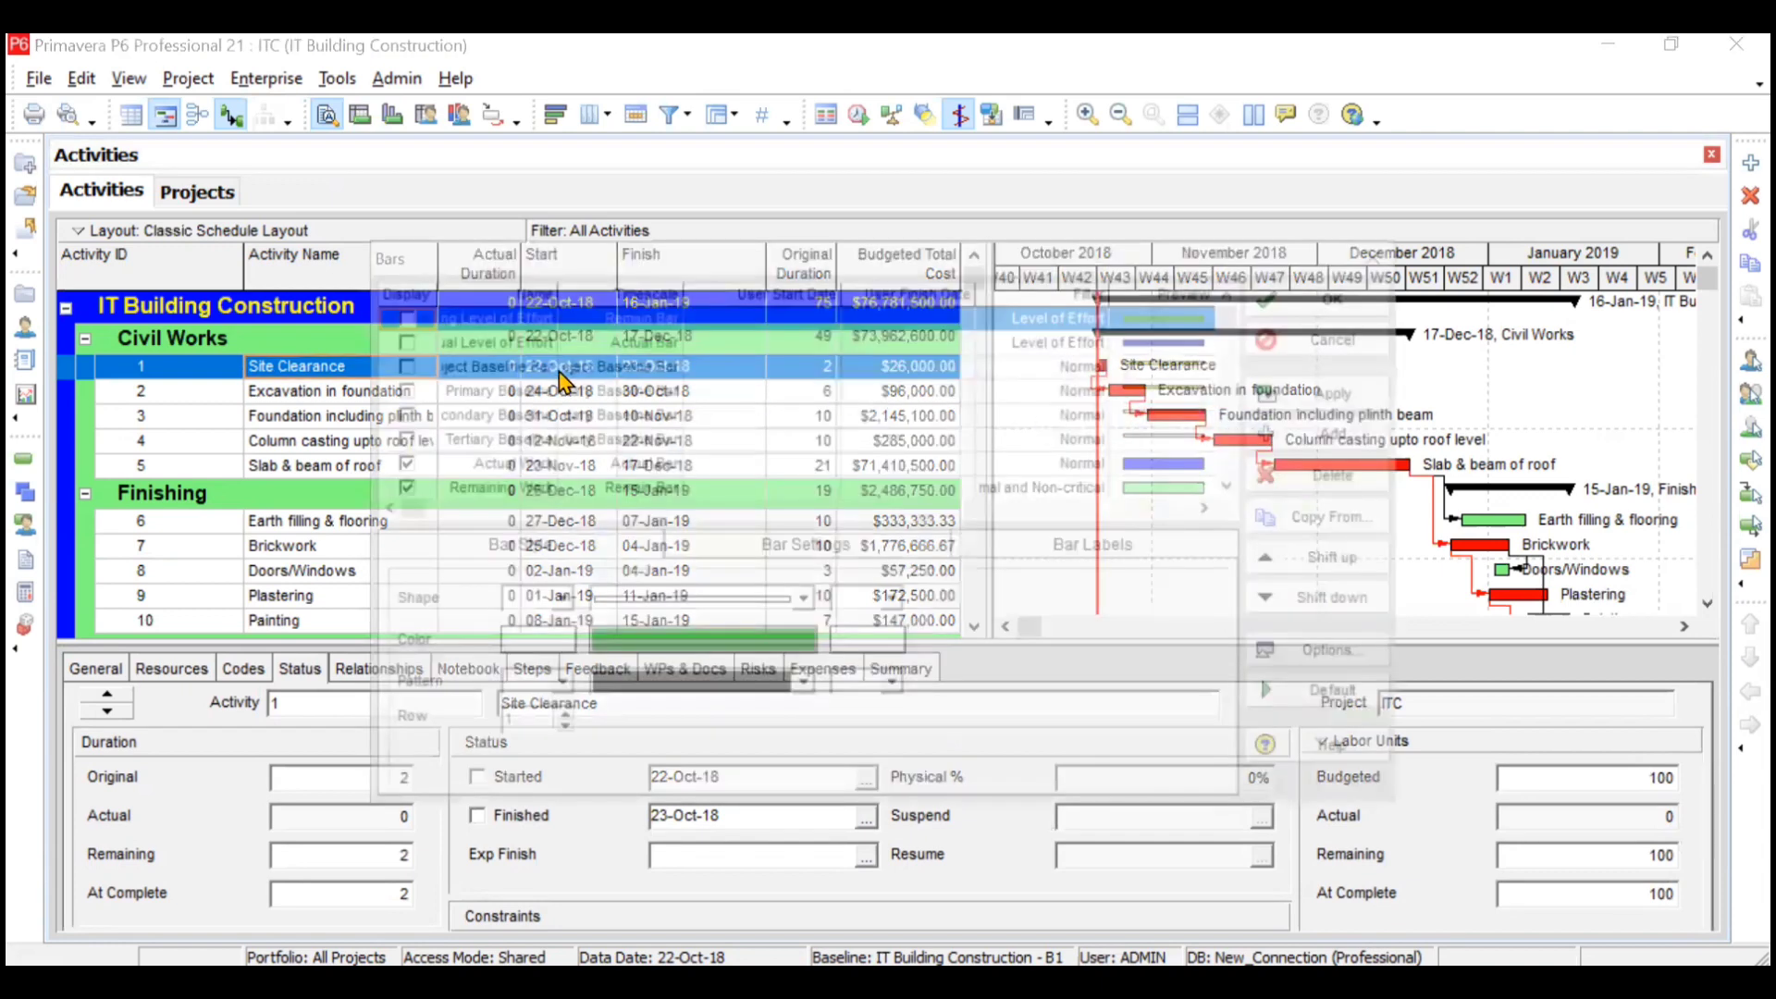
{"action": "left_click", "coordinate": [400, 392]}
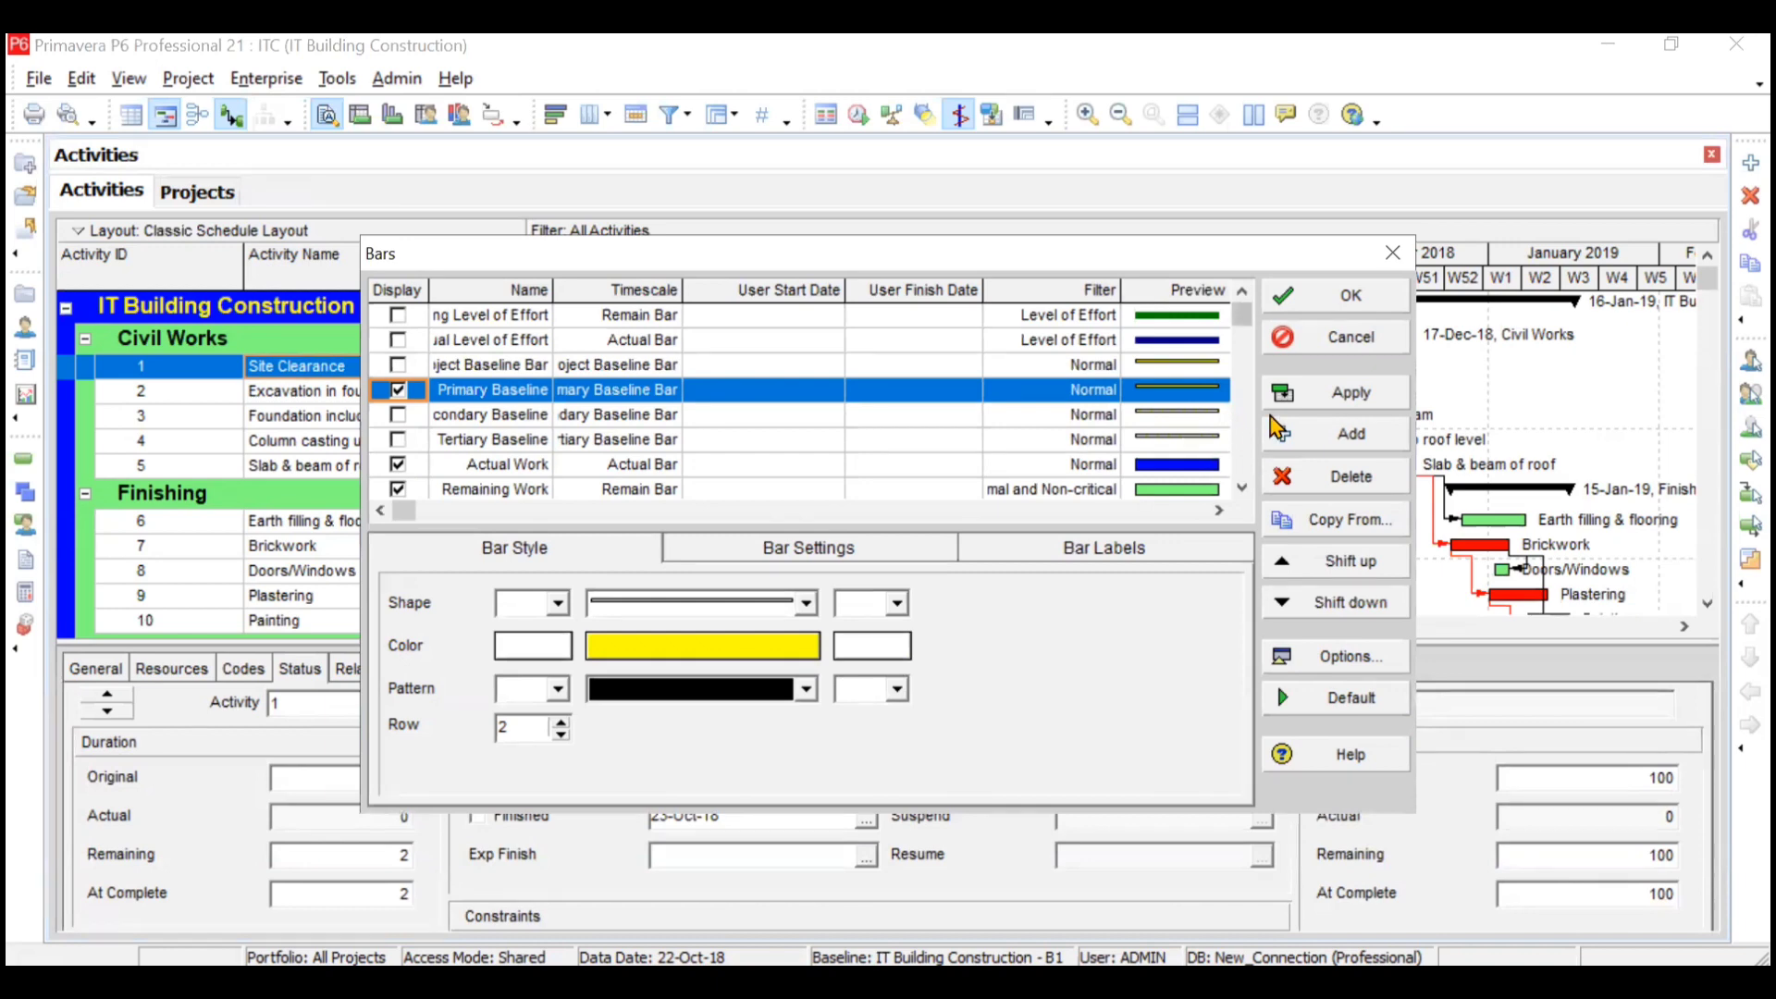
{"action": "left_click", "coordinate": [1353, 298]}
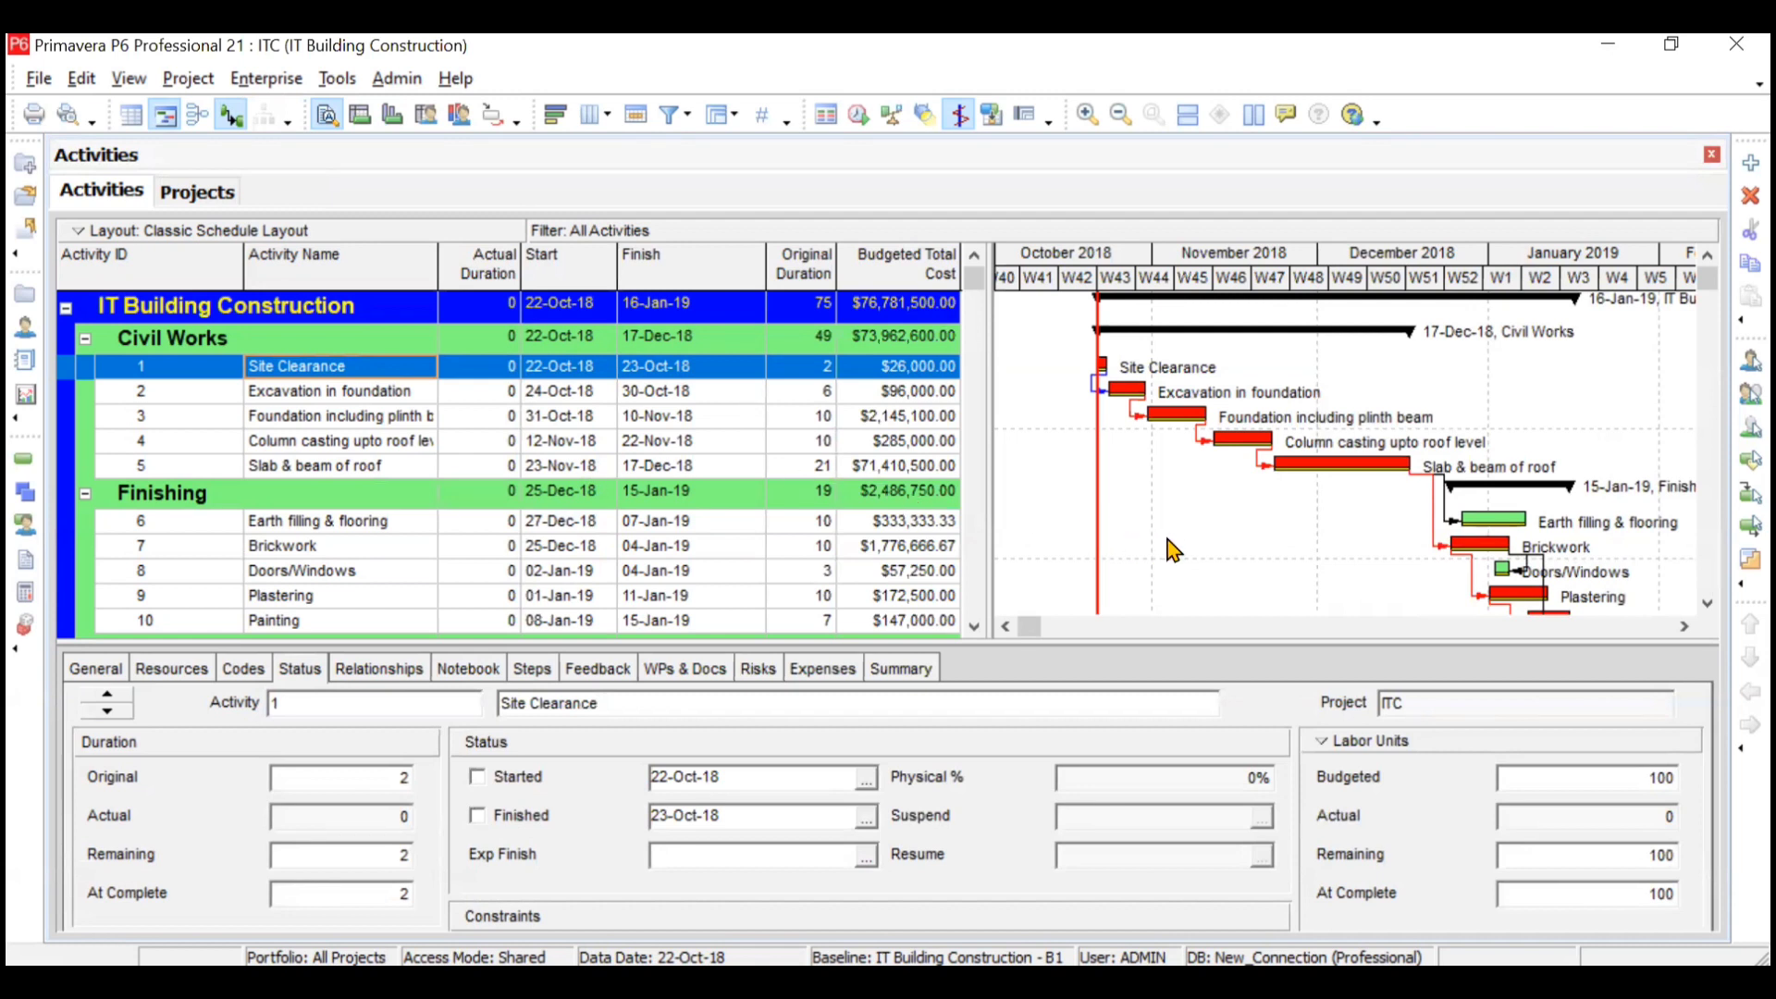
Open the activity table's column settings and search through the available options for "BL"
{"action": "right_click", "coordinate": [695, 283]}
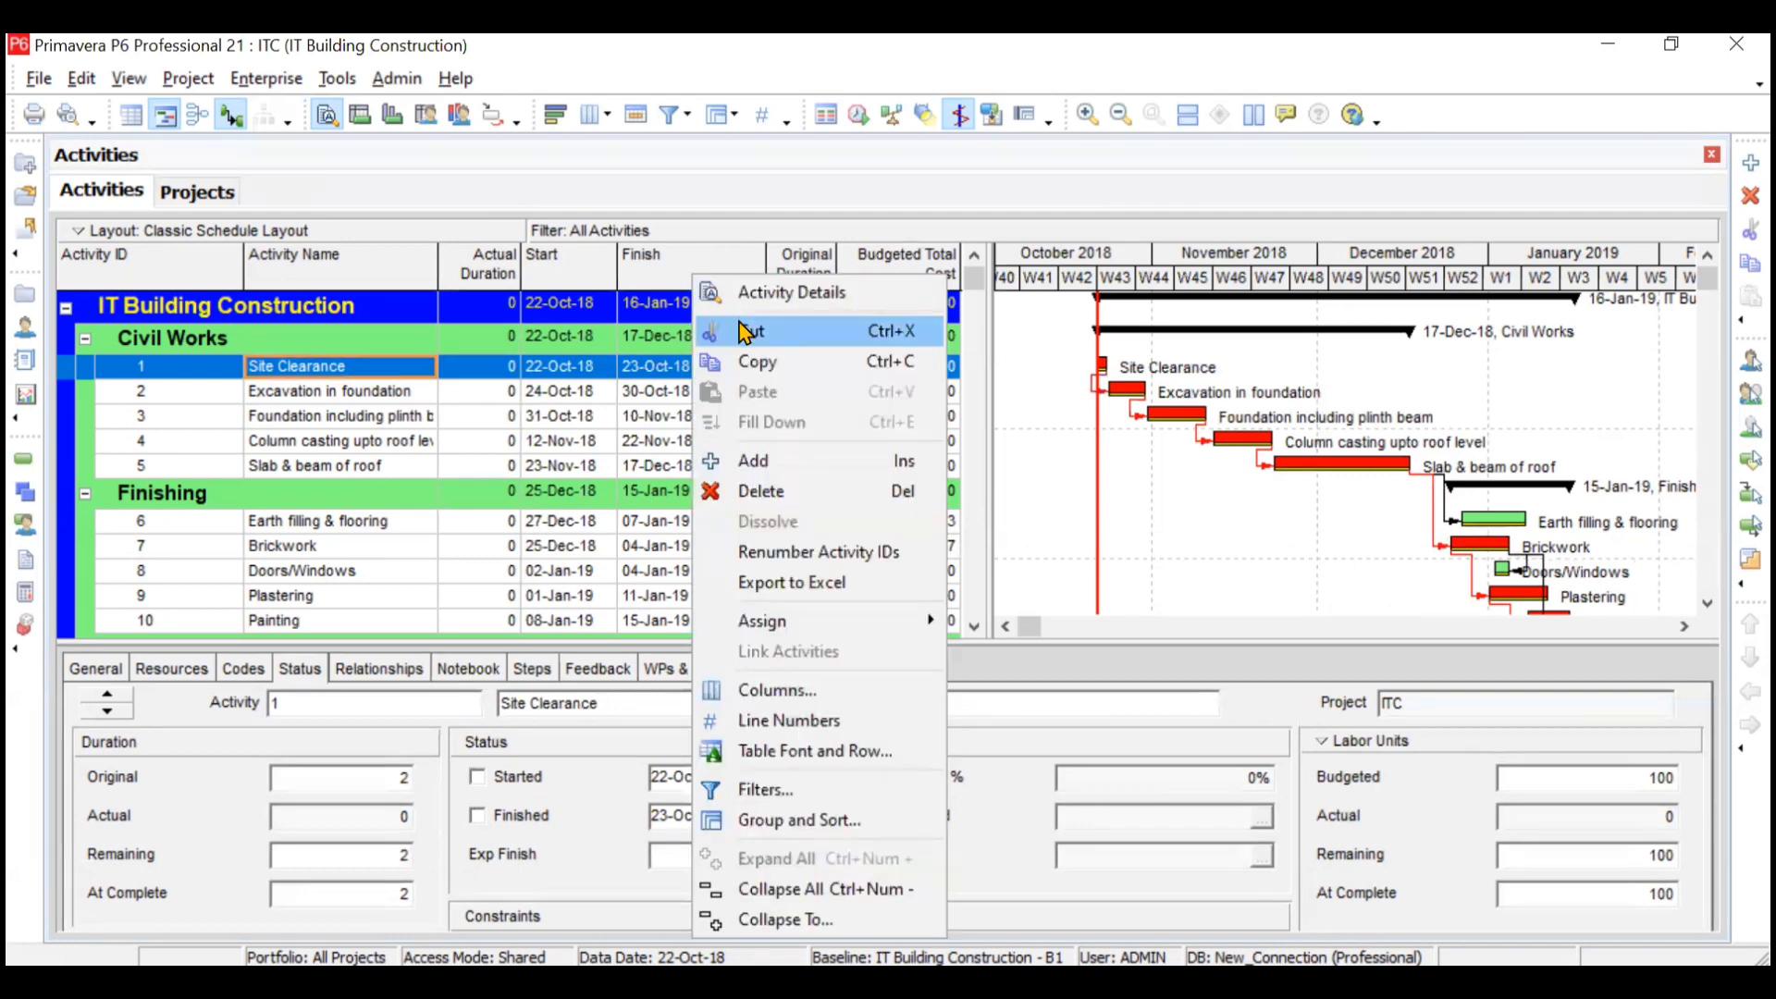
{"action": "left_click", "coordinate": [813, 703]}
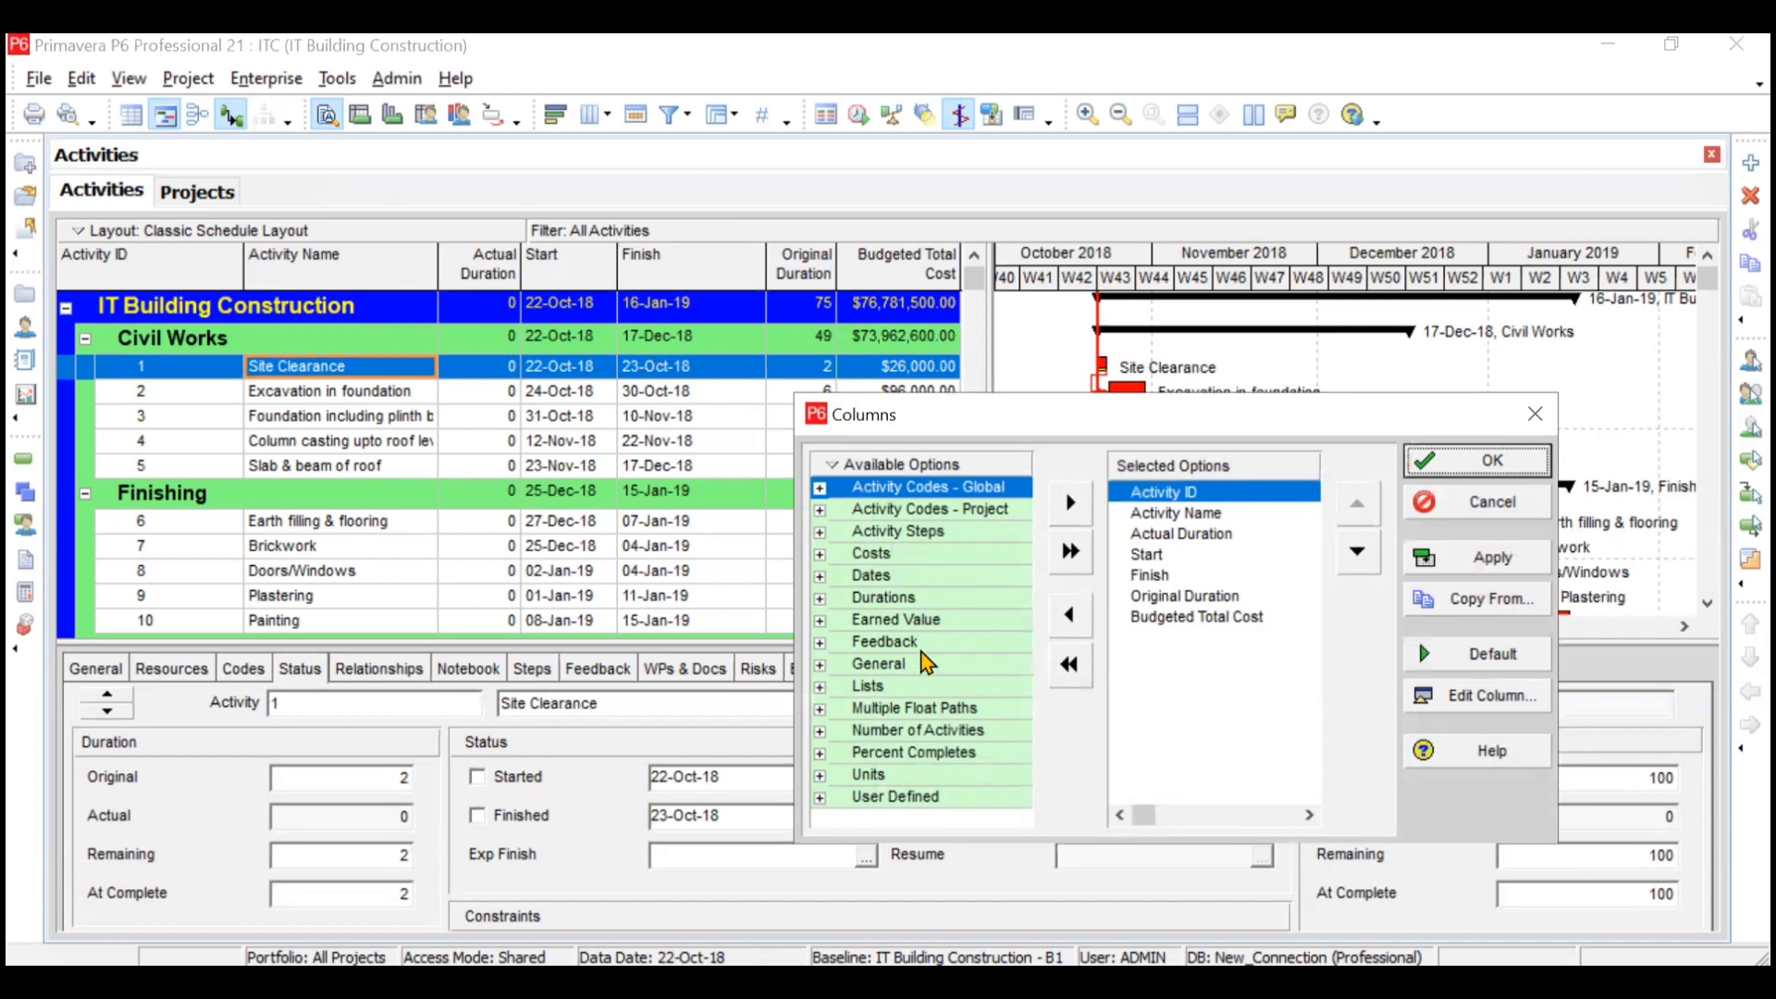
{"action": "right_click", "coordinate": [896, 469]}
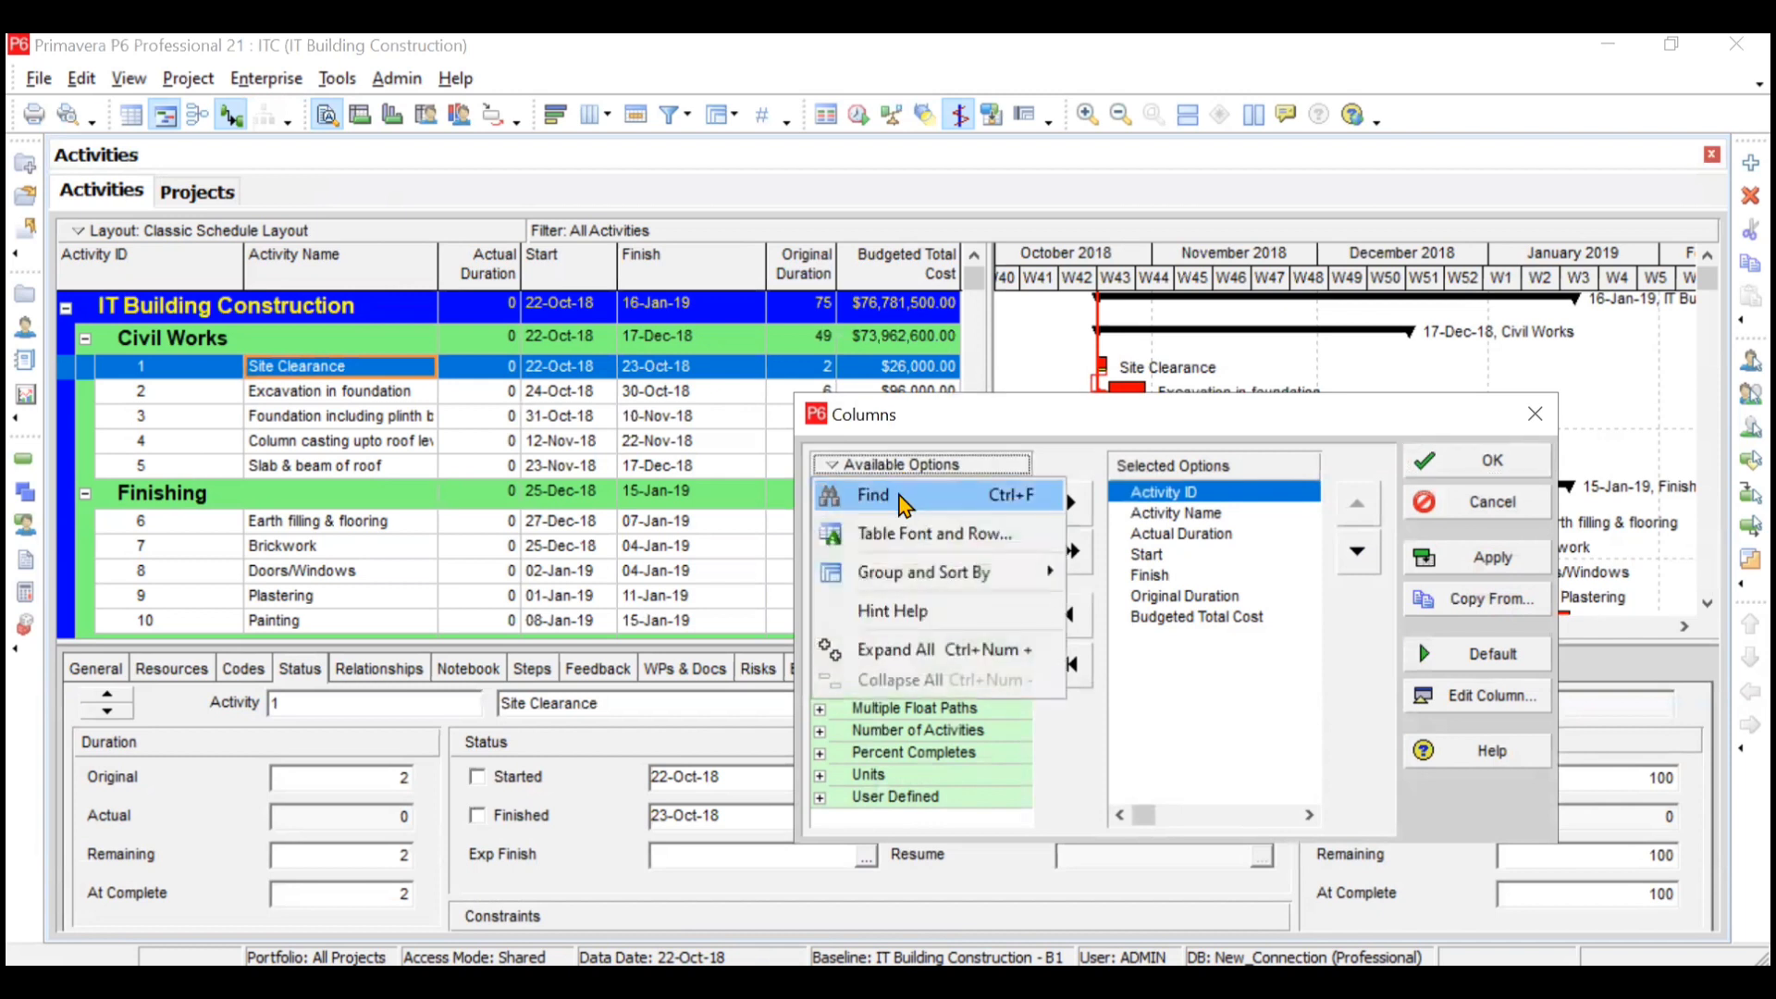
{"action": "left_click", "coordinate": [902, 500]}
{"action": "type", "text": "BL"}
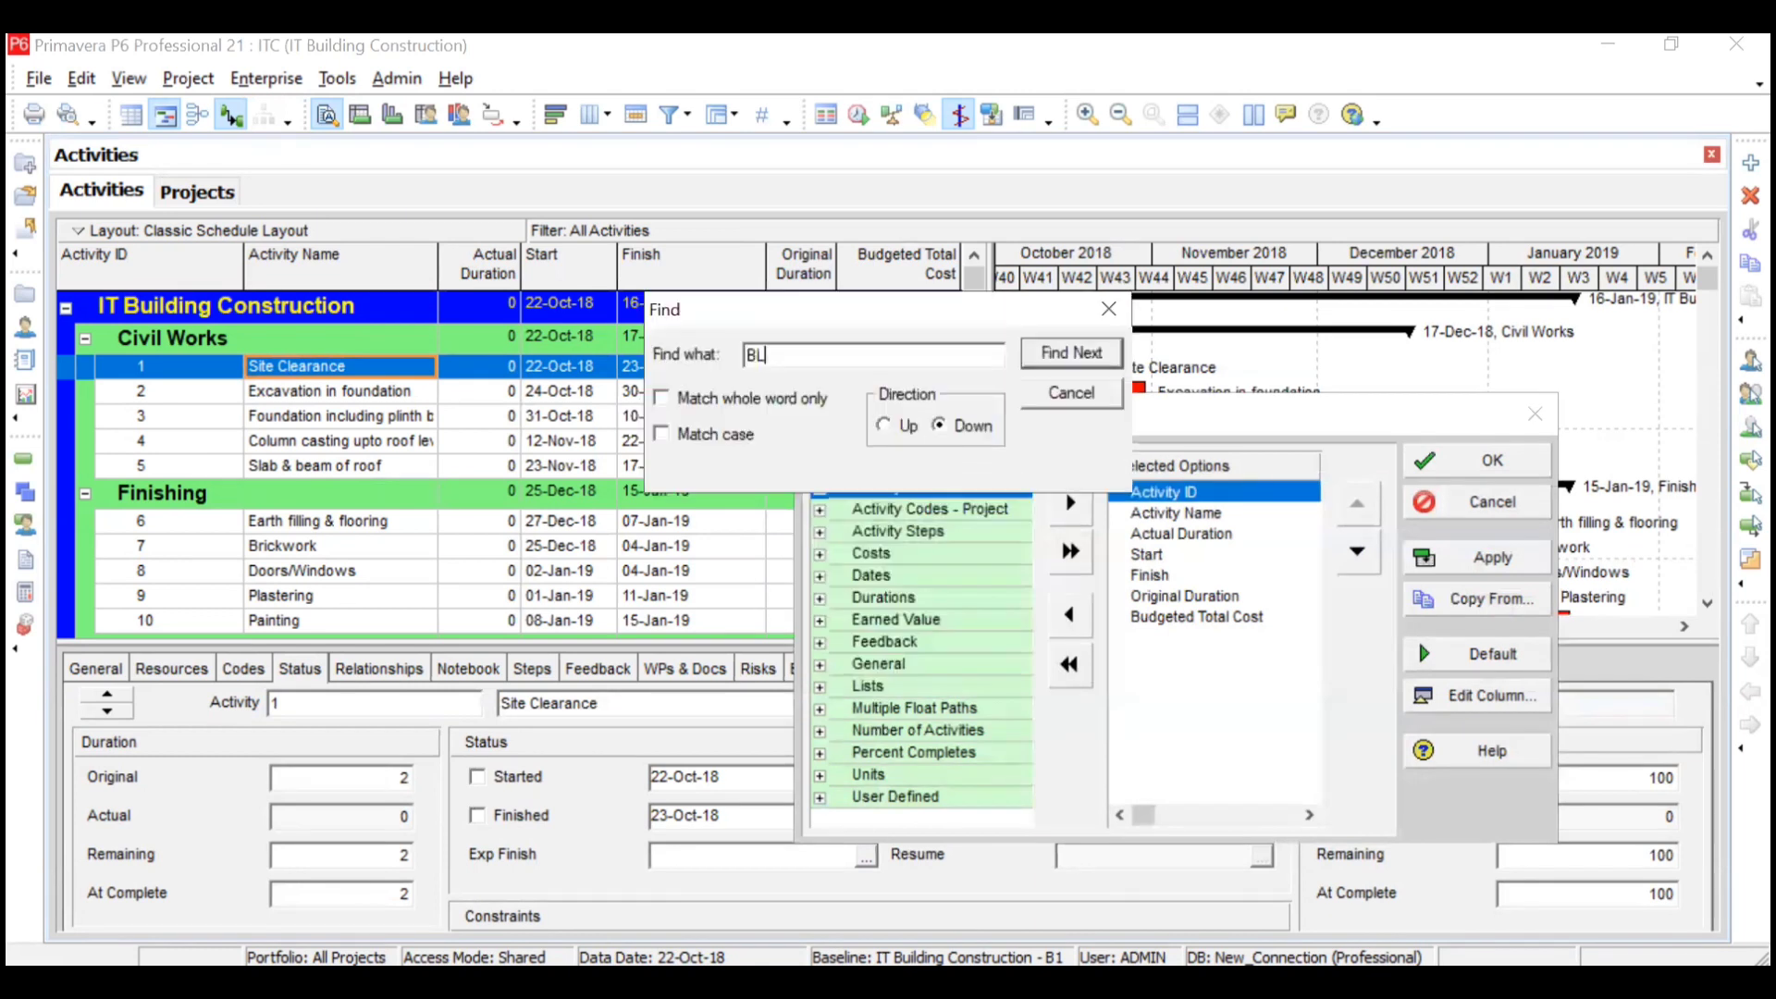
{"action": "key", "text": "Return"}
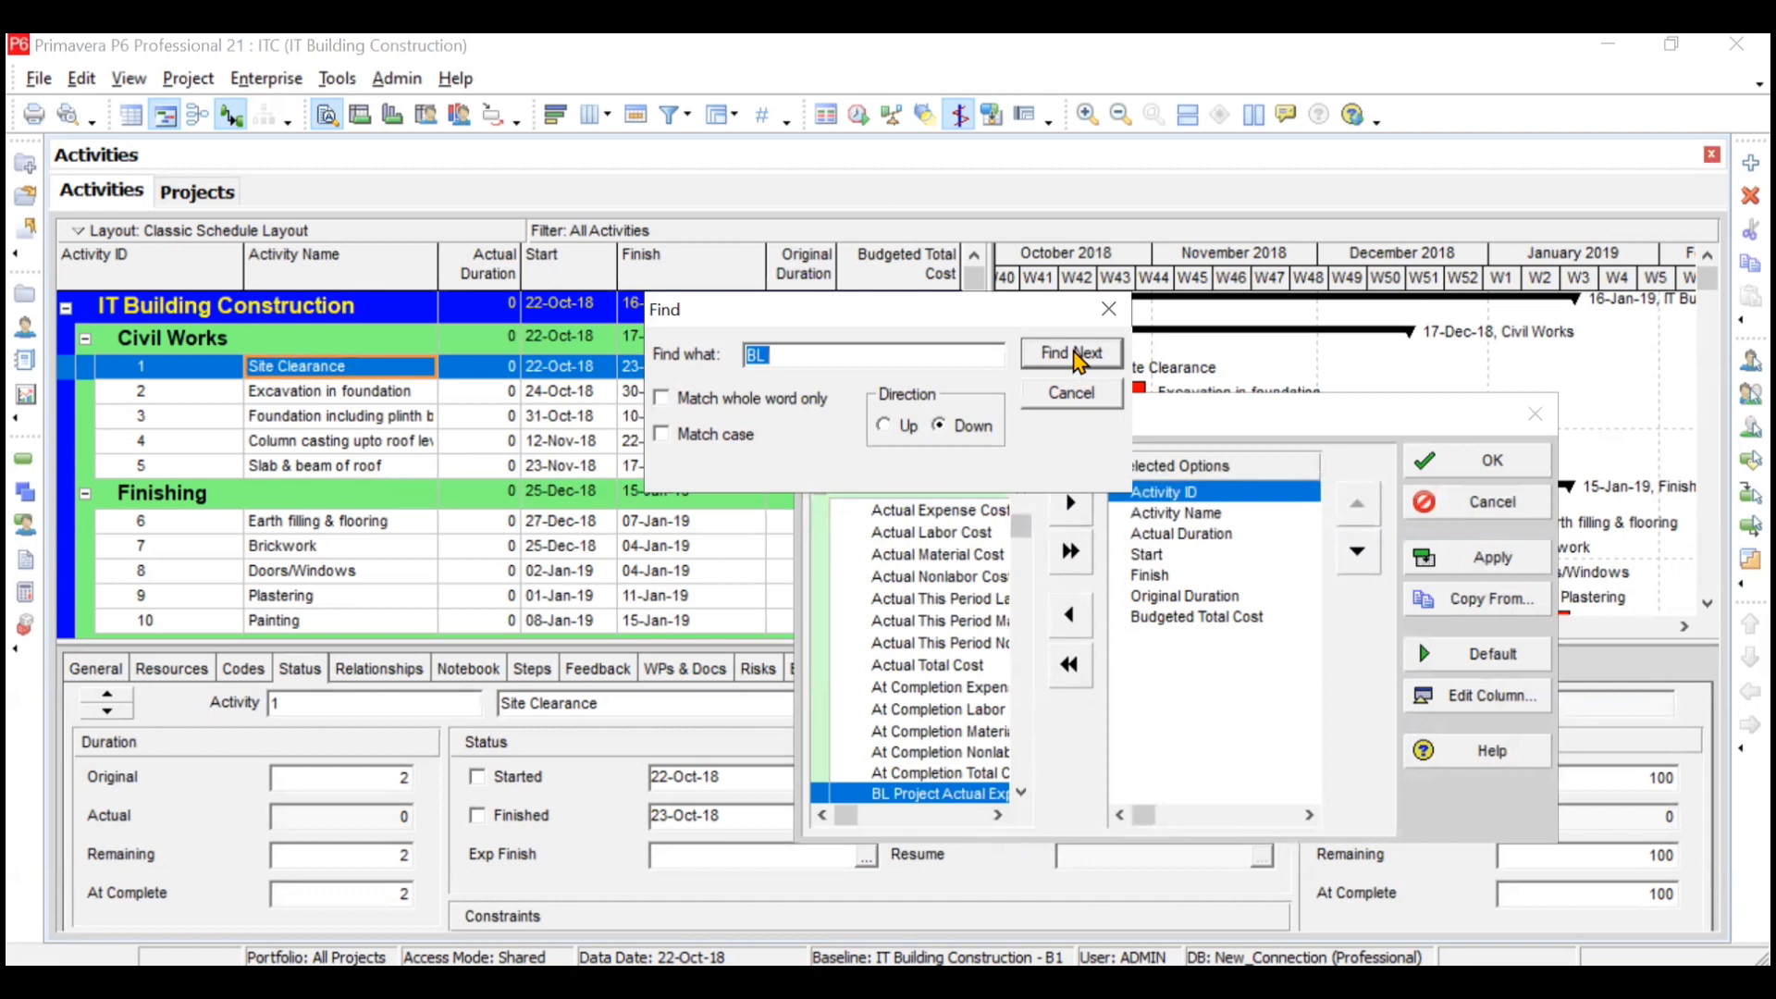
{"action": "left_click", "coordinate": [1067, 356]}
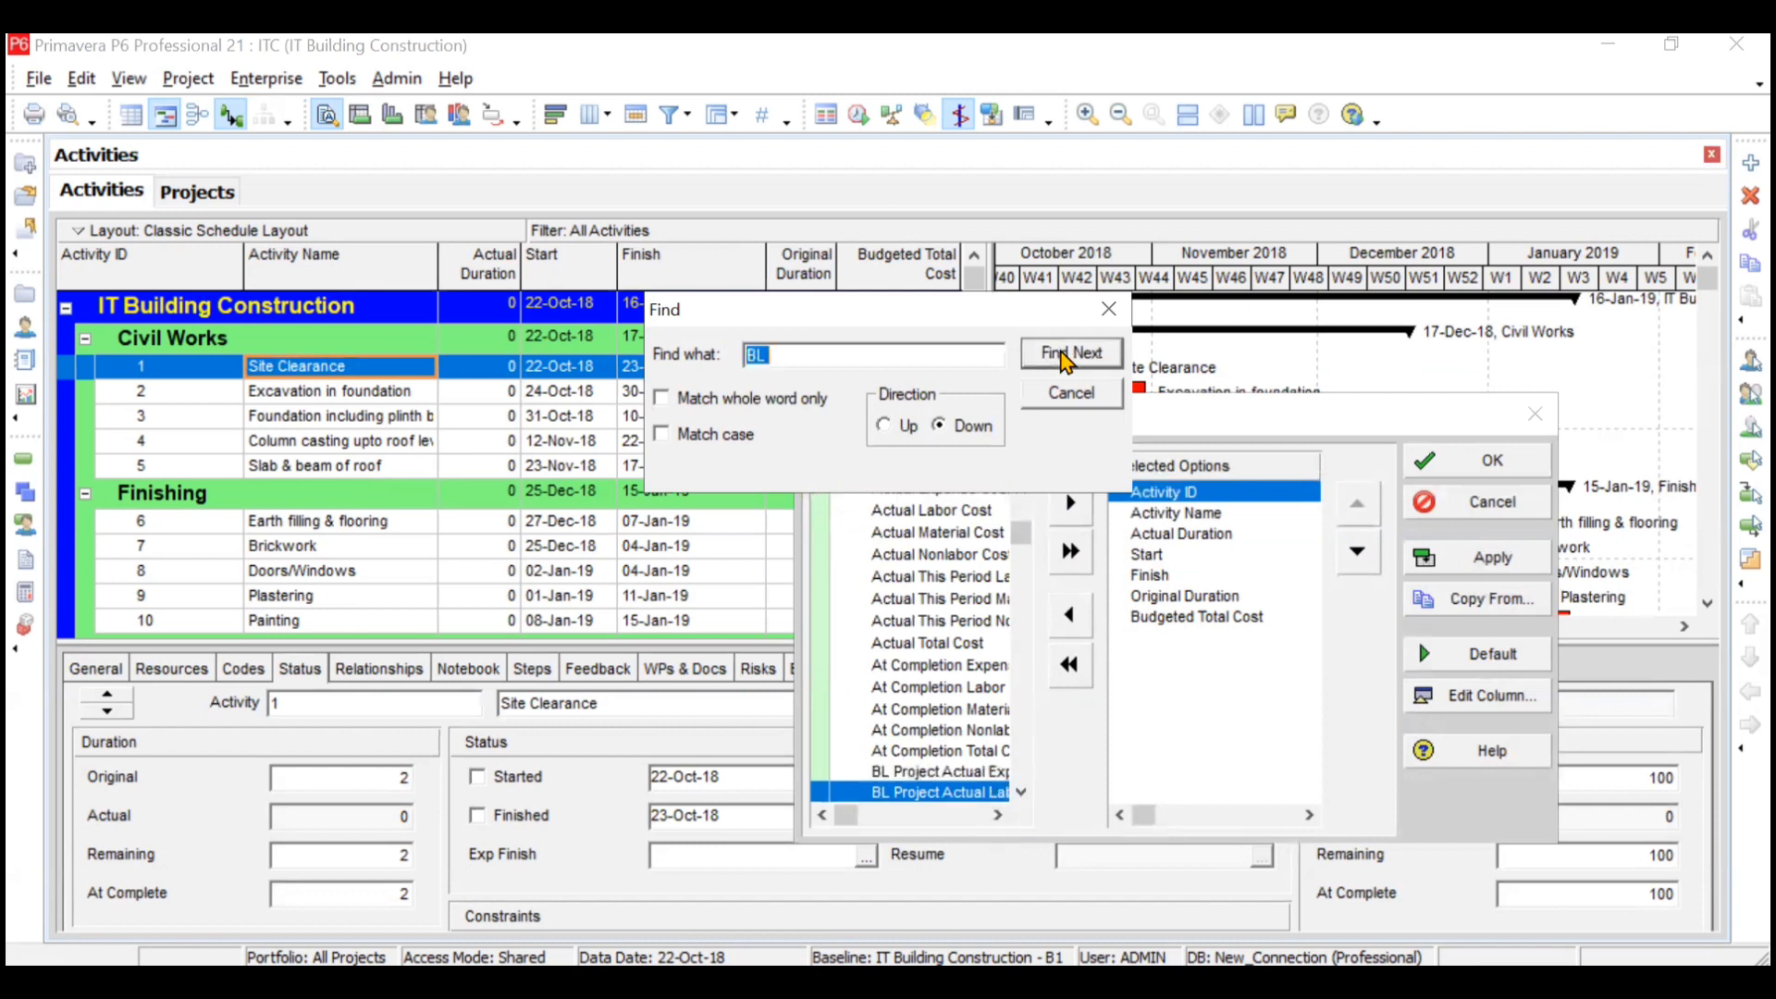
{"action": "left_click", "coordinate": [1067, 357]}
{"action": "left_click", "coordinate": [1067, 356]}
{"action": "left_click", "coordinate": [1067, 357]}
{"action": "left_click", "coordinate": [1067, 356]}
{"action": "left_click", "coordinate": [1067, 356]}
{"action": "left_click", "coordinate": [1067, 356]}
{"action": "left_click", "coordinate": [1068, 357]}
{"action": "left_click", "coordinate": [1067, 356]}
{"action": "left_click", "coordinate": [1067, 357]}
{"action": "left_click", "coordinate": [1067, 356]}
{"action": "left_click", "coordinate": [1068, 356]}
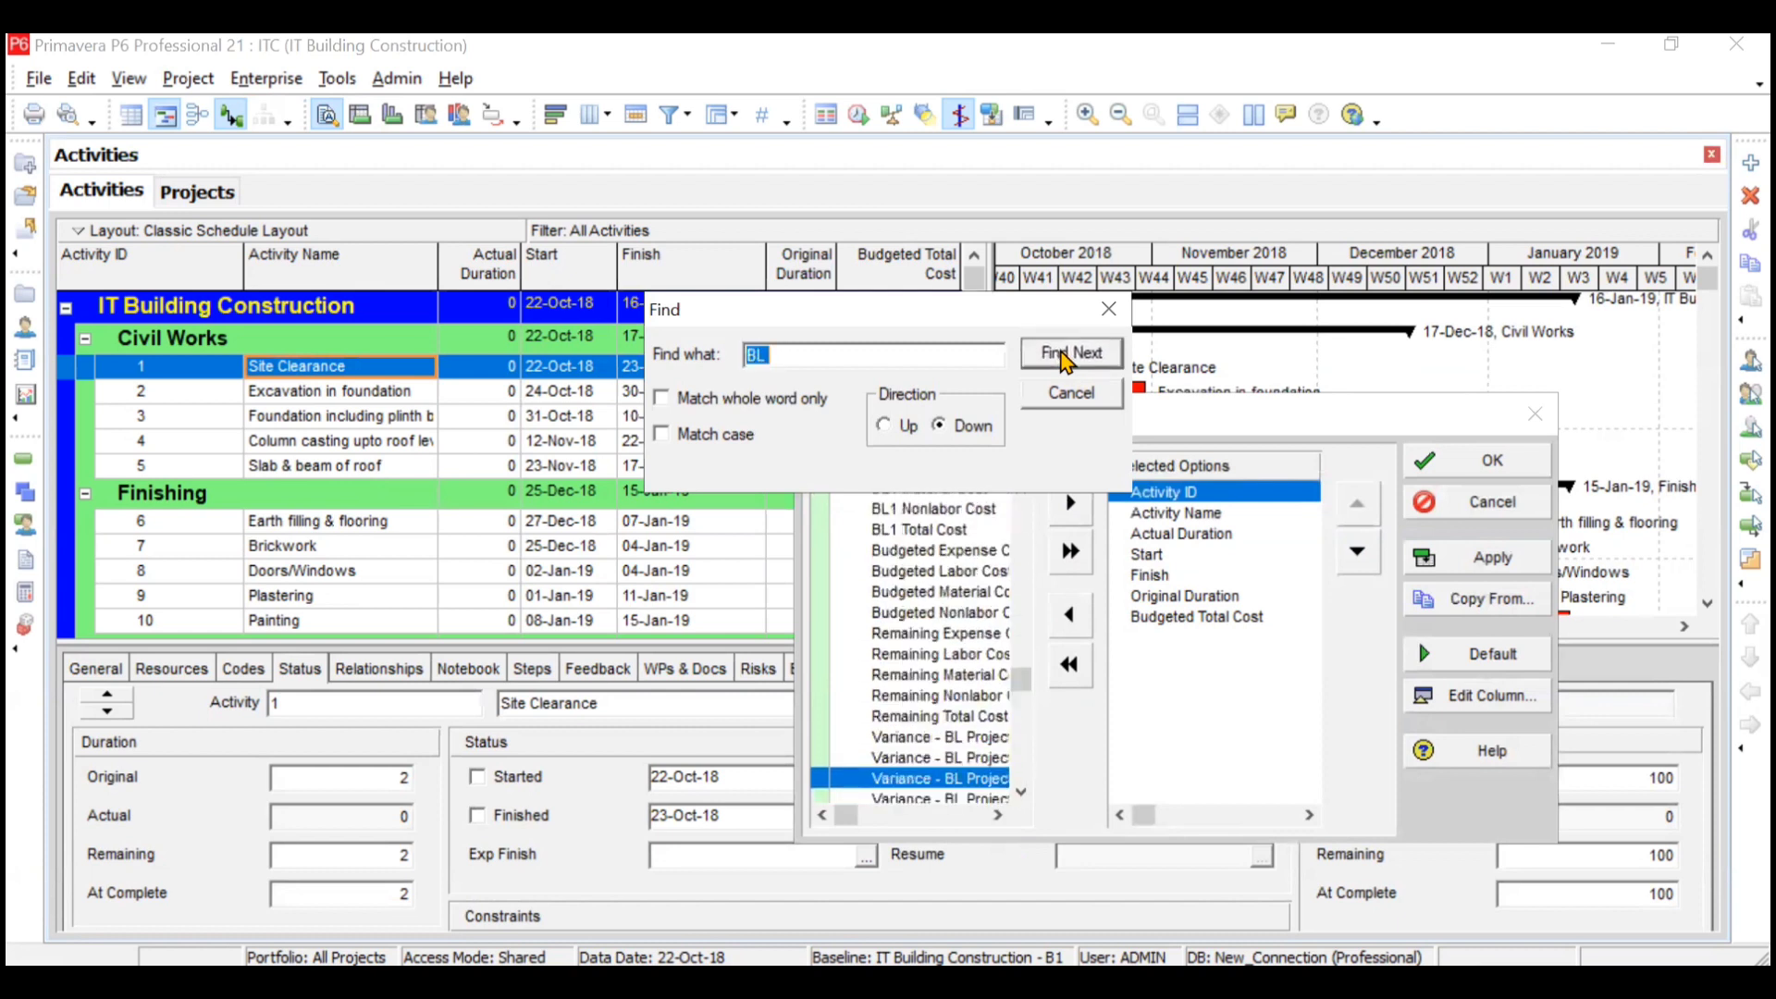
Search the available columns for "BL proj" and add BL Project Finish and BL Project Start to the selected columns
{"action": "double_click", "coordinate": [860, 350]}
{"action": "left_click", "coordinate": [861, 350]}
{"action": "type", "text": "proj"}
{"action": "key", "text": "Return"}
{"action": "left_click", "coordinate": [1066, 354]}
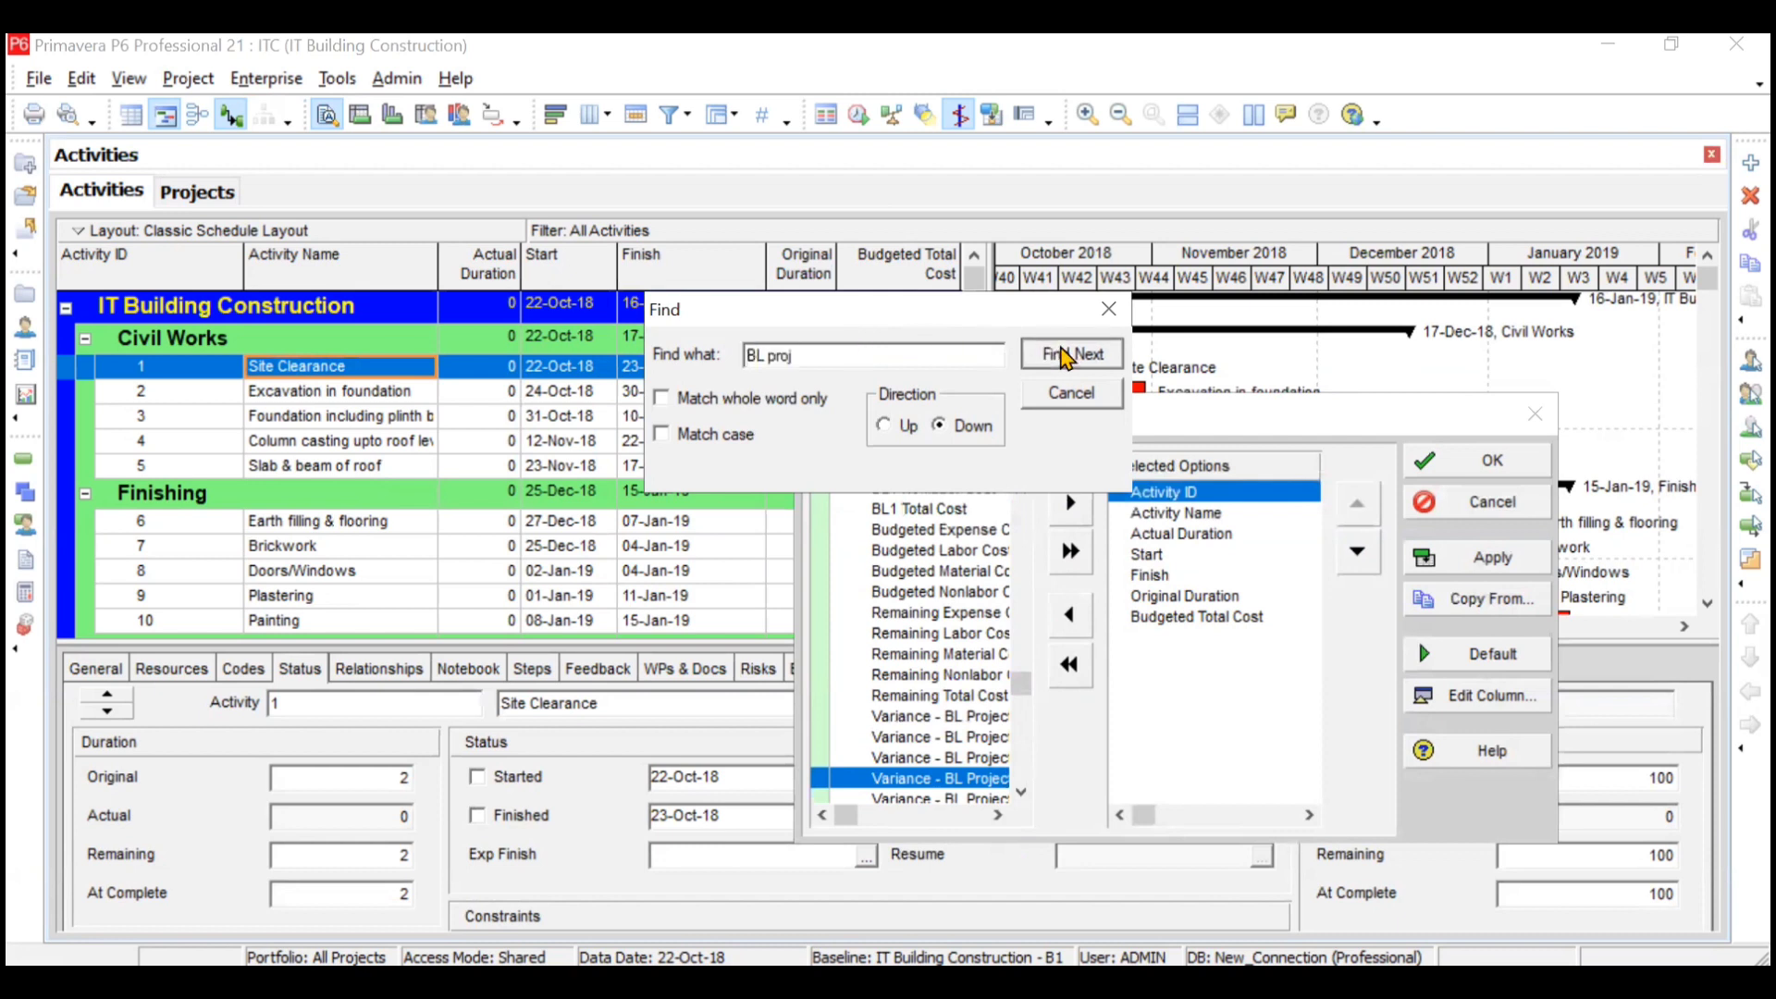
{"action": "left_click", "coordinate": [1065, 354]}
{"action": "left_click", "coordinate": [1066, 354]}
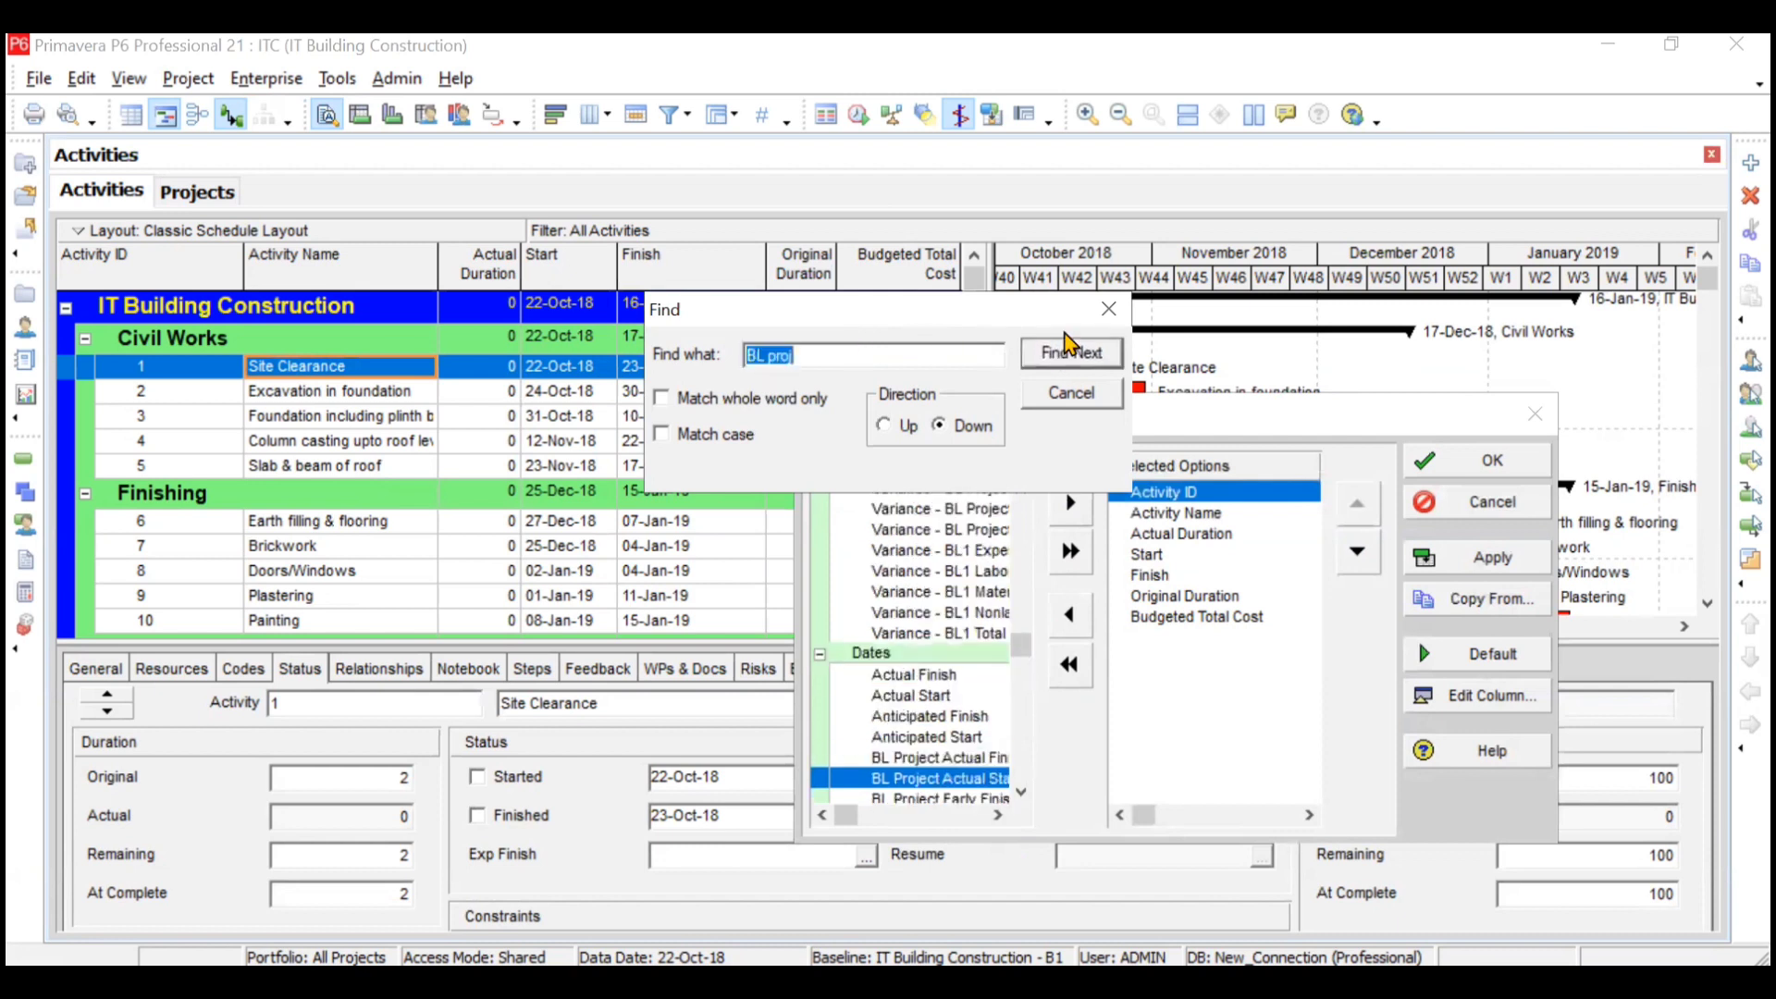
{"action": "left_click", "coordinate": [1094, 353]}
{"action": "left_click", "coordinate": [1094, 353]}
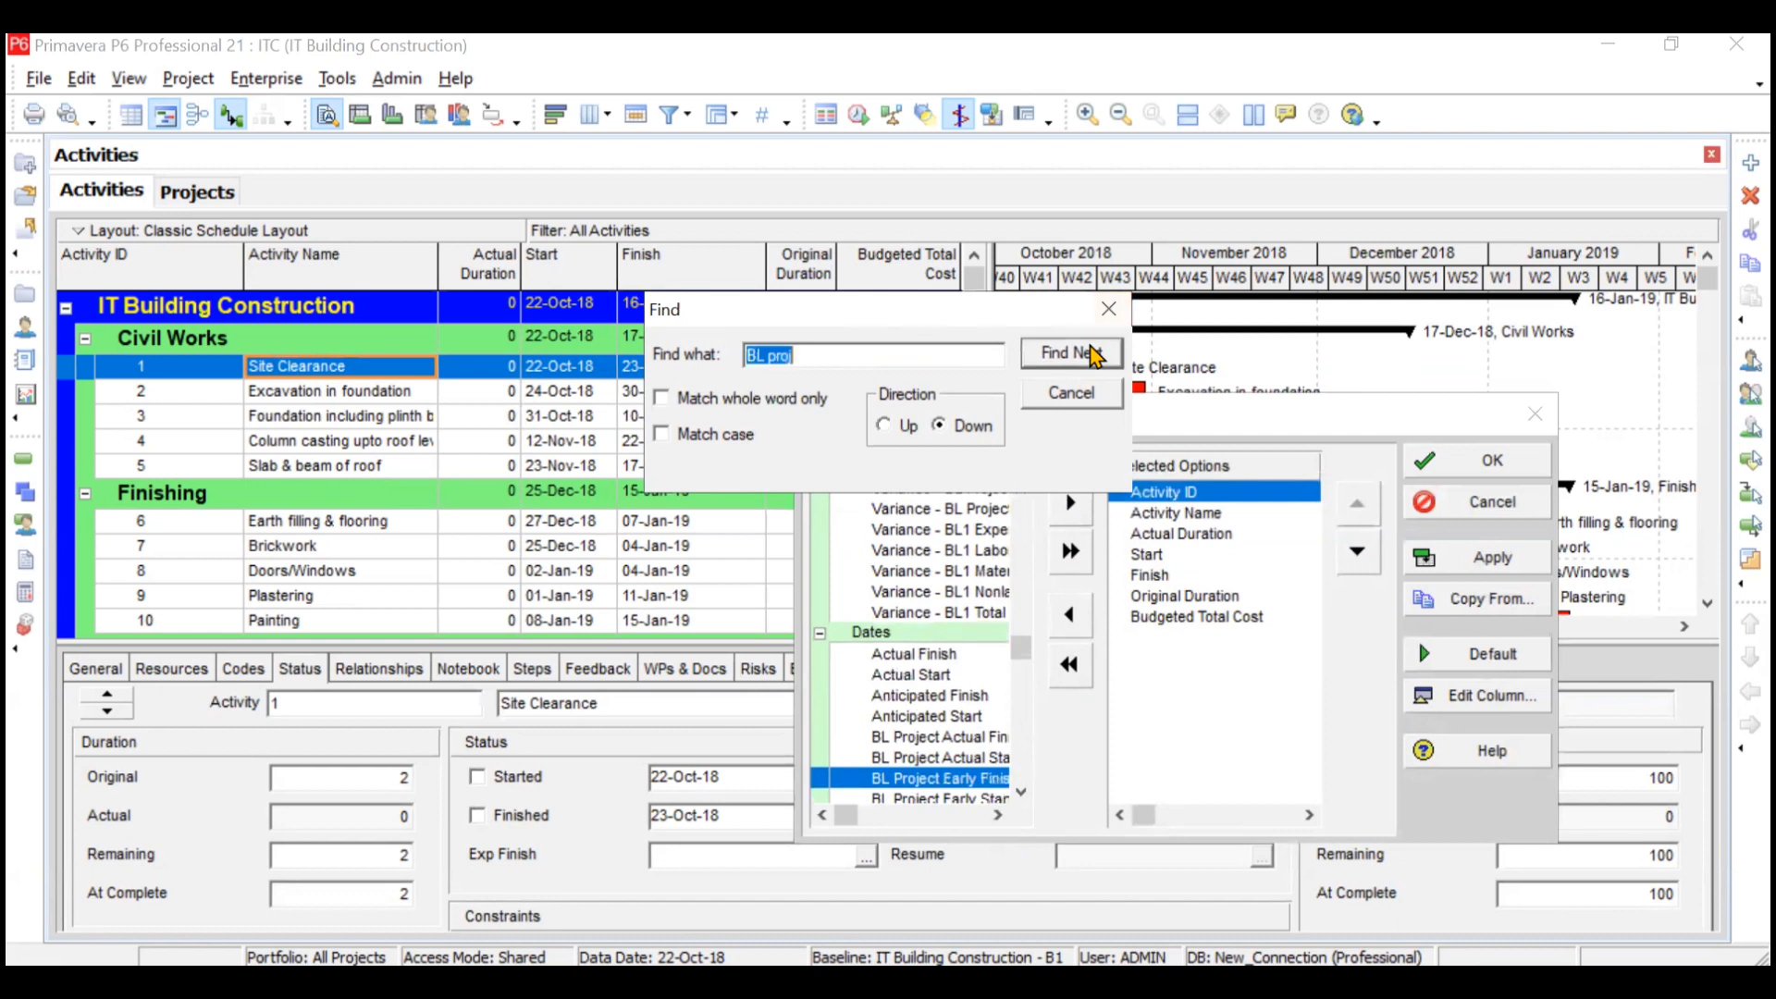
{"action": "left_click", "coordinate": [1094, 352]}
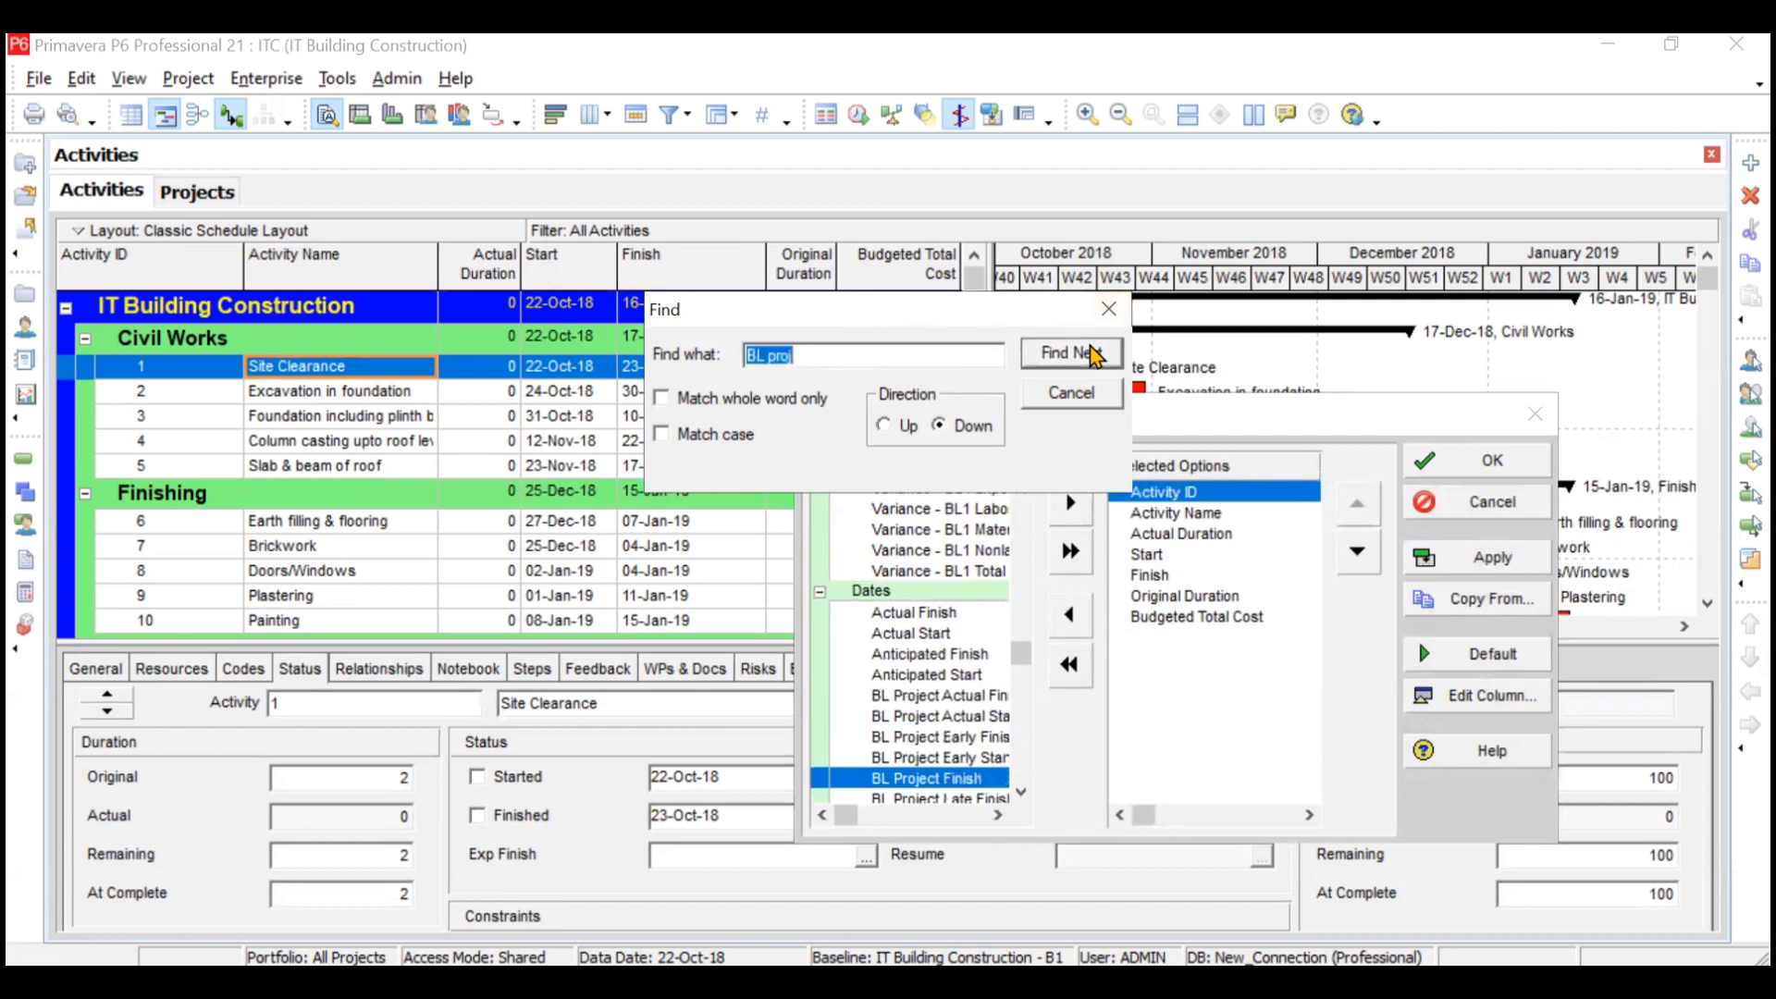
{"action": "left_click", "coordinate": [1094, 355]}
{"action": "left_click", "coordinate": [1094, 354]}
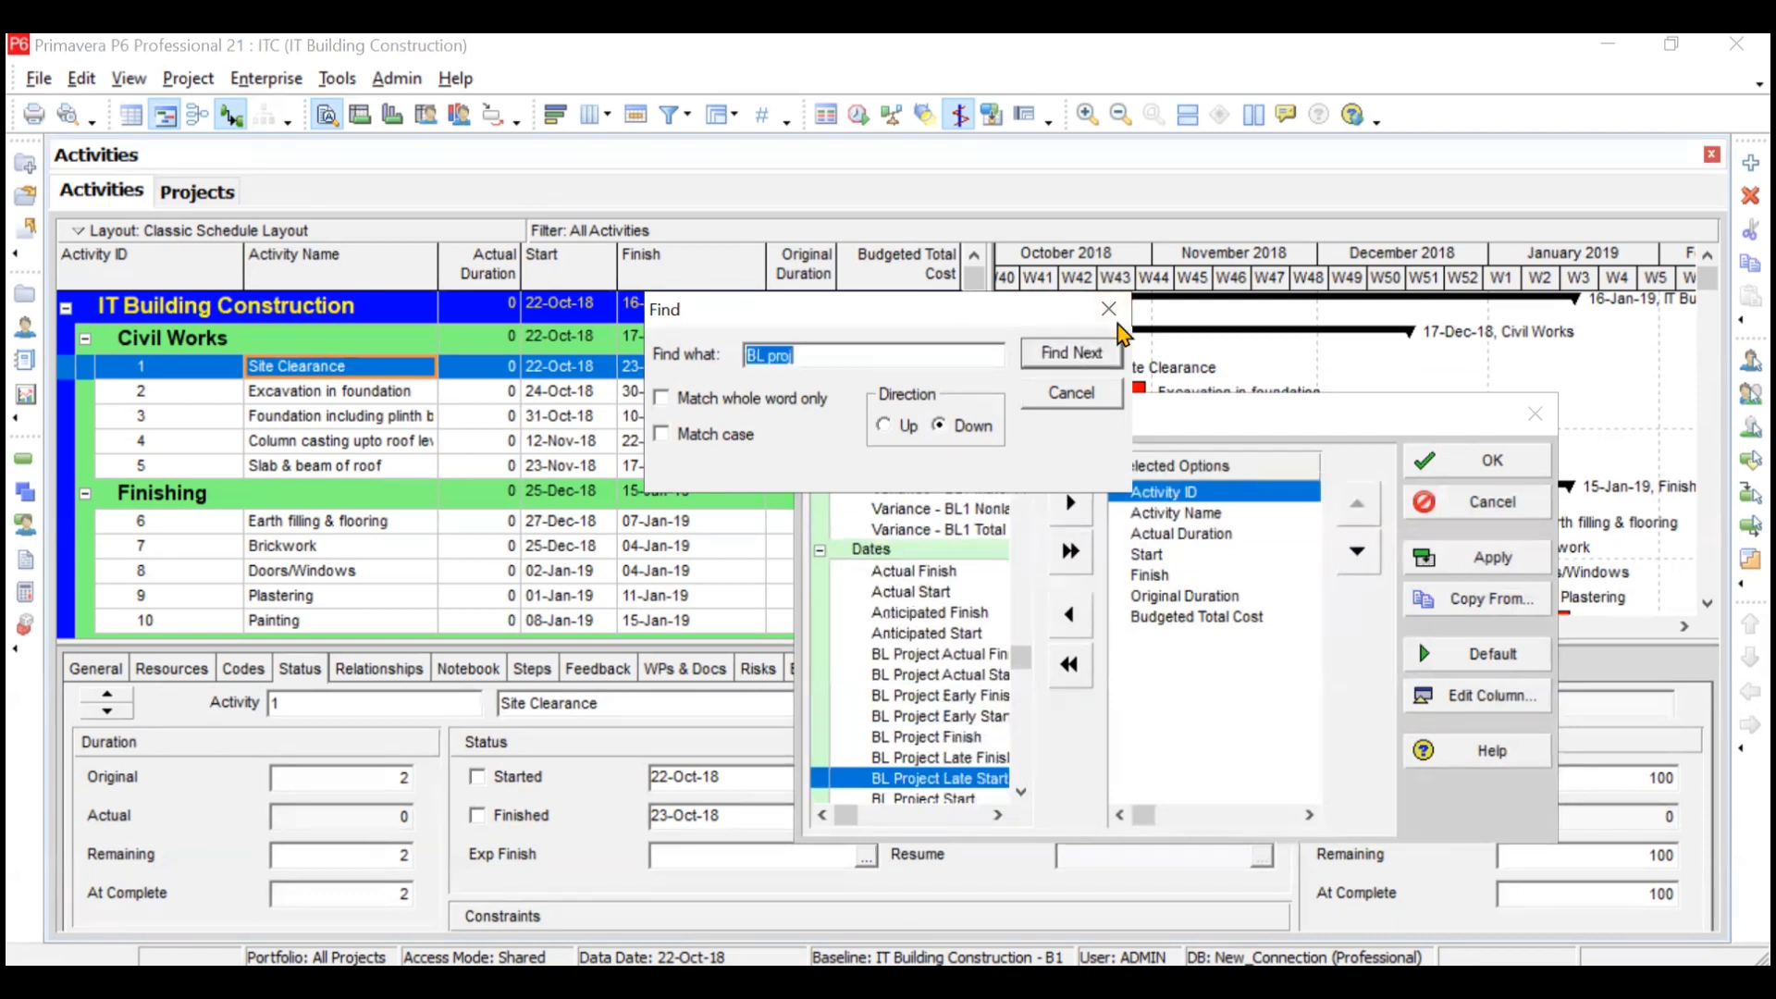
{"action": "left_click", "coordinate": [1108, 309]}
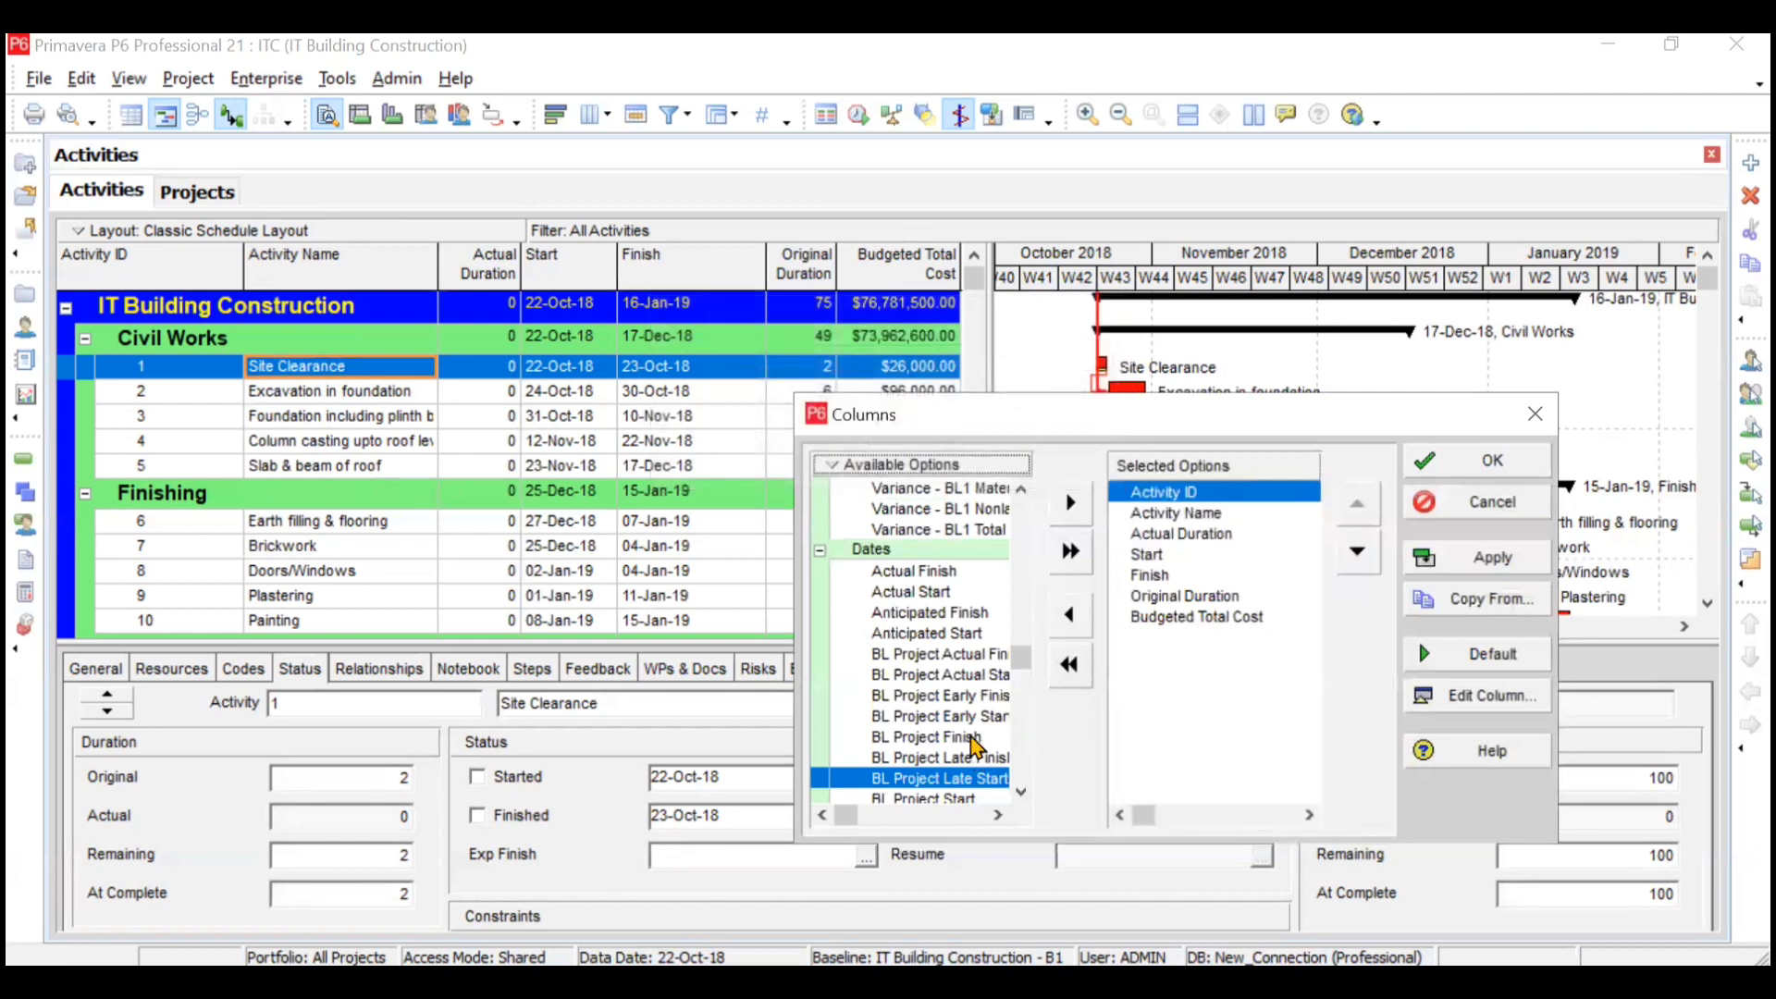
{"action": "left_click", "coordinate": [973, 737]}
{"action": "left_click", "coordinate": [1070, 502]}
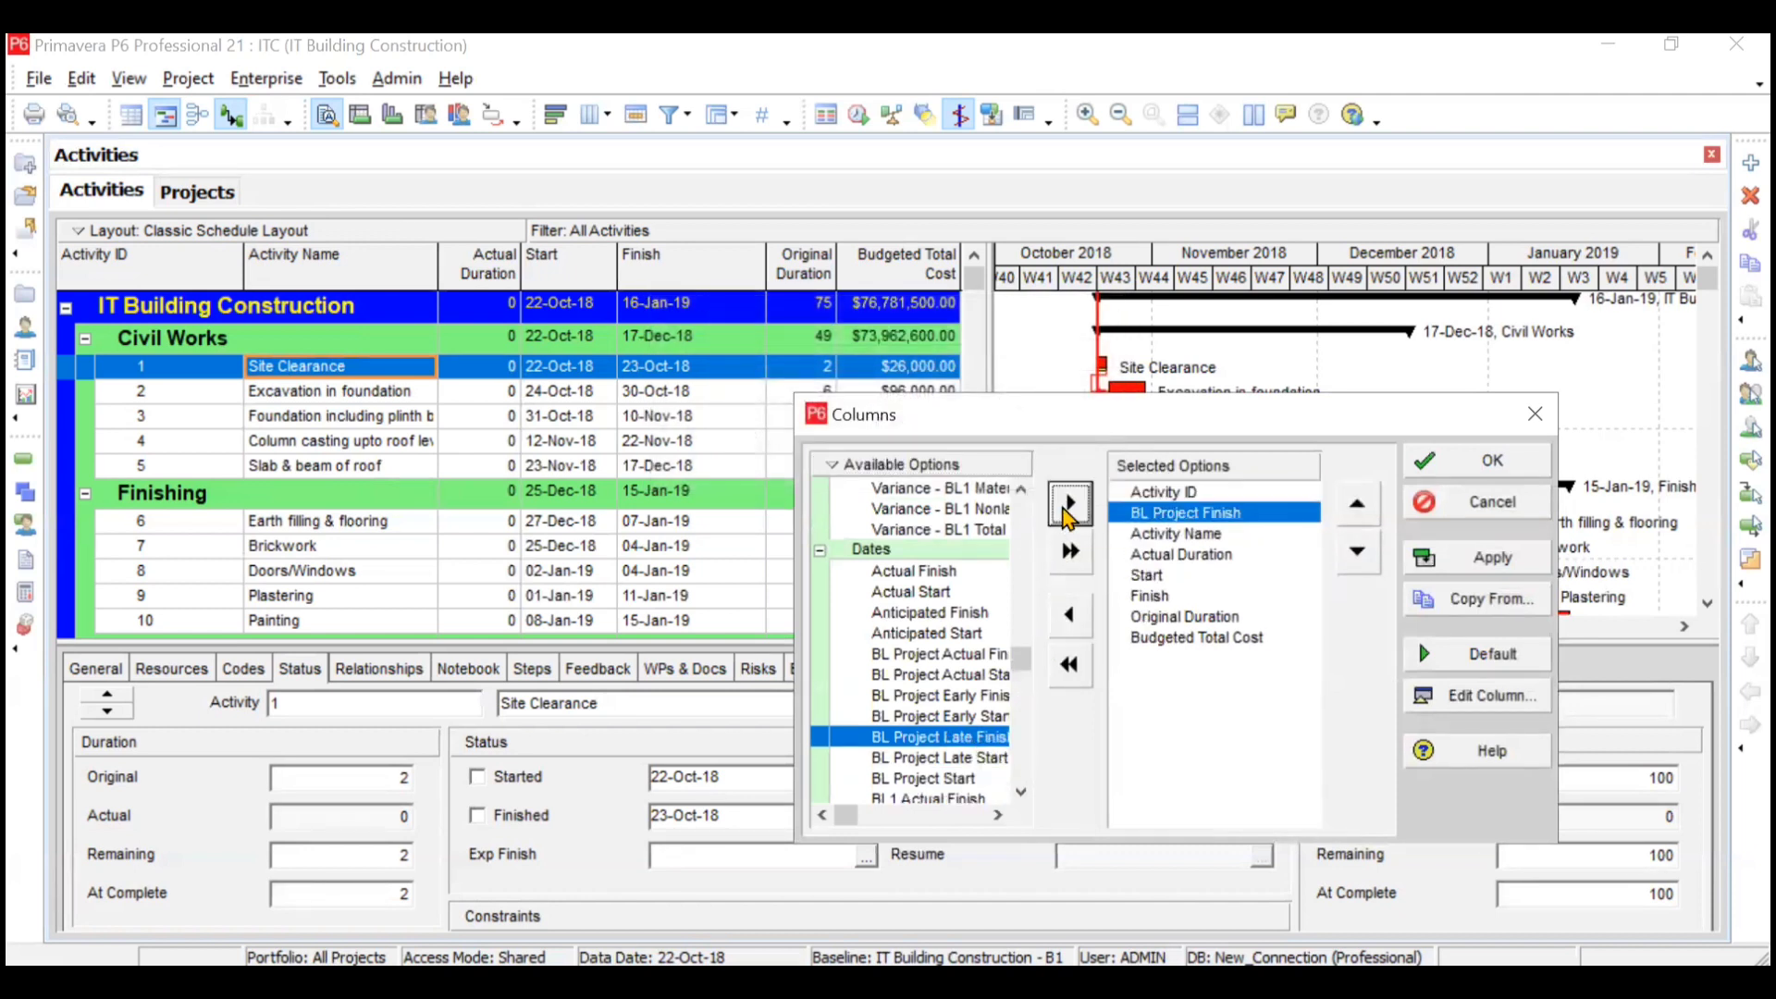
{"action": "left_click", "coordinate": [955, 782]}
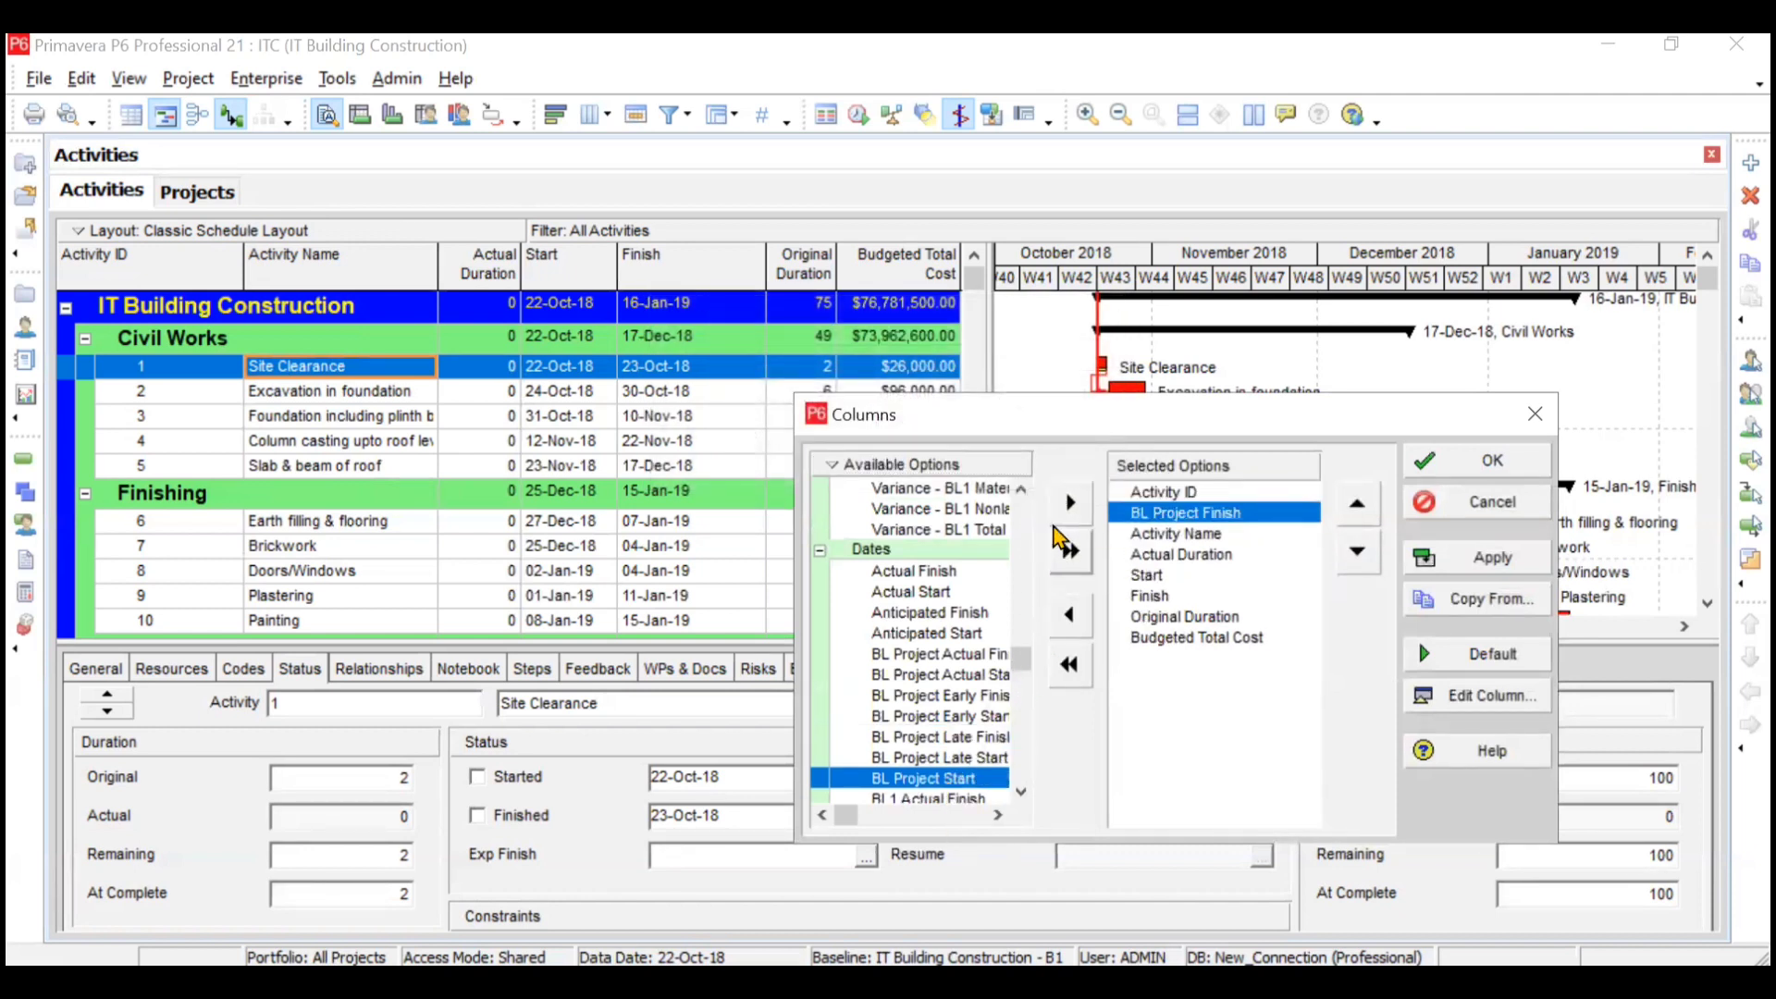
{"action": "left_click", "coordinate": [1070, 502]}
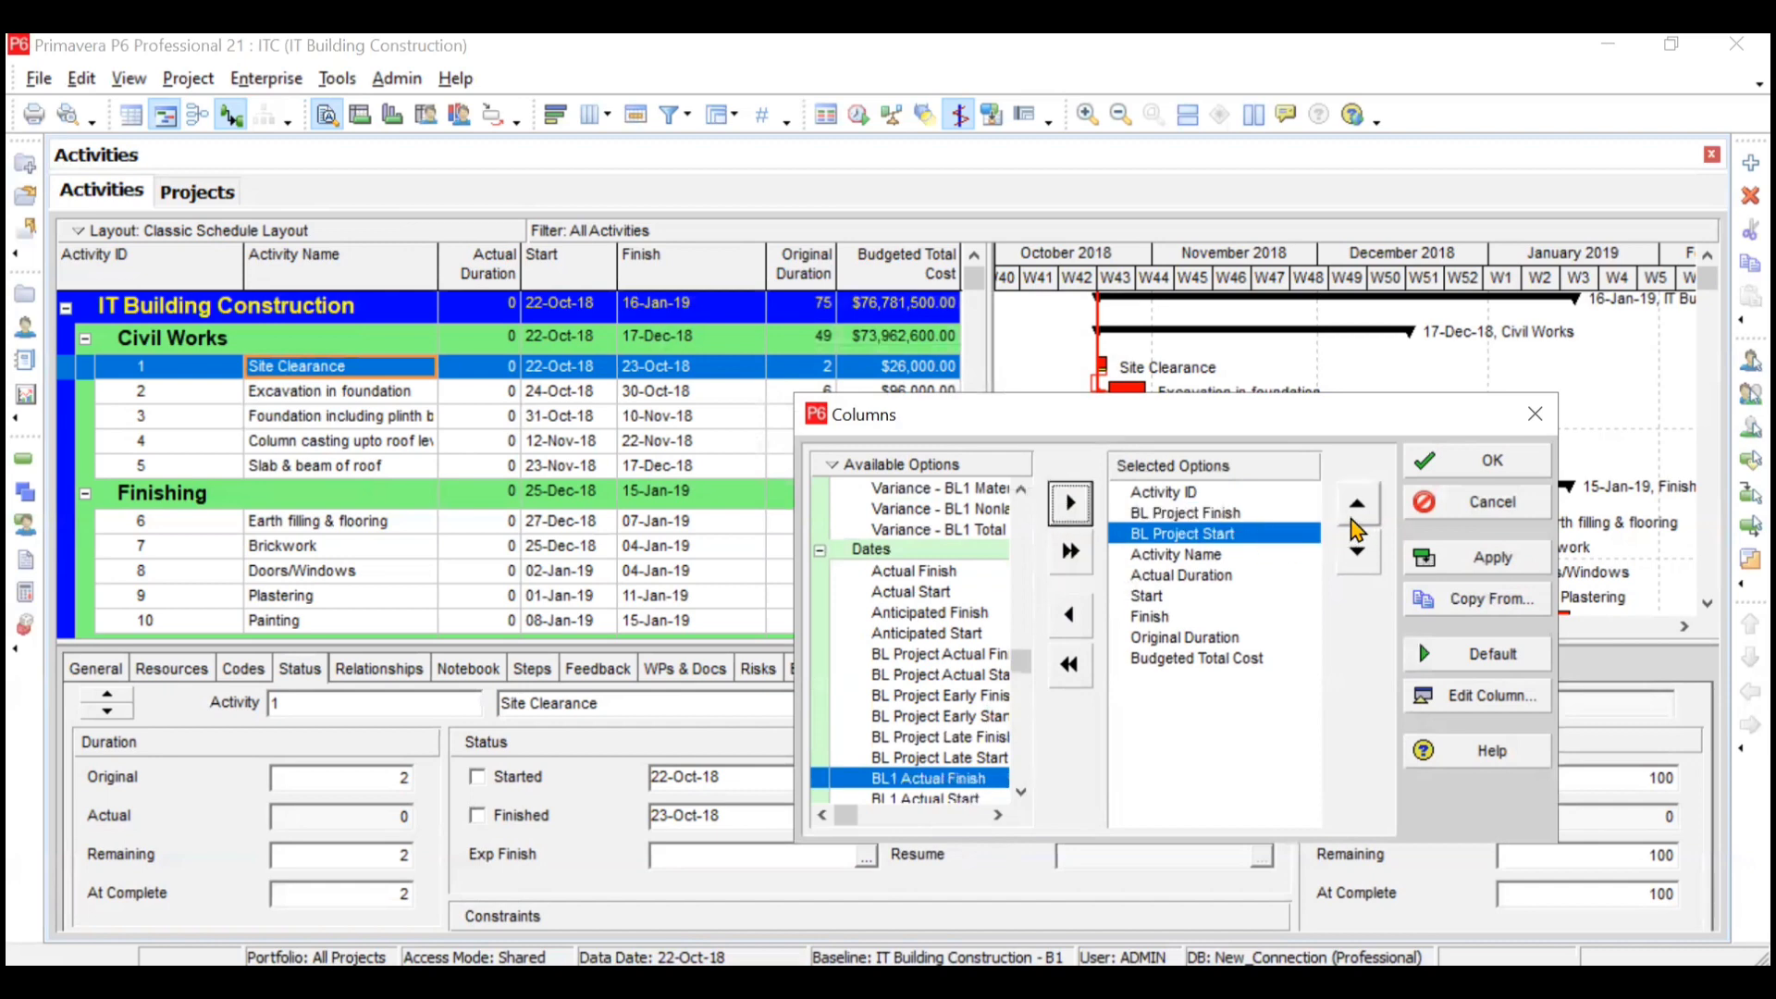
Reorder the selected columns so BL Project Start and BL Project Finish follow Activity Name
{"action": "left_click", "coordinate": [1356, 549]}
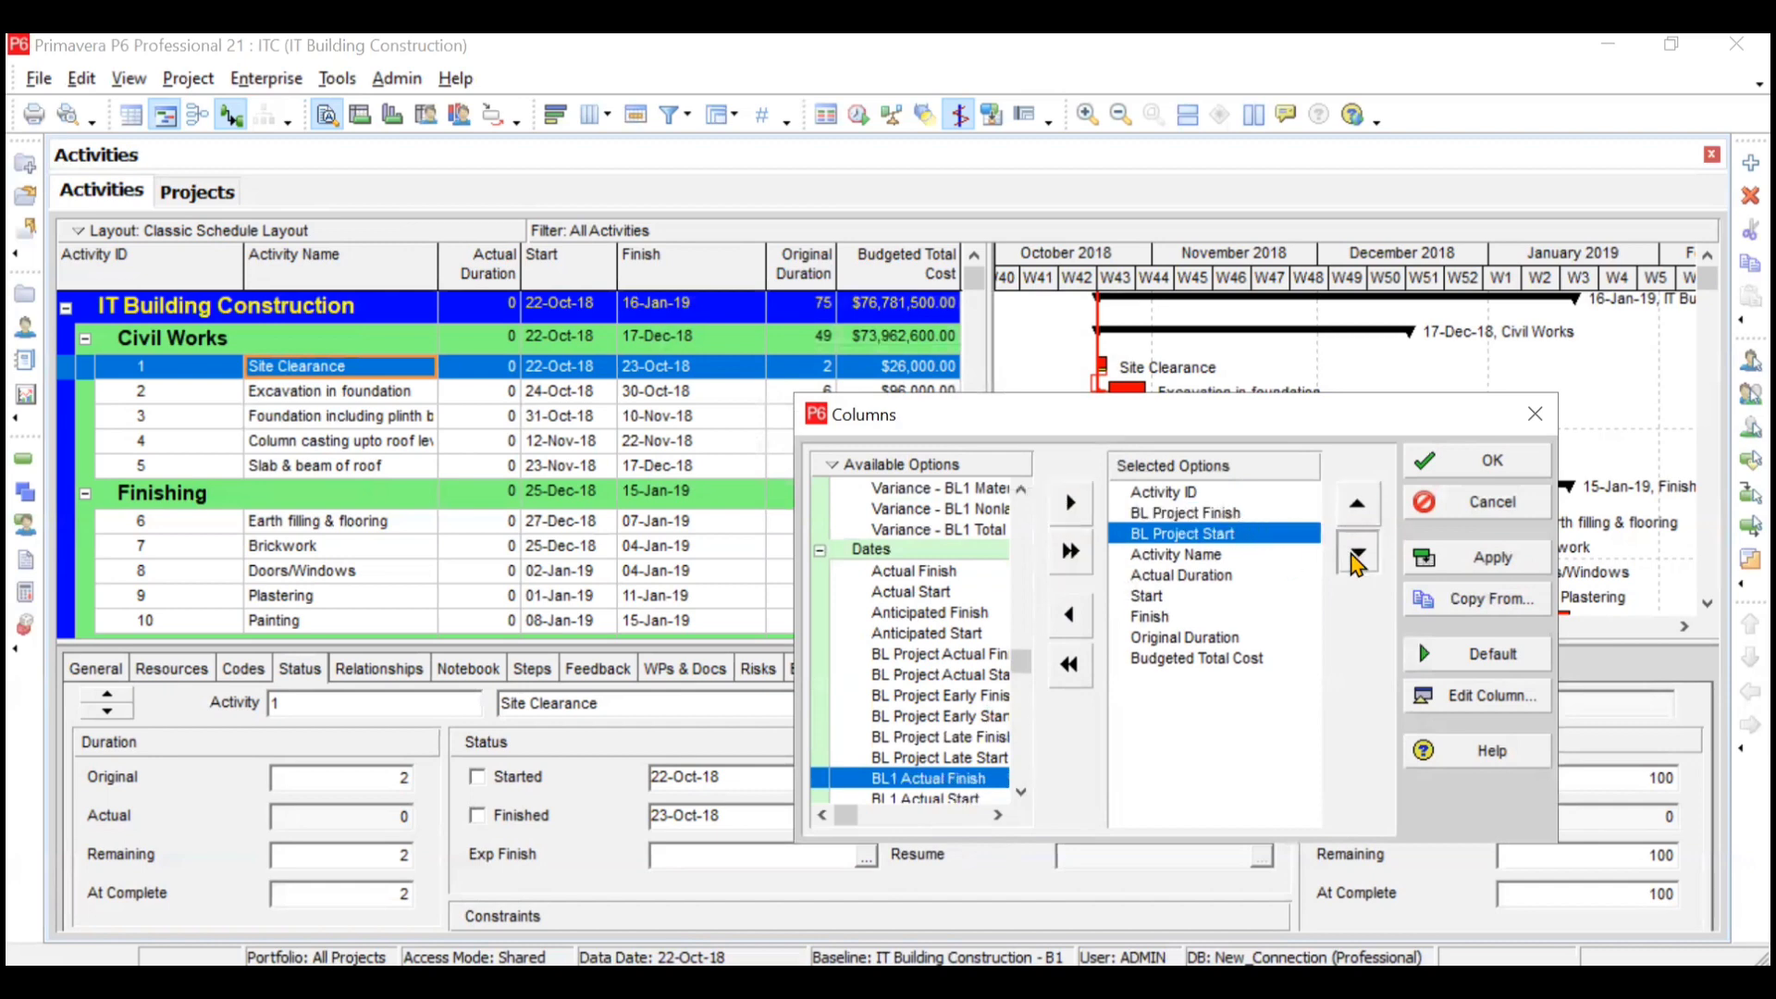
{"action": "left_click", "coordinate": [1262, 513]}
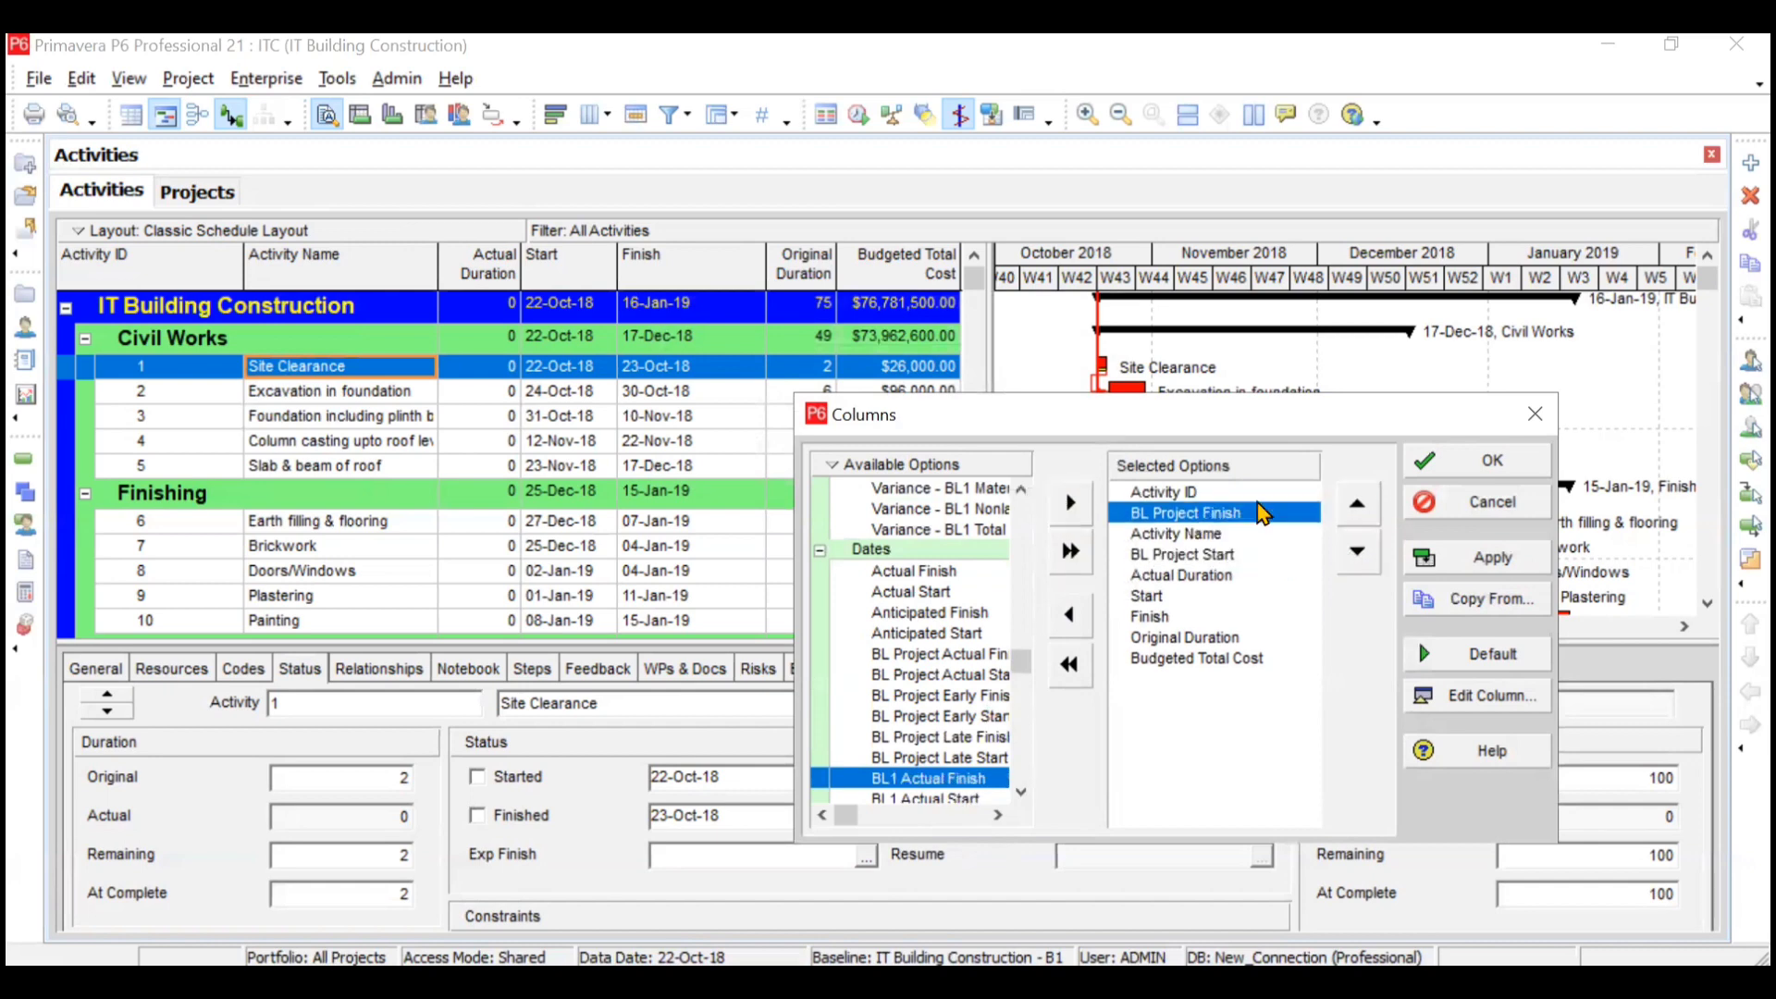
{"action": "left_click", "coordinate": [1357, 553]}
{"action": "left_click", "coordinate": [1357, 553]}
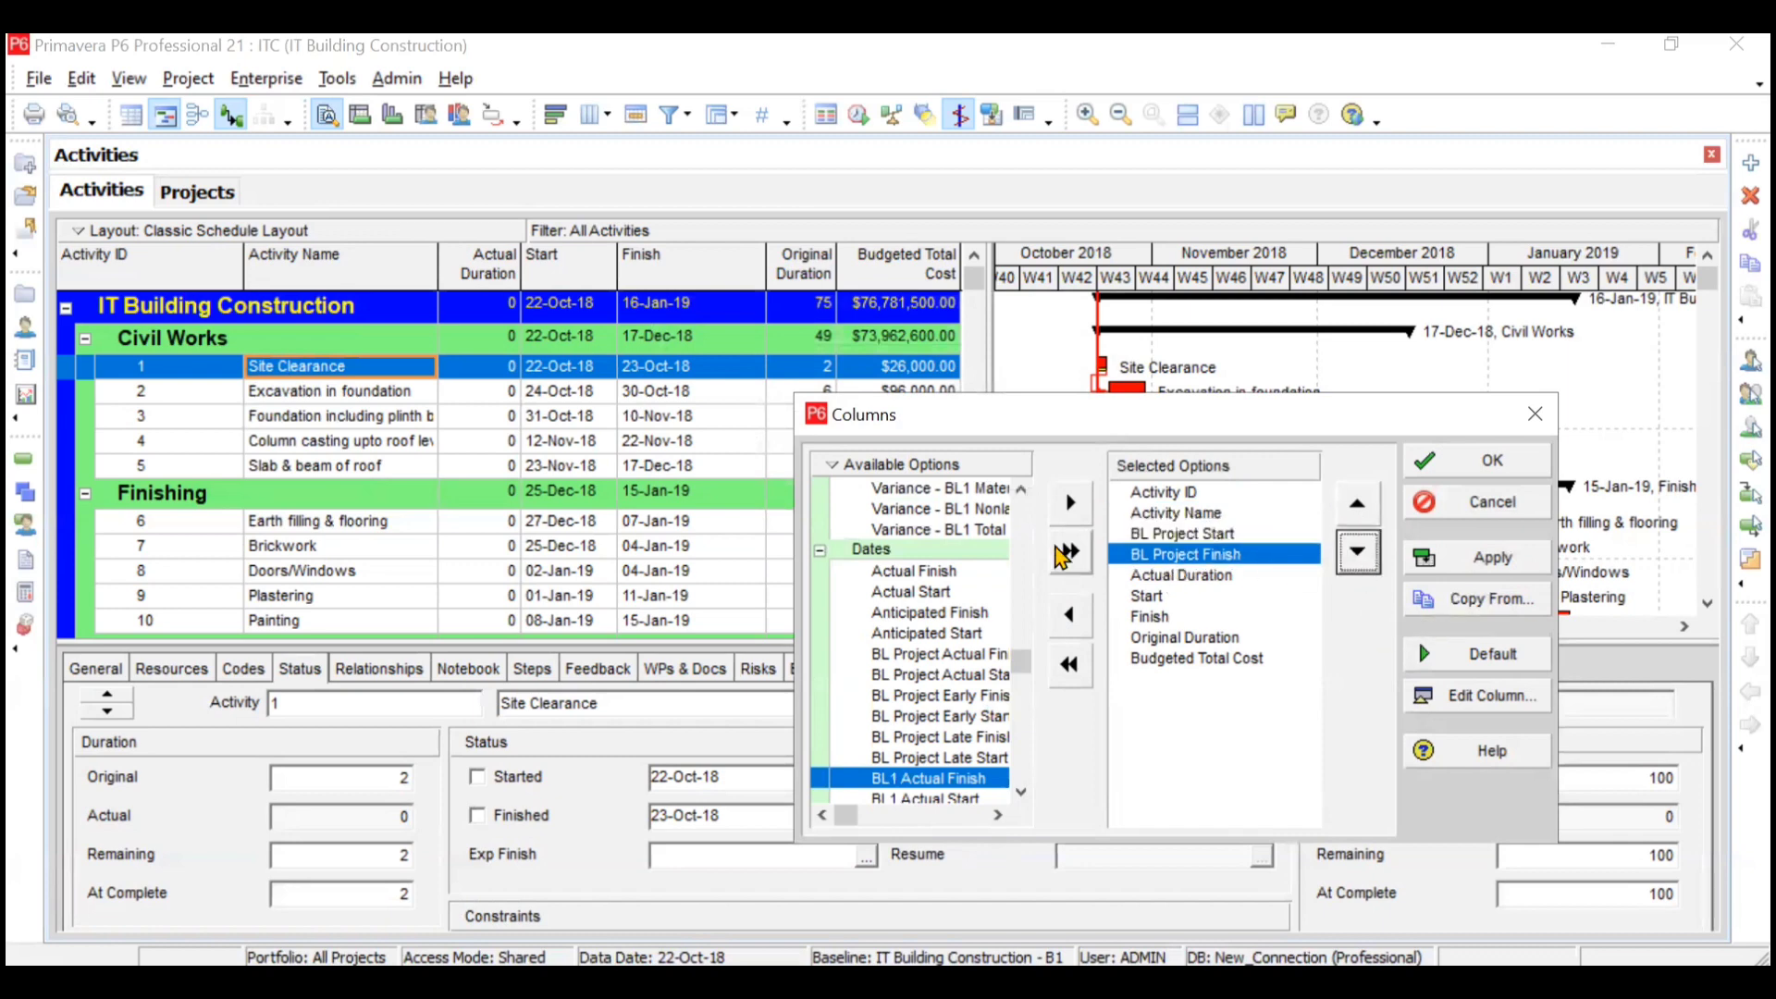
Search the available columns for "actual start" and add Actual Start and Actual Finish after BL Project Finish
{"action": "left_click", "coordinate": [902, 470]}
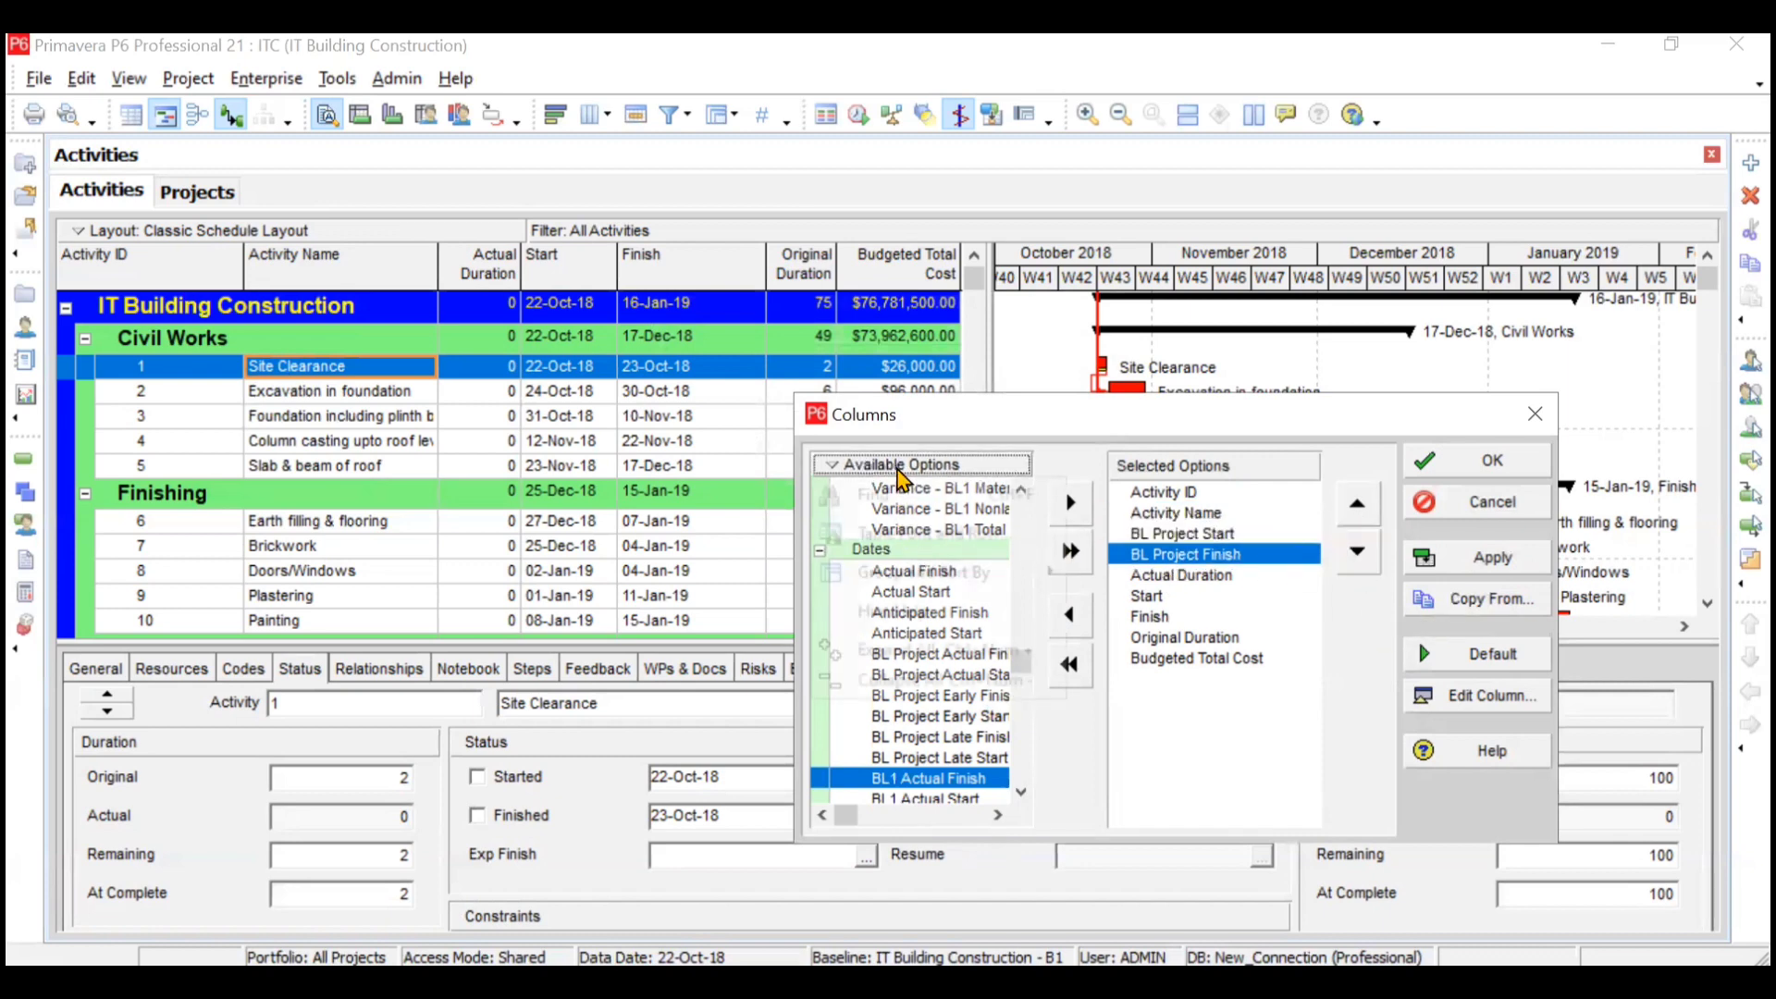
{"action": "left_click", "coordinate": [928, 505]}
{"action": "type", "text": "actual start"}
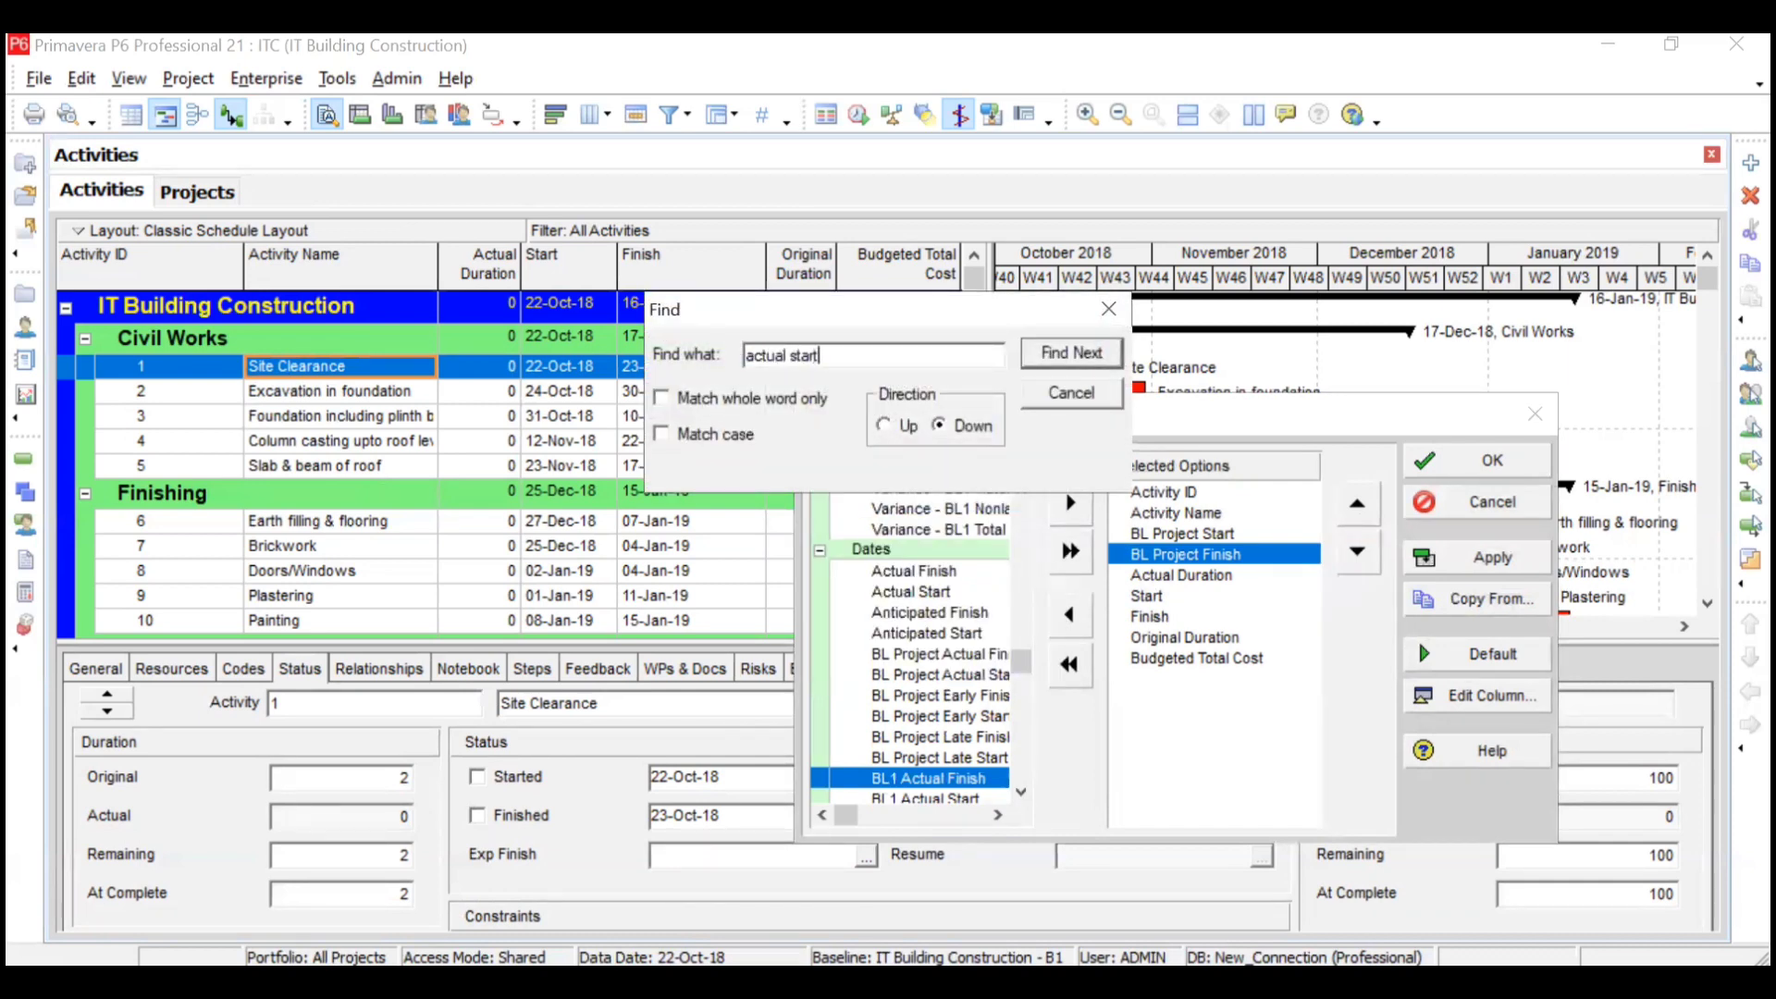
{"action": "key", "text": "Return"}
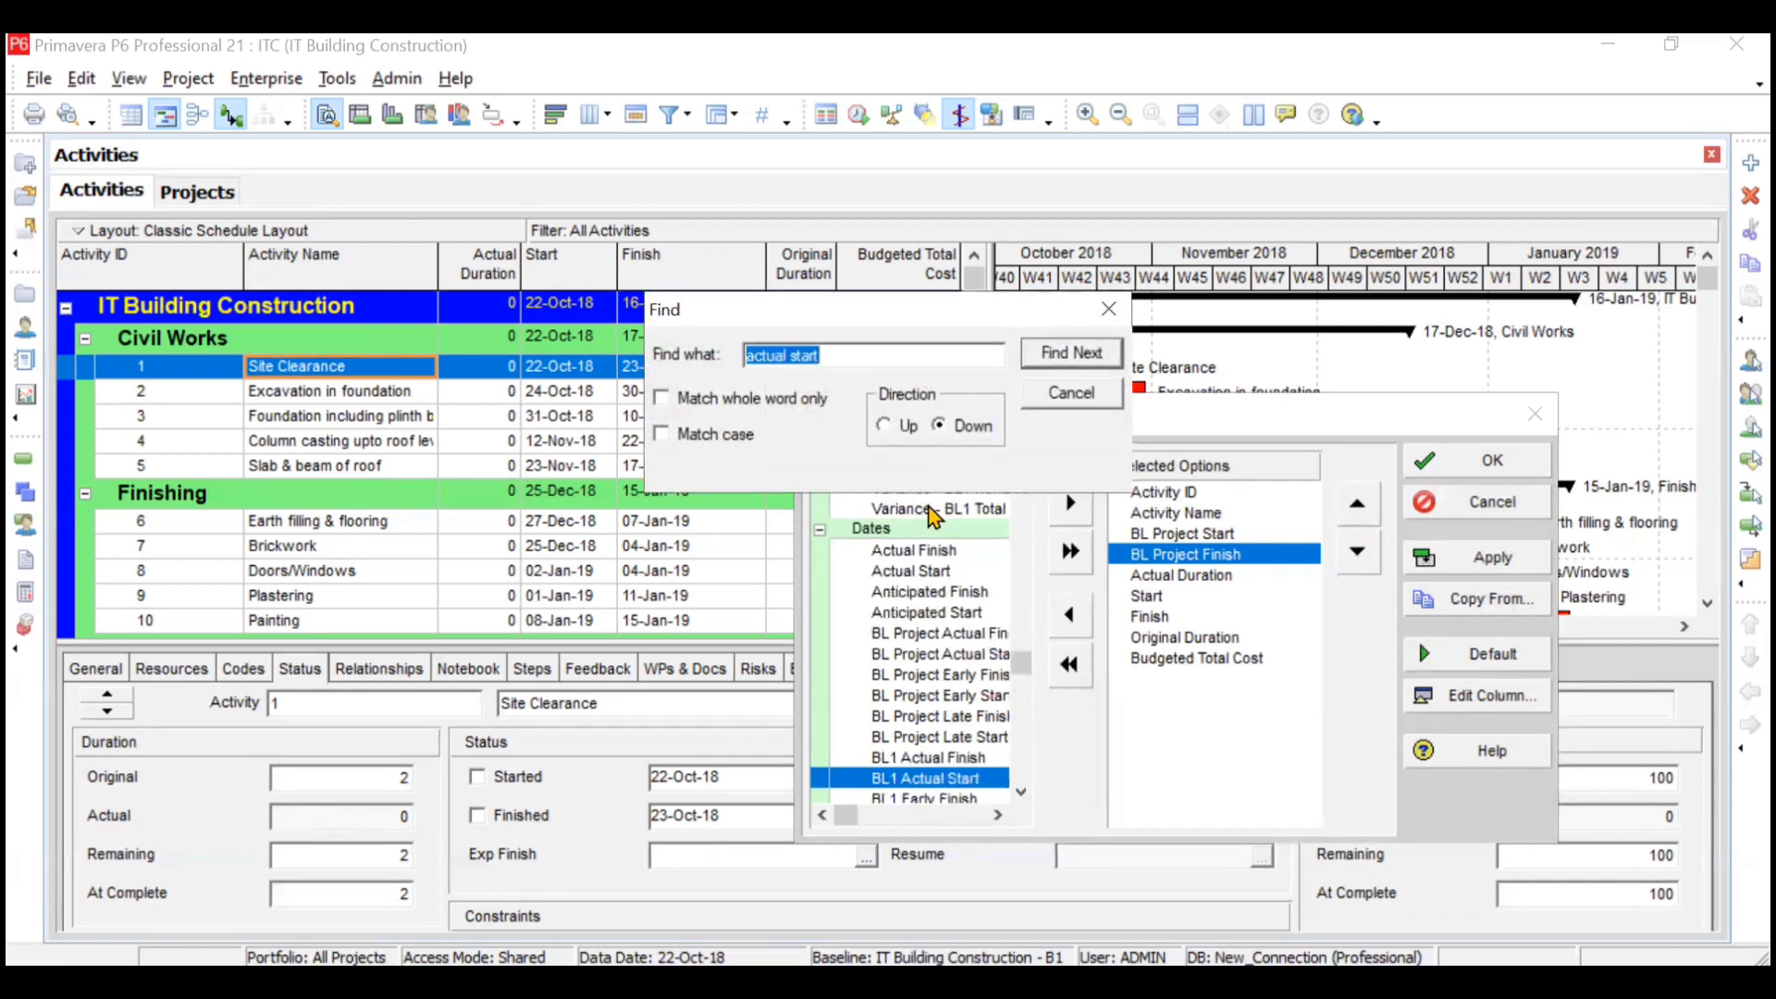
{"action": "left_click", "coordinate": [1099, 356]}
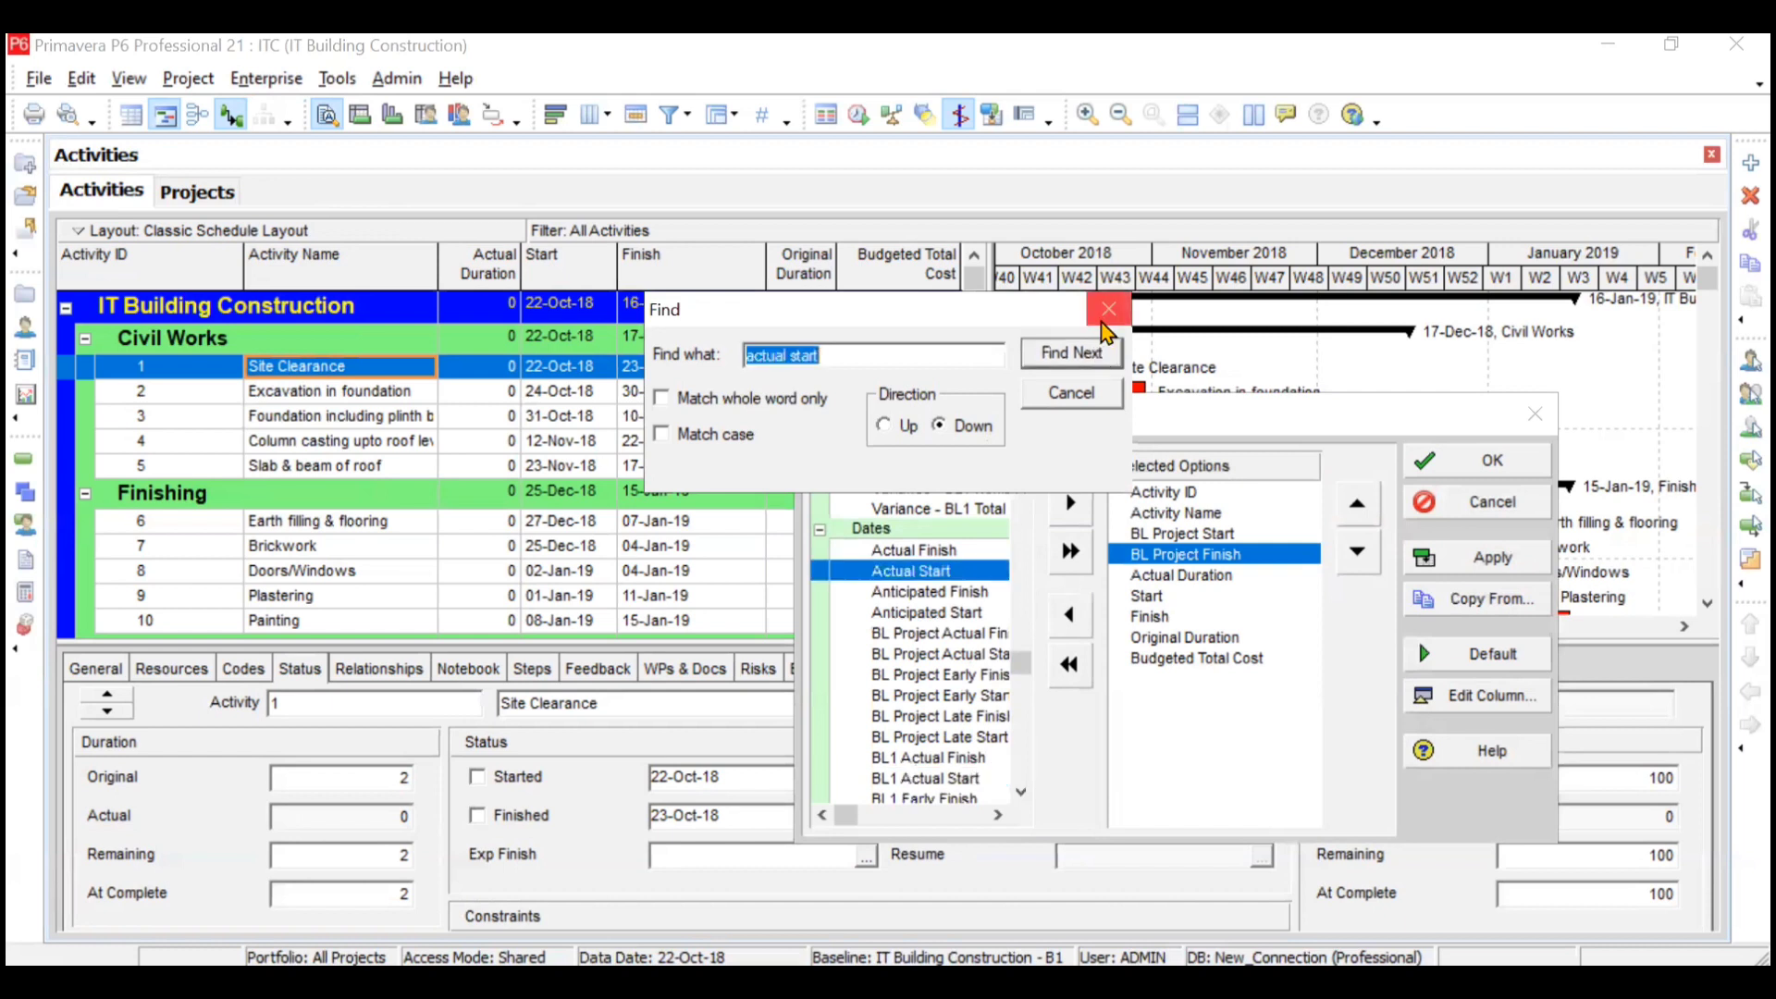
{"action": "left_click", "coordinate": [1109, 308]}
{"action": "left_click", "coordinate": [1068, 506]}
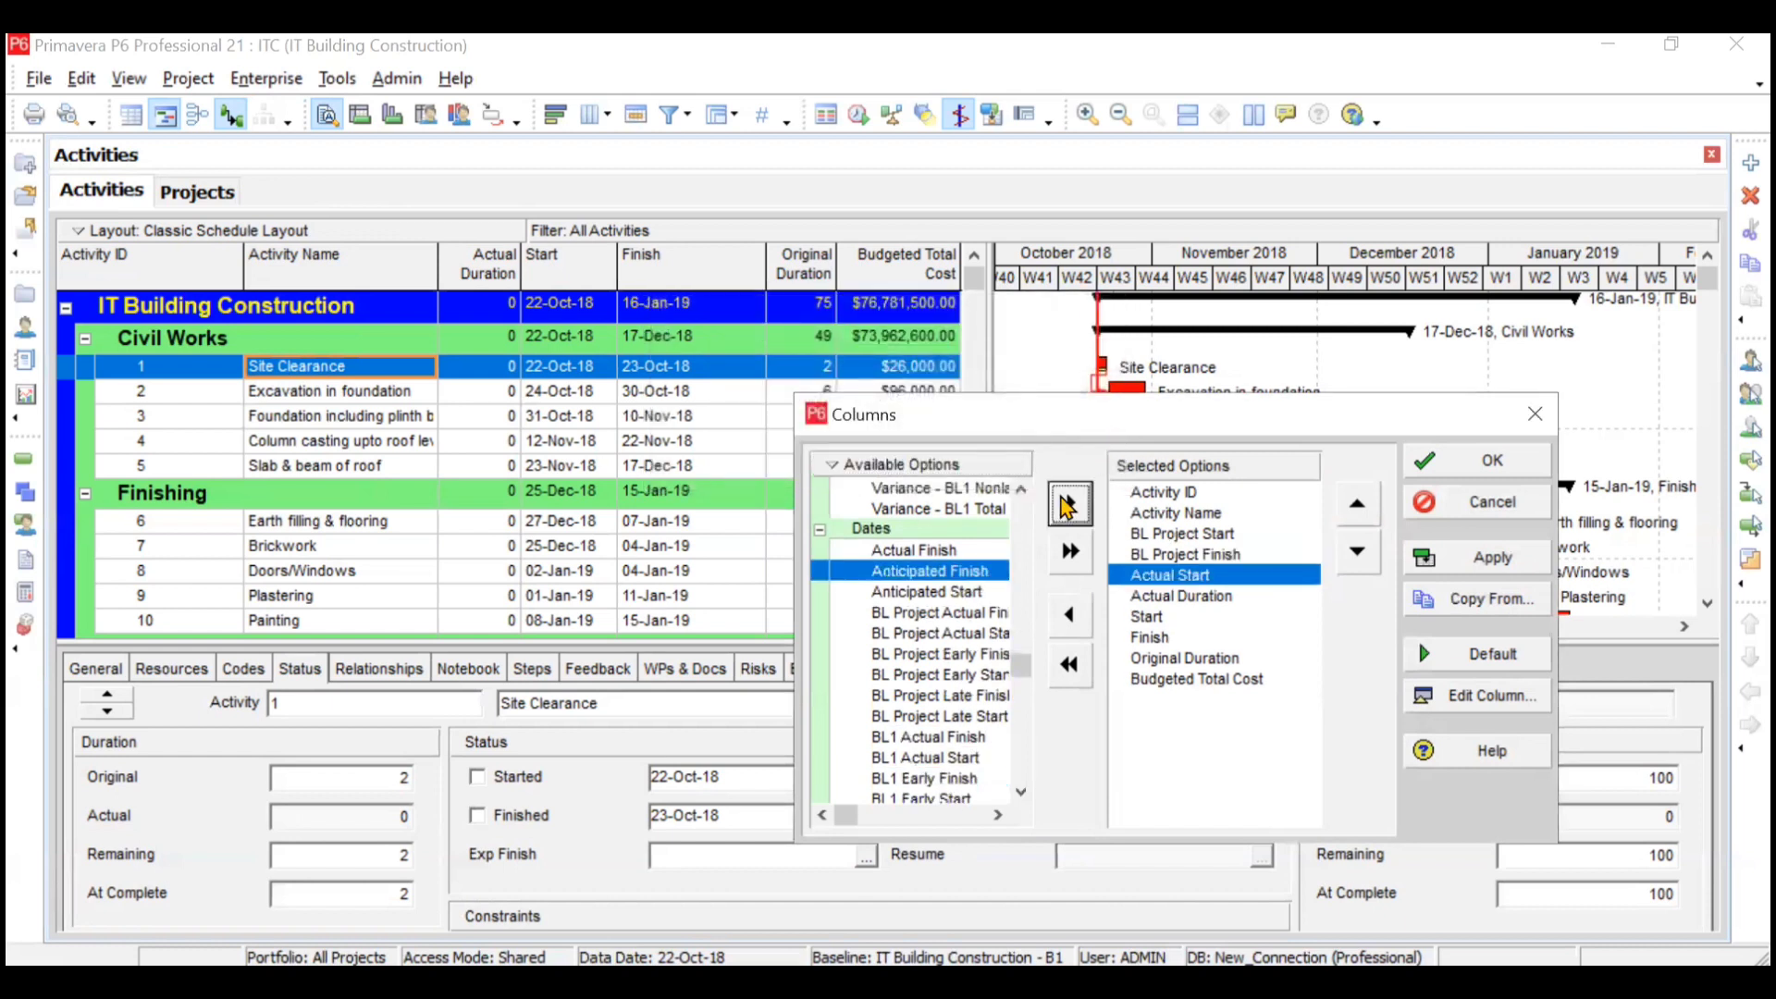
{"action": "left_click", "coordinate": [922, 553]}
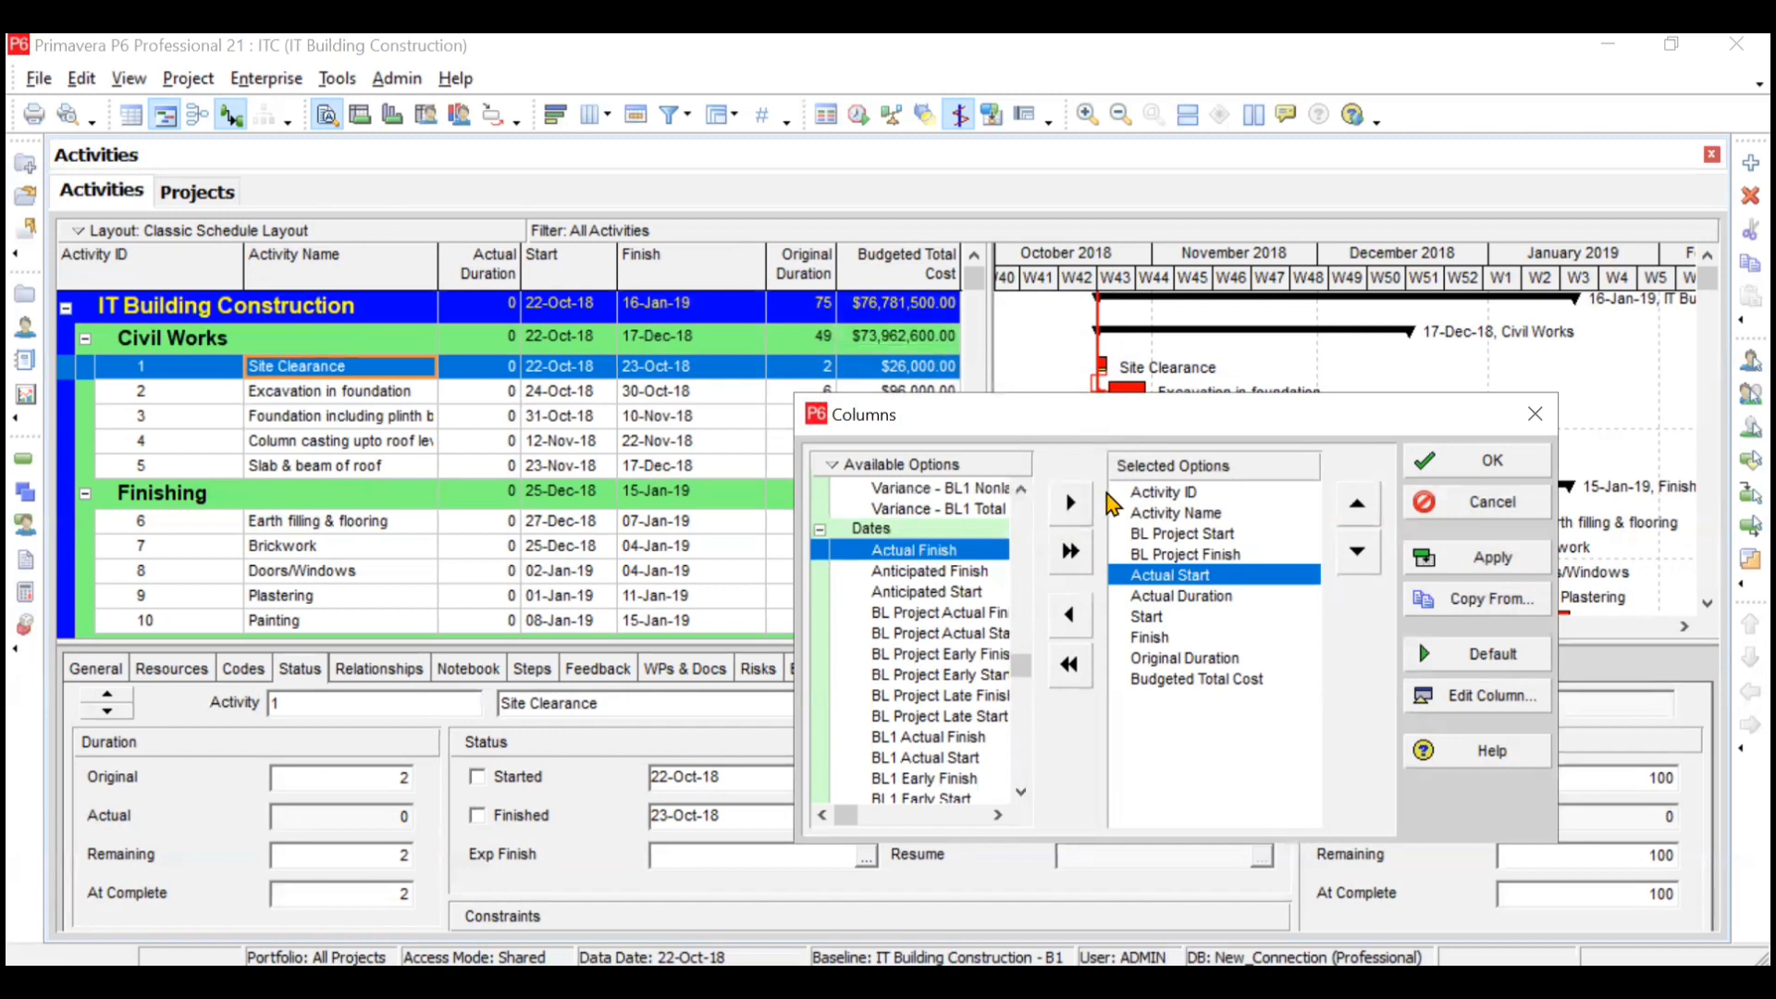
{"action": "left_click", "coordinate": [1070, 503]}
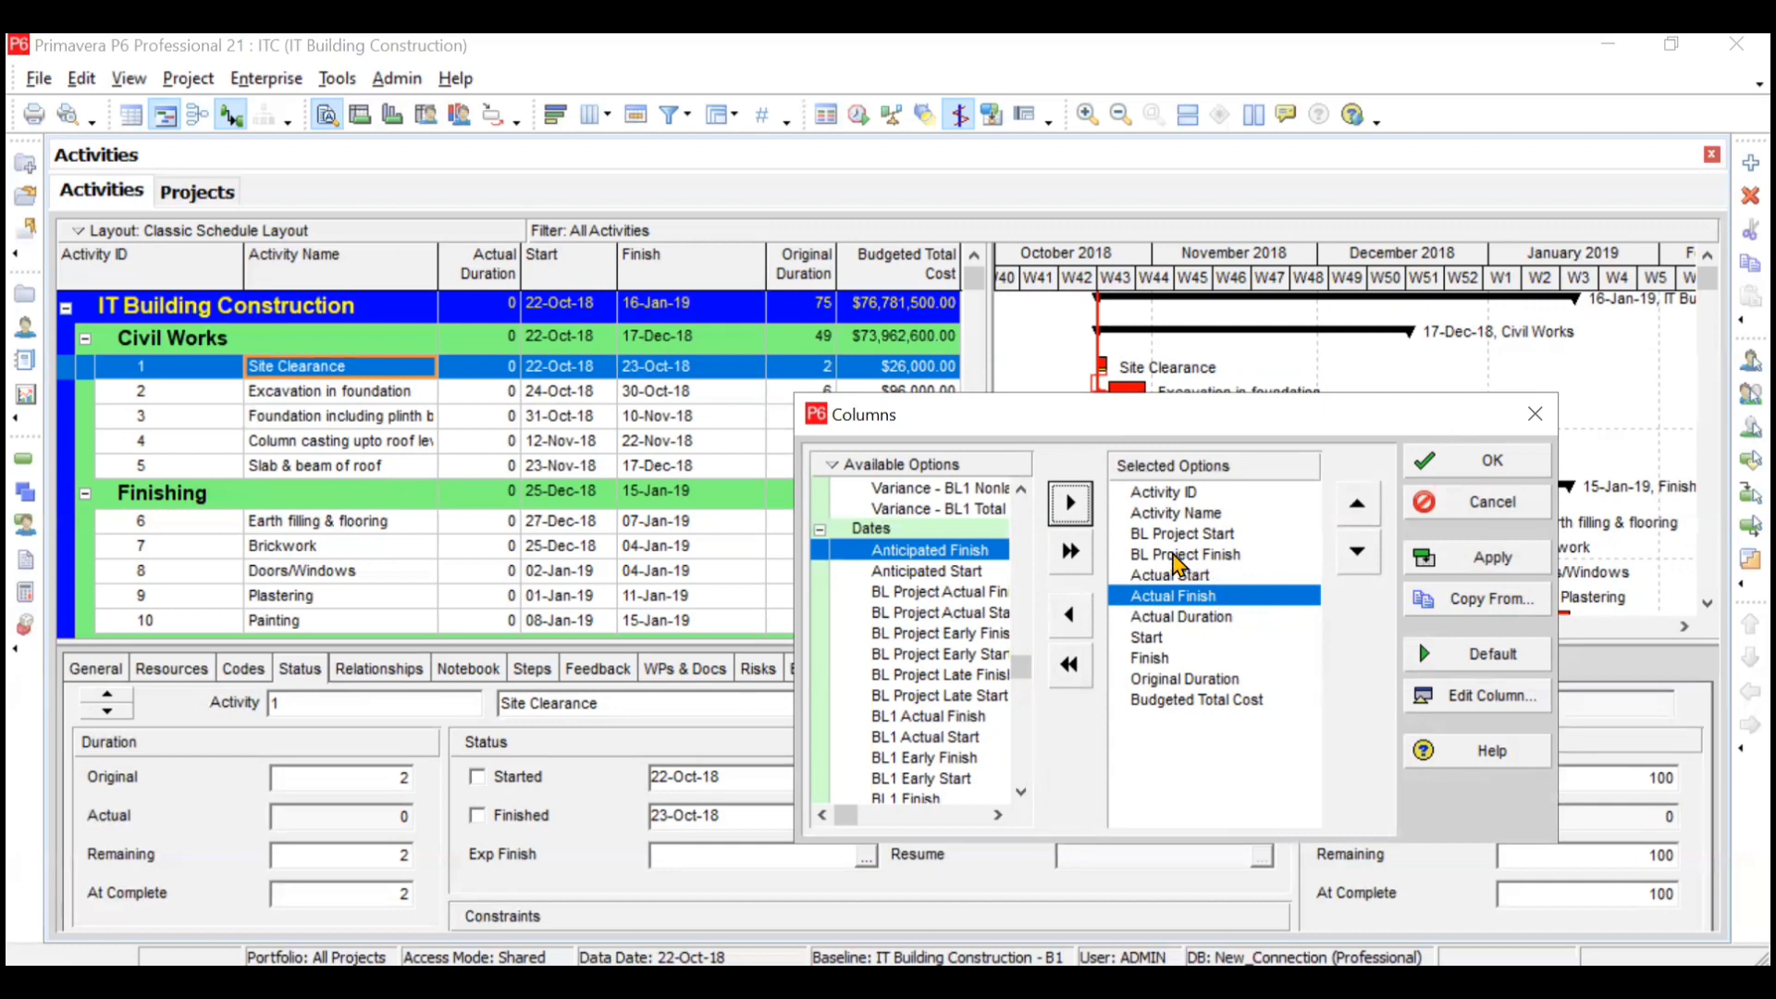
Search the available columns for "%" and add Activity % Complete after Actual Finish
{"action": "left_click", "coordinate": [940, 470]}
{"action": "left_click", "coordinate": [920, 499]}
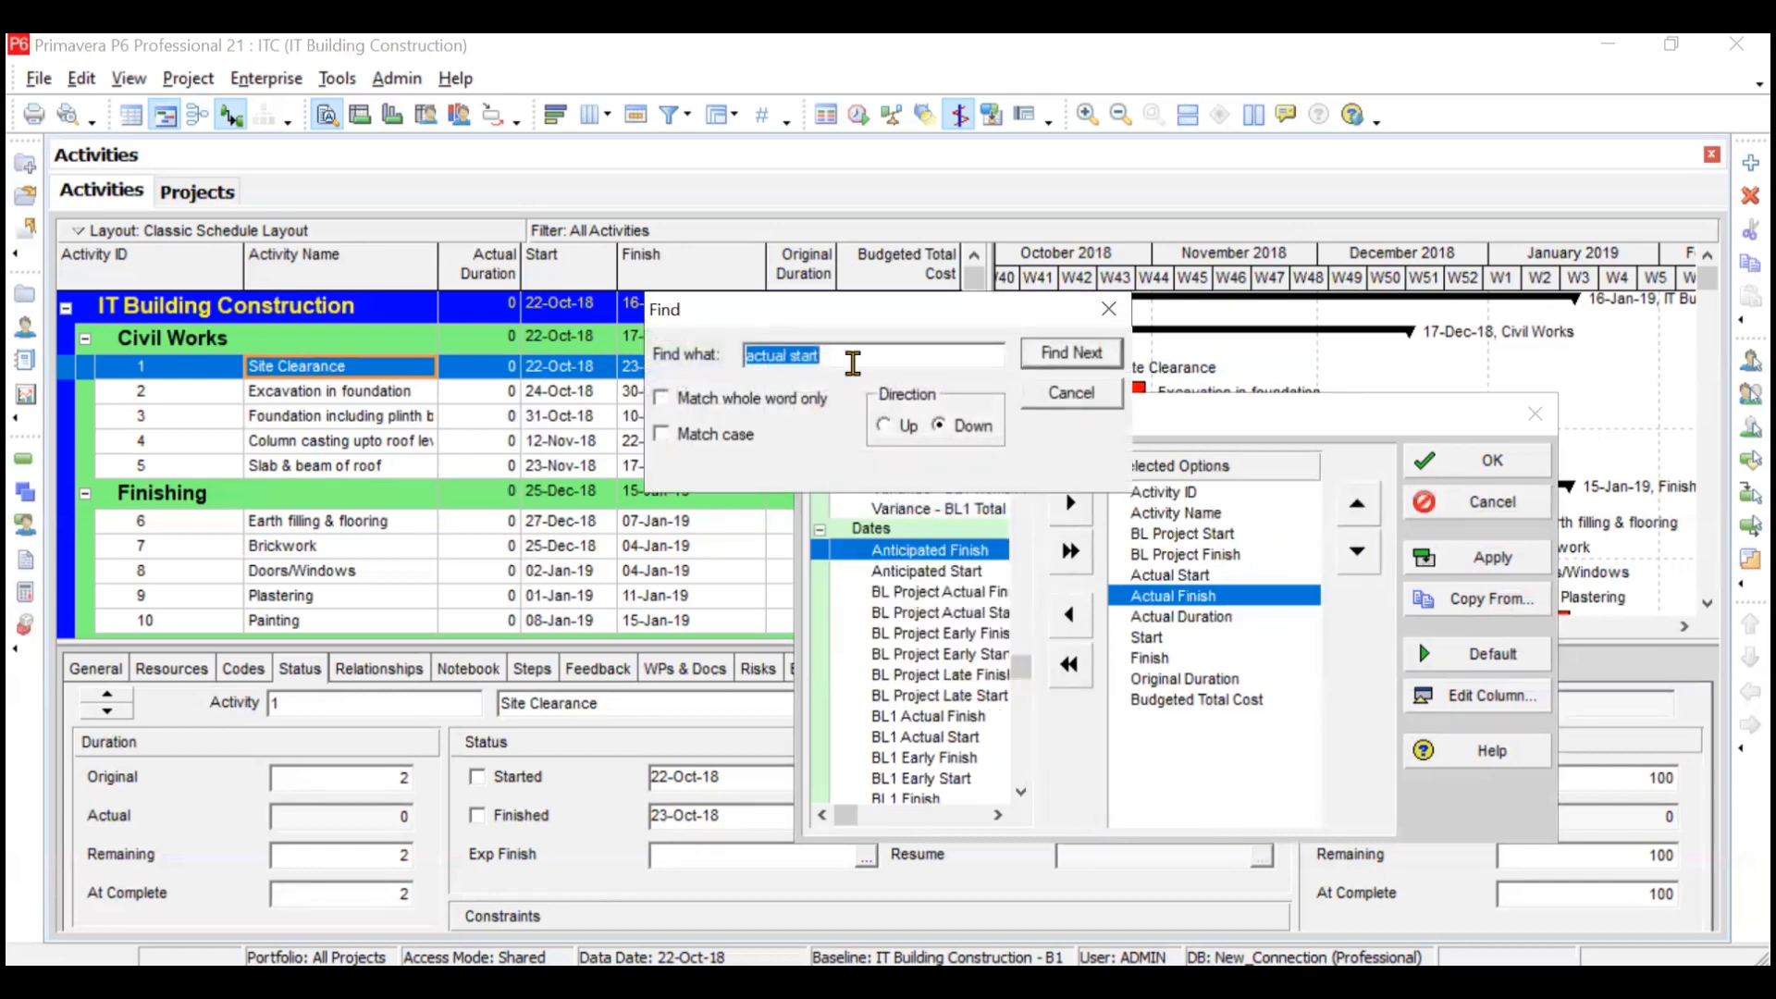
{"action": "type", "text": "%"}
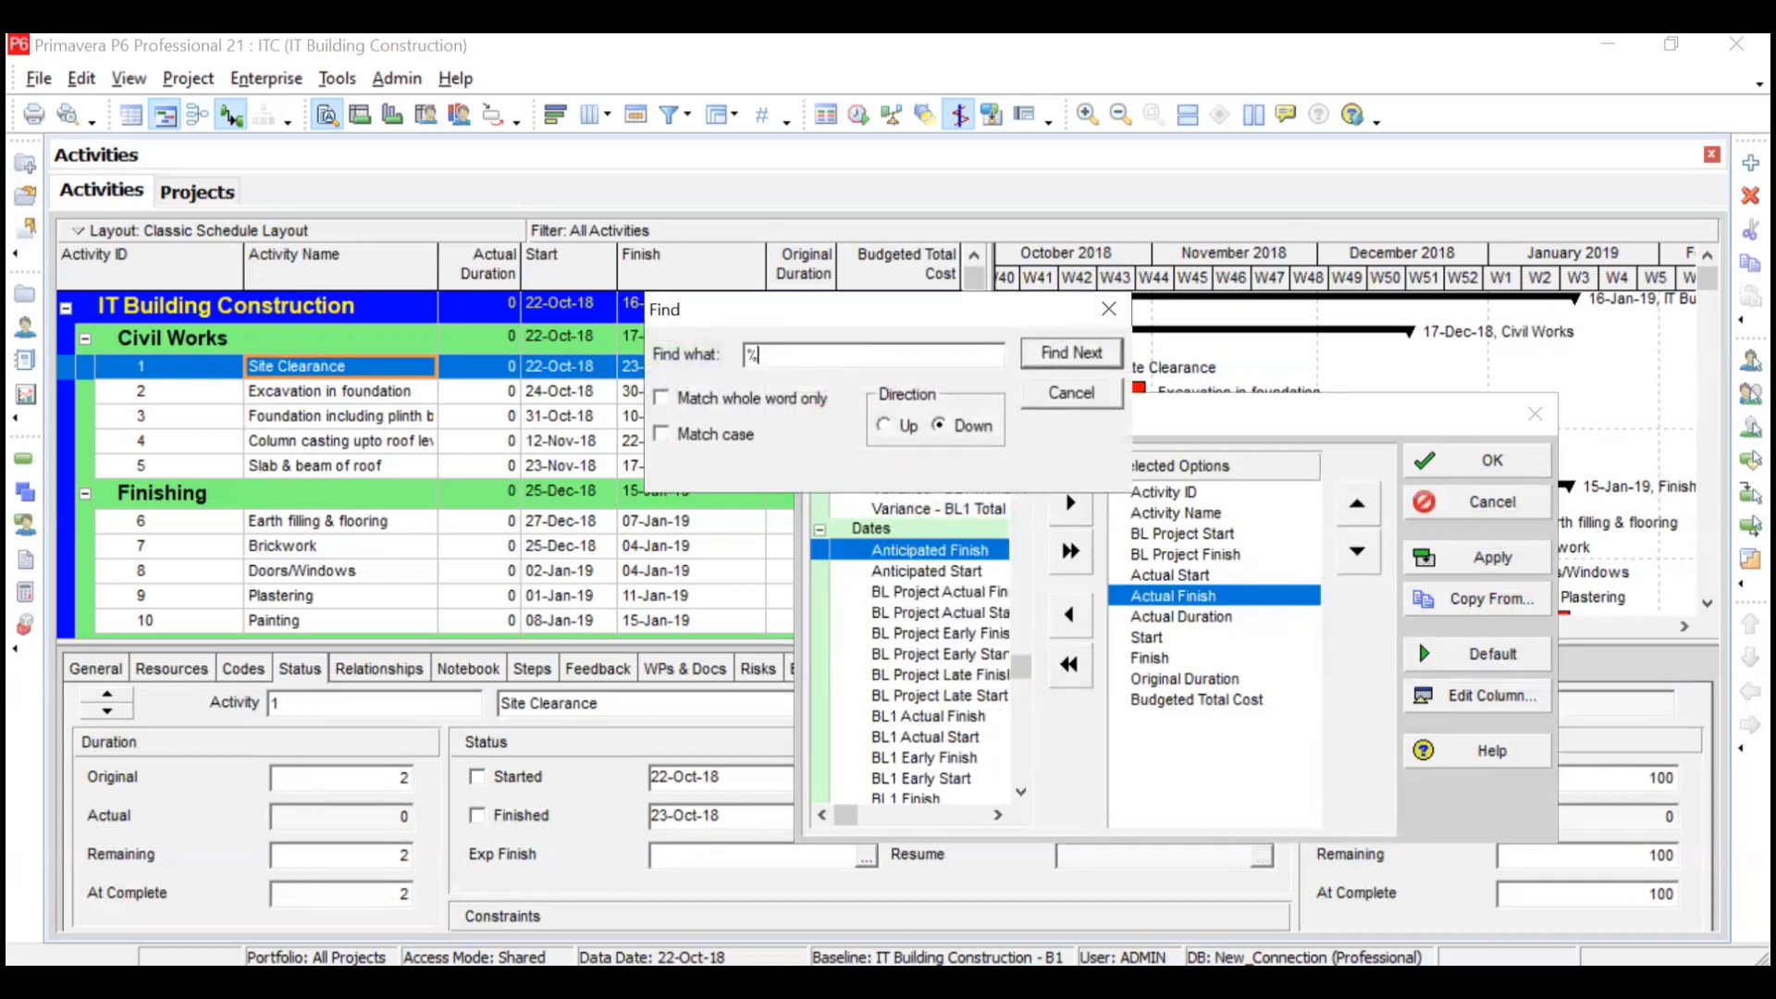
{"action": "left_click", "coordinate": [1070, 354]}
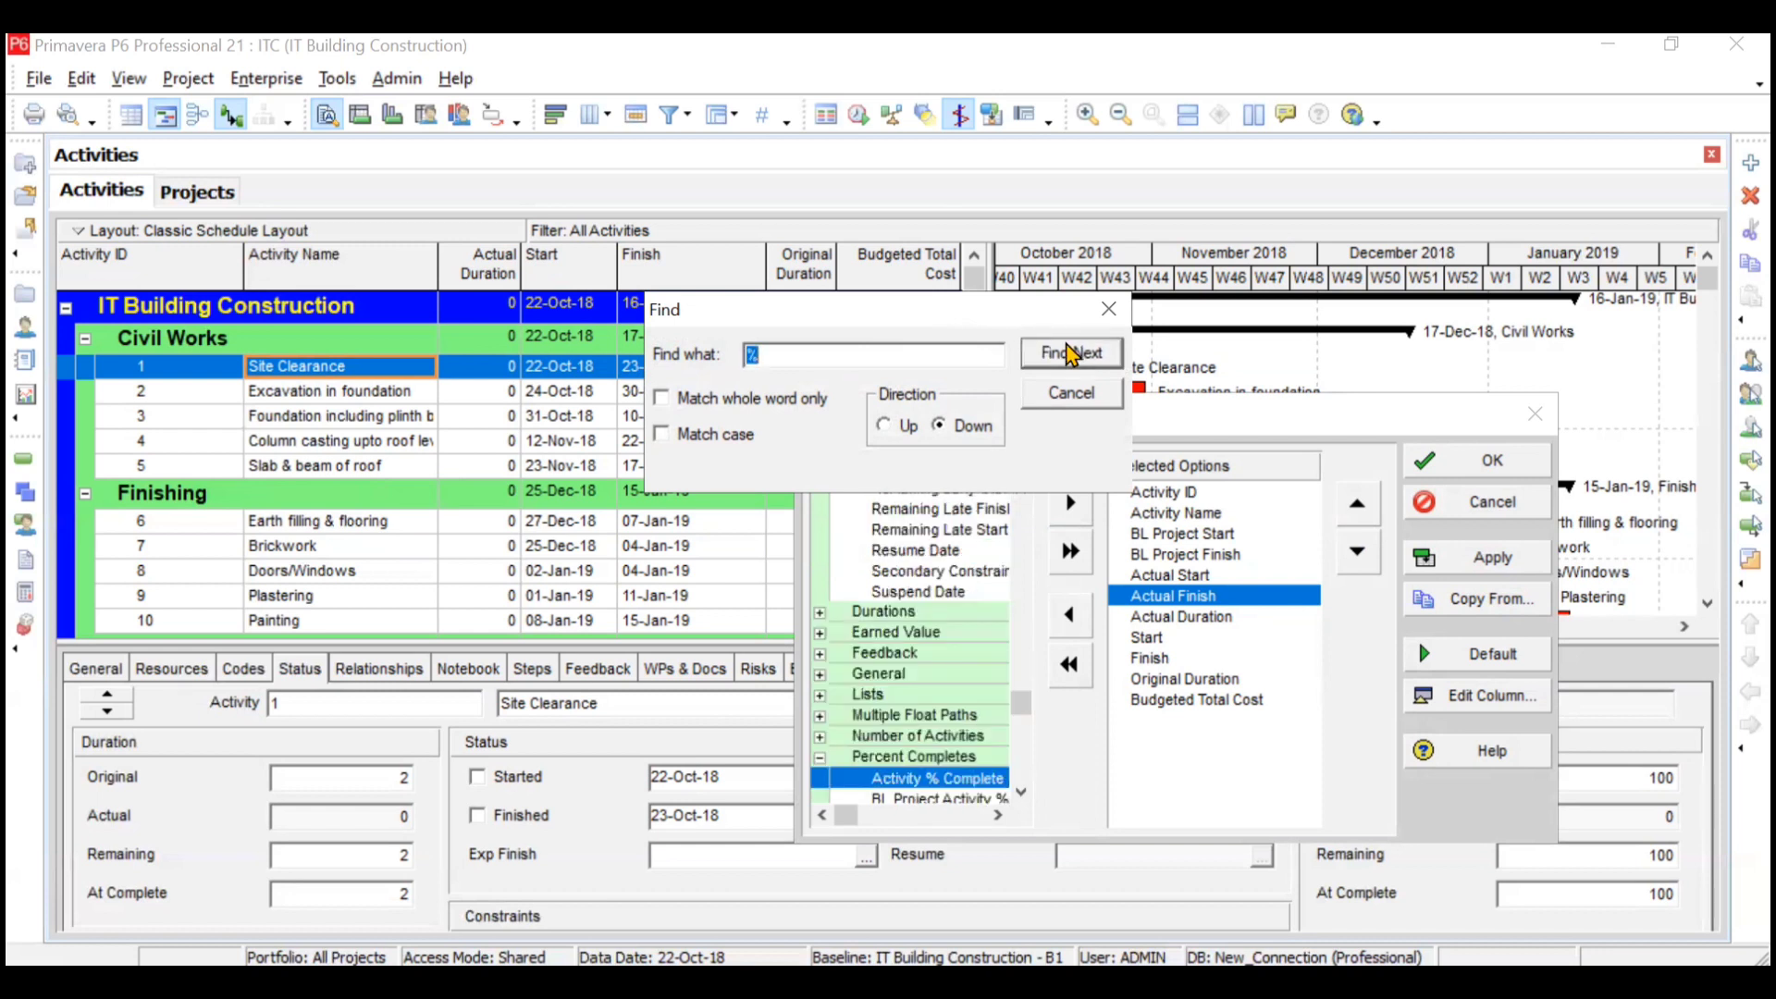
{"action": "left_click", "coordinate": [1070, 355]}
{"action": "left_click", "coordinate": [1071, 354]}
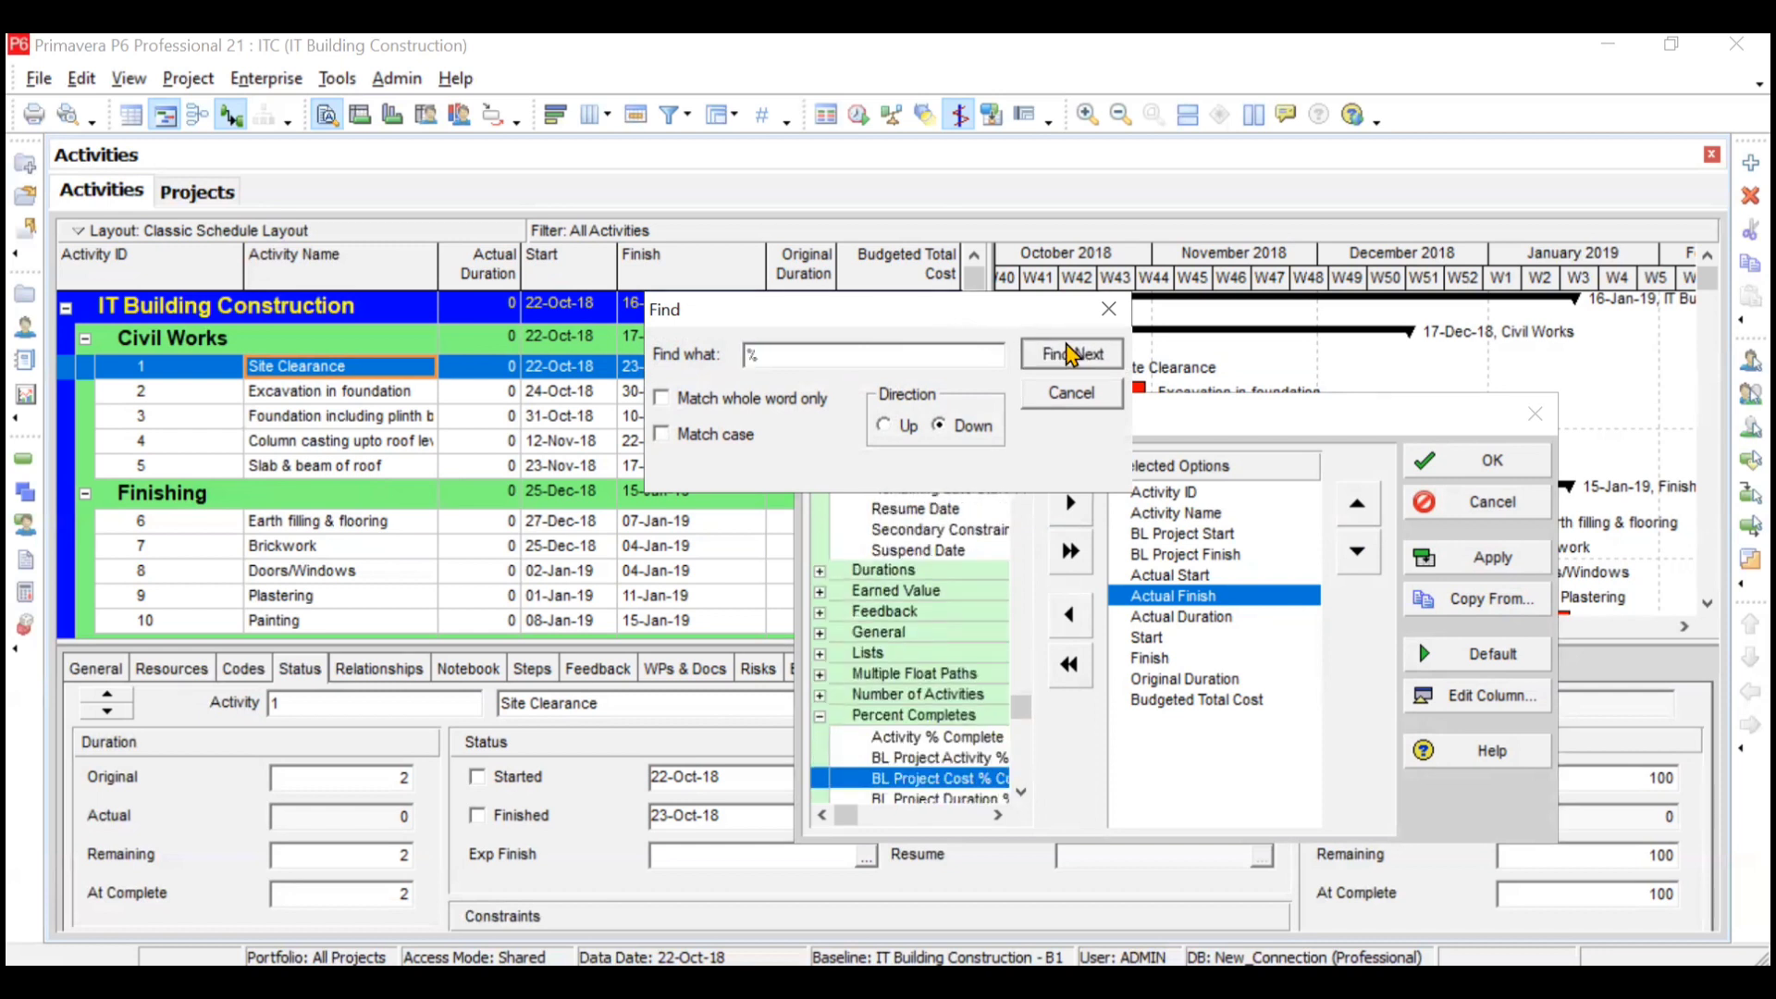
{"action": "left_click", "coordinate": [1070, 354]}
{"action": "left_click", "coordinate": [1070, 354]}
{"action": "left_click", "coordinate": [1070, 355]}
{"action": "left_click", "coordinate": [1070, 354]}
{"action": "left_click", "coordinate": [1070, 354]}
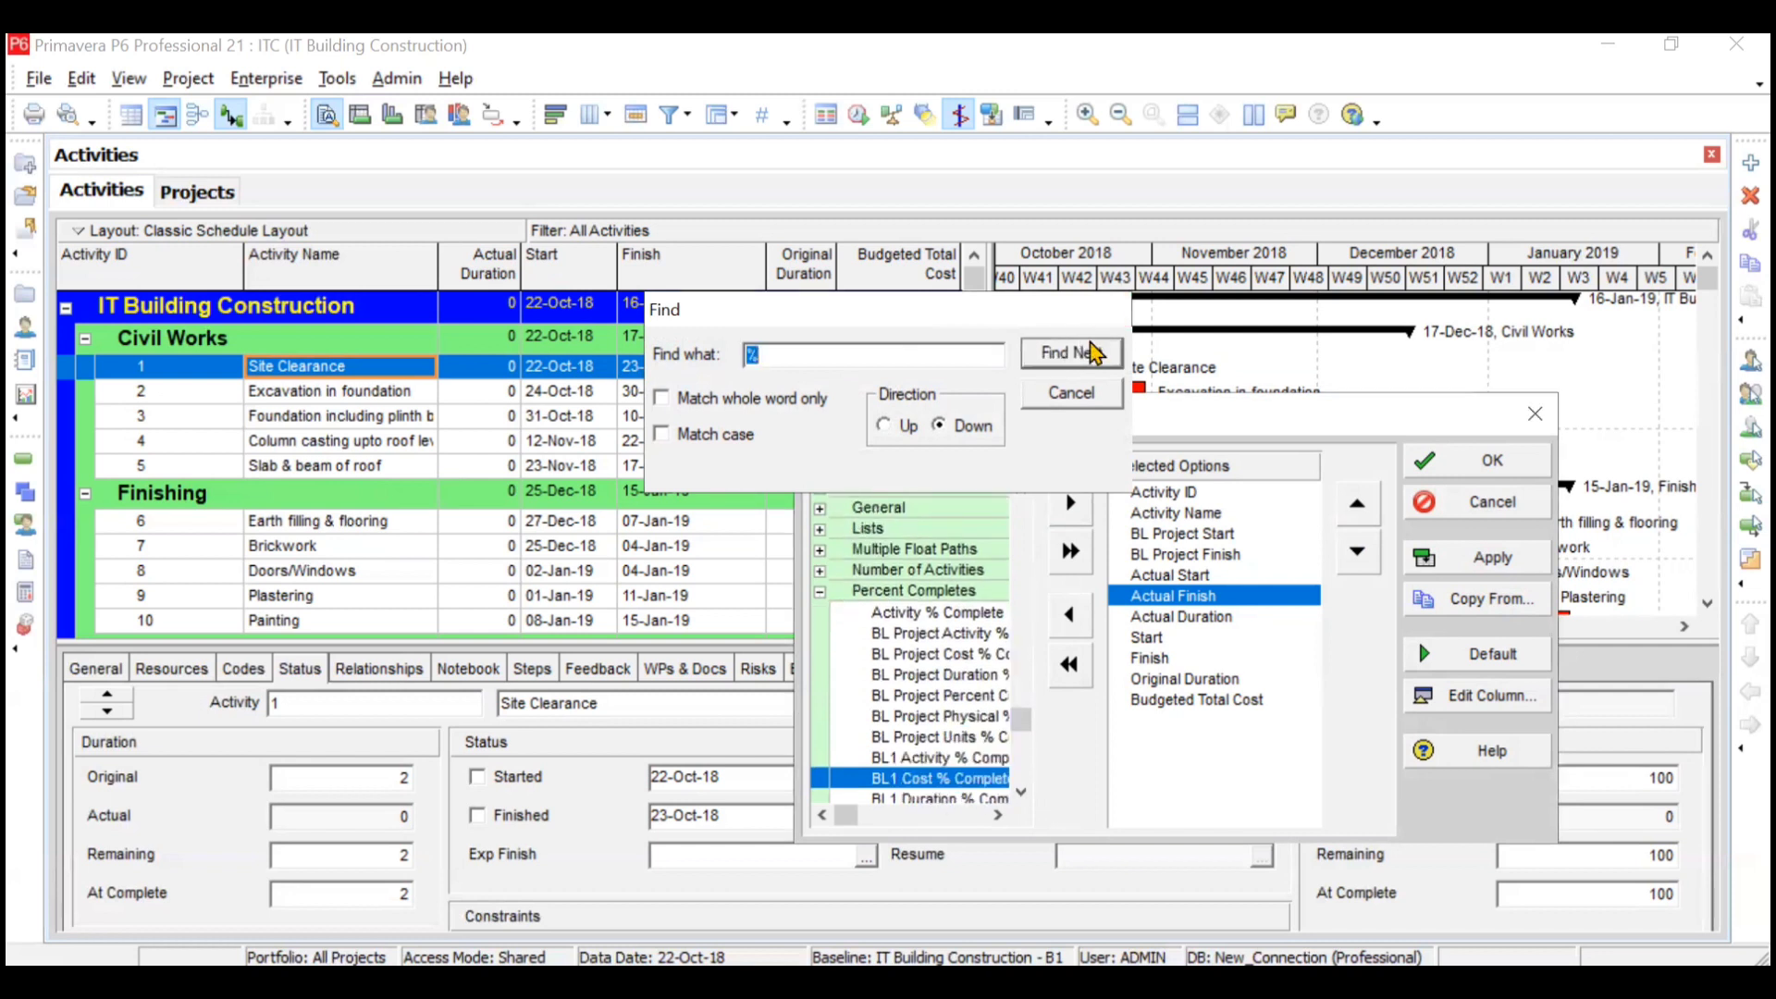
{"action": "left_click", "coordinate": [1070, 392]}
{"action": "left_click", "coordinate": [937, 612]}
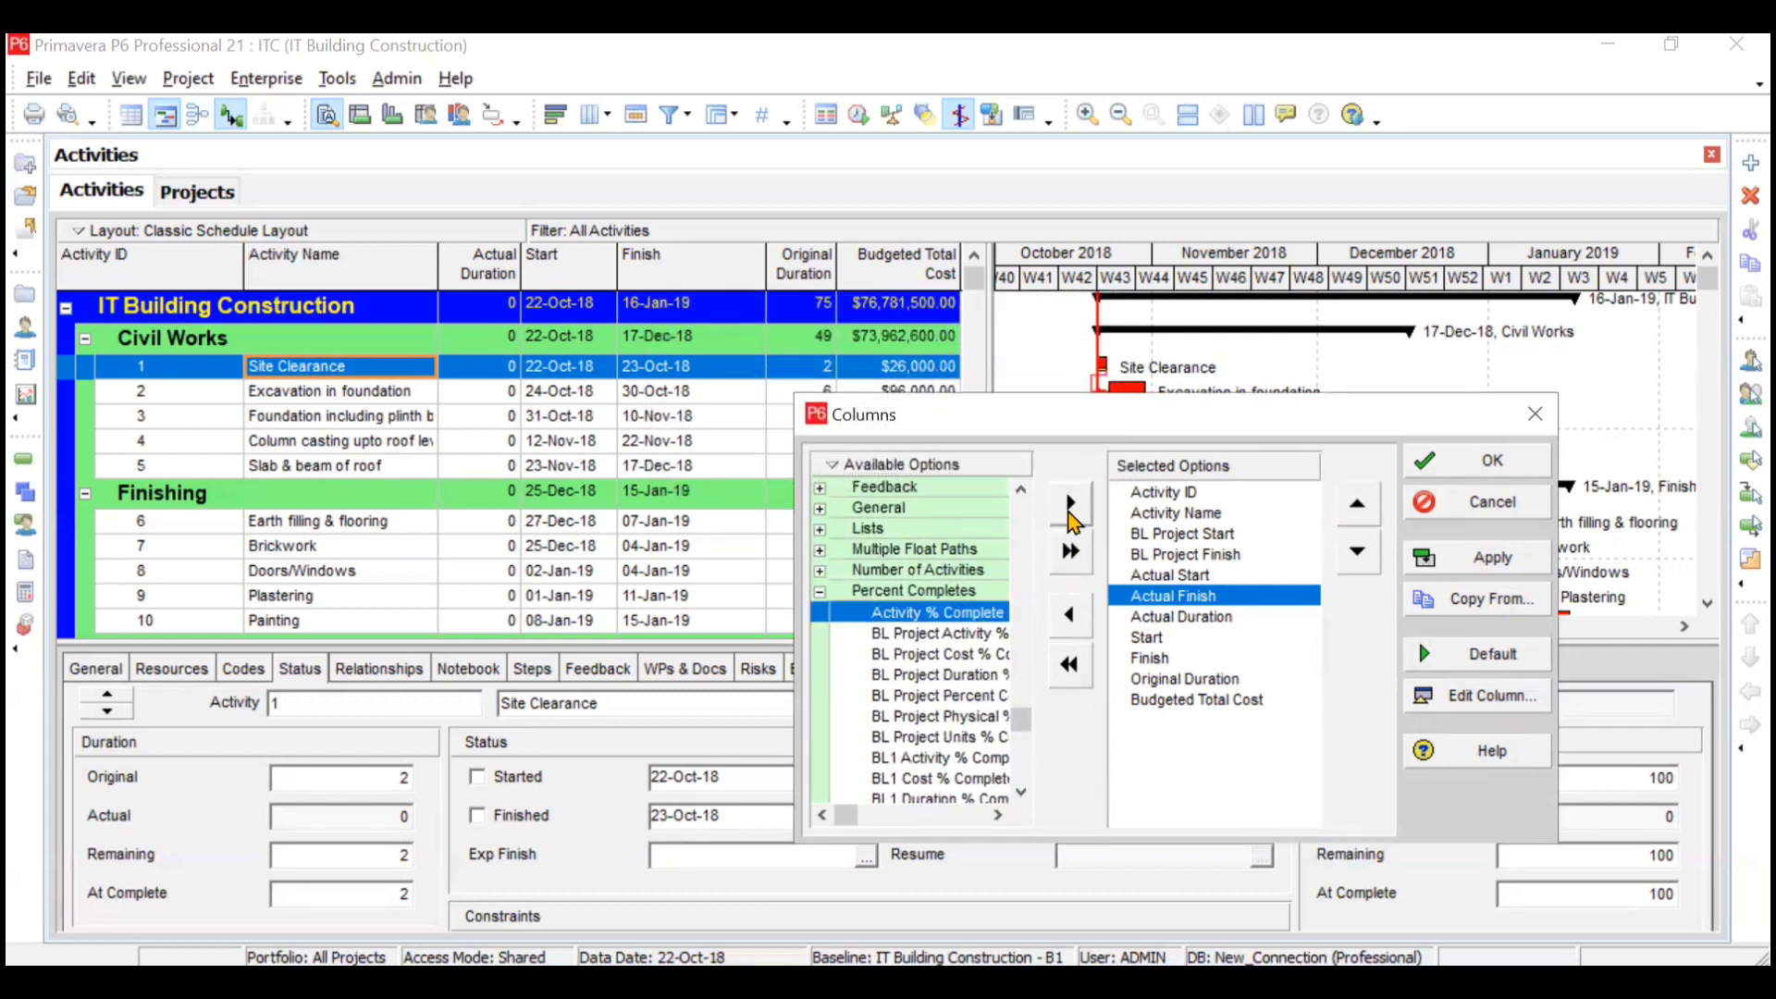
{"action": "left_click", "coordinate": [1070, 502]}
Search the available columns for "schedule %", add Schedule % Complete after Activity % Complete, and apply the column selection
{"action": "left_click", "coordinate": [901, 465]}
{"action": "left_click", "coordinate": [949, 498]}
{"action": "type", "text": "schedule %"}
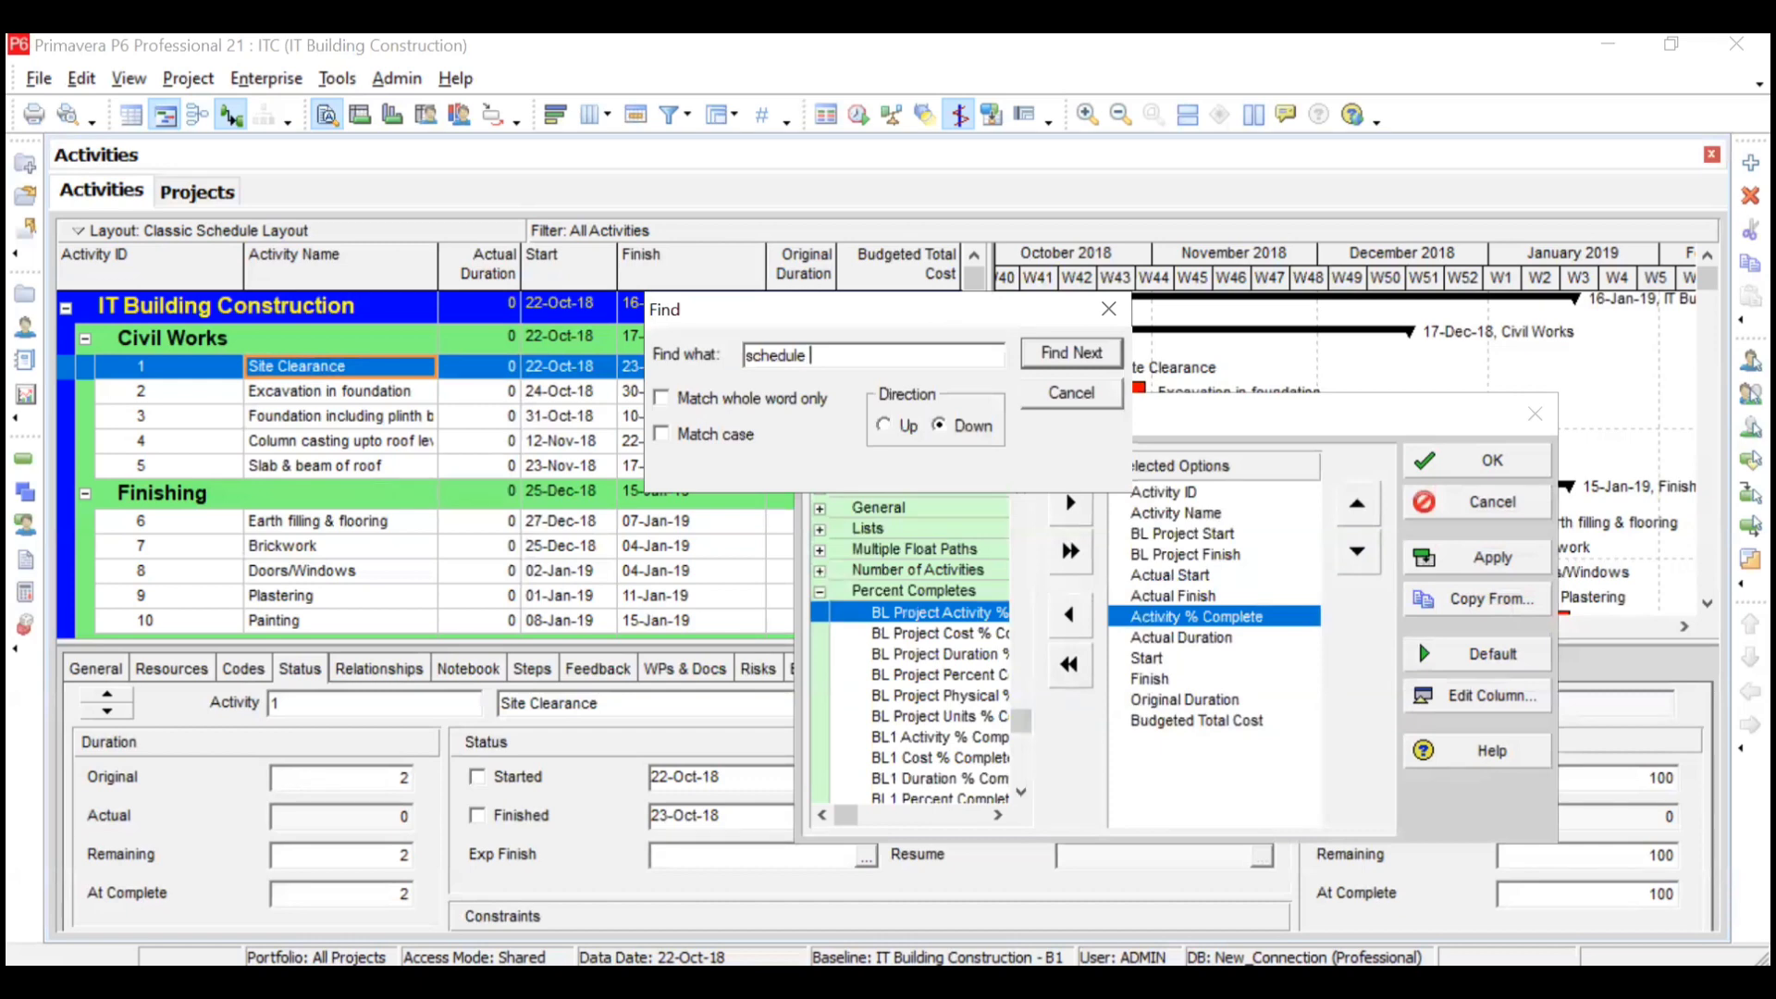
{"action": "key", "text": "Return"}
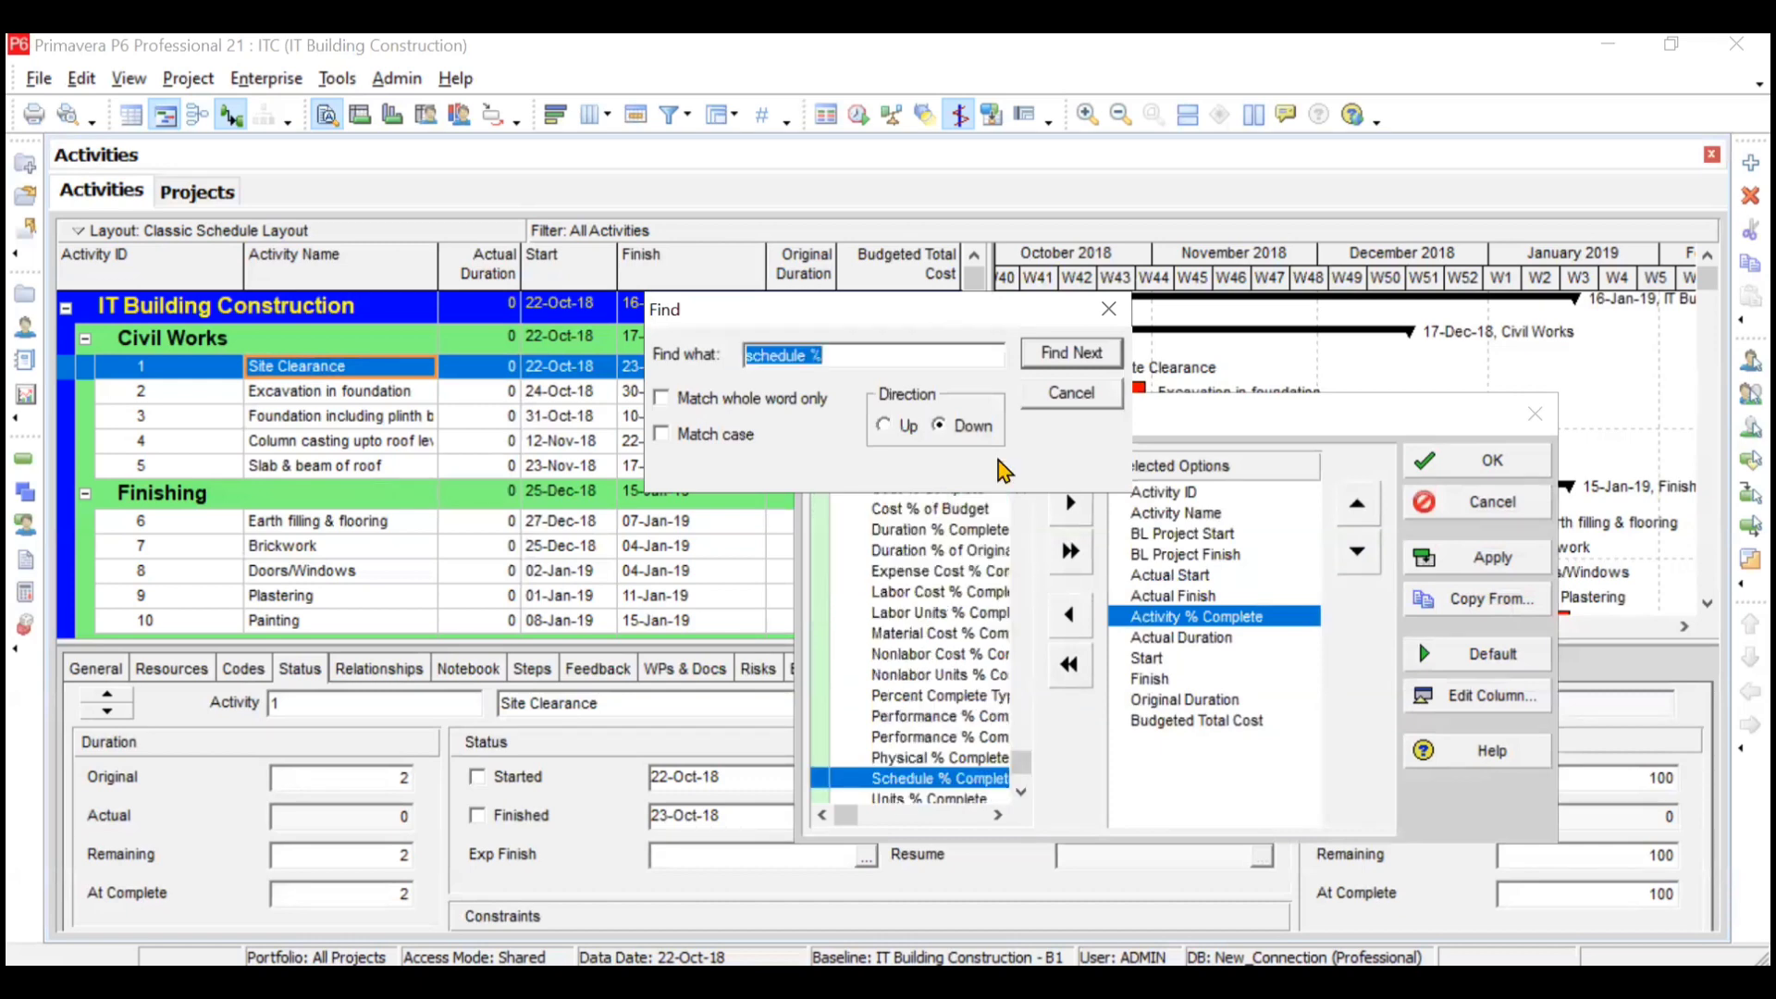
{"action": "left_click", "coordinate": [1108, 309]}
{"action": "left_click", "coordinate": [1073, 504]}
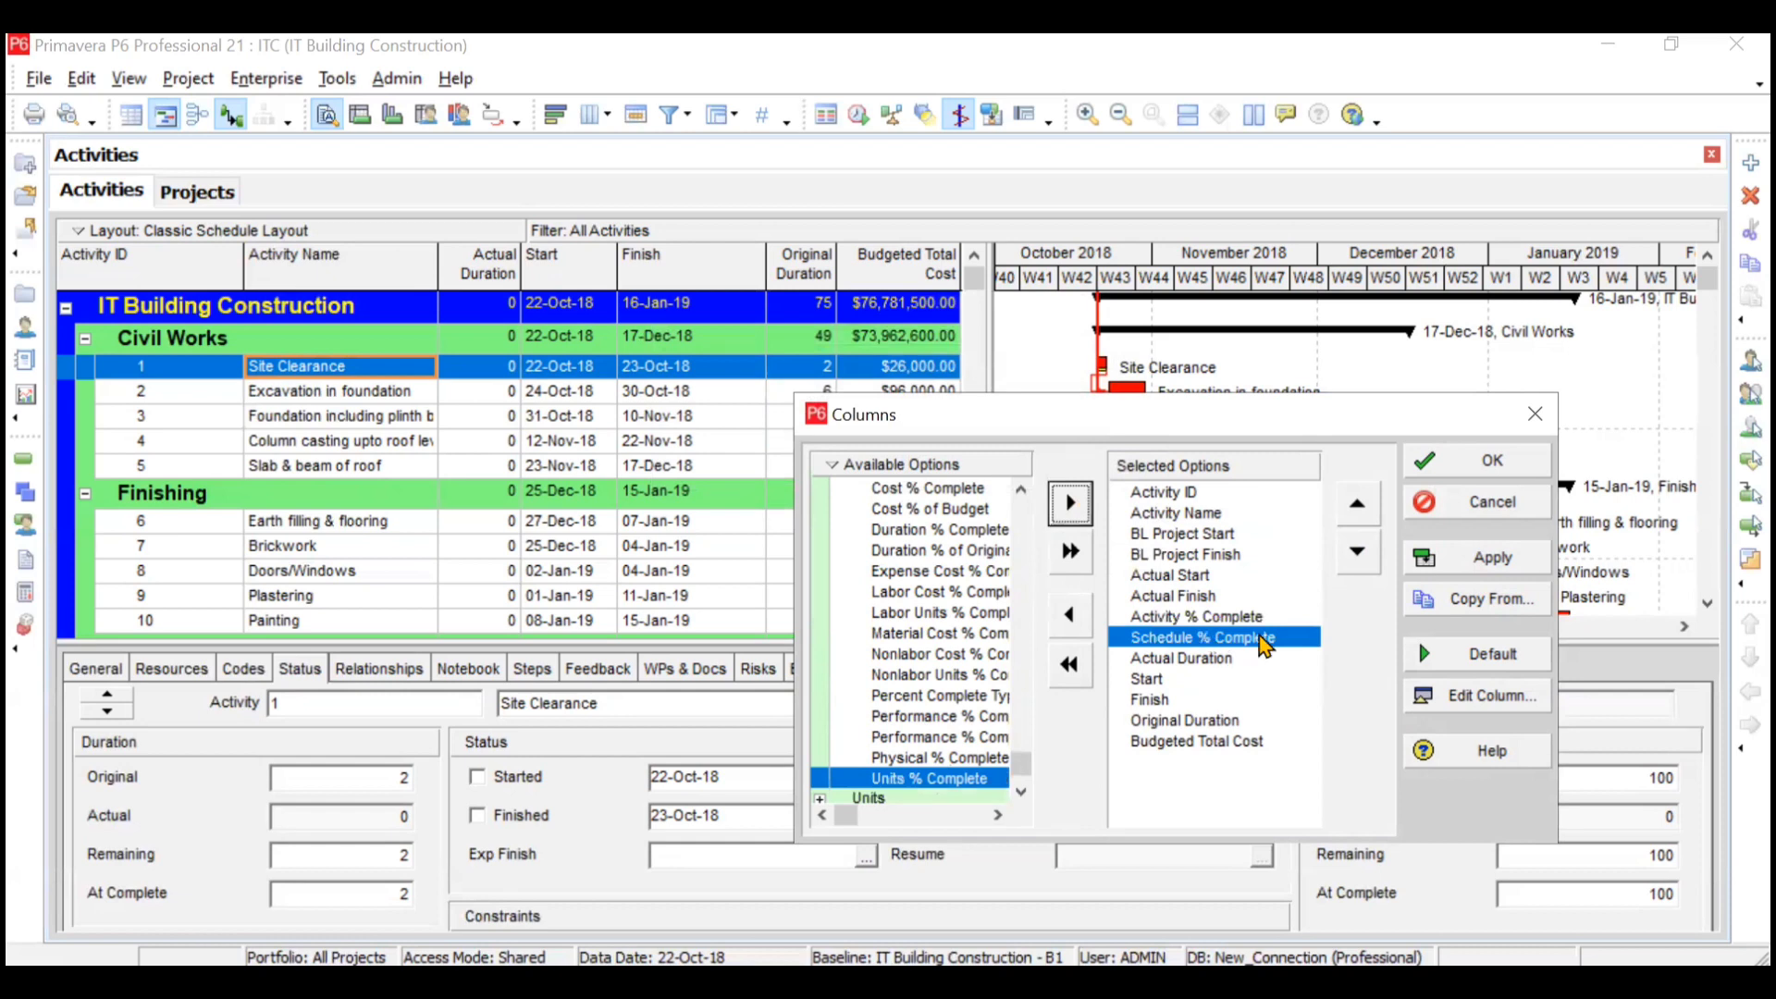
{"action": "left_click", "coordinate": [1168, 624]}
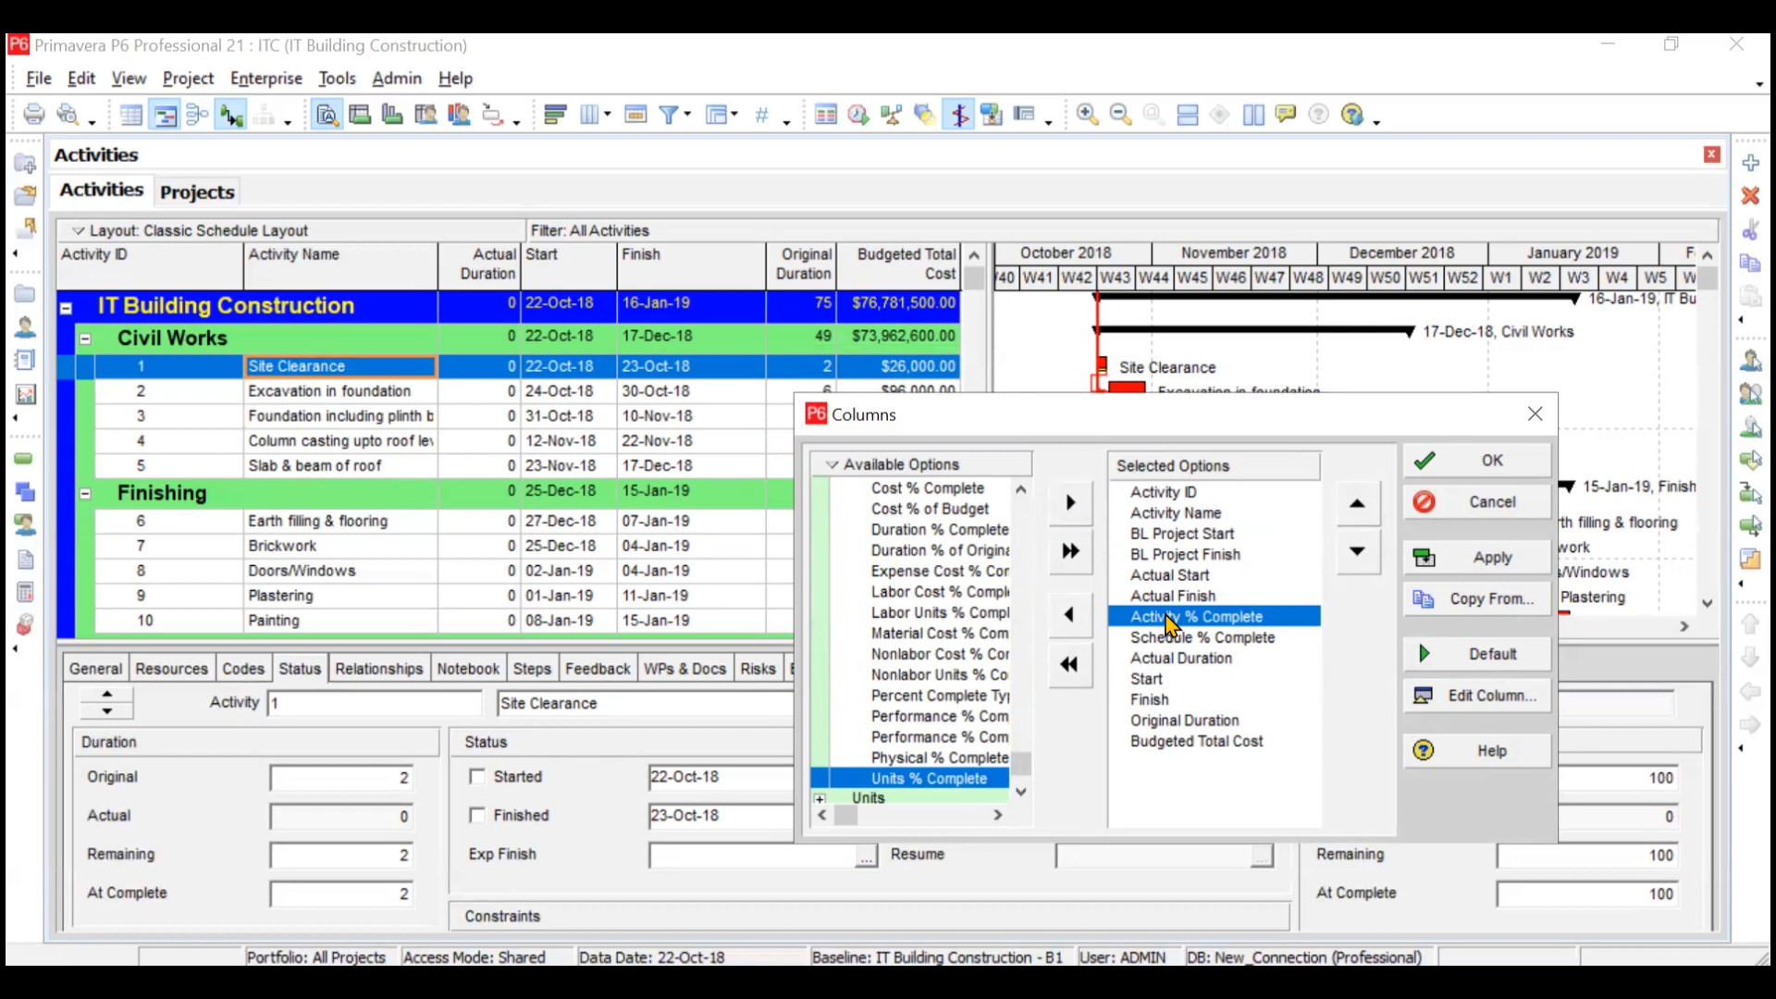
{"action": "left_click", "coordinate": [1228, 643]}
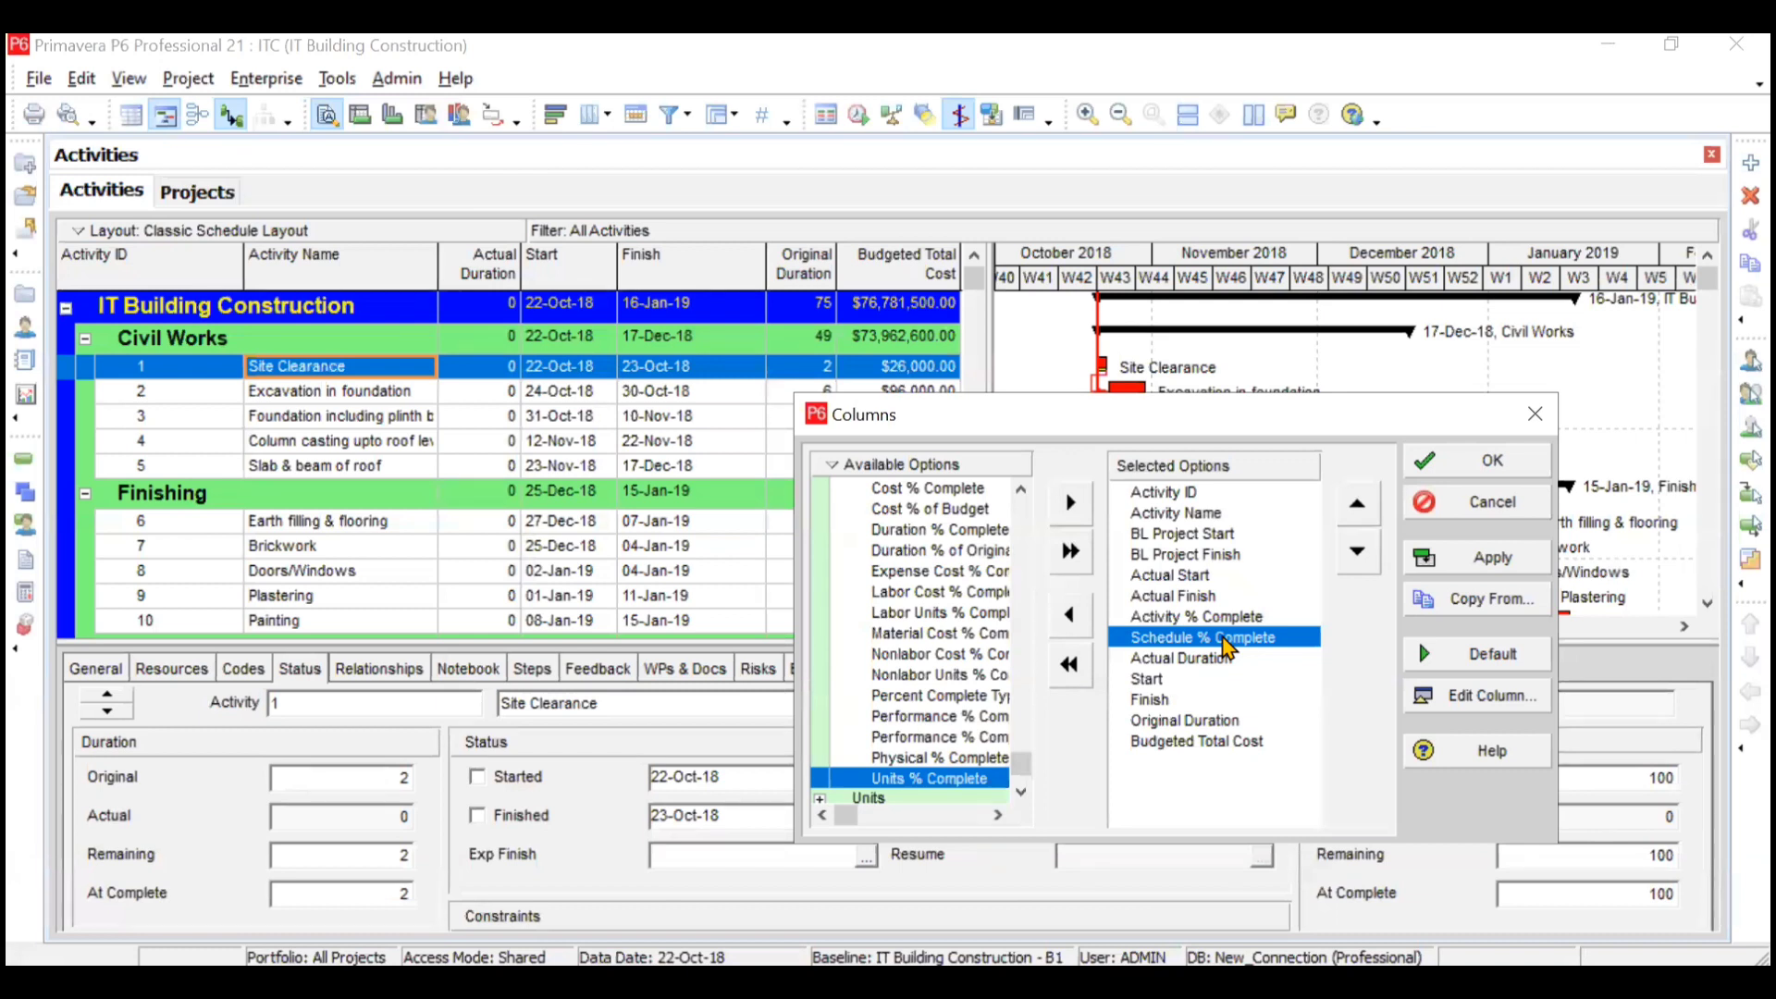
{"action": "left_click", "coordinate": [1492, 460]}
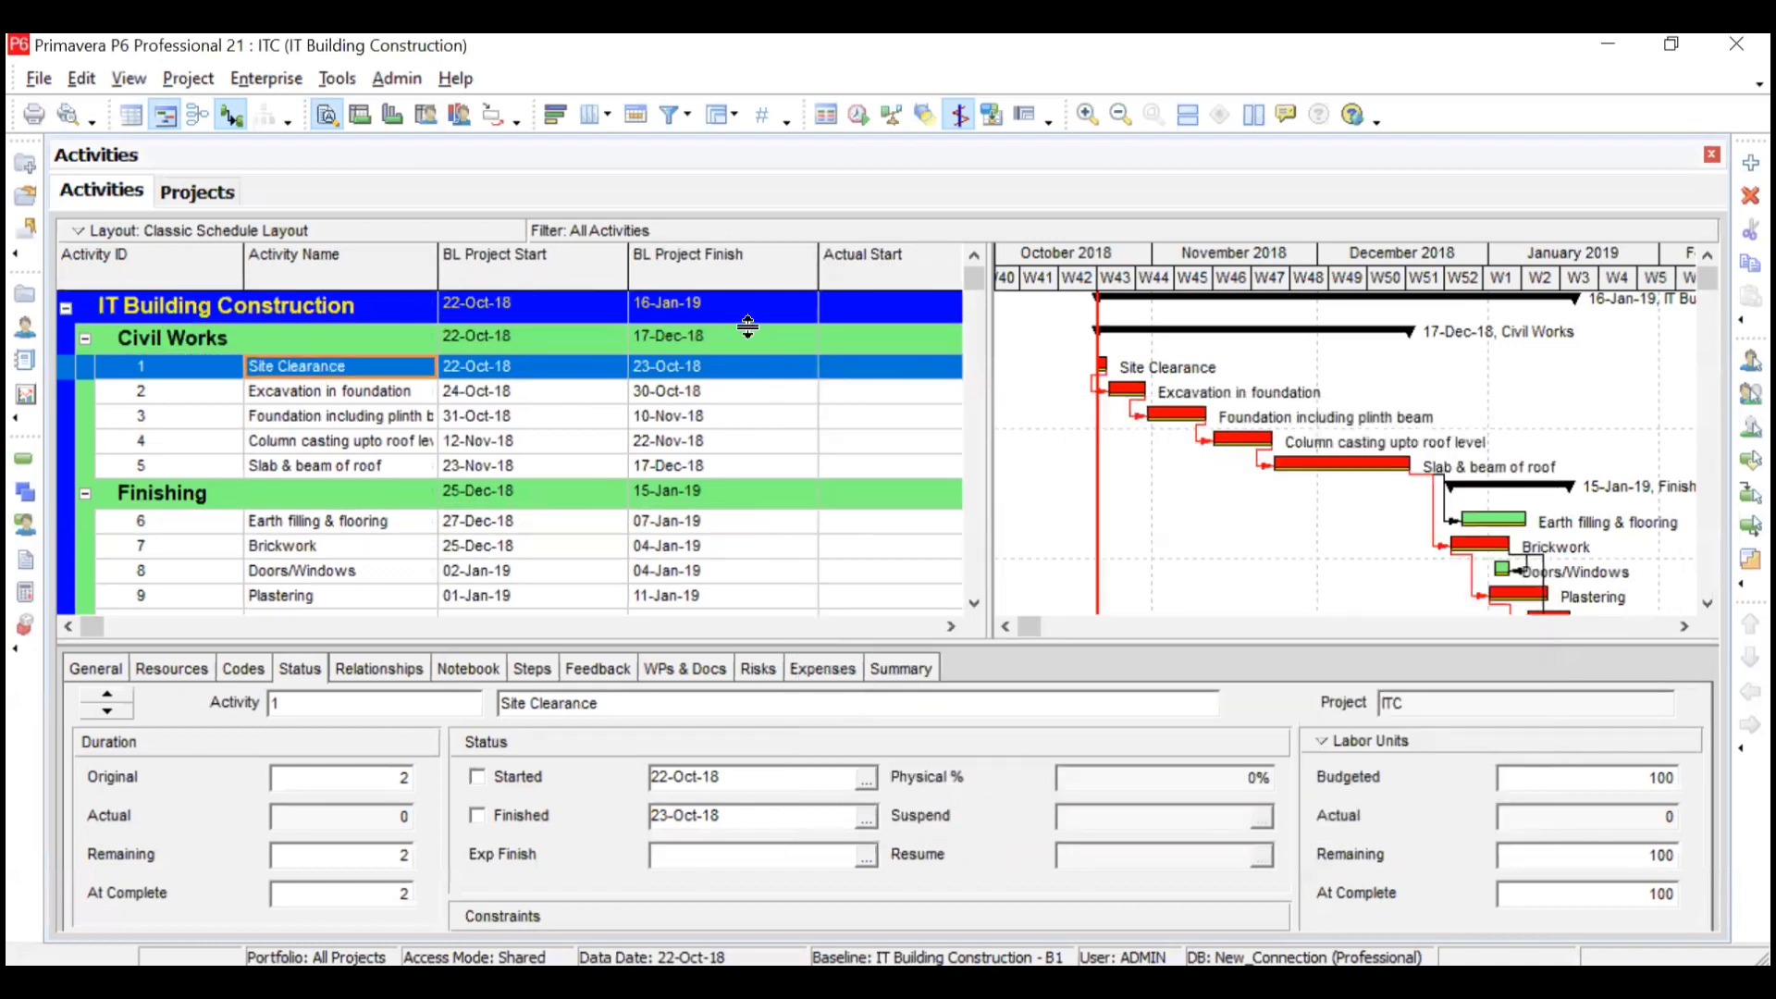
Sort the activities by Activity ID and fit the BL Project Start, BL Project Finish and Actual Start columns to their headings
{"action": "left_click", "coordinate": [622, 269]}
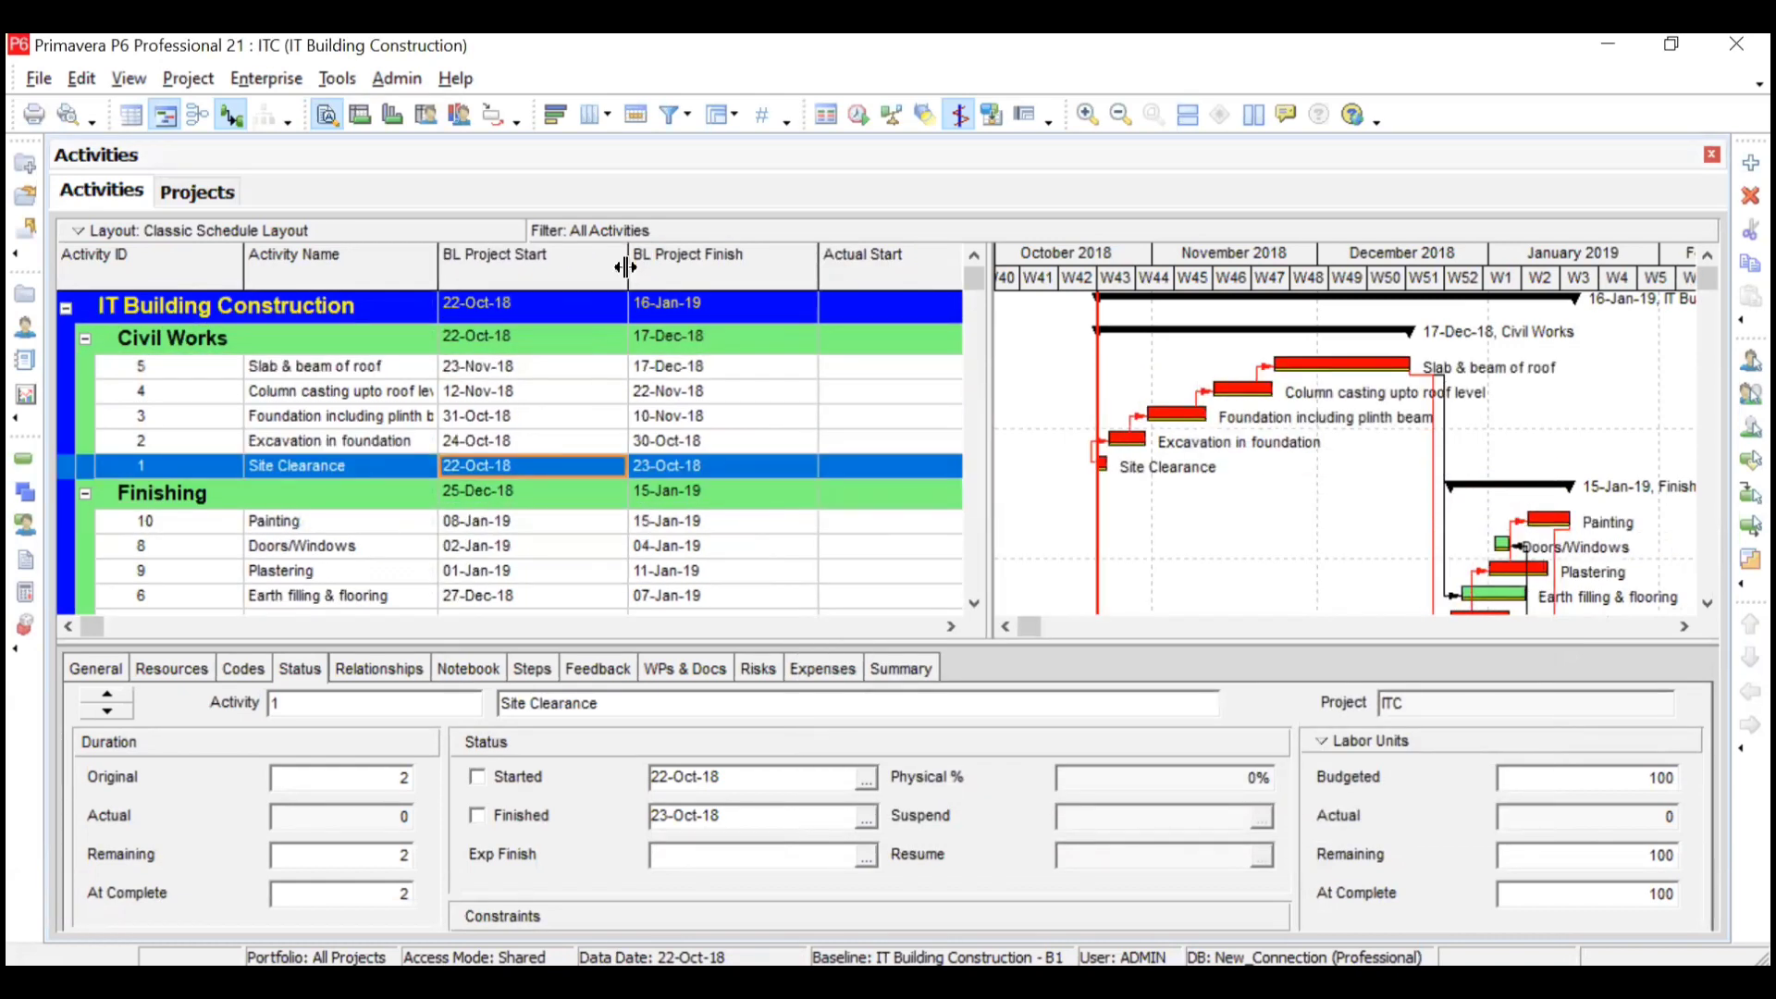
{"action": "left_click", "coordinate": [157, 282]}
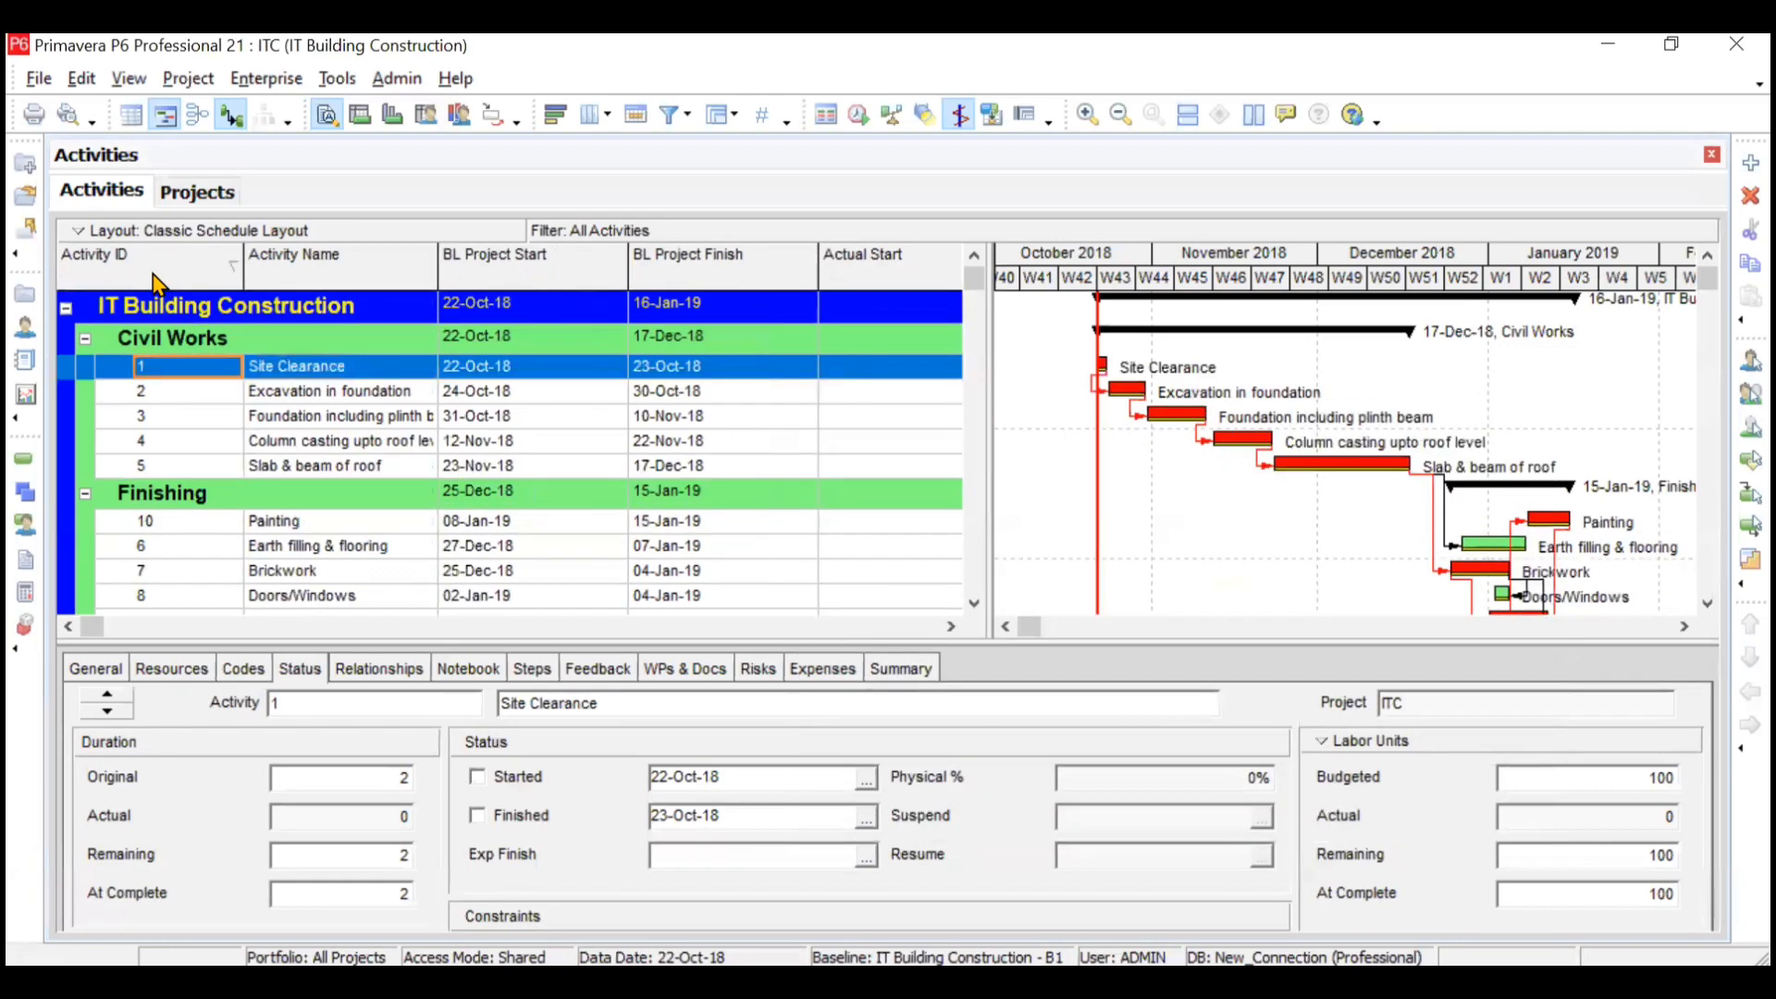
{"action": "double_click", "coordinate": [626, 255]}
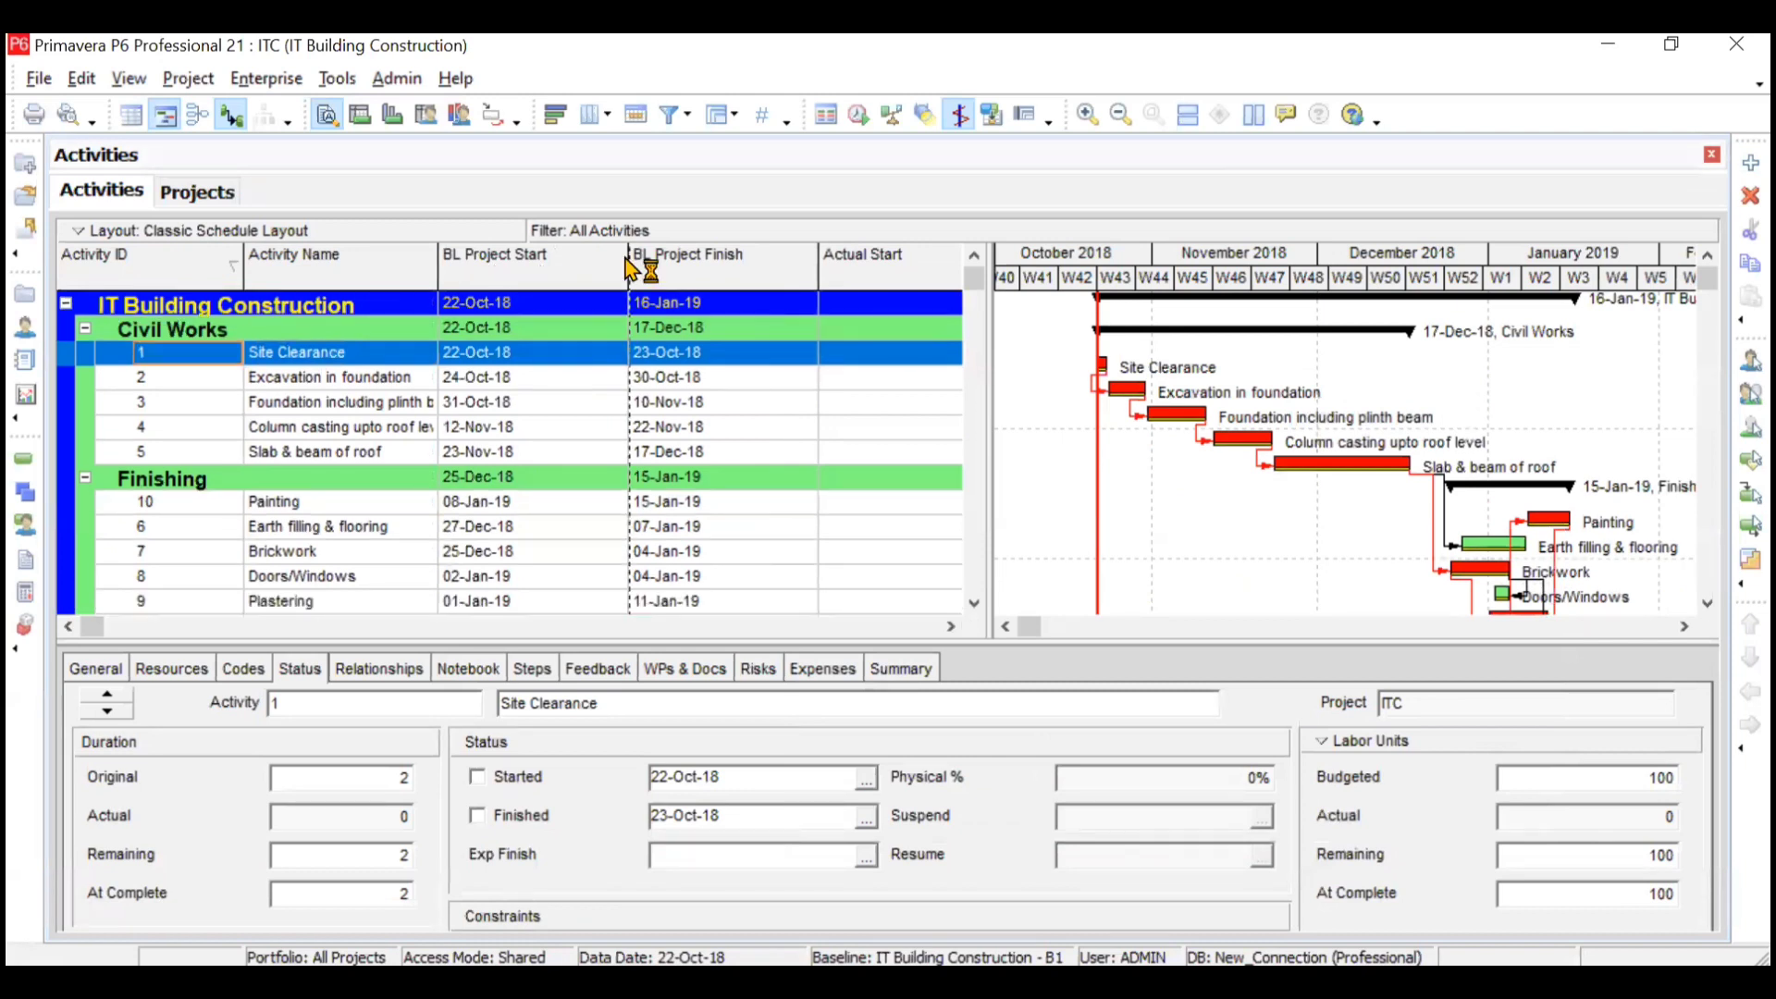
{"action": "double_click", "coordinate": [747, 268]}
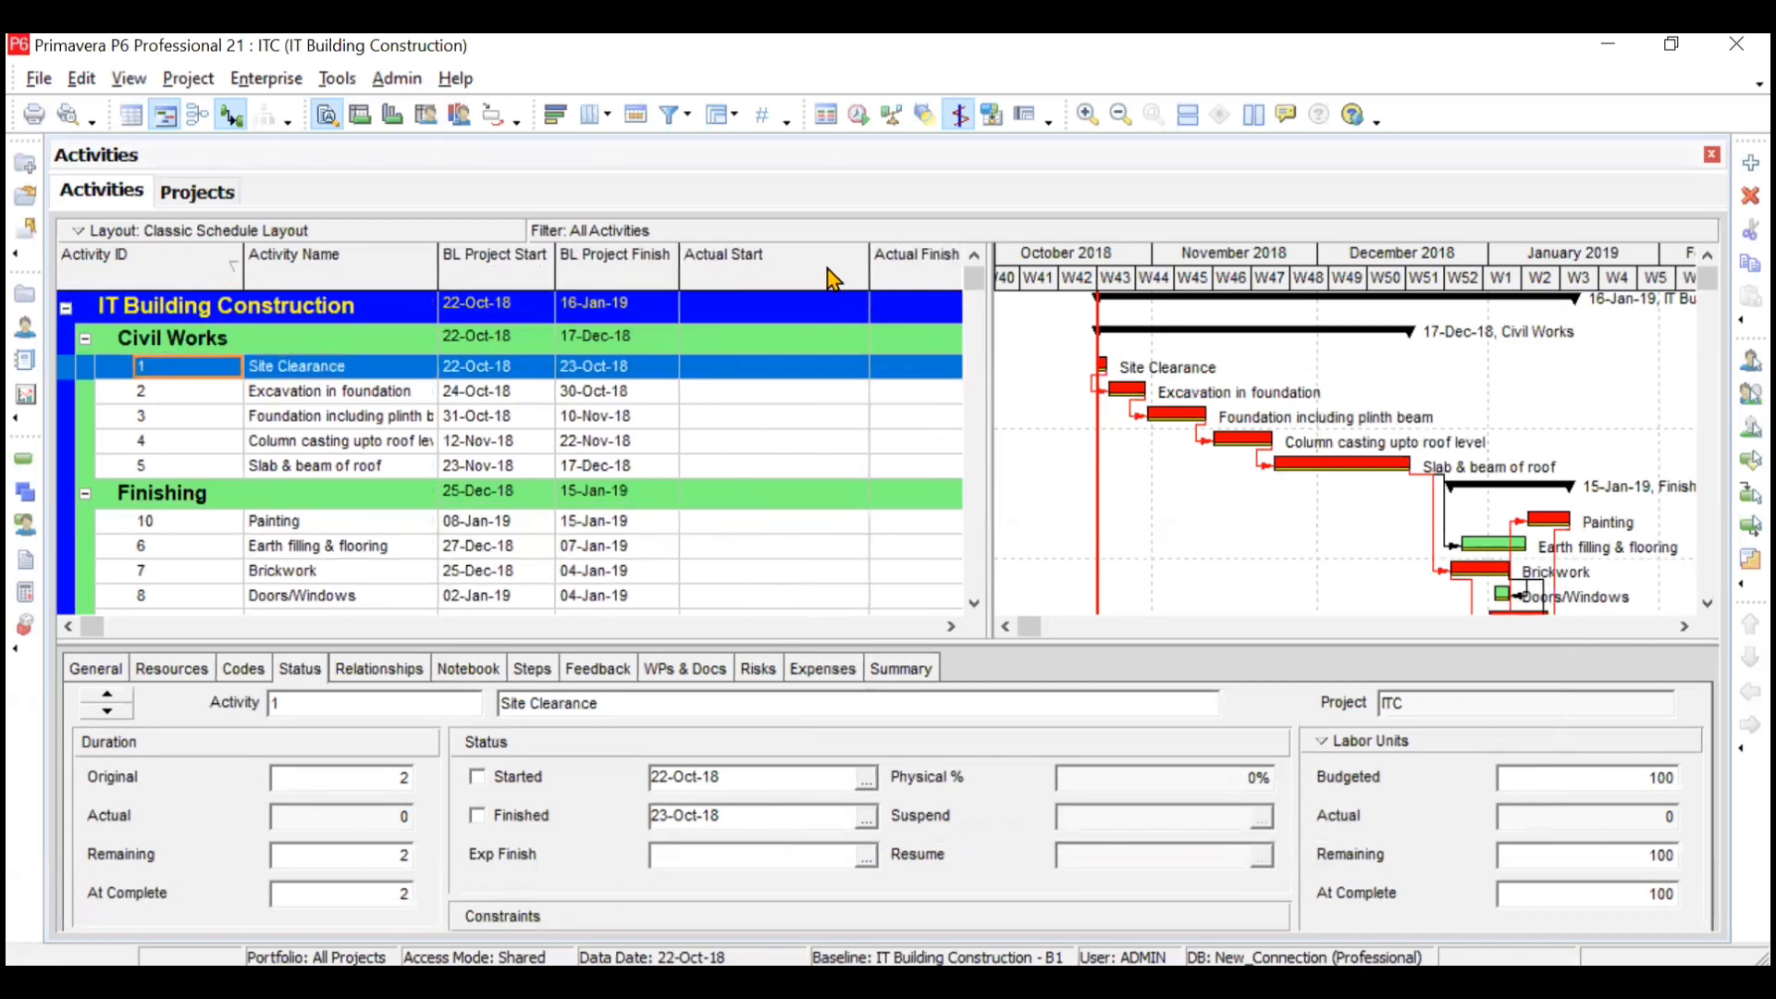
{"action": "double_click", "coordinate": [866, 268]}
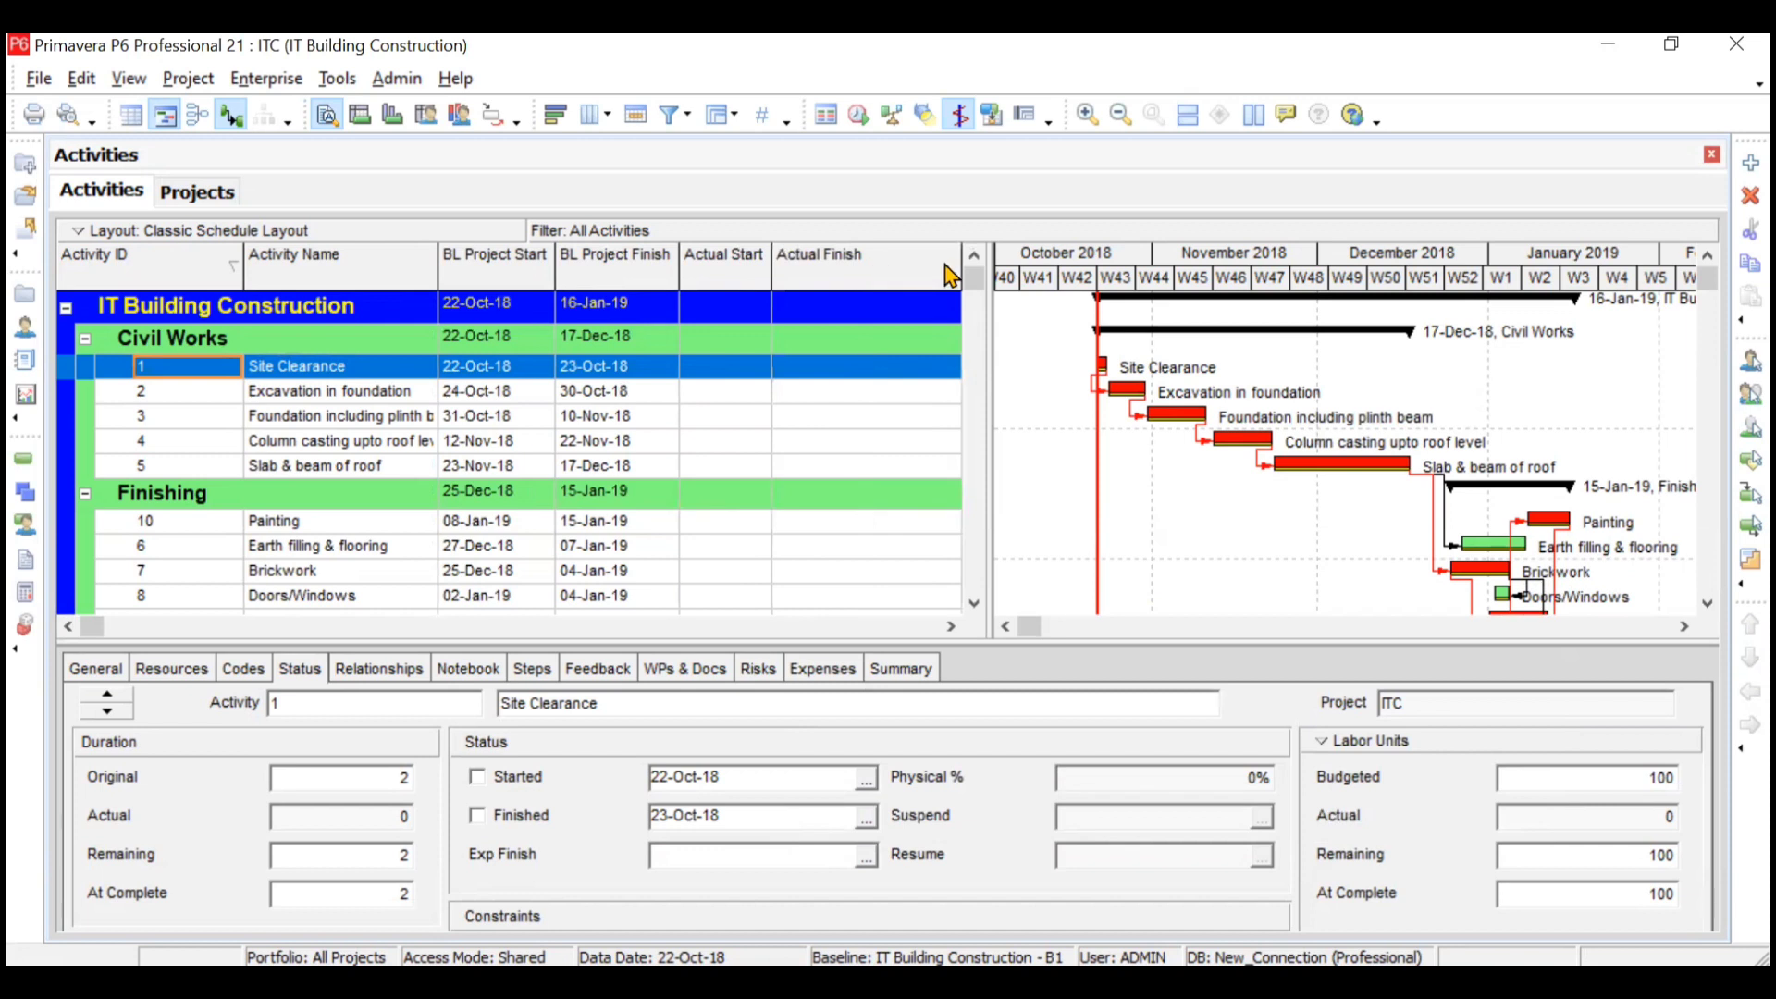
Widen the activity table beside the Gantt chart, fit the Actual Finish column, and narrow Activity % Complete and Schedule % Complete to two-line headings
{"action": "left_click_drag", "start_coordinate": [990, 511], "coordinate": [1268, 513]}
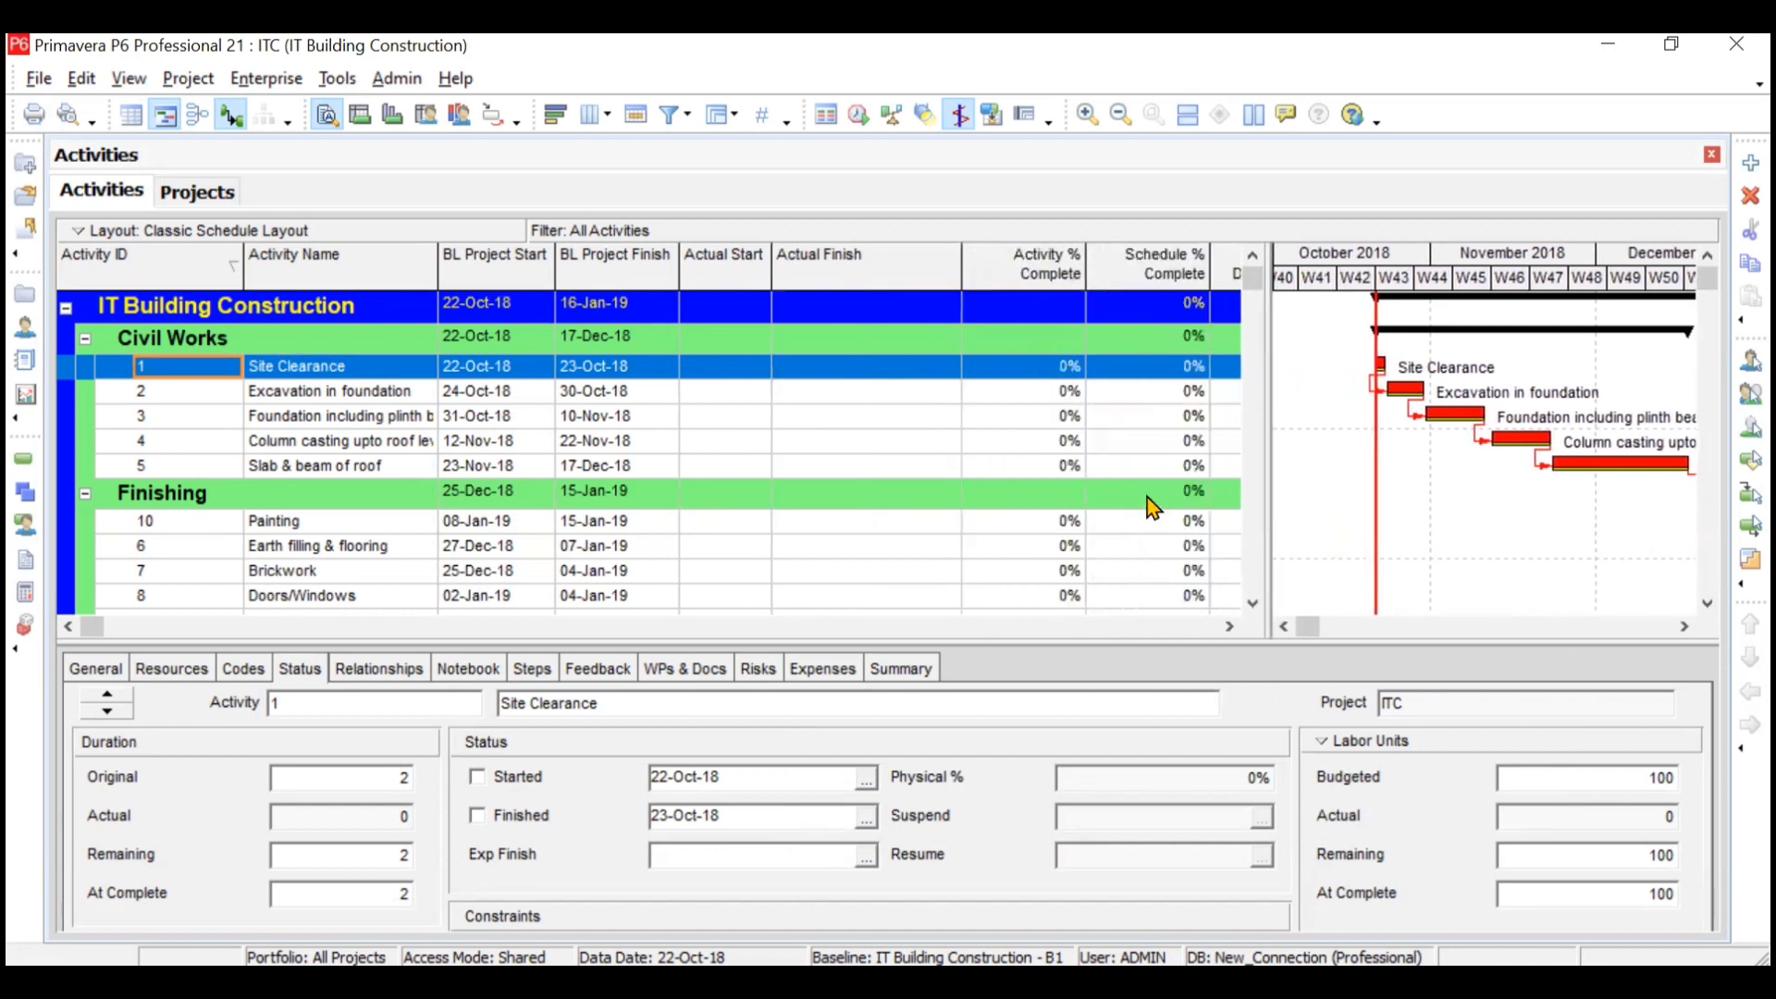
{"action": "double_click", "coordinate": [962, 268]}
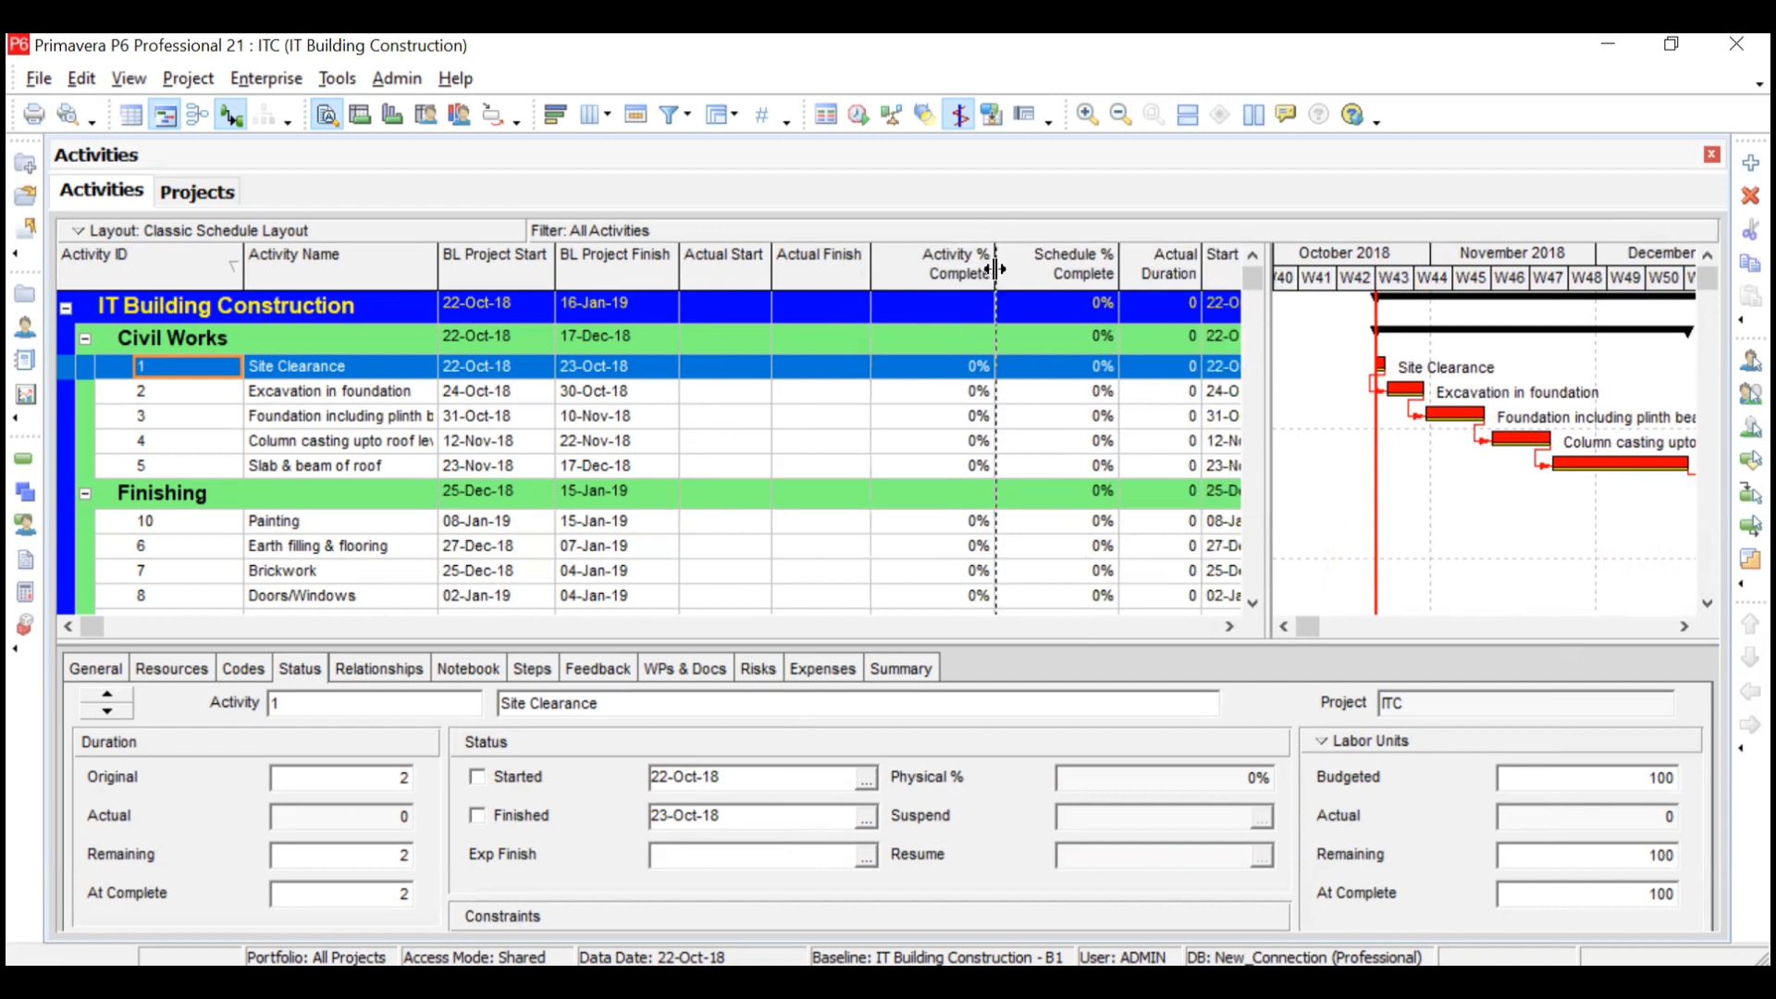
{"action": "double_click", "coordinate": [995, 270]}
{"action": "left_click_drag", "start_coordinate": [1019, 271], "coordinate": [965, 270]}
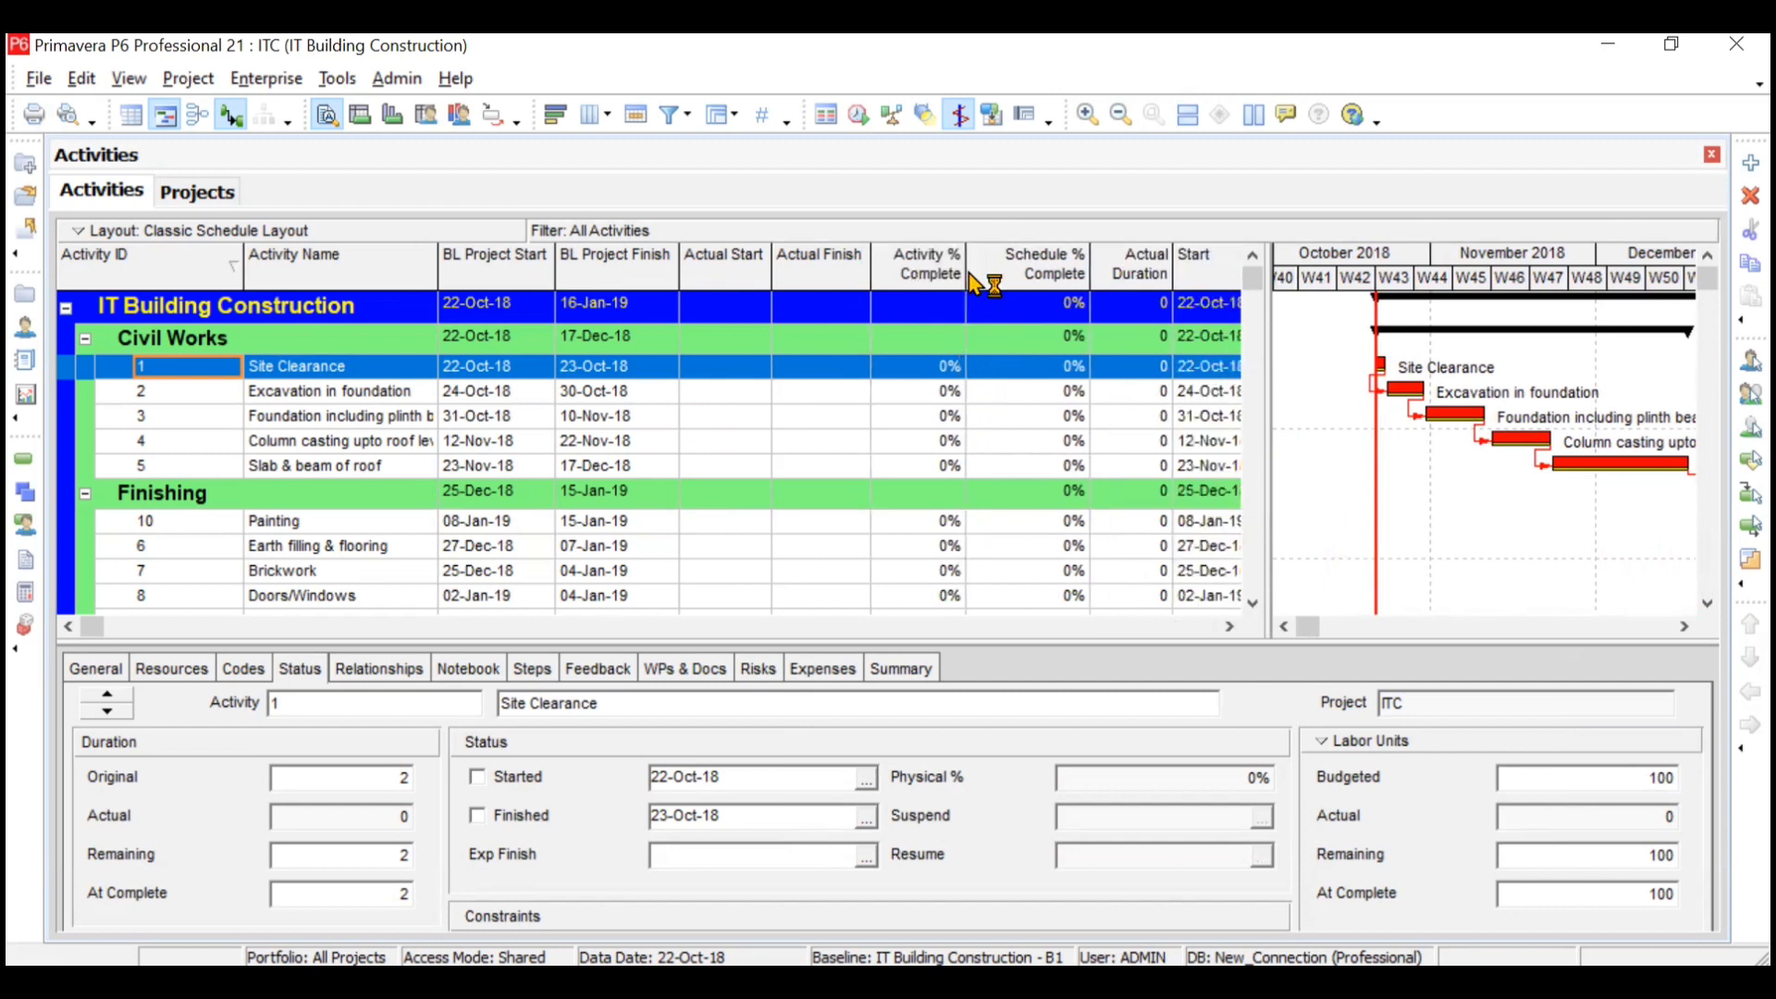
{"action": "double_click", "coordinate": [1093, 274]}
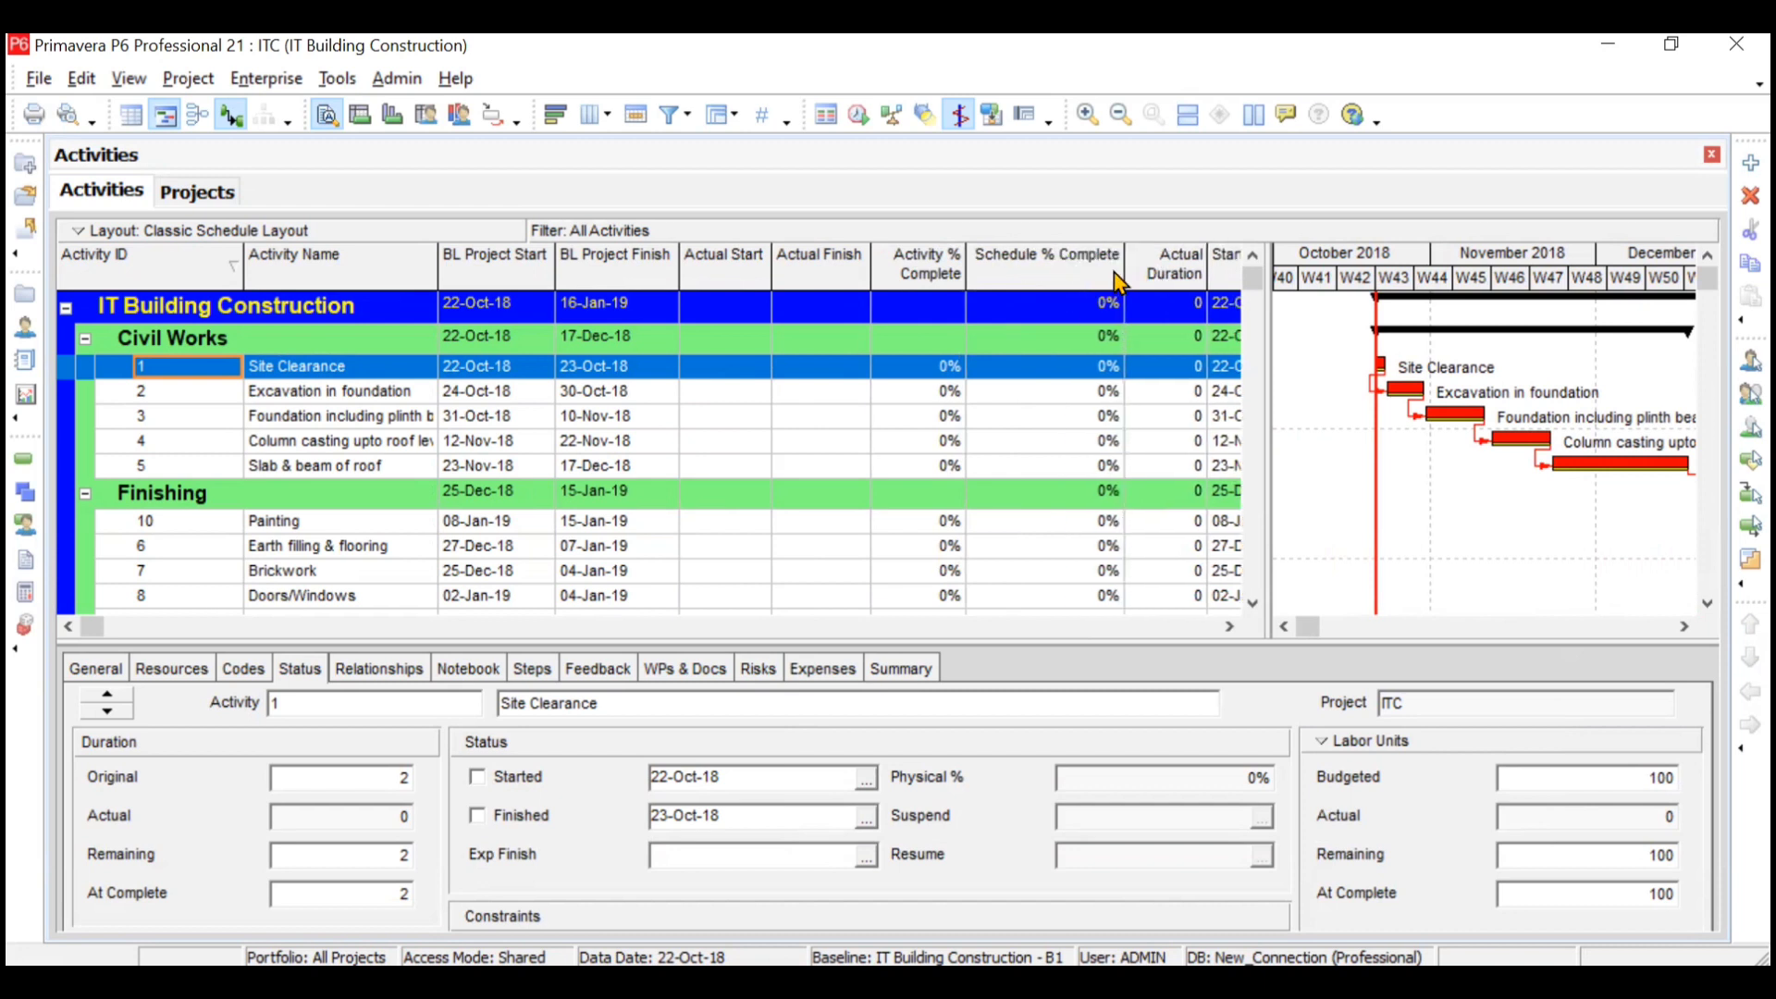
{"action": "left_click_drag", "start_coordinate": [1124, 282], "coordinate": [1074, 273]}
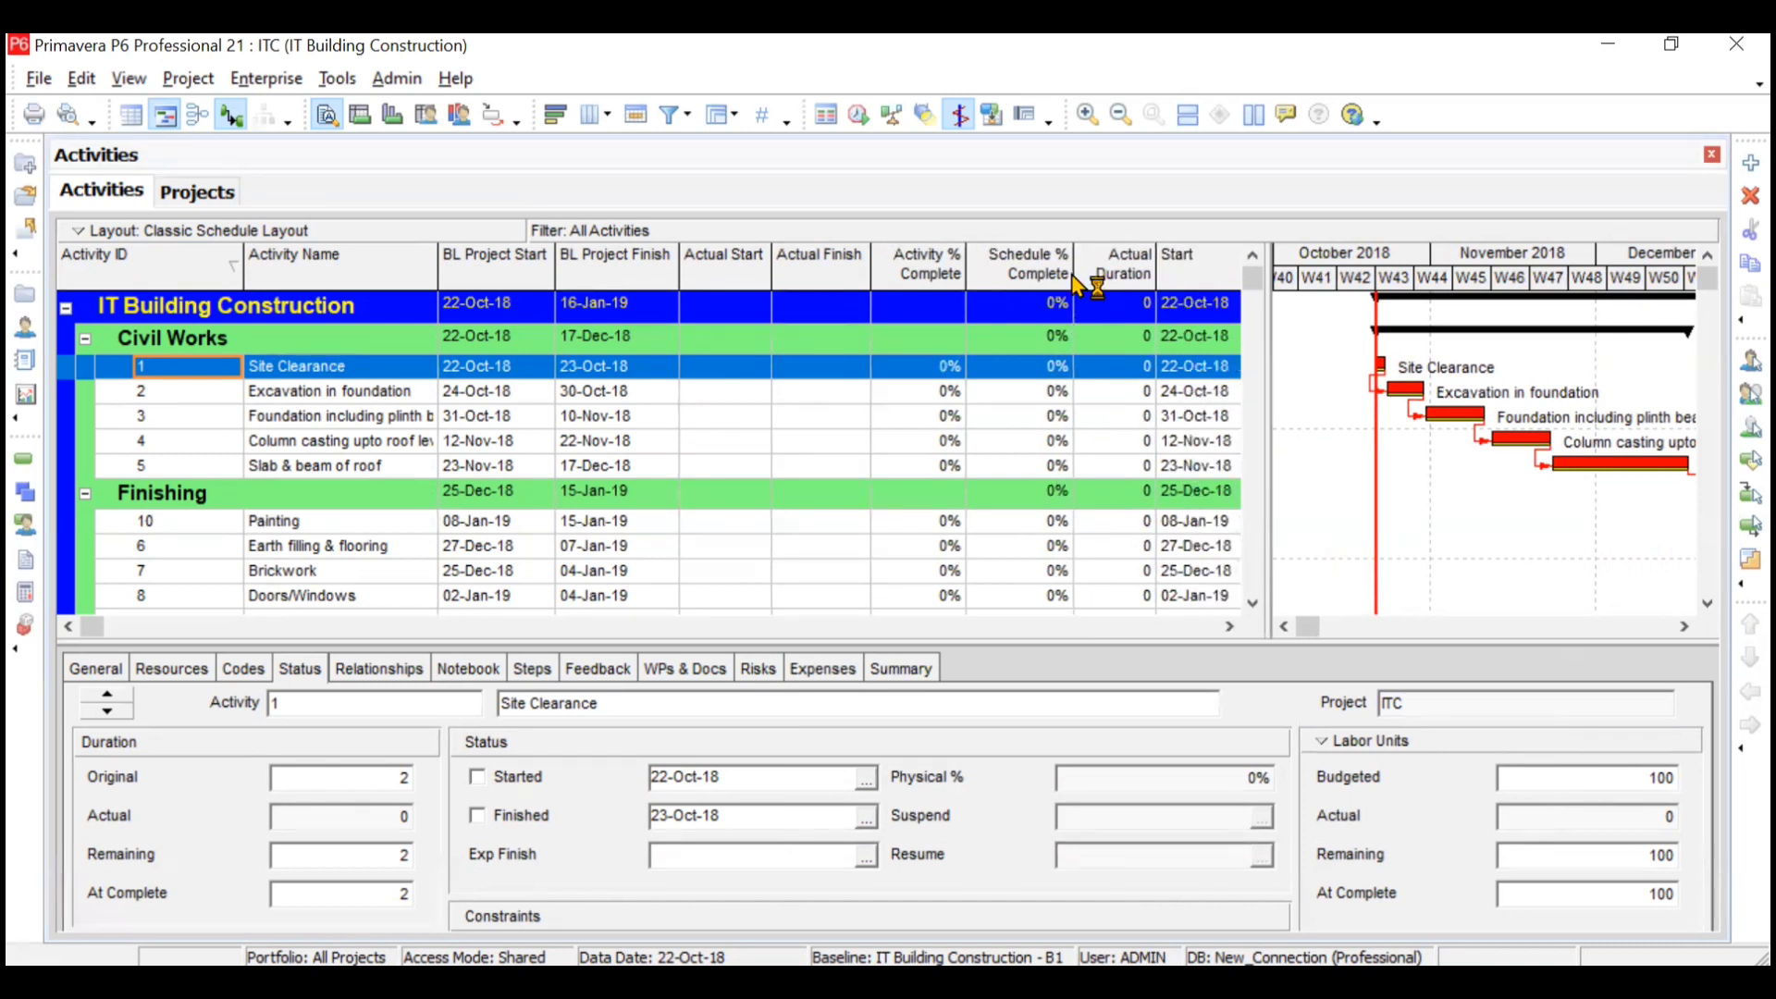
Reopen the activity table's column settings, search the available columns for "actual total cost" and add Actual Total Cost
{"action": "left_click", "coordinate": [1233, 629]}
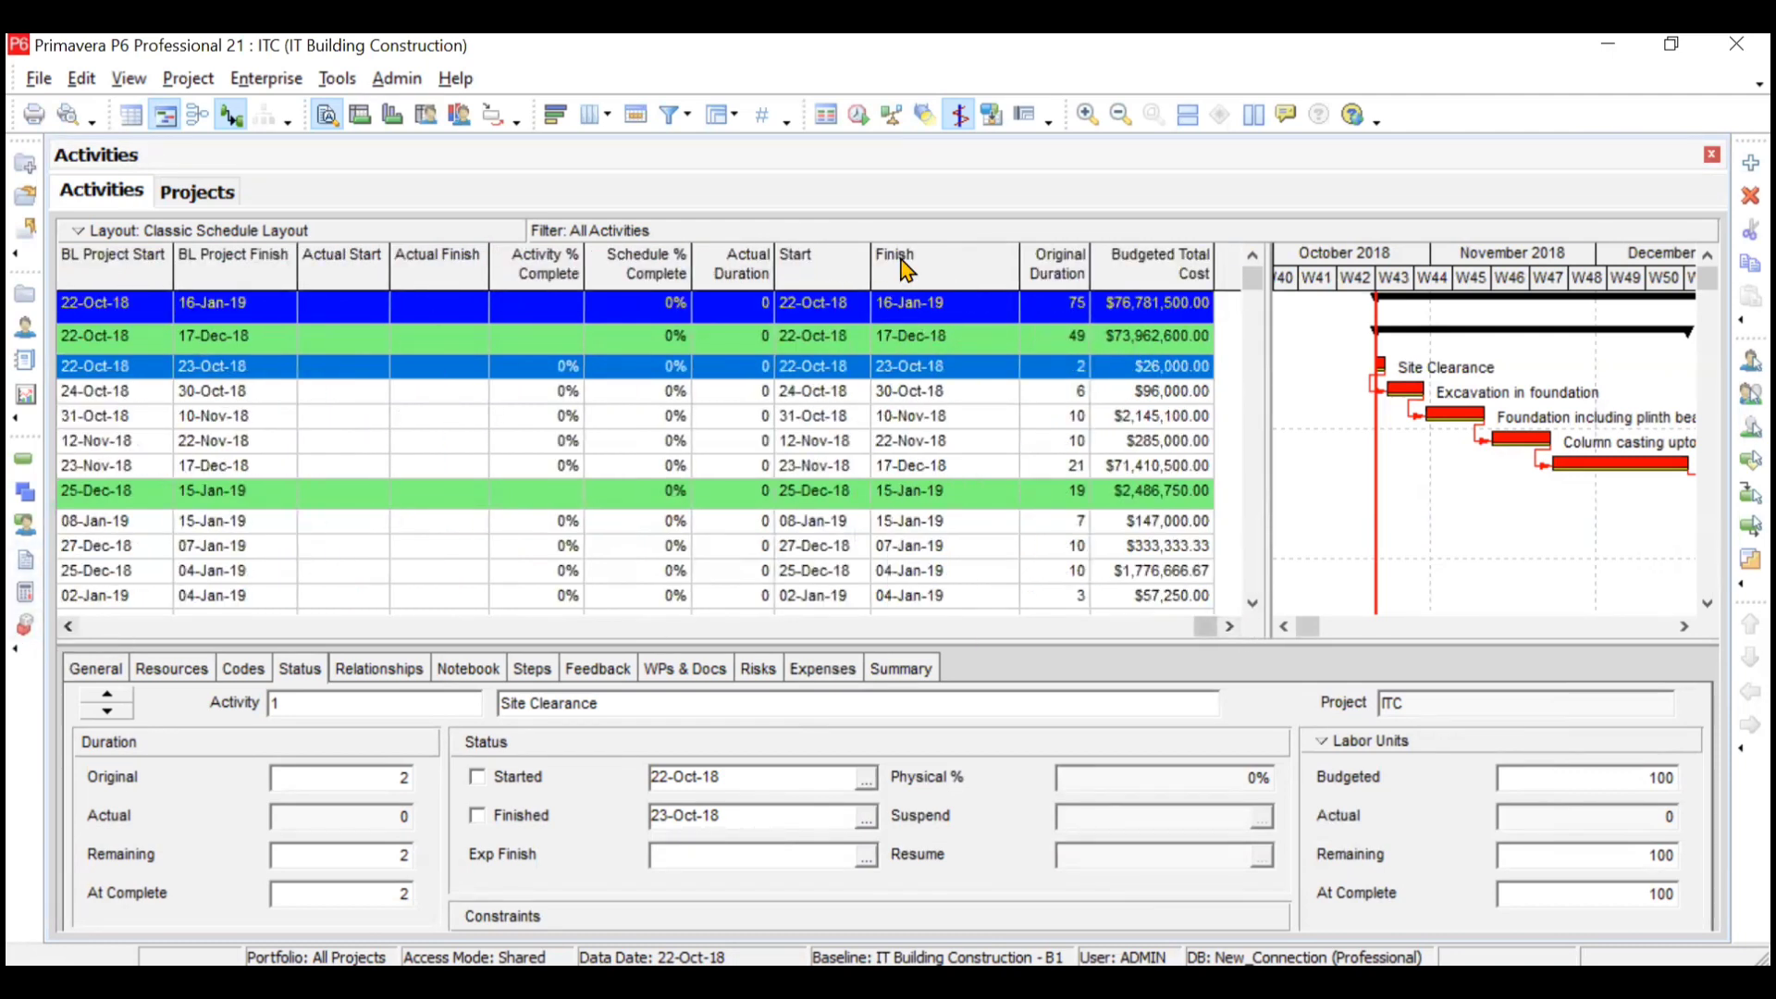
{"action": "right_click", "coordinate": [838, 276]}
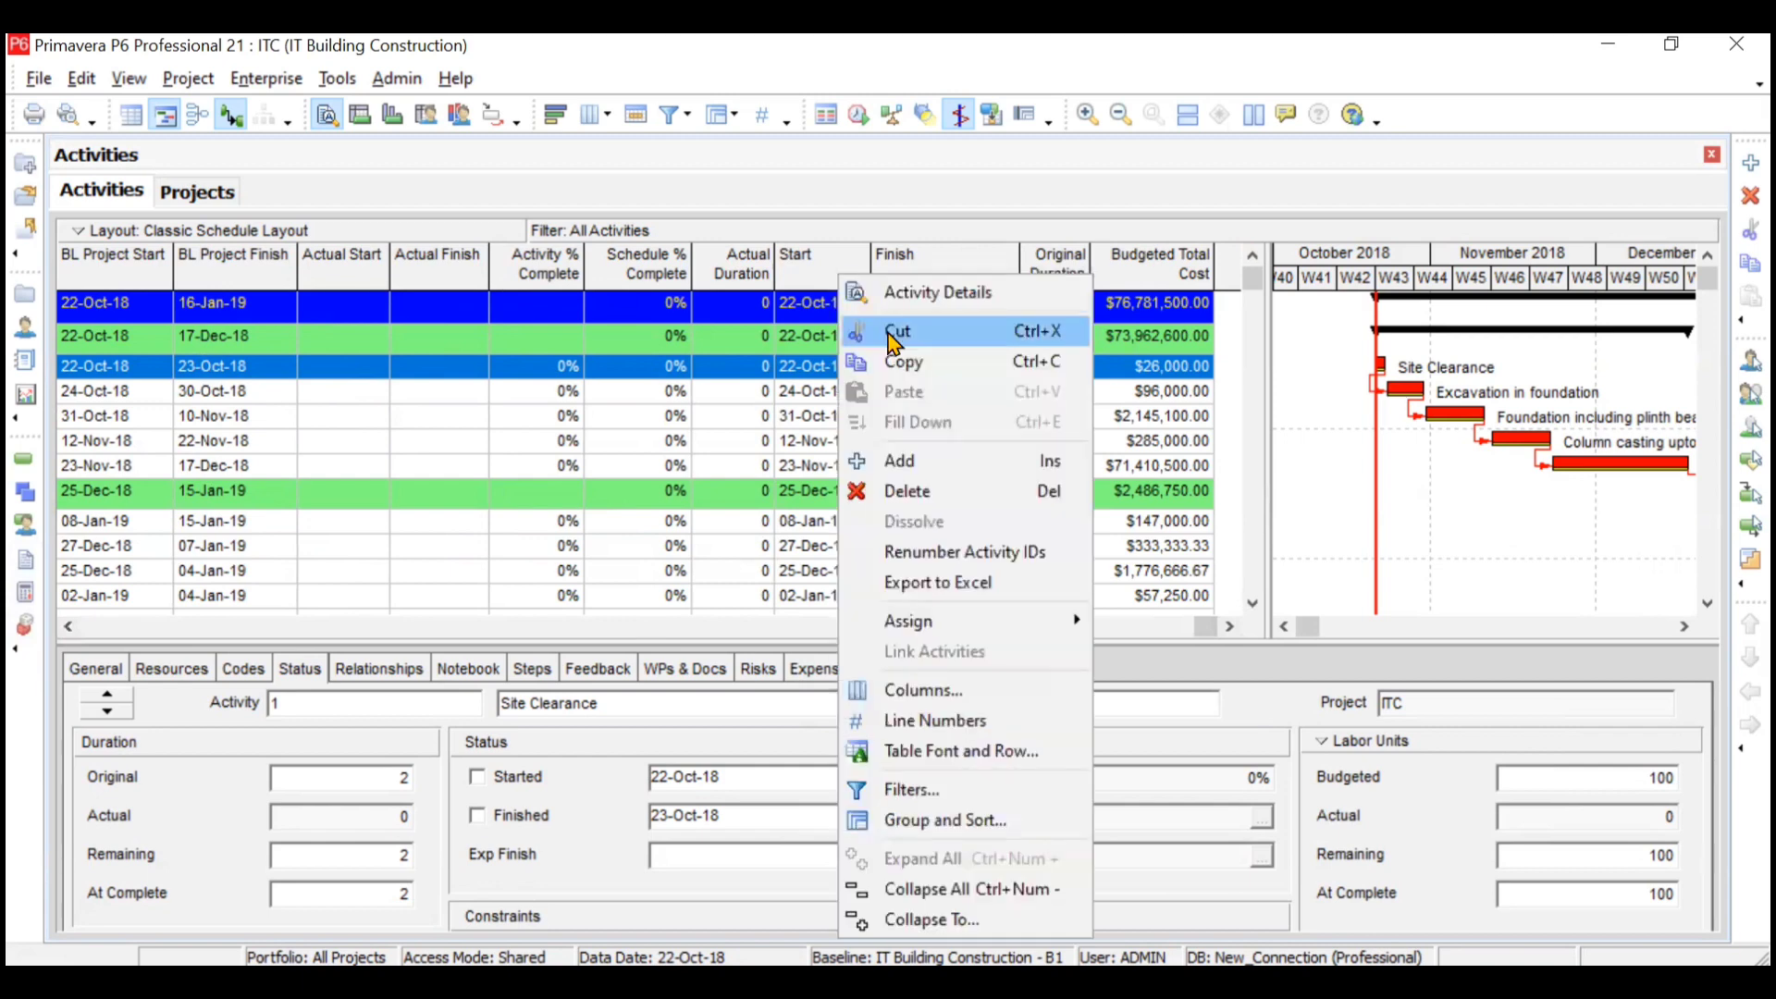
{"action": "left_click", "coordinate": [951, 704]}
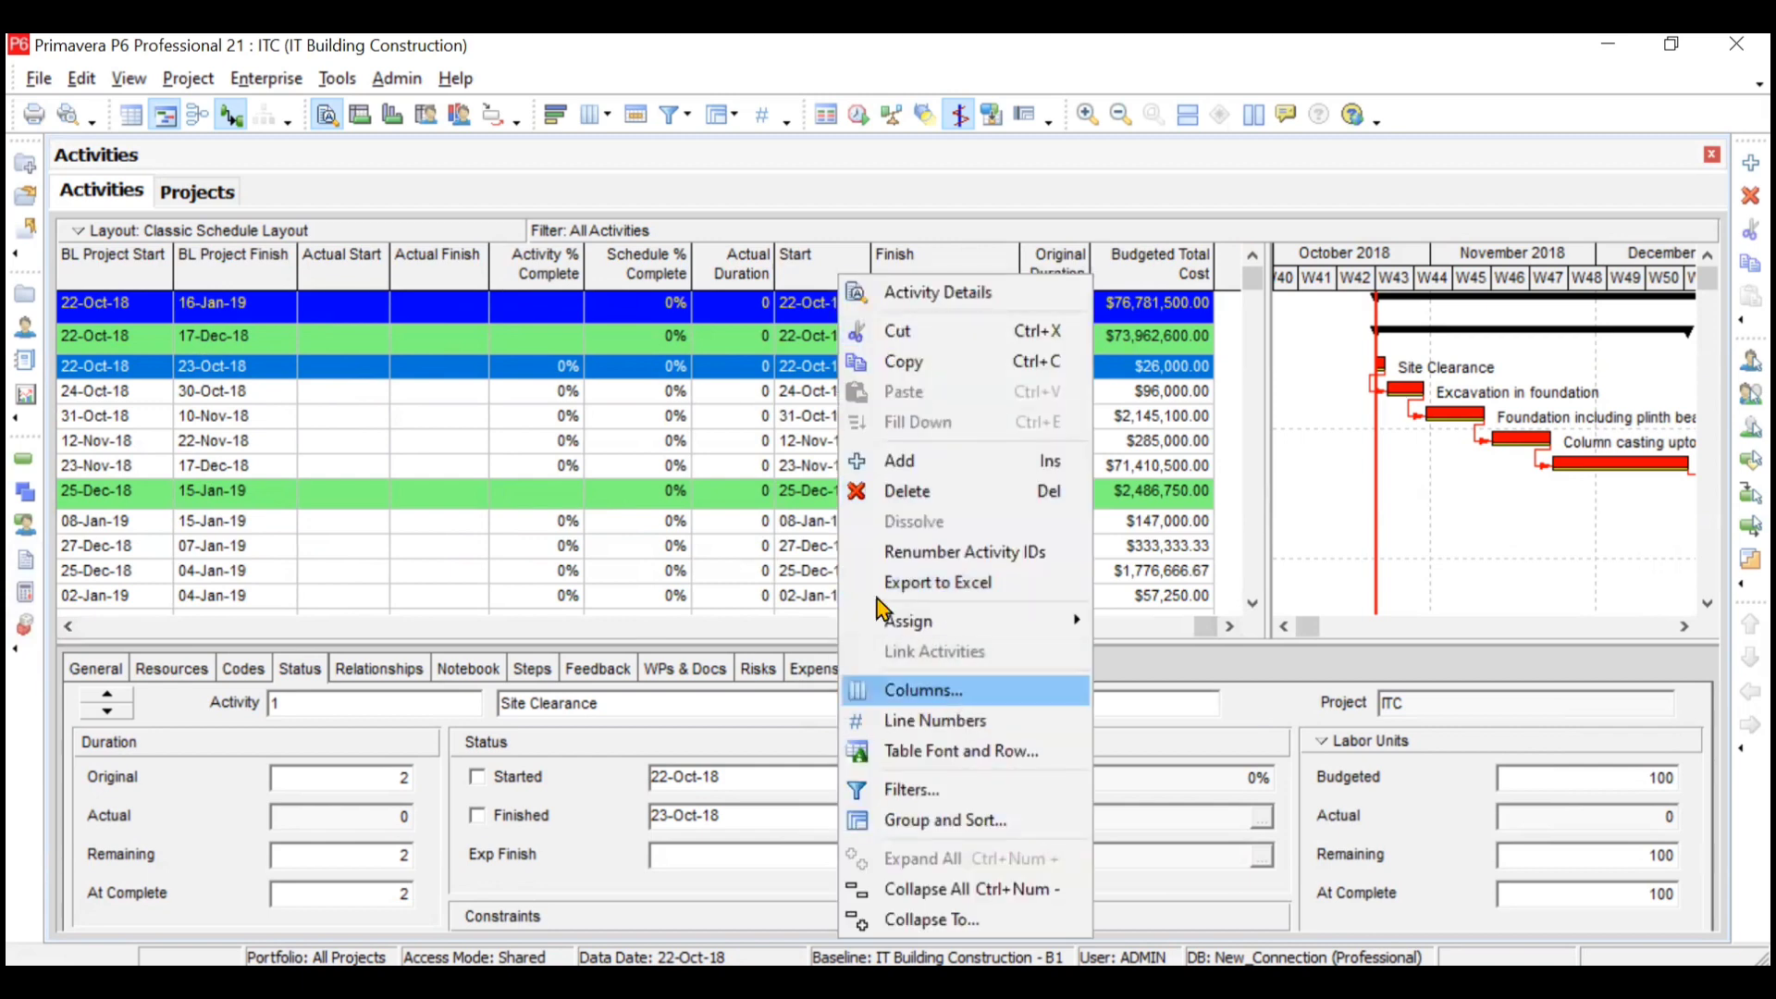
{"action": "right_click", "coordinate": [914, 472]}
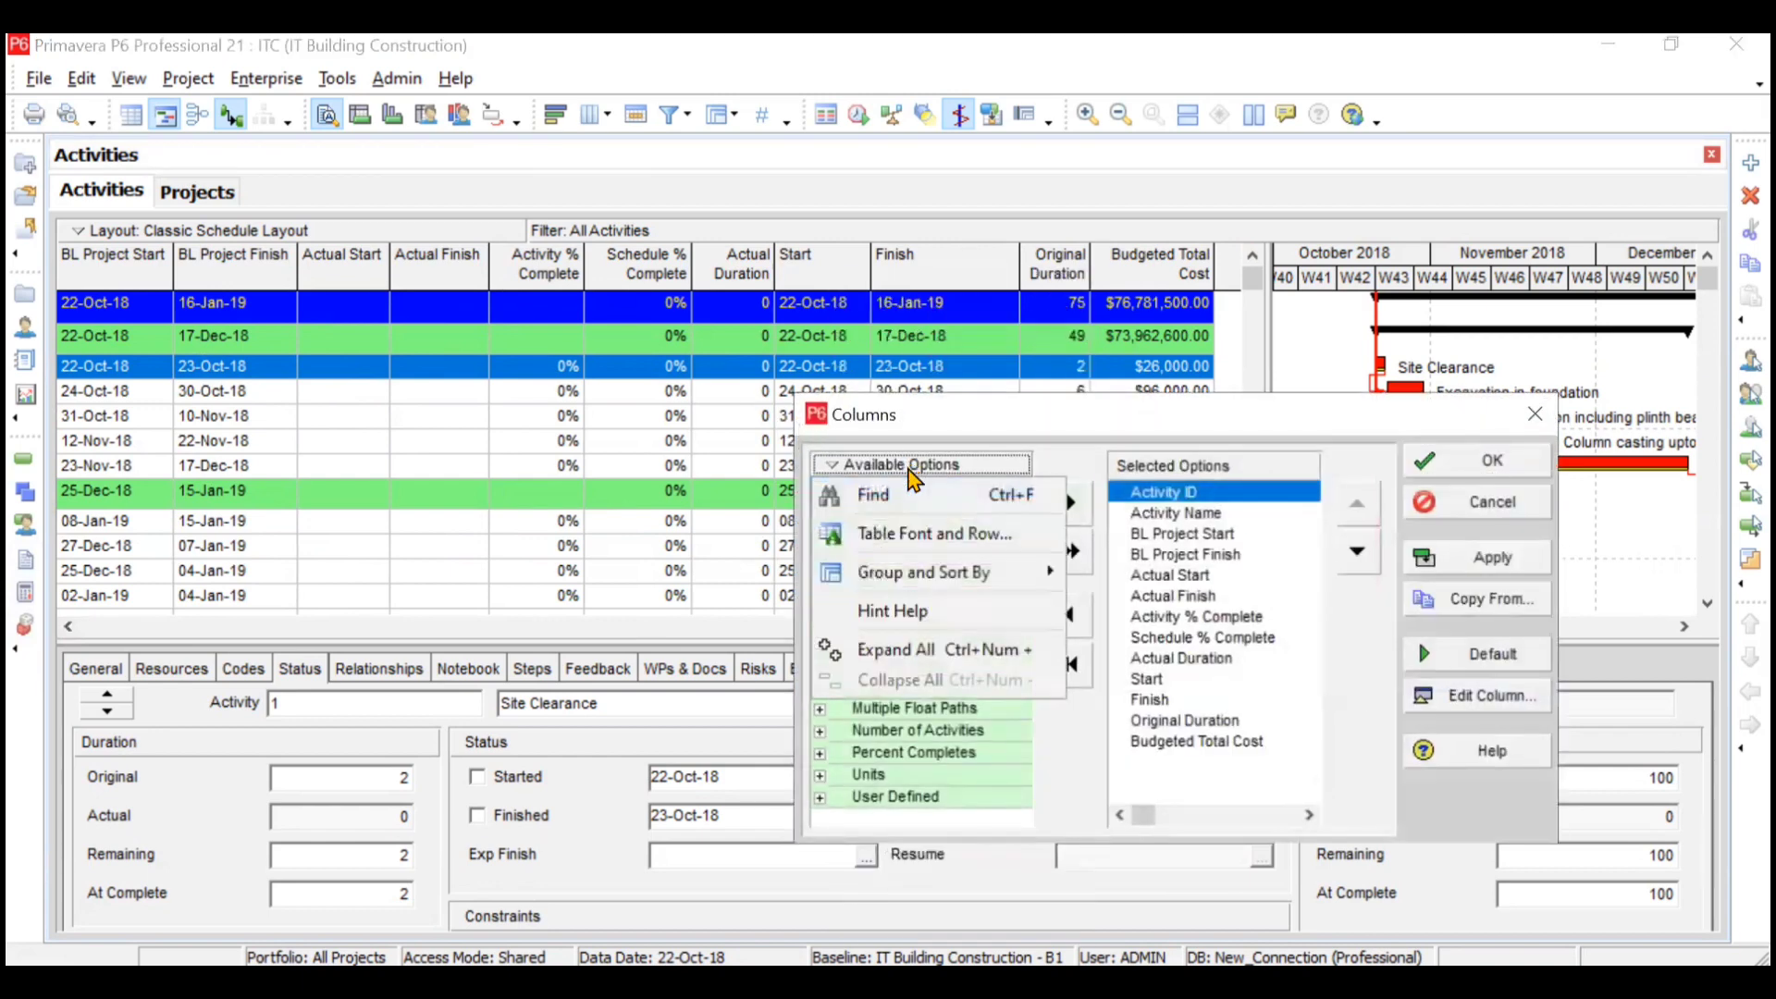
{"action": "left_click", "coordinate": [916, 494]}
{"action": "type", "text": "actua"}
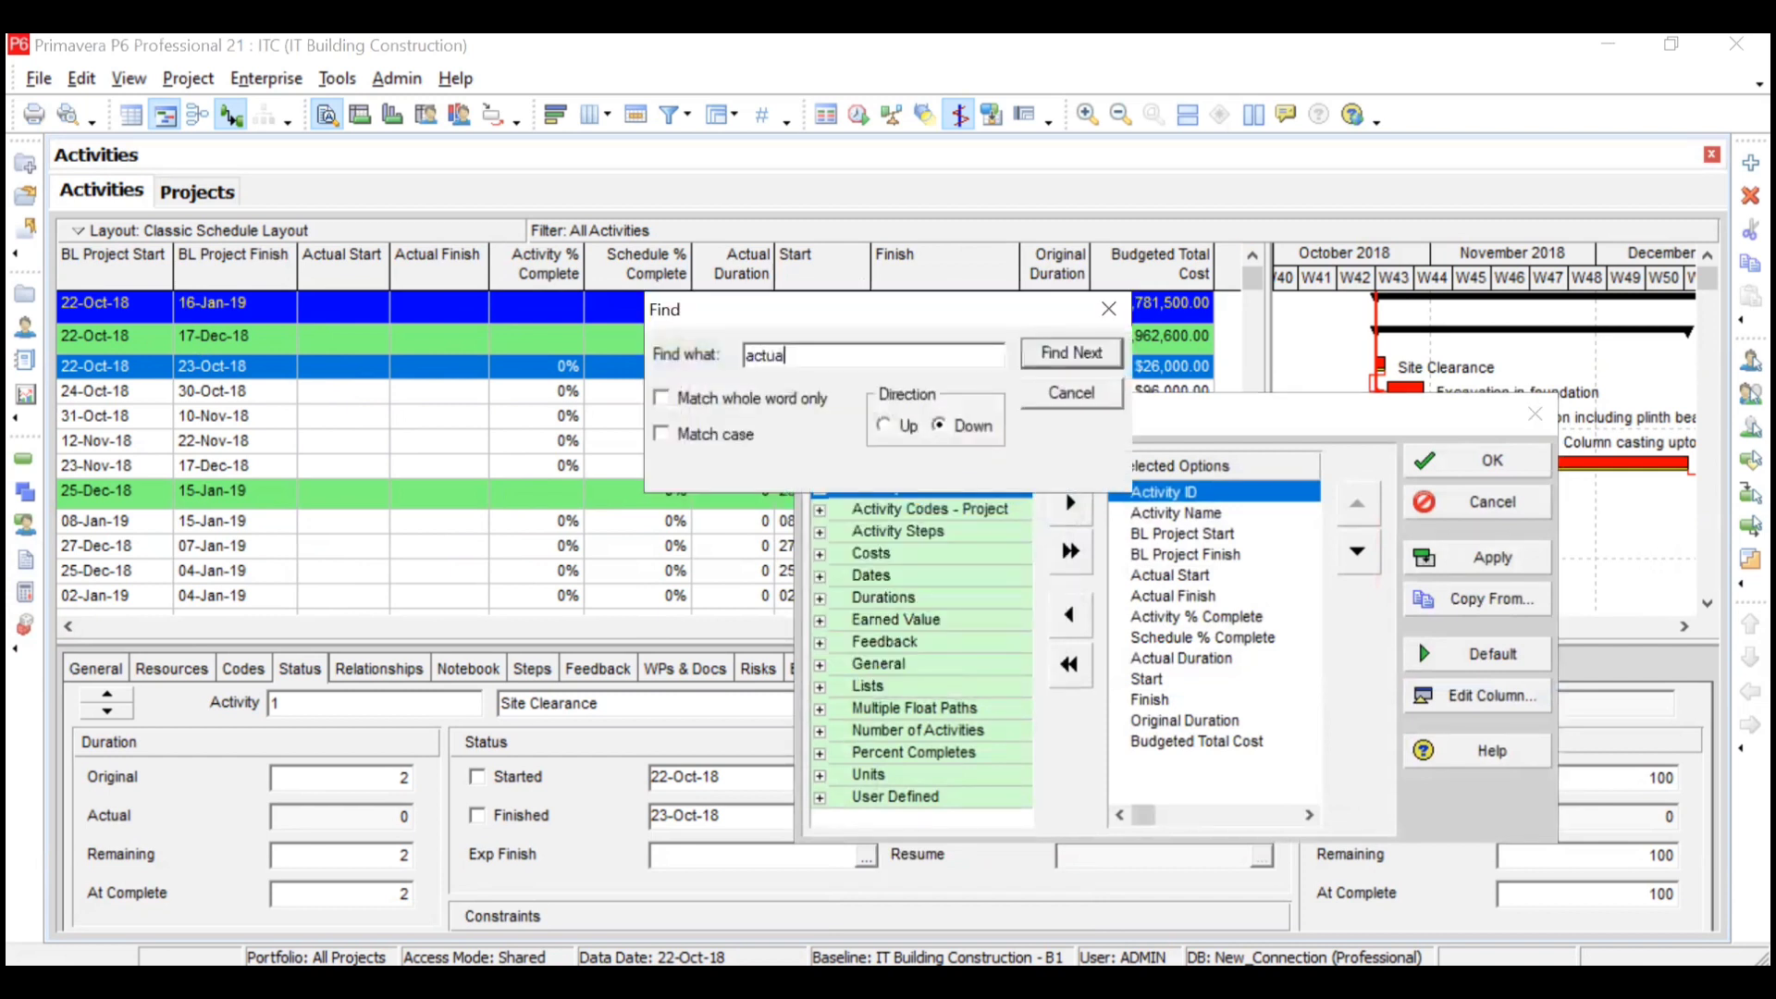
{"action": "type", "text": "l total cost"}
{"action": "key", "text": "Return"}
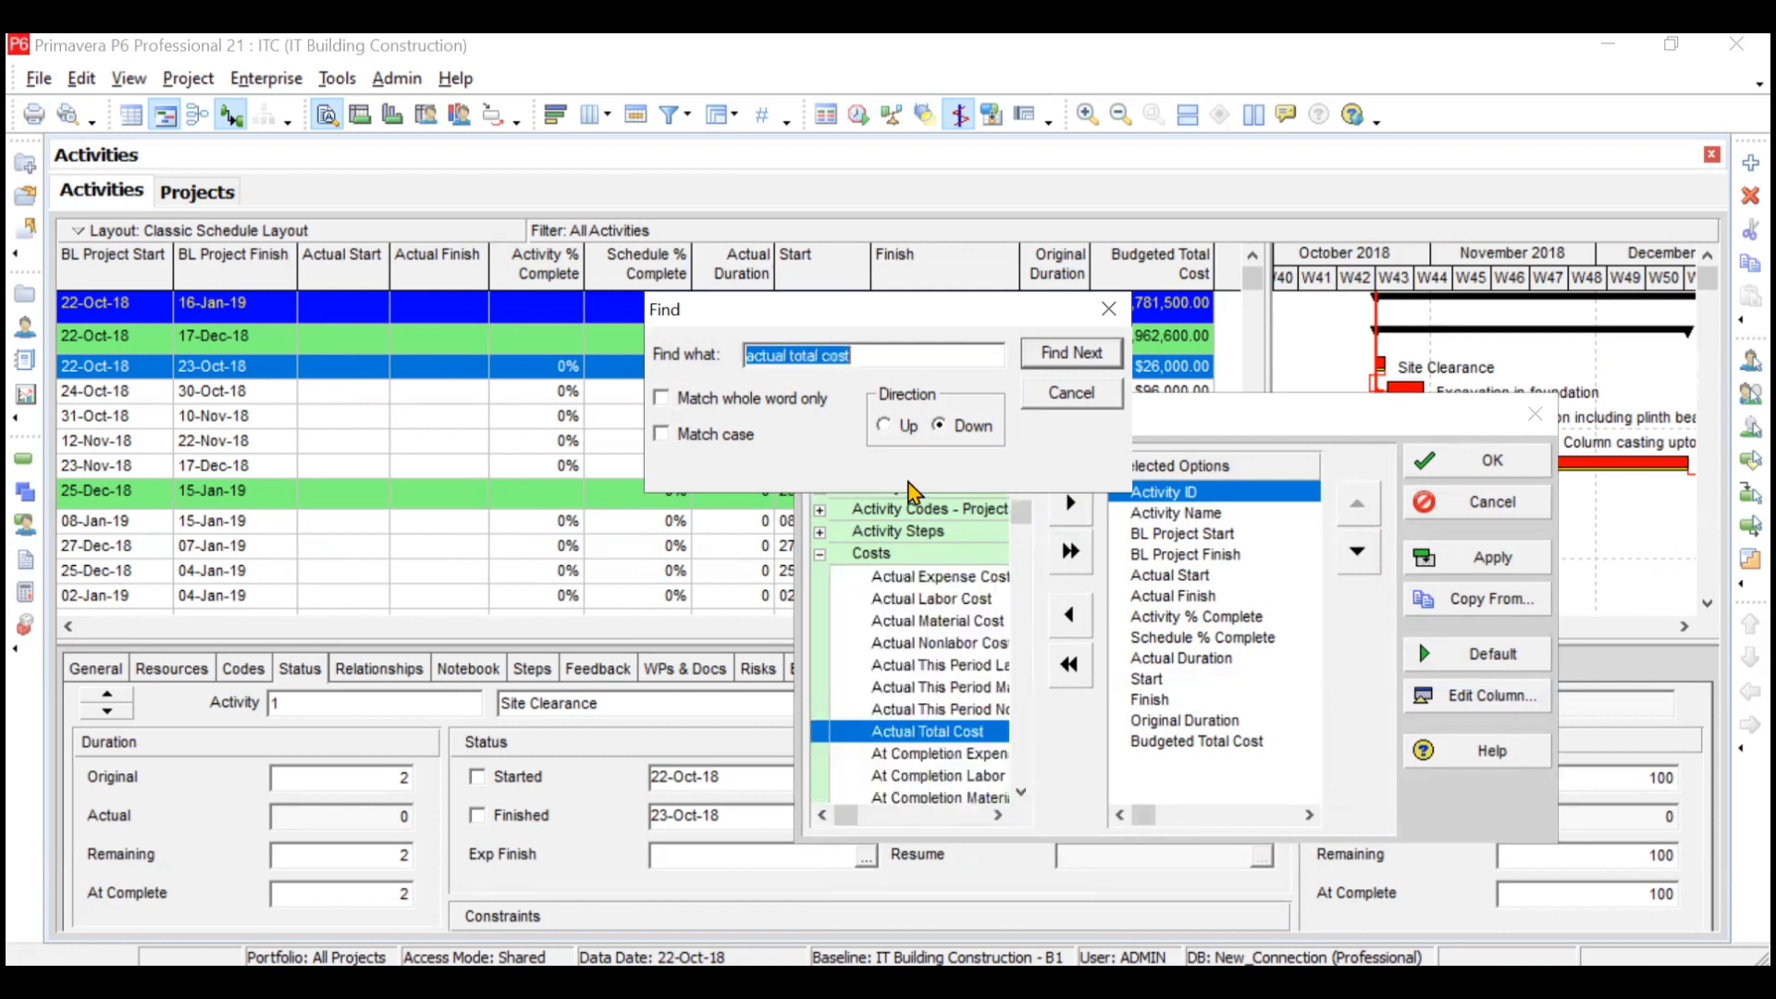
{"action": "left_click", "coordinate": [1108, 308]}
{"action": "left_click", "coordinate": [1073, 505]}
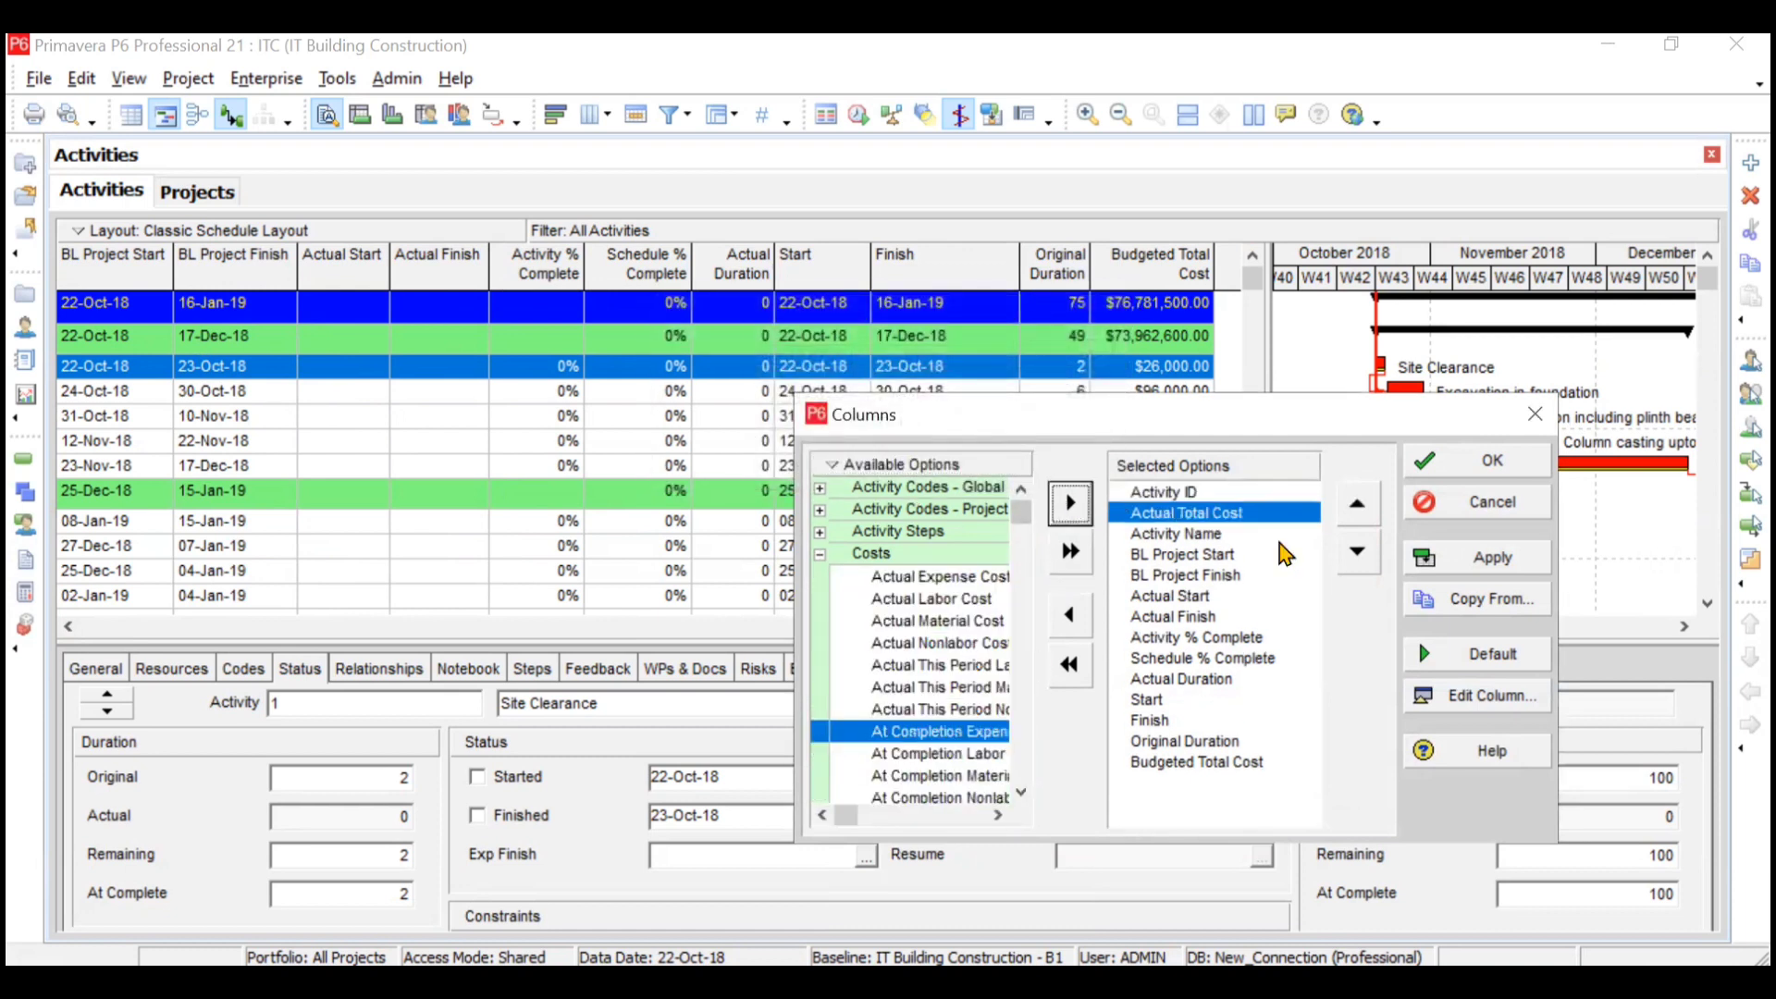
Move Actual Total Cost to the end of the selected columns, after Budgeted Total Cost, and apply the column selection
{"action": "left_click", "coordinate": [1359, 555]}
{"action": "left_click", "coordinate": [1358, 555]}
{"action": "left_click", "coordinate": [1359, 555]}
{"action": "left_click", "coordinate": [1358, 555]}
{"action": "left_click", "coordinate": [1358, 554]}
{"action": "left_click", "coordinate": [1358, 555]}
{"action": "left_click", "coordinate": [1357, 555]}
{"action": "left_click", "coordinate": [1358, 555]}
{"action": "left_click", "coordinate": [1358, 555]}
{"action": "left_click", "coordinate": [1357, 555]}
{"action": "left_click", "coordinate": [1358, 555]}
{"action": "left_click", "coordinate": [1357, 555]}
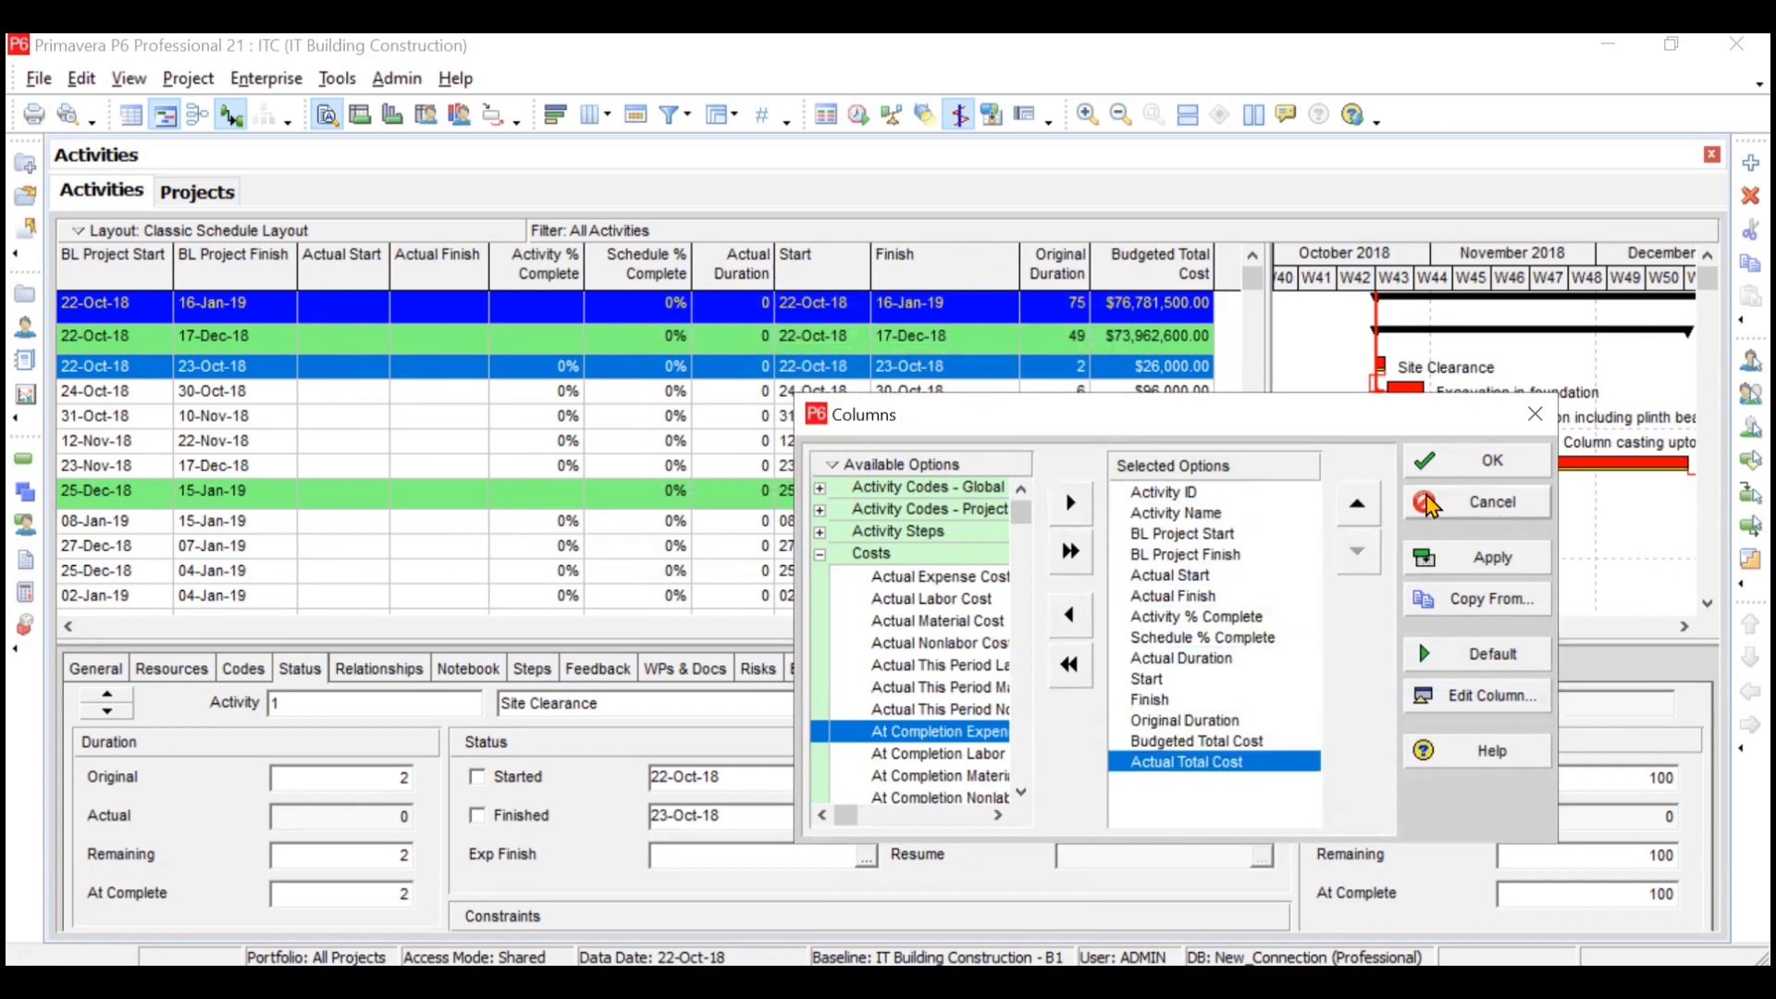
{"action": "left_click", "coordinate": [1476, 462]}
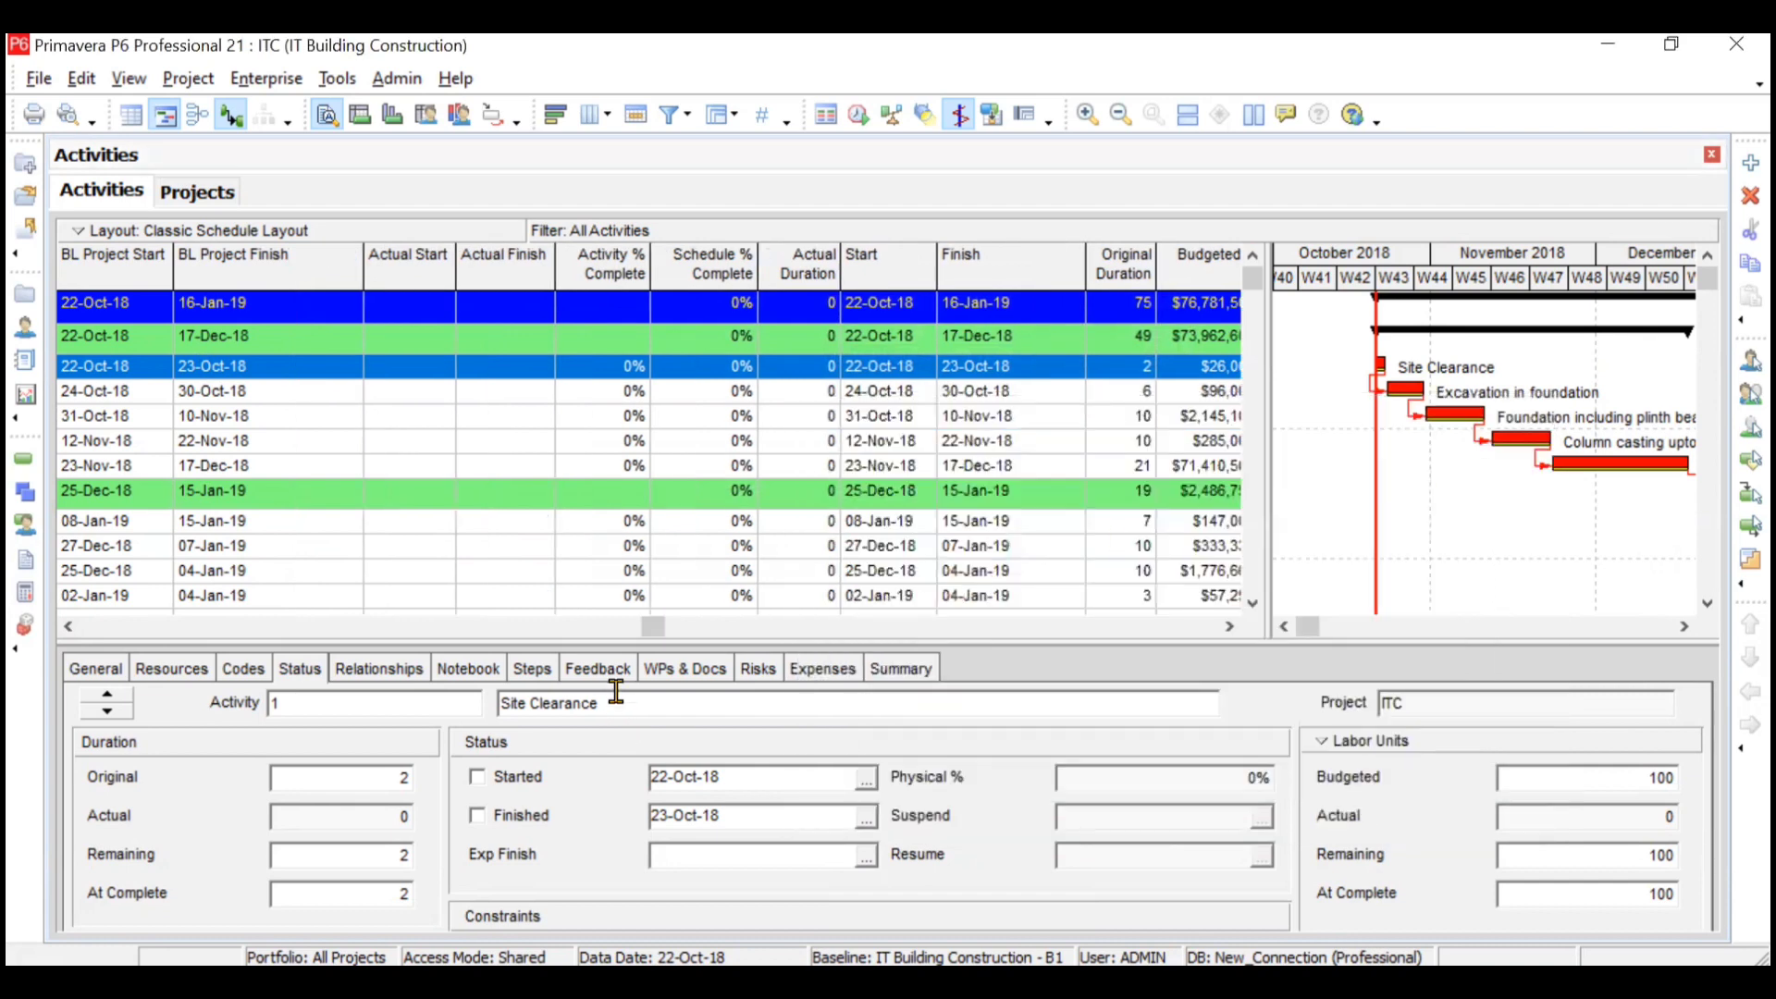
Narrow the Activity ID column of the activity table
{"action": "left_click_drag", "start_coordinate": [654, 631], "coordinate": [113, 644]}
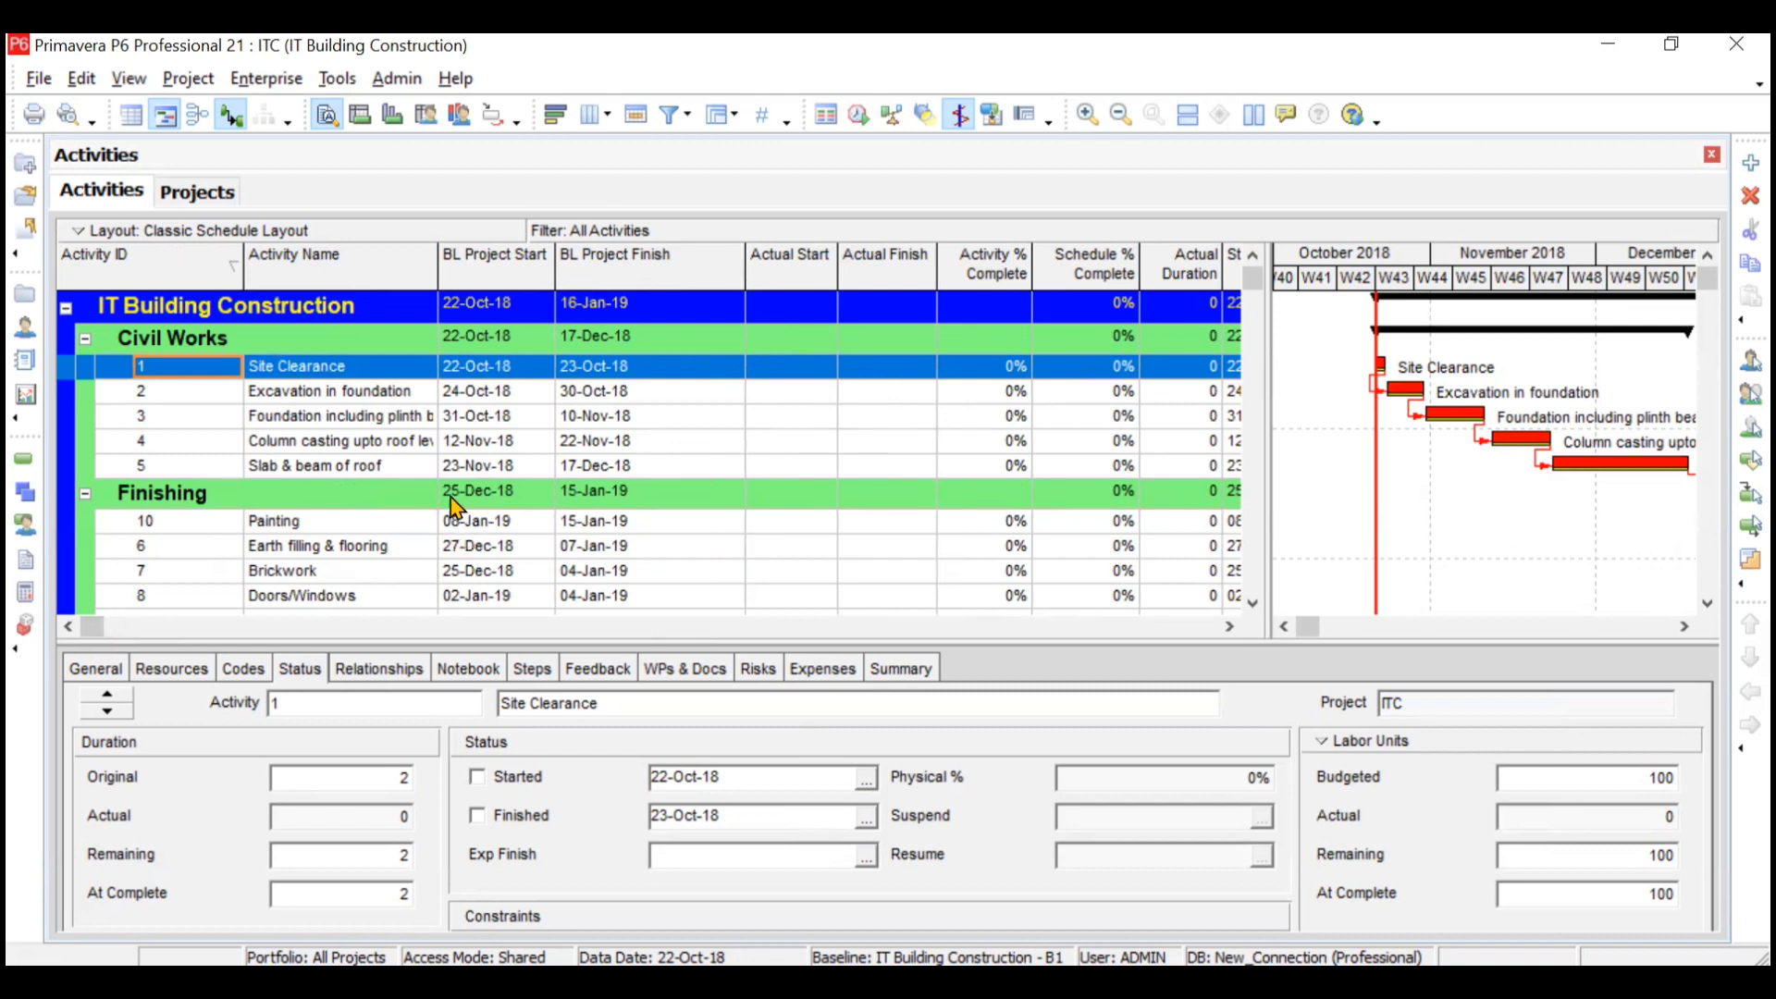
{"action": "left_click_drag", "start_coordinate": [242, 262], "coordinate": [201, 259]}
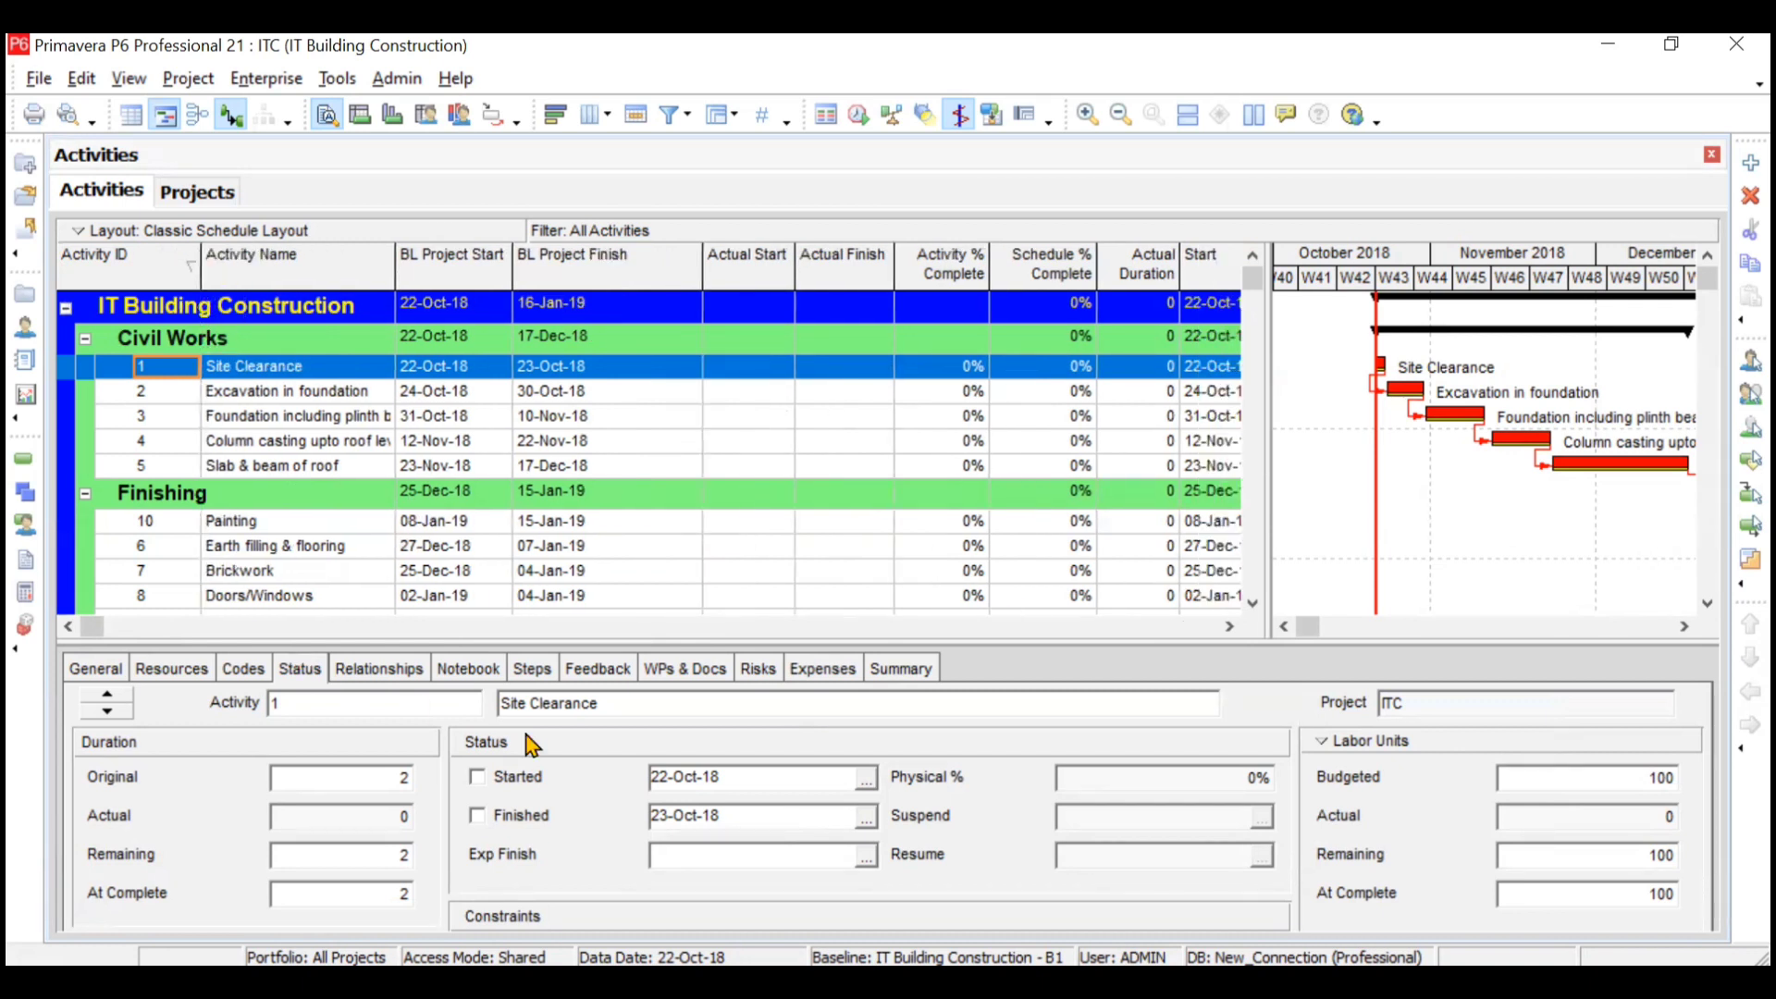
Examine the general settings, especially the percent complete type and duration type, of the Civil Works and Finishing activities one by one
{"action": "left_click", "coordinate": [97, 668]}
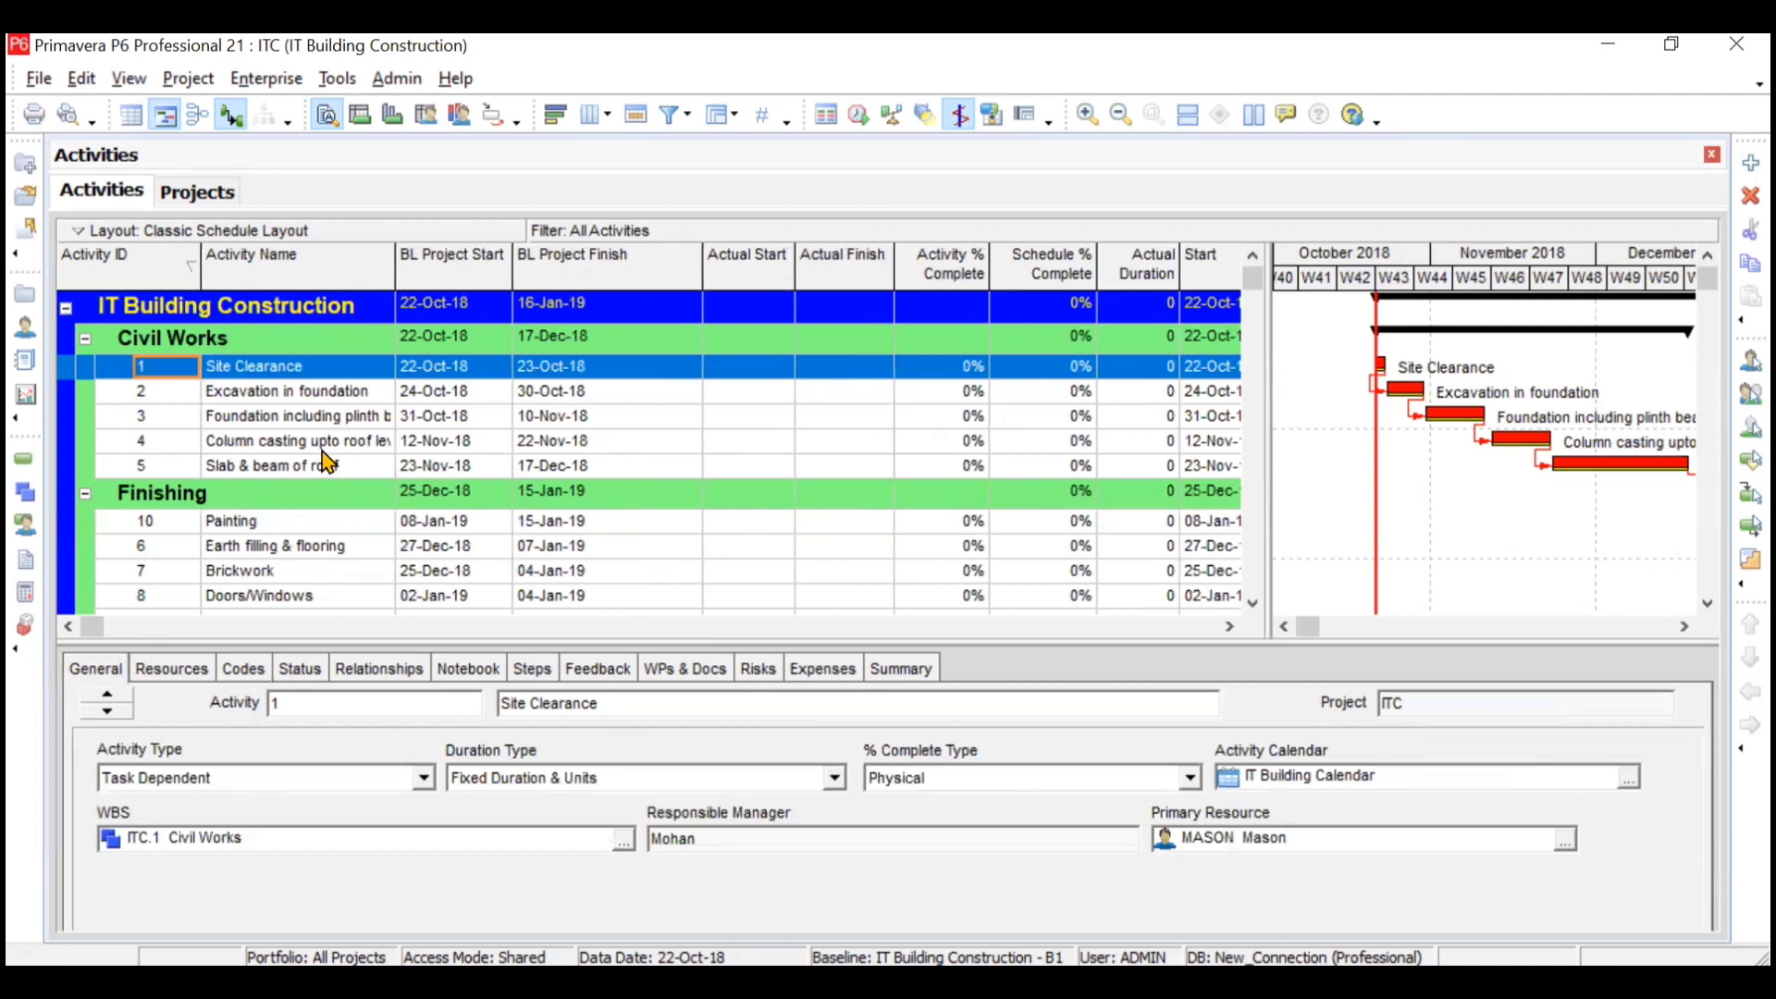
{"action": "left_click", "coordinate": [319, 398]}
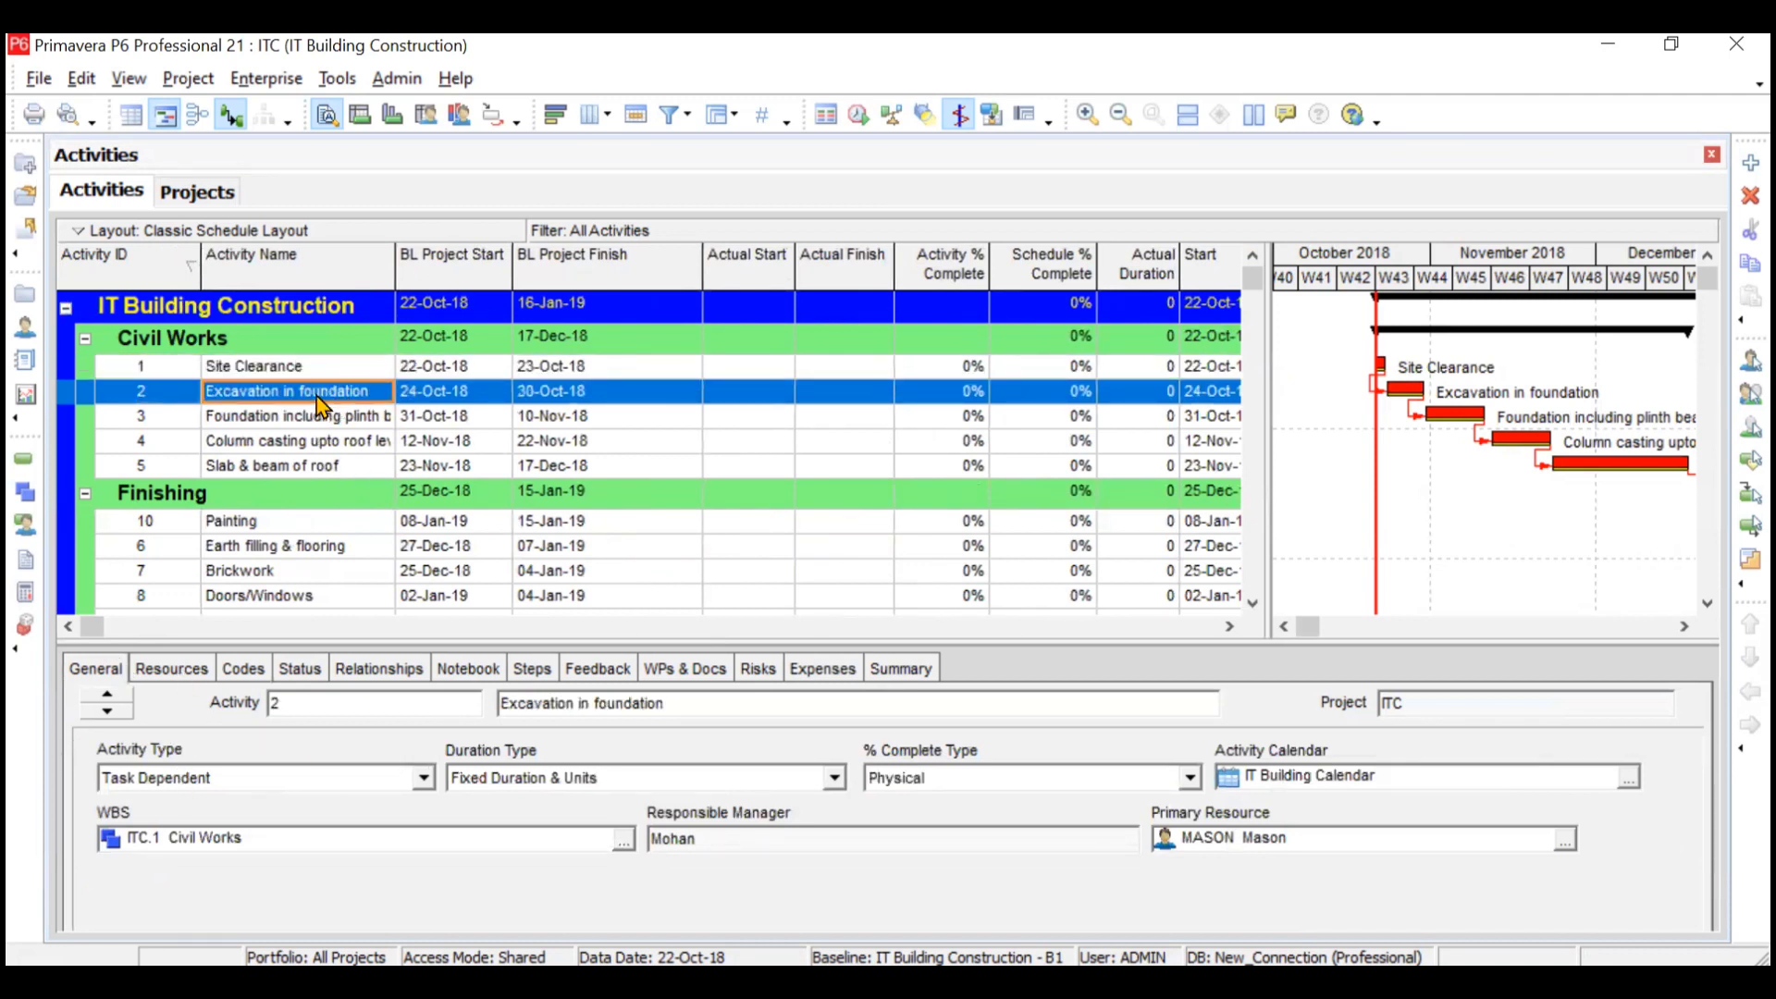
{"action": "key", "text": "Up"}
{"action": "key", "text": "Down"}
{"action": "key", "text": "Down"}
{"action": "key", "text": "Down"}
{"action": "key", "text": "Down"}
{"action": "key", "text": "Down"}
{"action": "key", "text": "Down"}
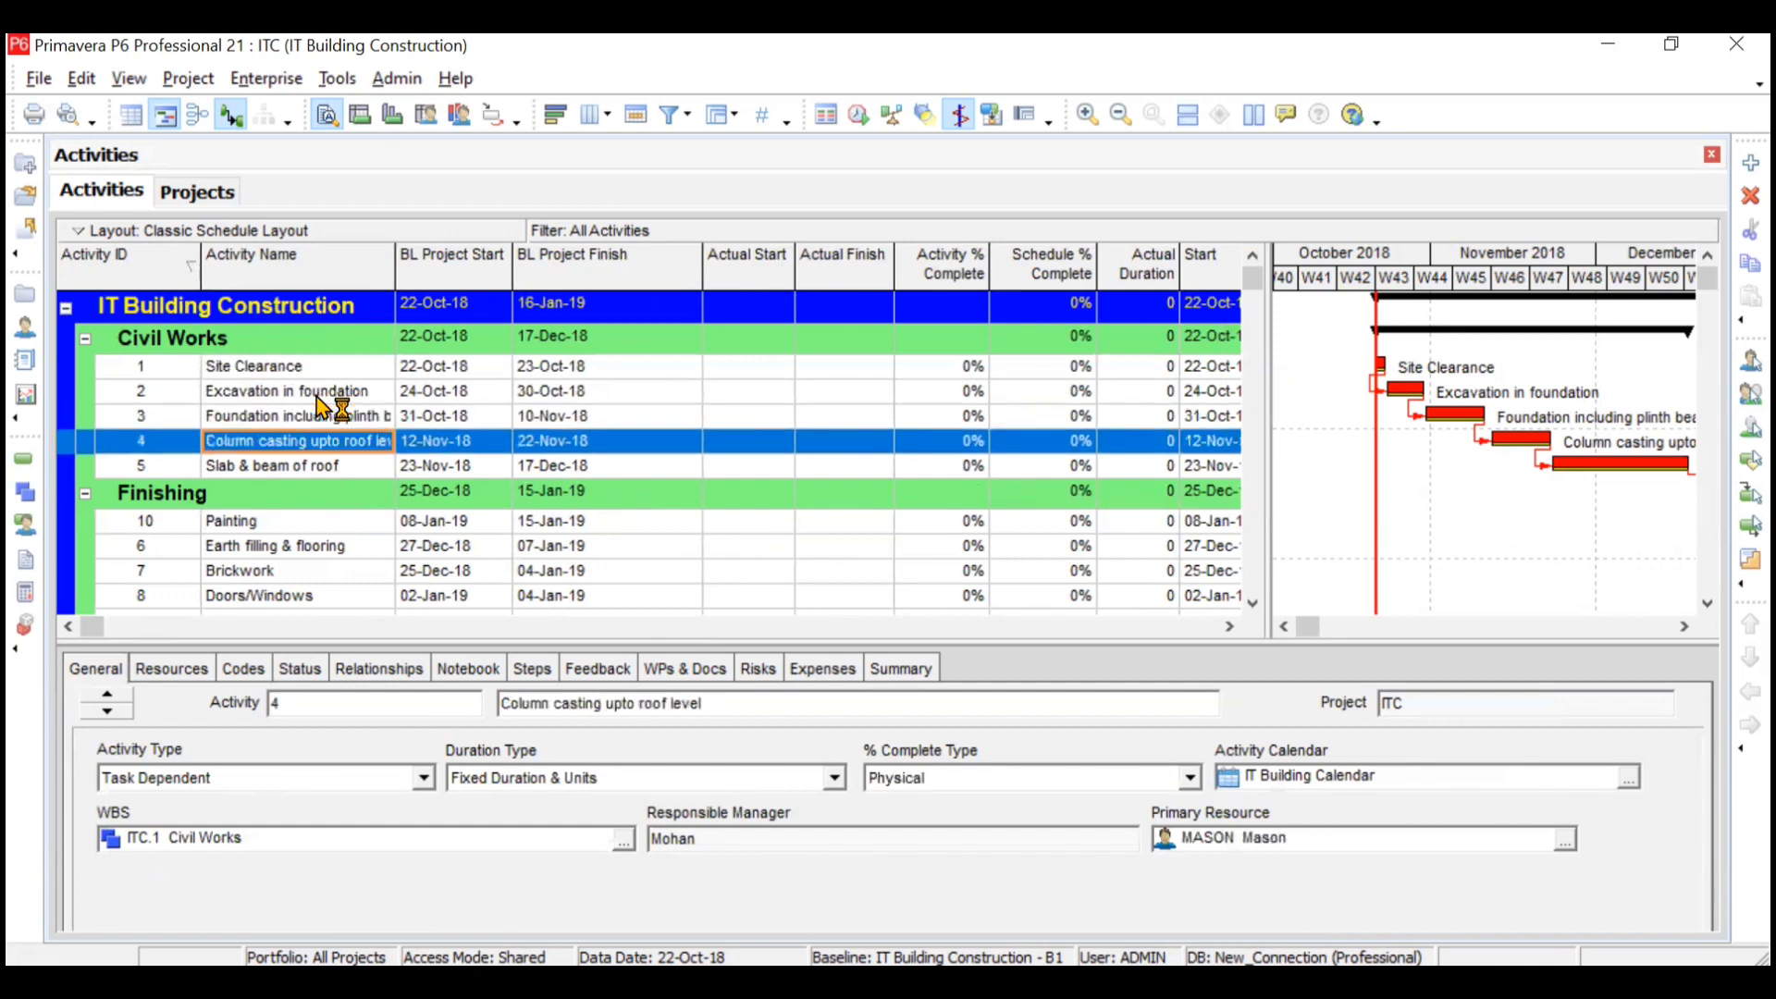
{"action": "key", "text": "Down"}
{"action": "key", "text": "Down"}
{"action": "key", "text": "Down"}
{"action": "key", "text": "Down"}
{"action": "key", "text": "Down"}
{"action": "key", "text": "Down"}
{"action": "key", "text": "Down"}
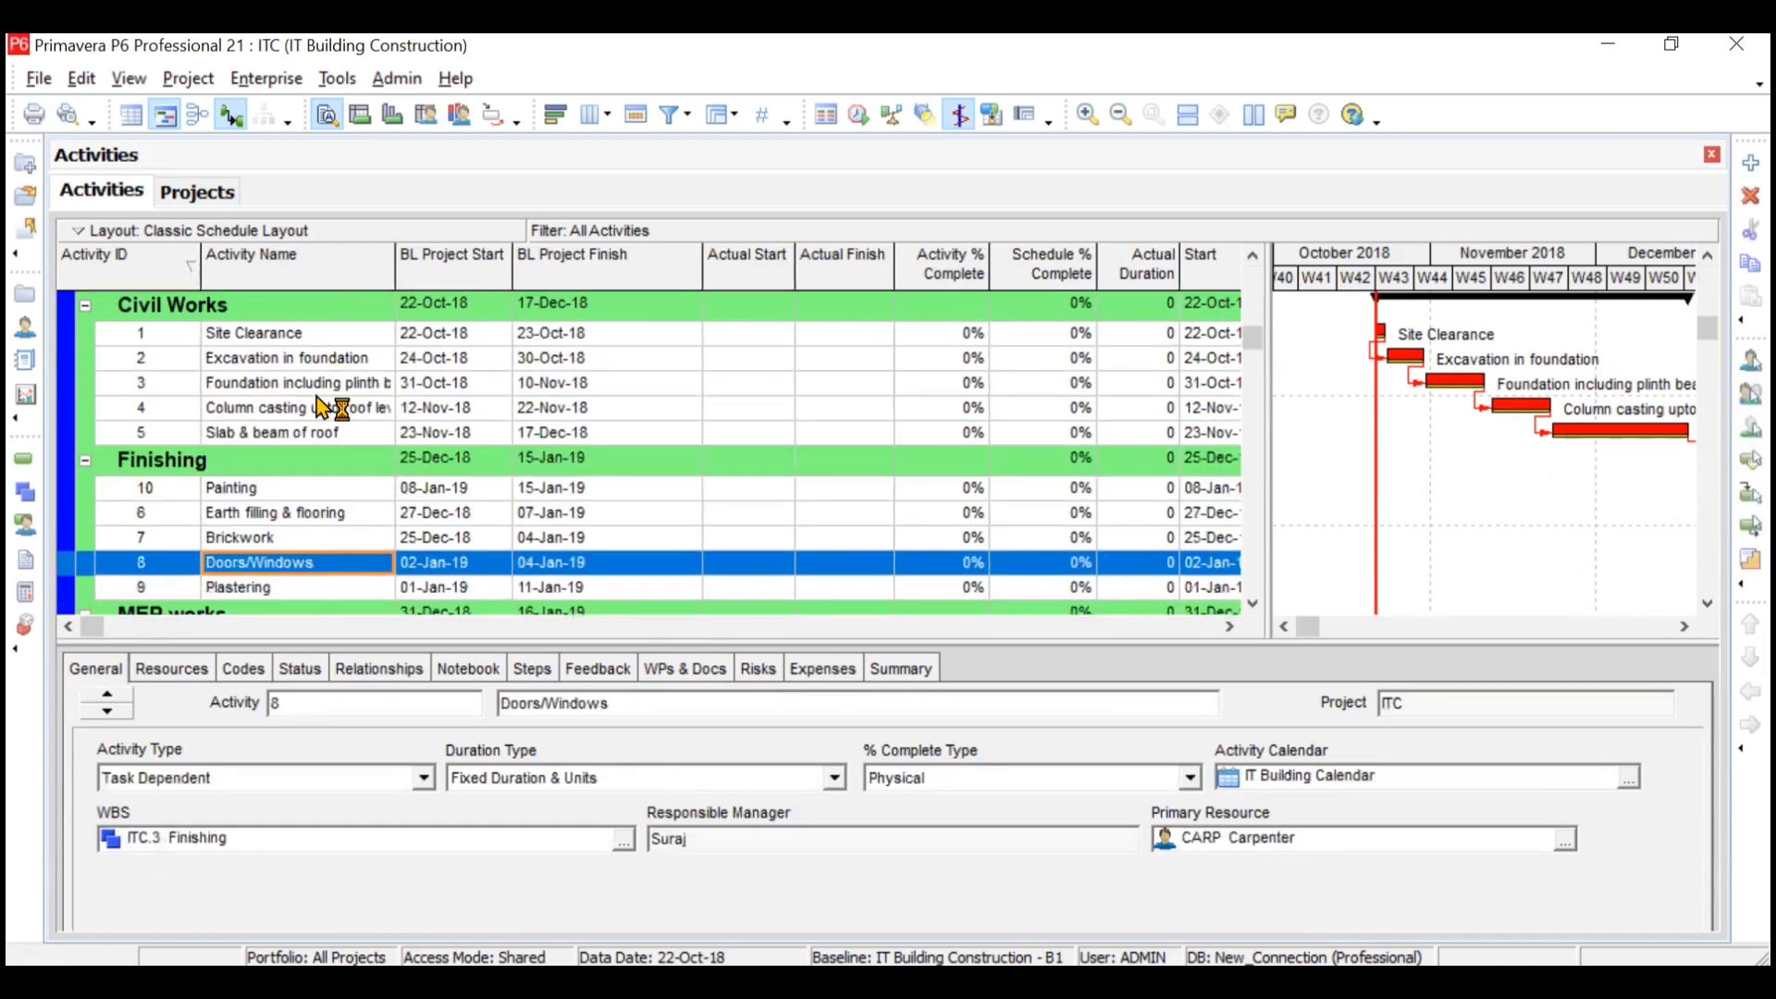
{"action": "key", "text": "Down"}
{"action": "key", "text": "Up"}
{"action": "key", "text": "Up"}
{"action": "key", "text": "Up"}
{"action": "key", "text": "Up"}
{"action": "key", "text": "Up"}
{"action": "key", "text": "Up"}
{"action": "key", "text": "Up"}
{"action": "key", "text": "Up"}
{"action": "key", "text": "Up"}
{"action": "key", "text": "Up"}
{"action": "key", "text": "Up"}
{"action": "key", "text": "Up"}
{"action": "key", "text": "Up"}
{"action": "key", "text": "Up"}
{"action": "key", "text": "Up"}
{"action": "key", "text": "Up"}
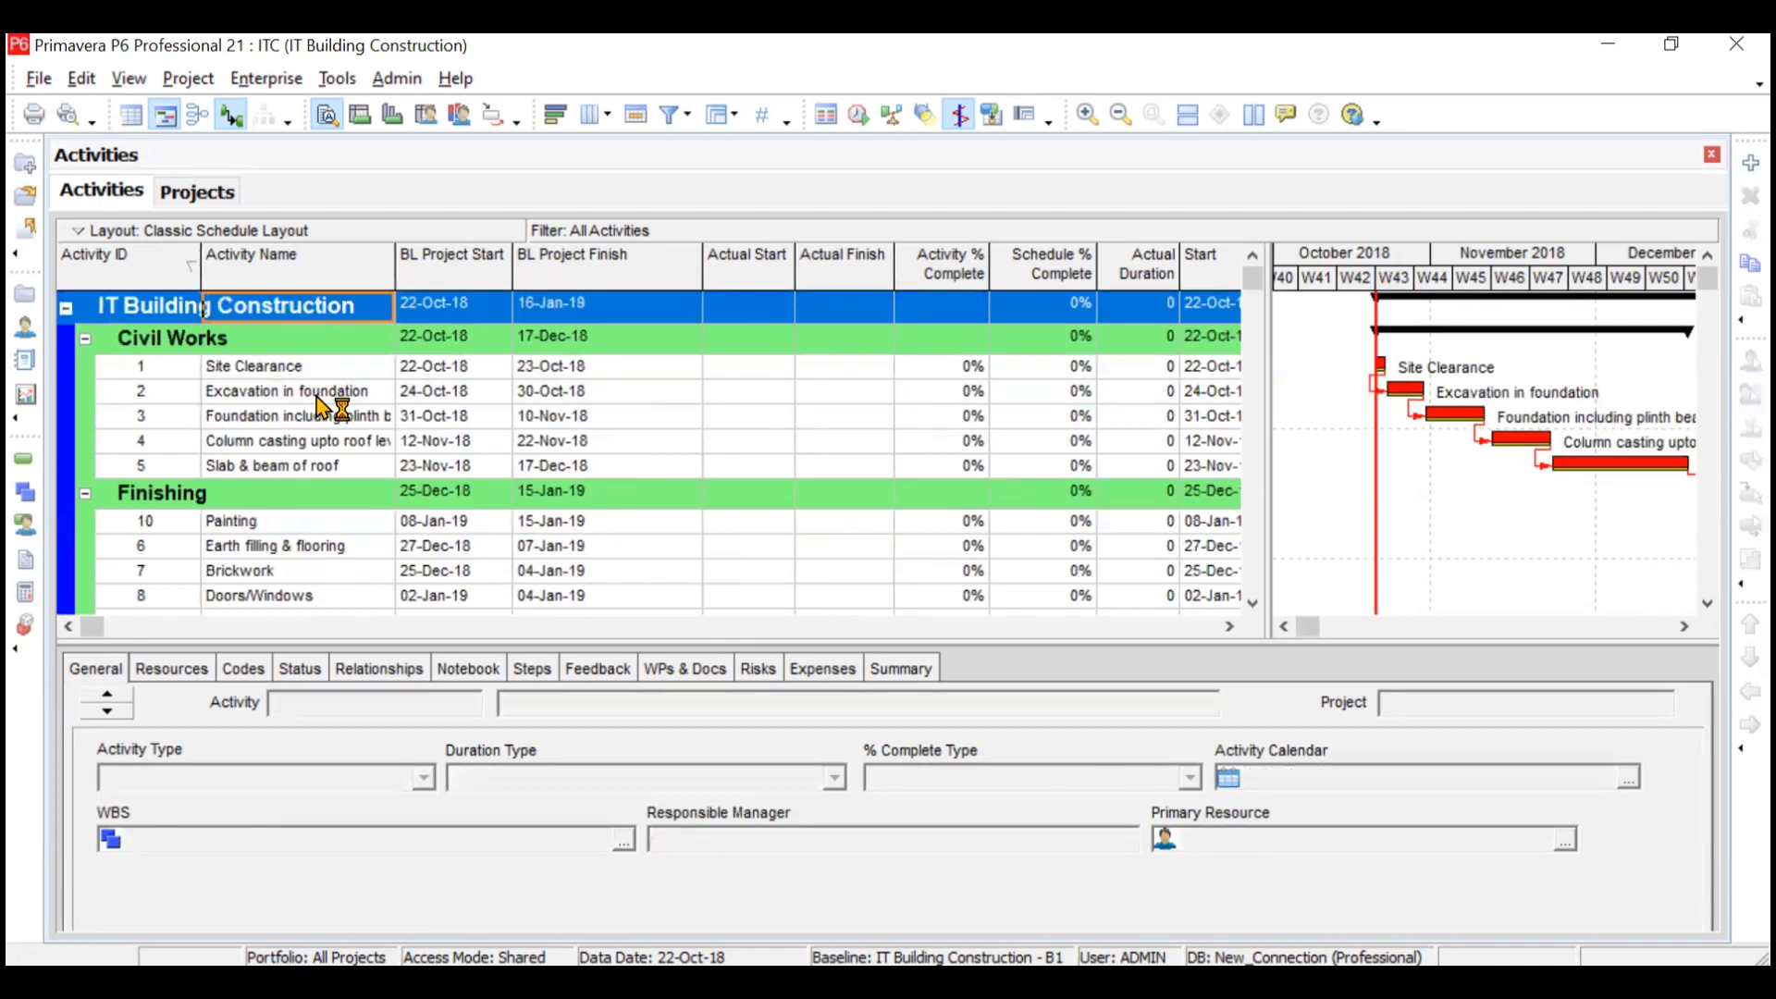
{"action": "key", "text": "Down"}
{"action": "key", "text": "Down"}
{"action": "key", "text": "Down"}
{"action": "key", "text": "Down"}
{"action": "key", "text": "Down"}
{"action": "key", "text": "Down"}
{"action": "key", "text": "Down"}
{"action": "key", "text": "Down"}
{"action": "key", "text": "Down"}
{"action": "key", "text": "Up"}
{"action": "key", "text": "Up"}
{"action": "key", "text": "Up"}
{"action": "key", "text": "Up"}
{"action": "key", "text": "Up"}
{"action": "key", "text": "Up"}
{"action": "key", "text": "Up"}
{"action": "key", "text": "Up"}
{"action": "key", "text": "Down"}
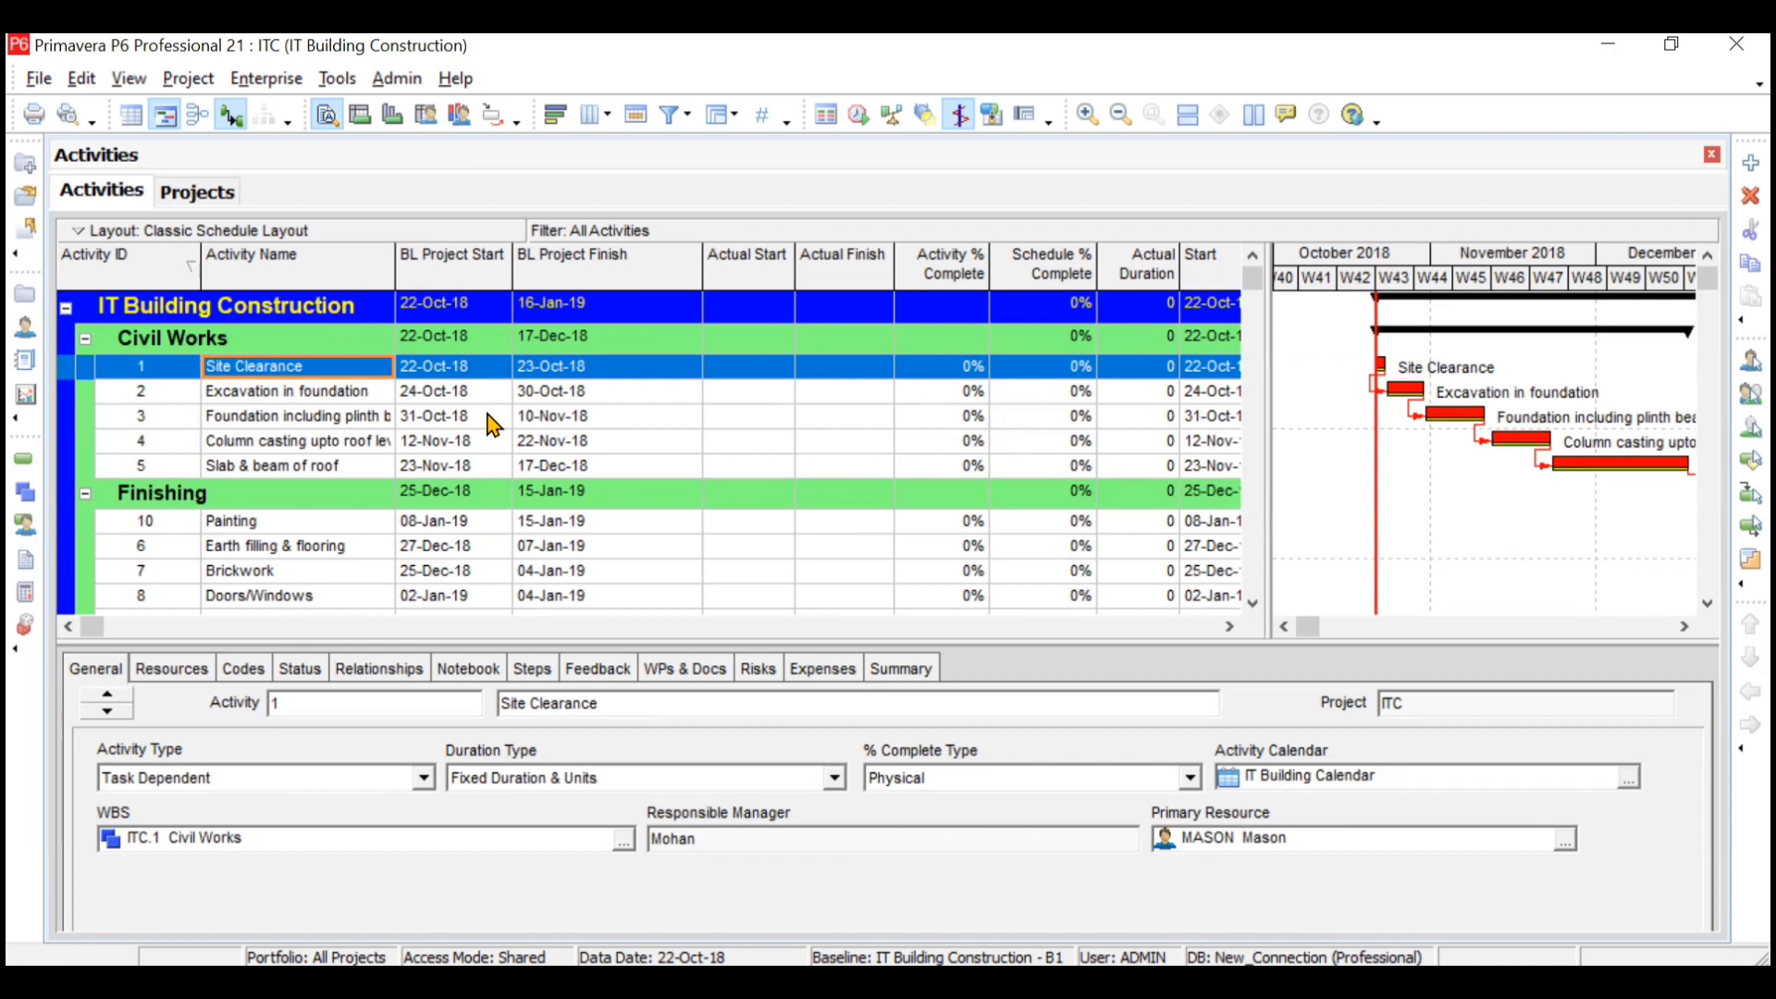
Mark Site Clearance as started on 22-Oct-18 and finished, with an actual finish date of 24-Oct-18
{"action": "left_click", "coordinate": [777, 369]}
{"action": "left_click", "coordinate": [777, 373]}
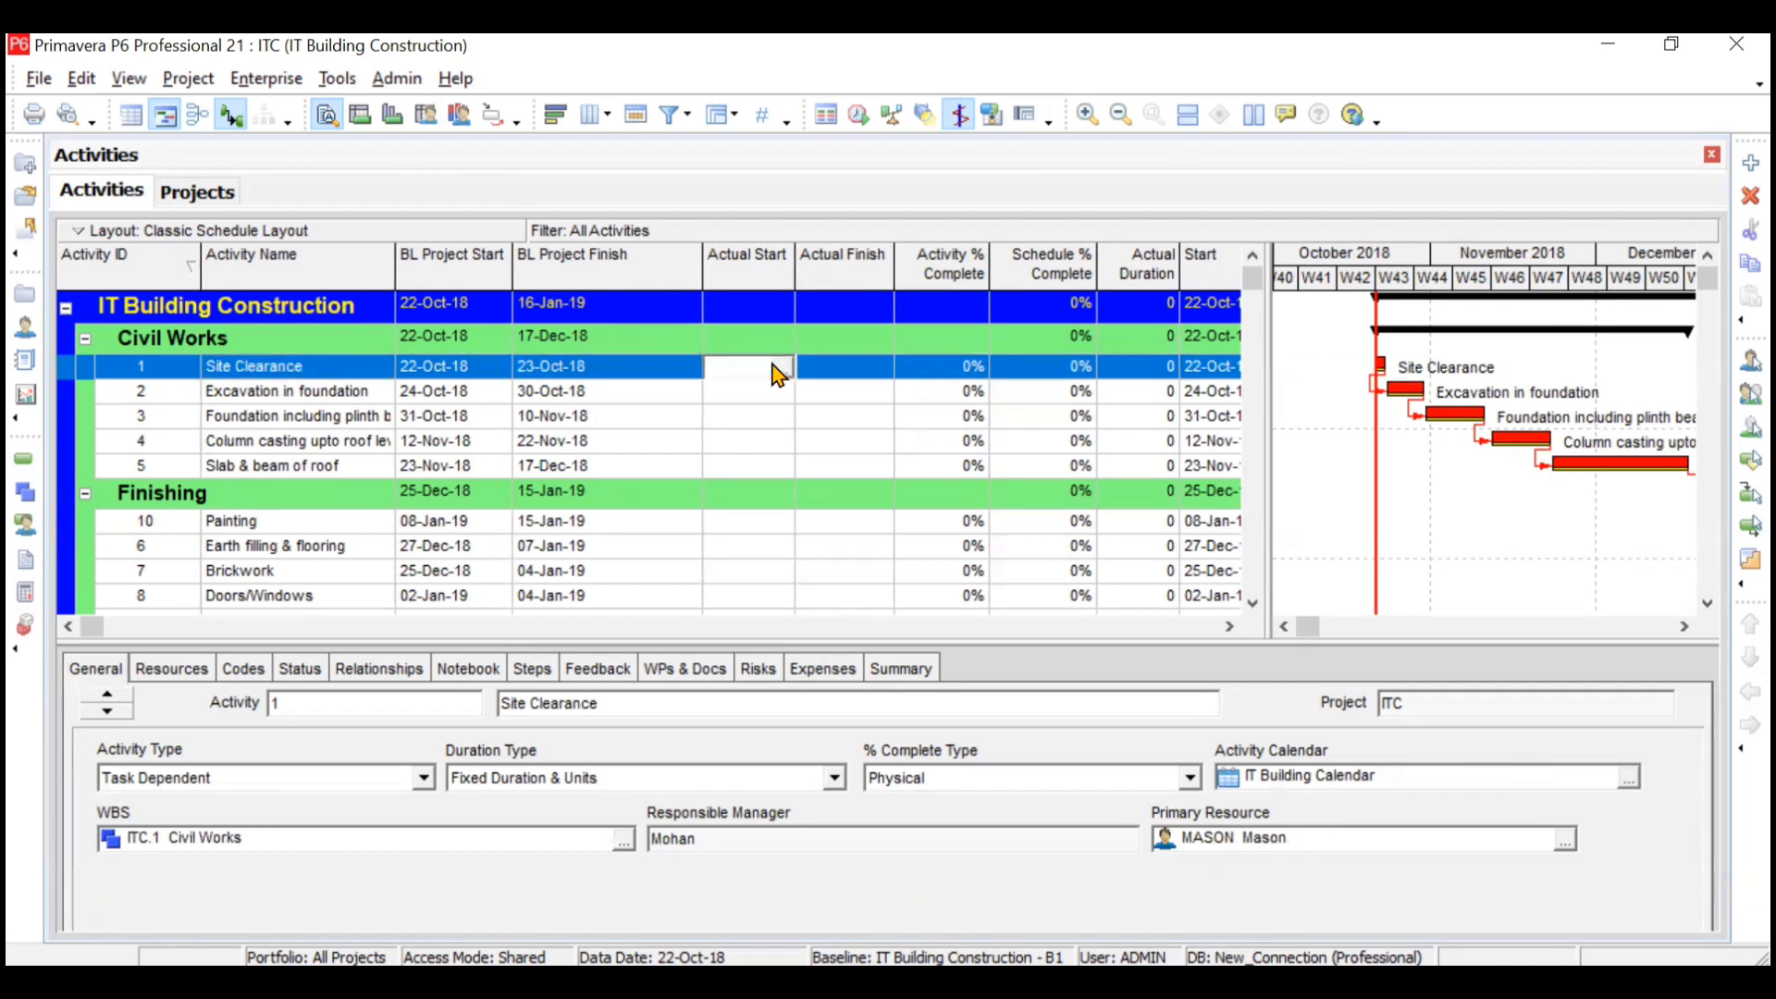
{"action": "left_click", "coordinate": [299, 674]}
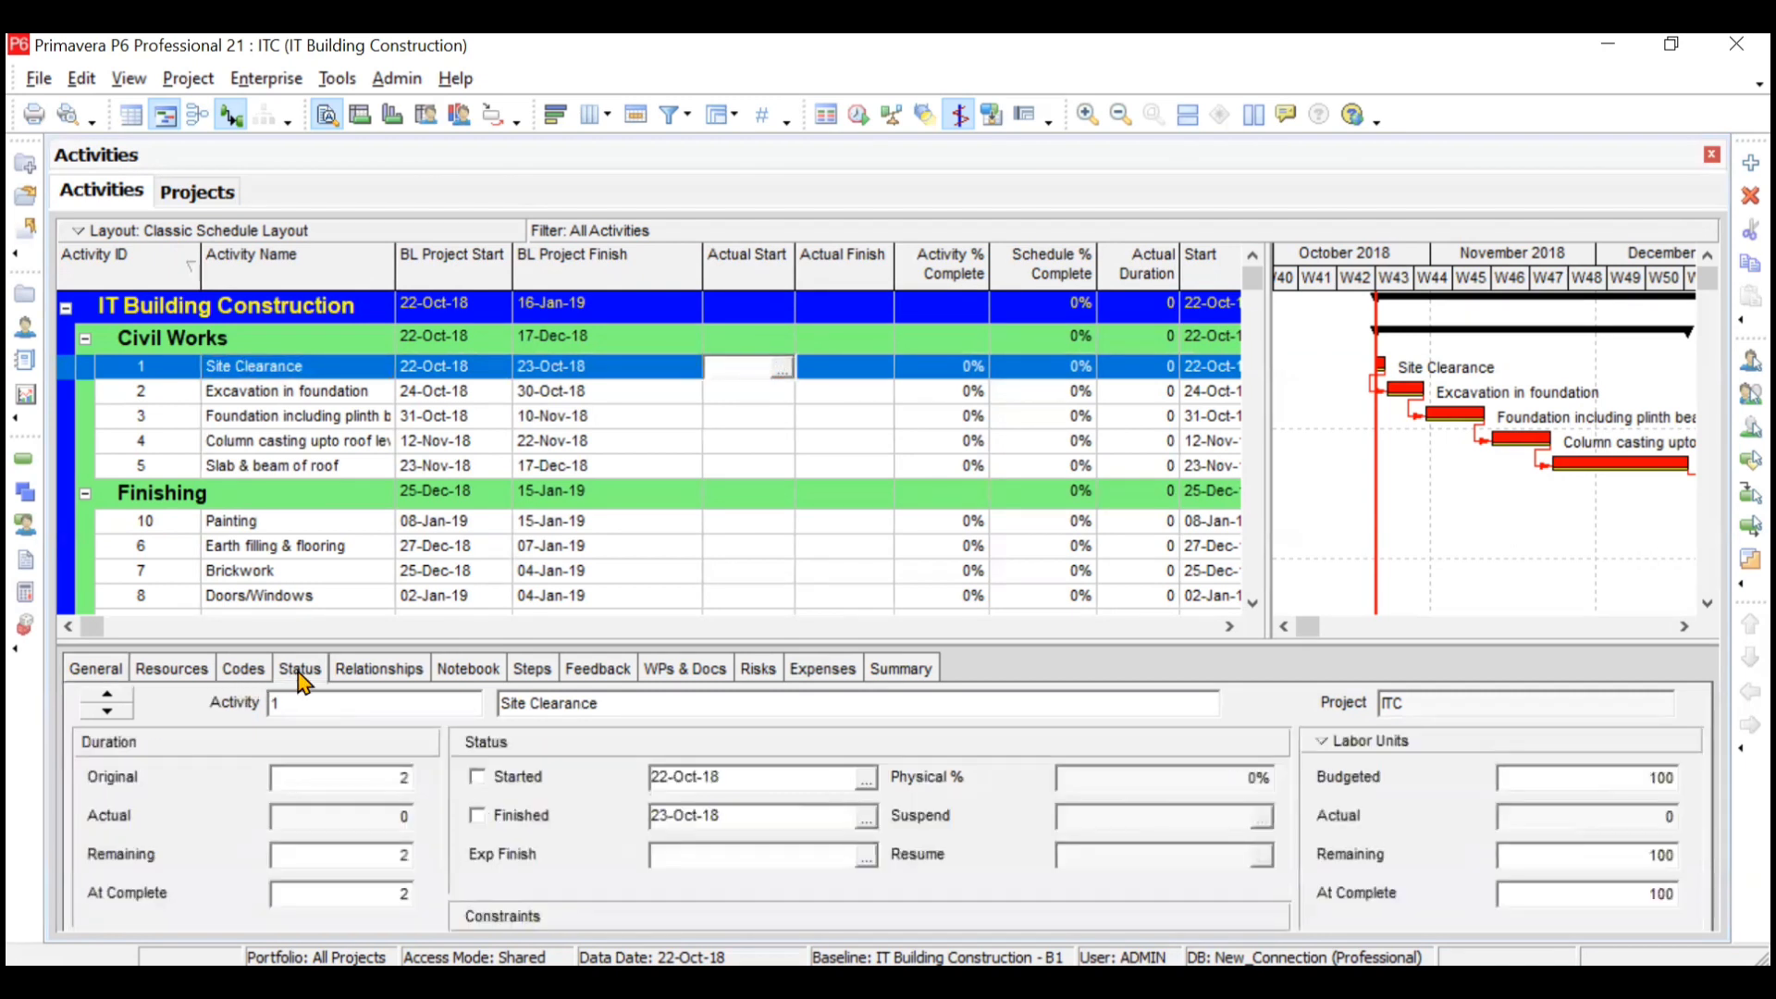
{"action": "left_click", "coordinate": [477, 777]}
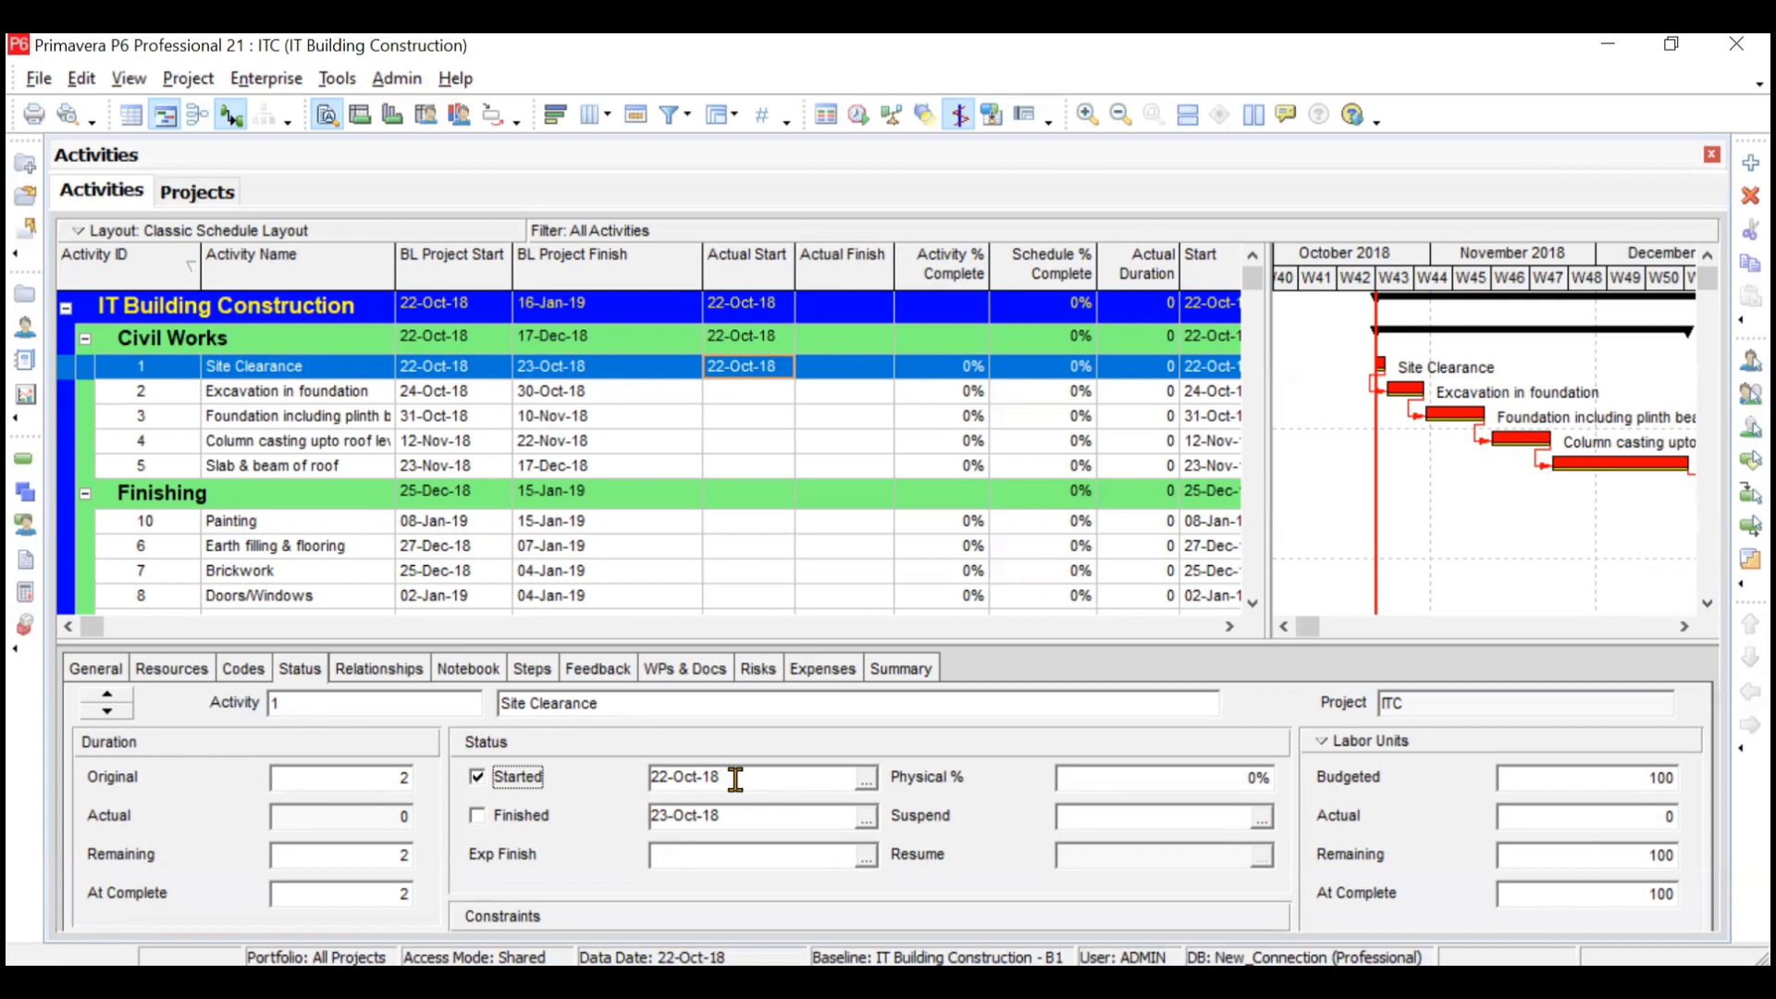
{"action": "left_click", "coordinate": [477, 815]}
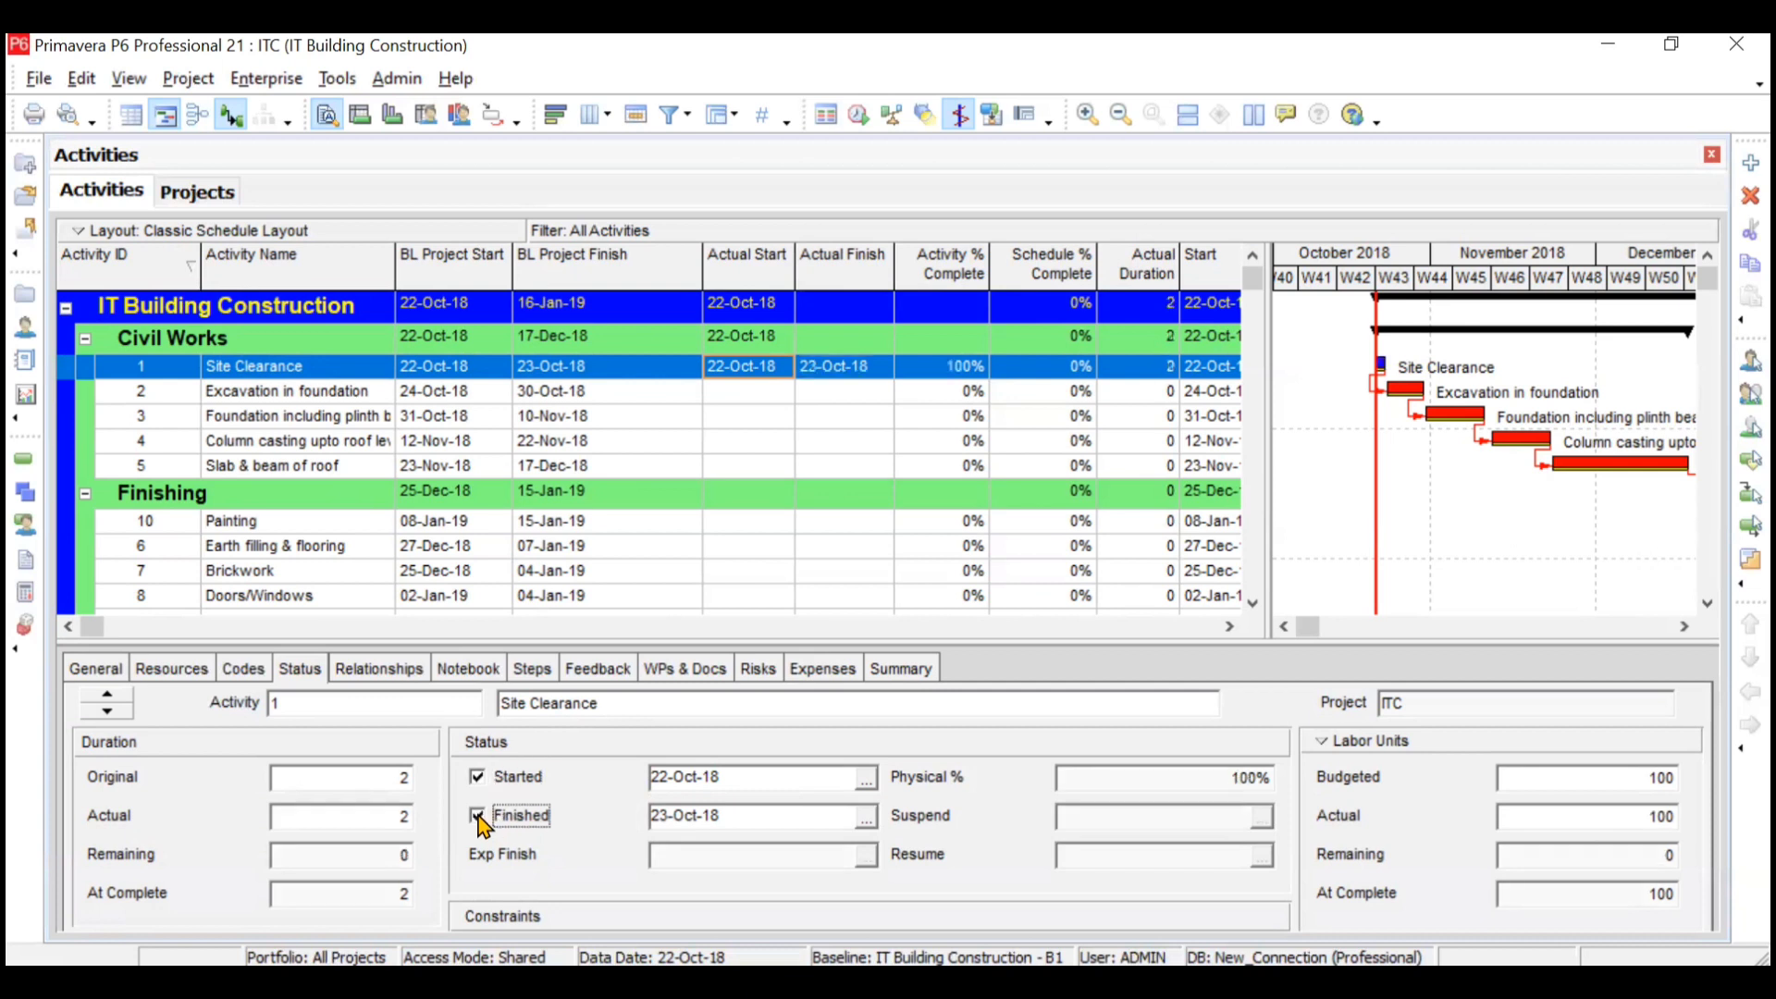
{"action": "left_click", "coordinate": [866, 818]}
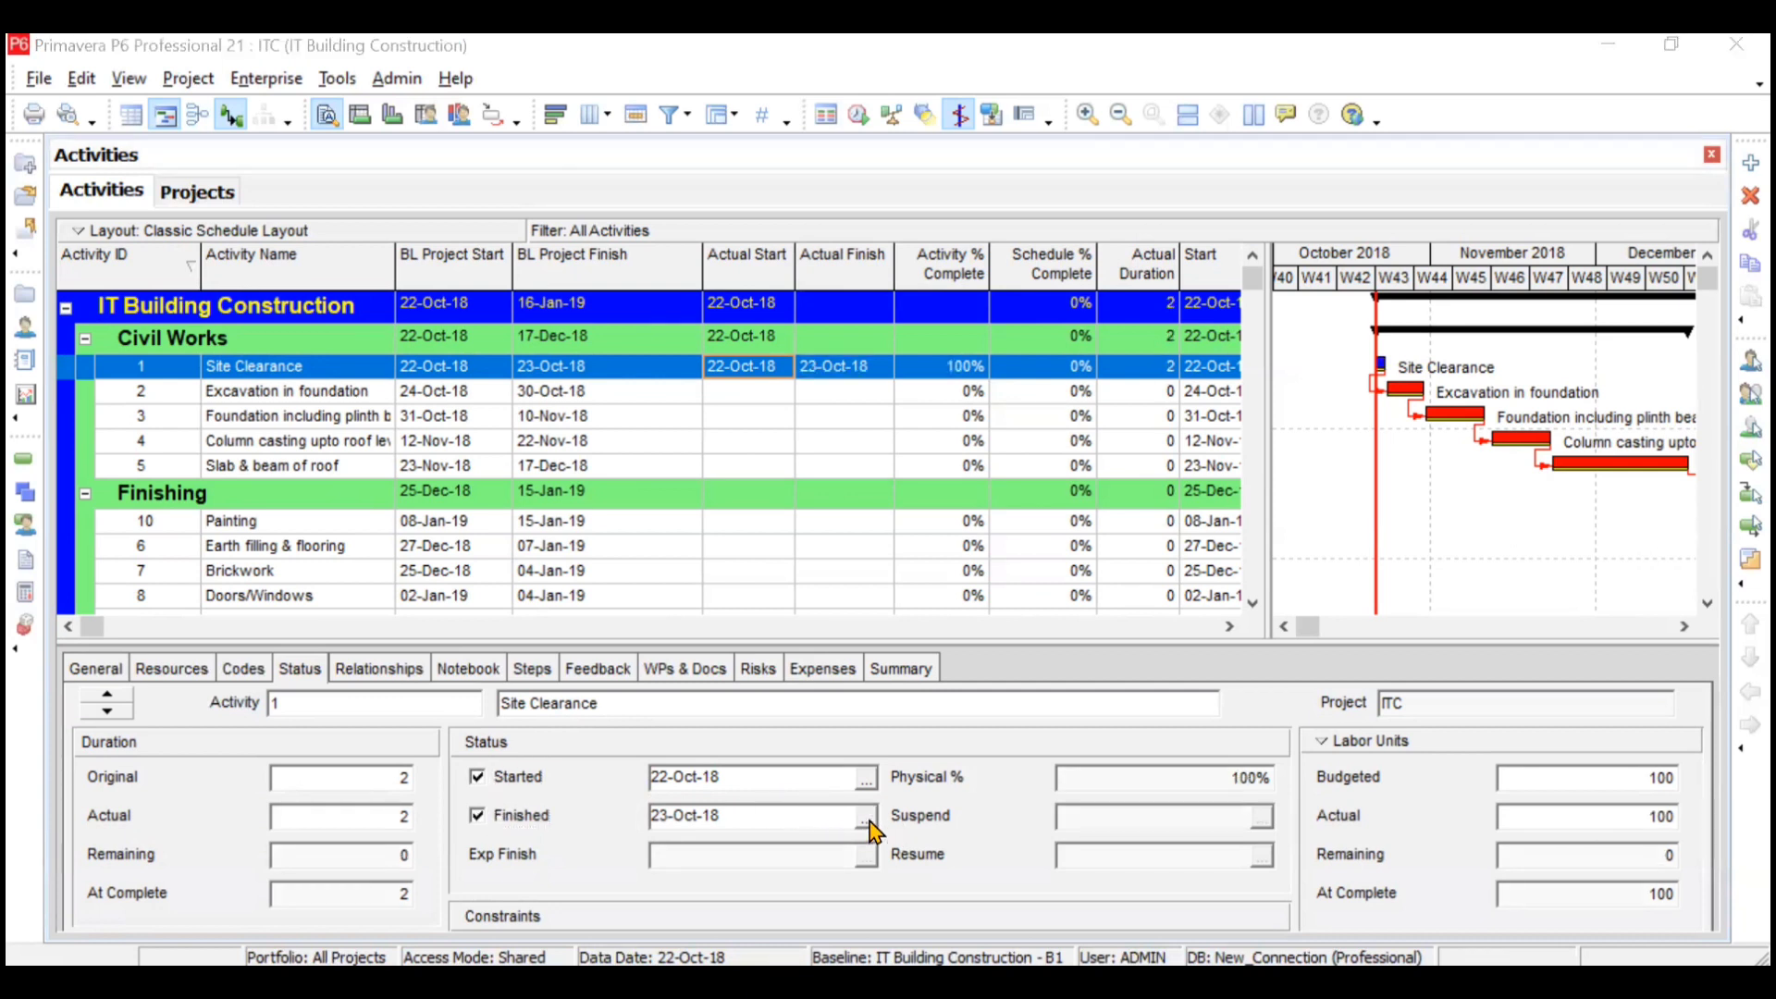
{"action": "left_click", "coordinate": [839, 591]}
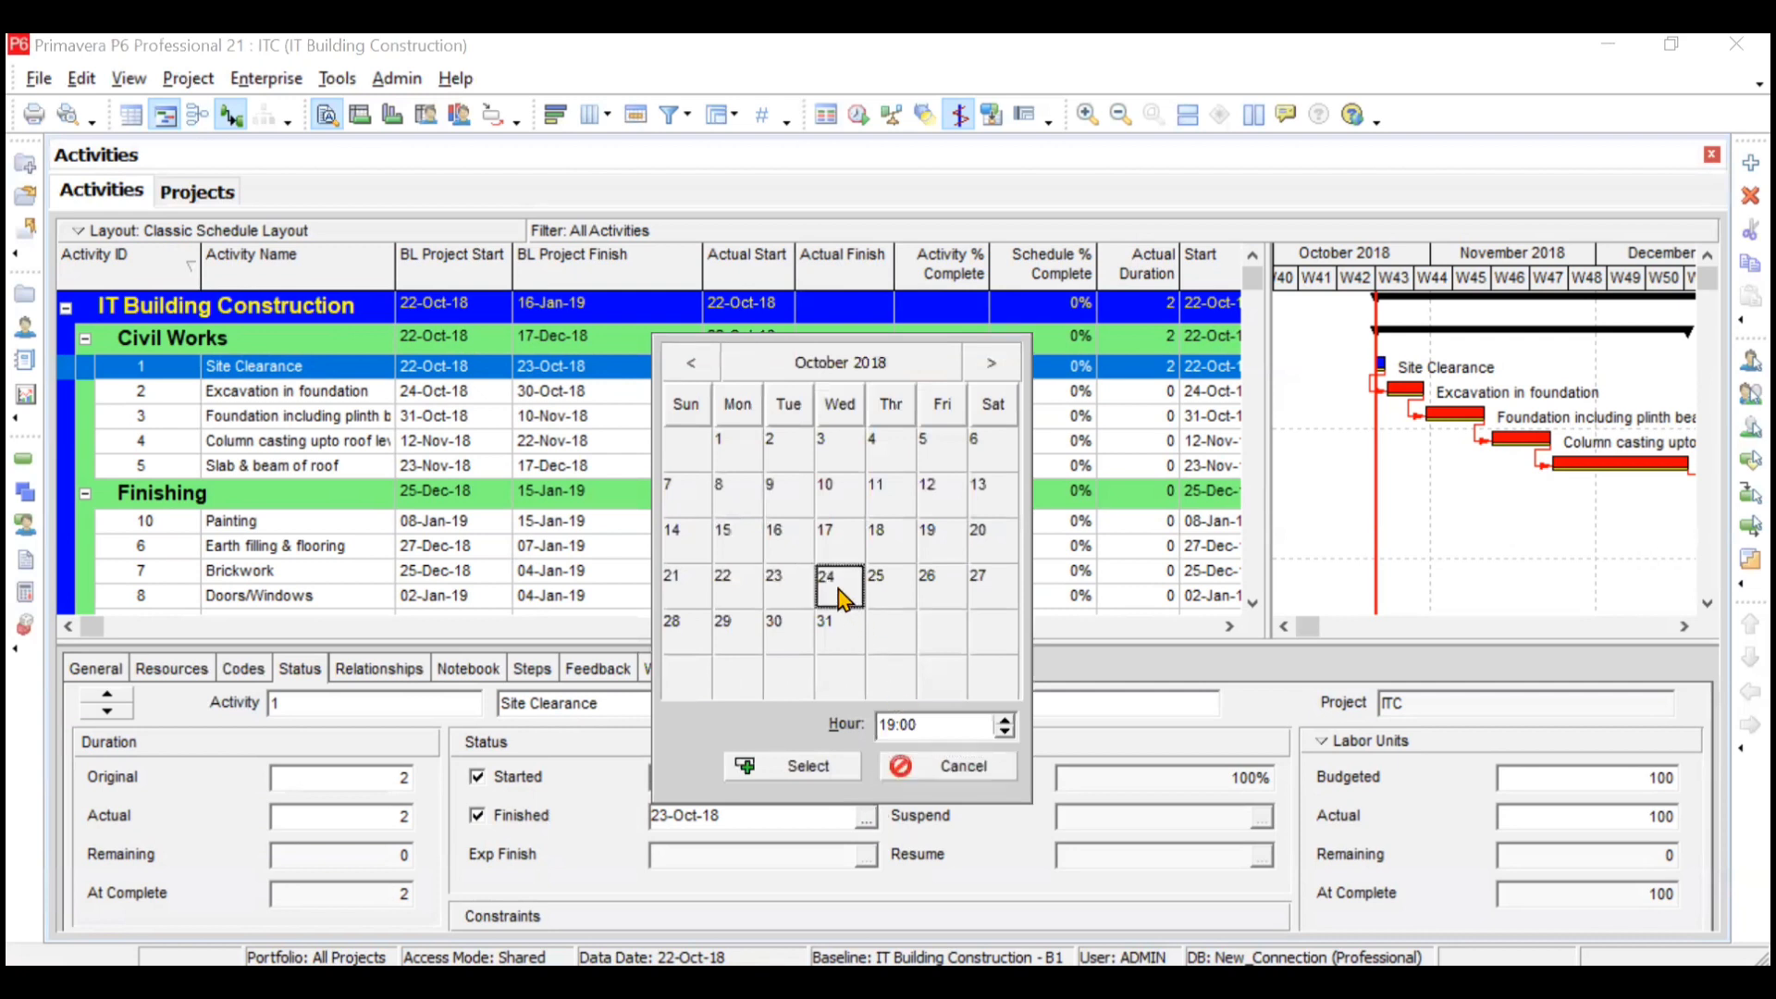
{"action": "left_click", "coordinate": [809, 765]}
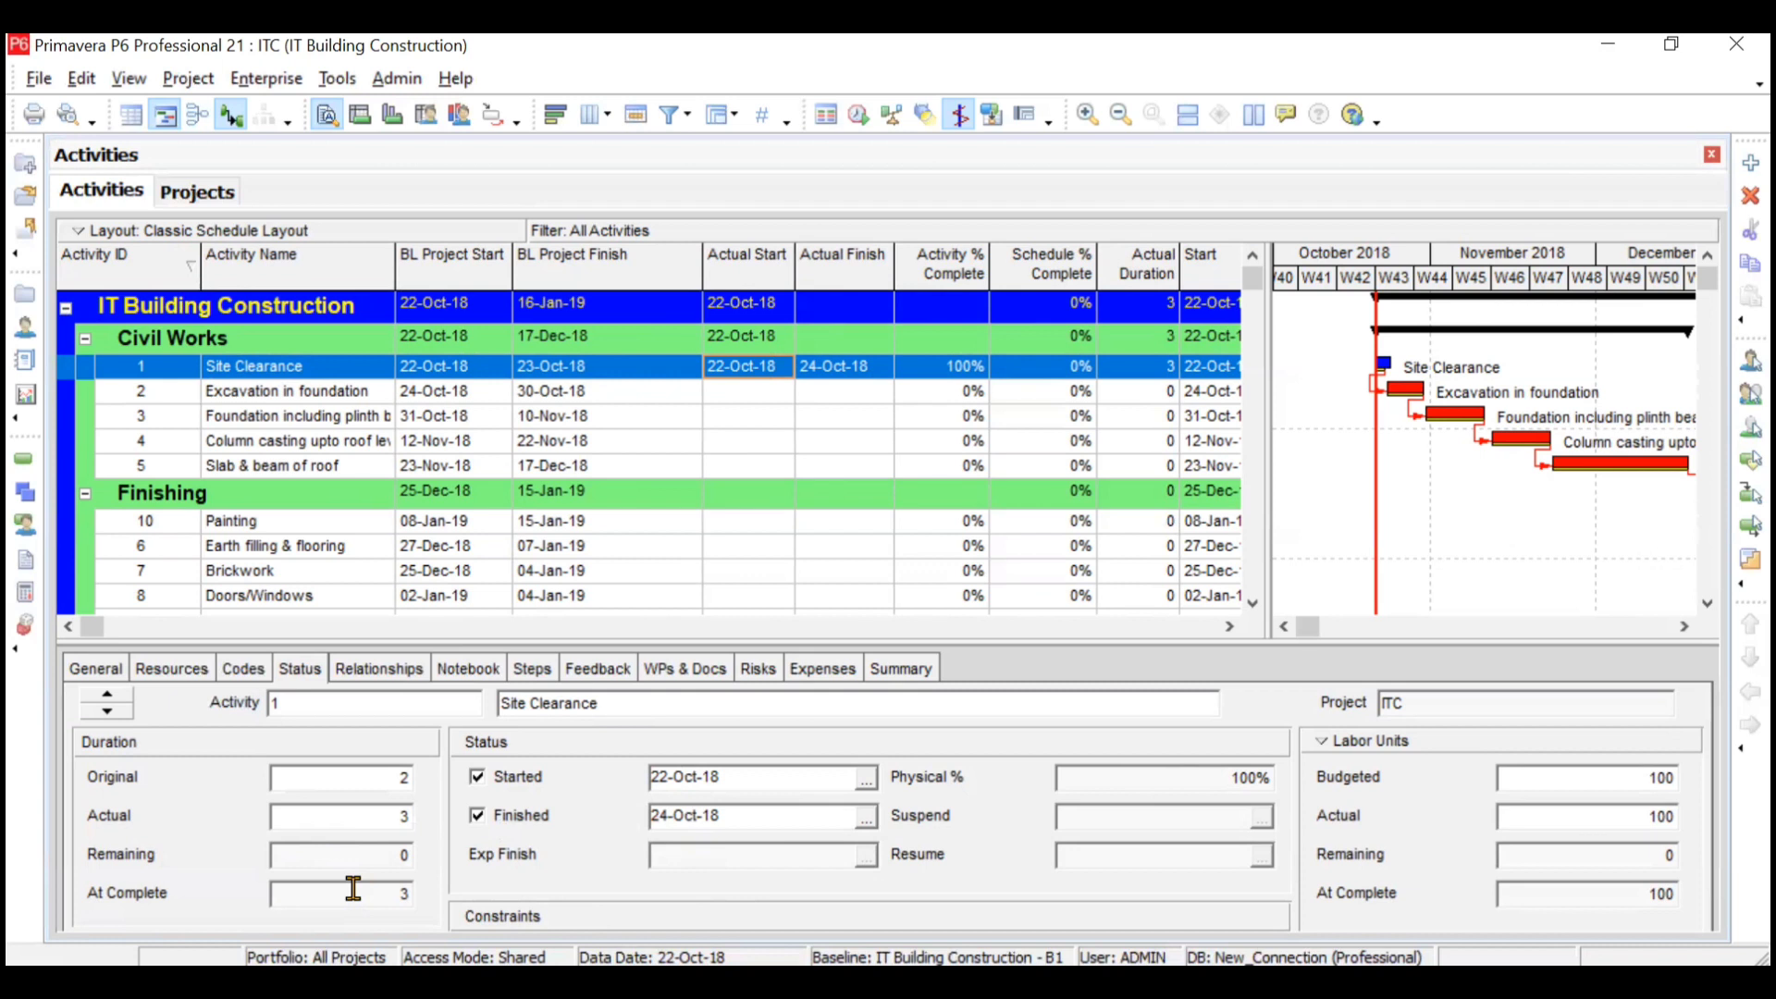
Mark Excavation in foundation as started and set its actual start date to 26-Oct-18
{"action": "left_click", "coordinate": [757, 398]}
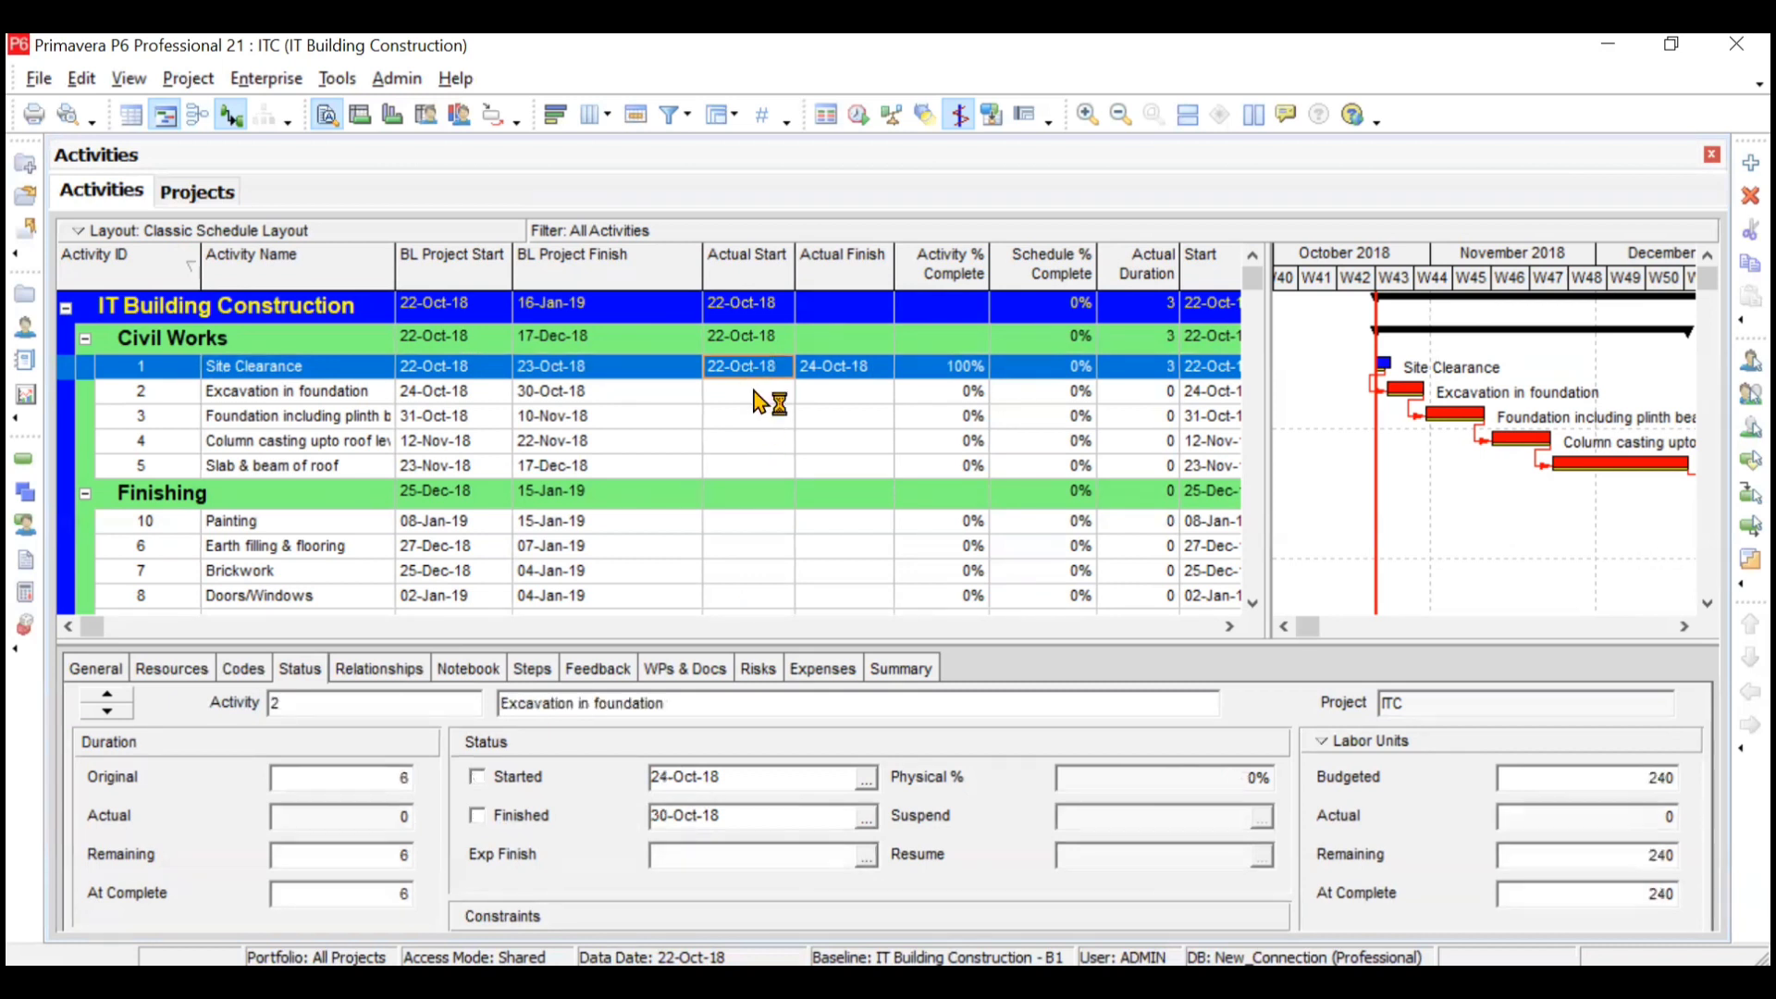
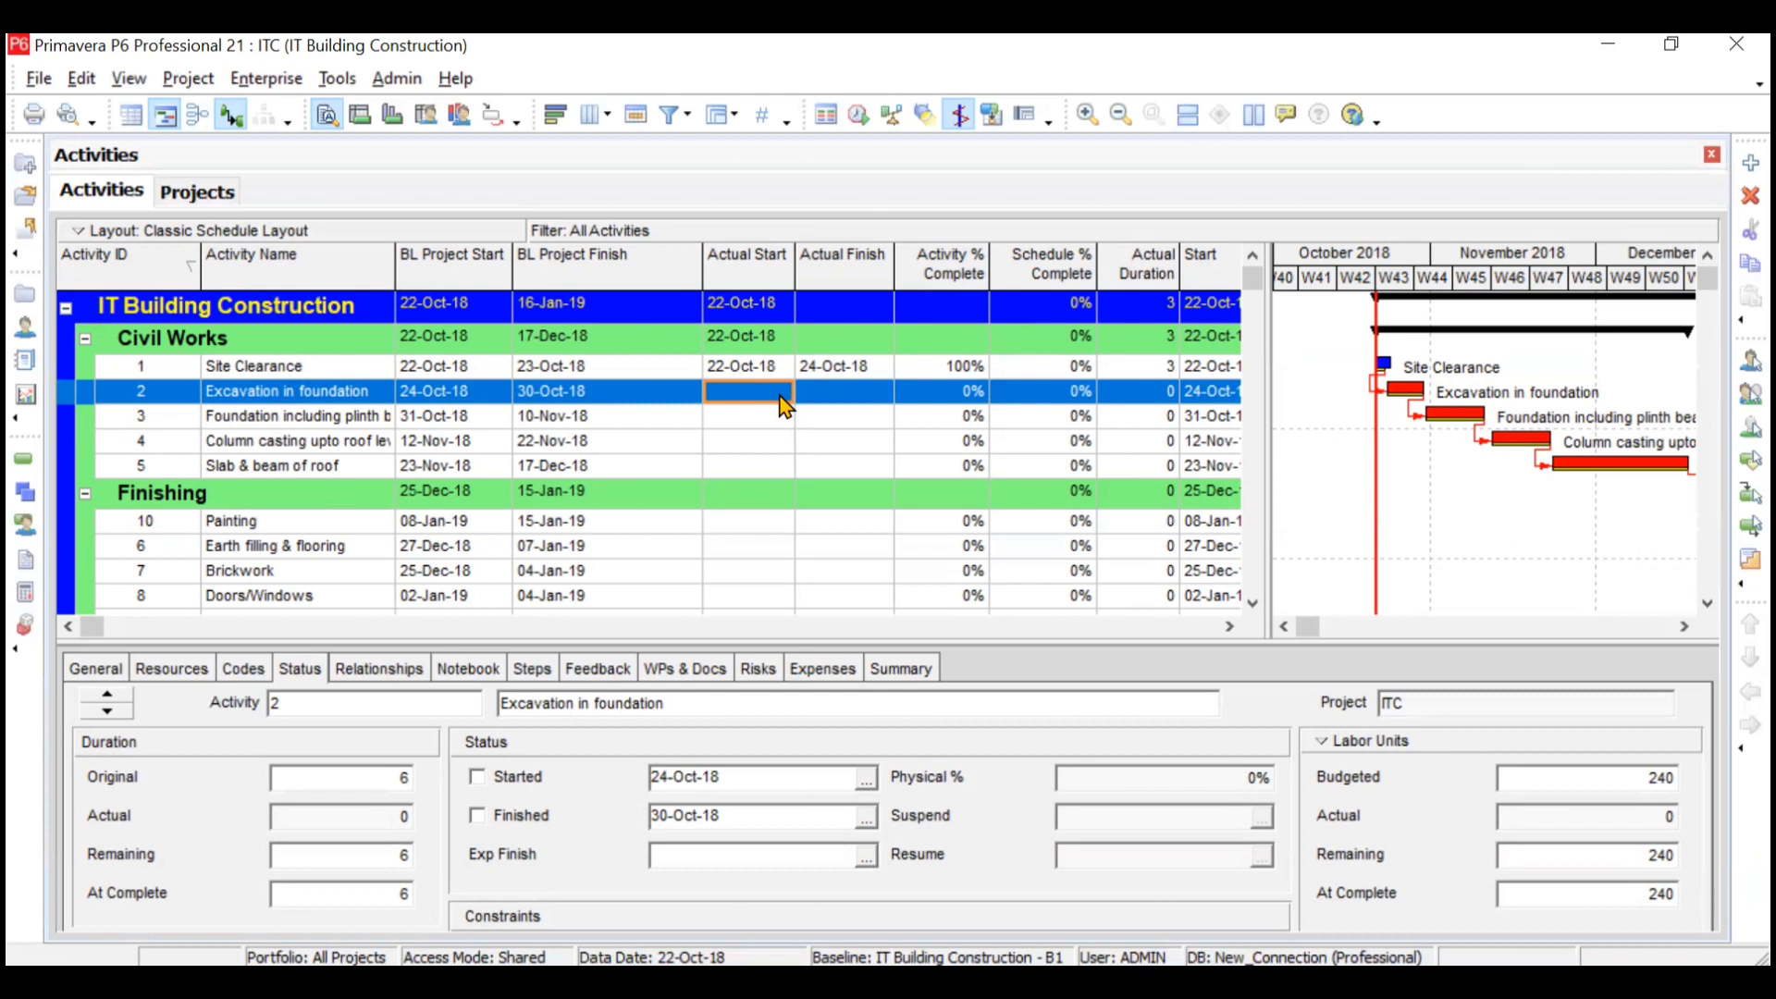
{"action": "left_click", "coordinate": [785, 405]}
{"action": "left_click", "coordinate": [479, 778]}
{"action": "left_click", "coordinate": [865, 780]}
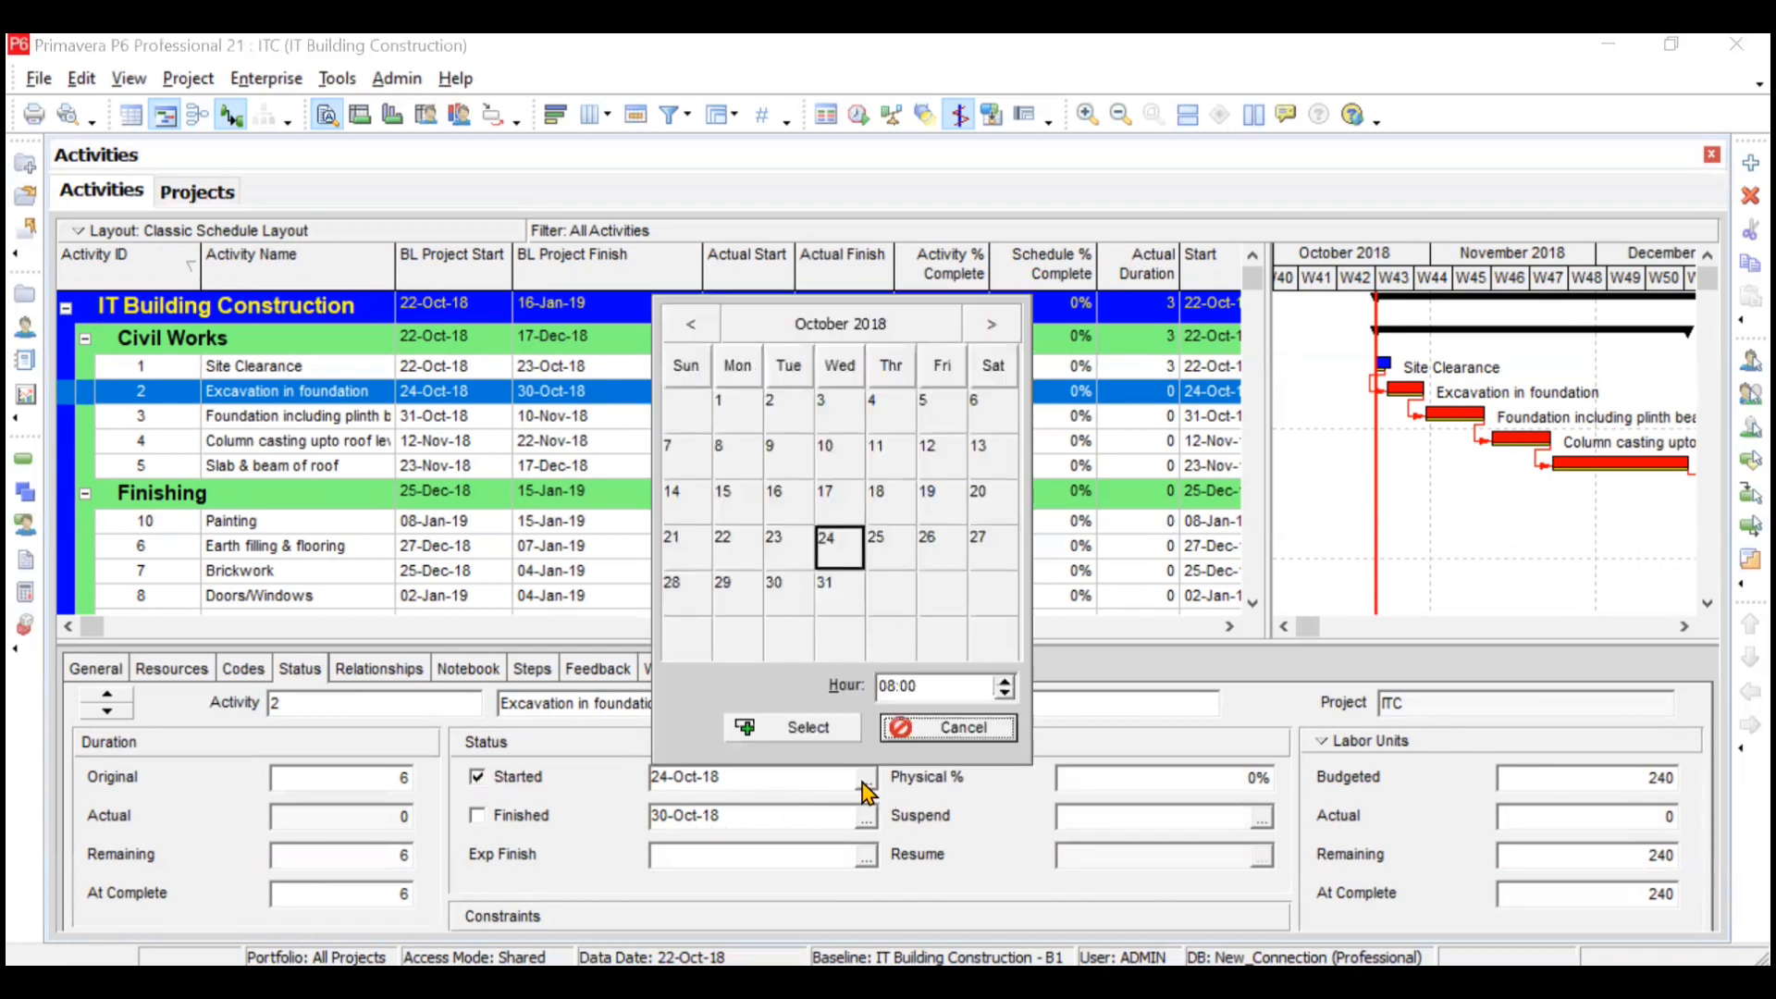
{"action": "left_click", "coordinate": [941, 553]}
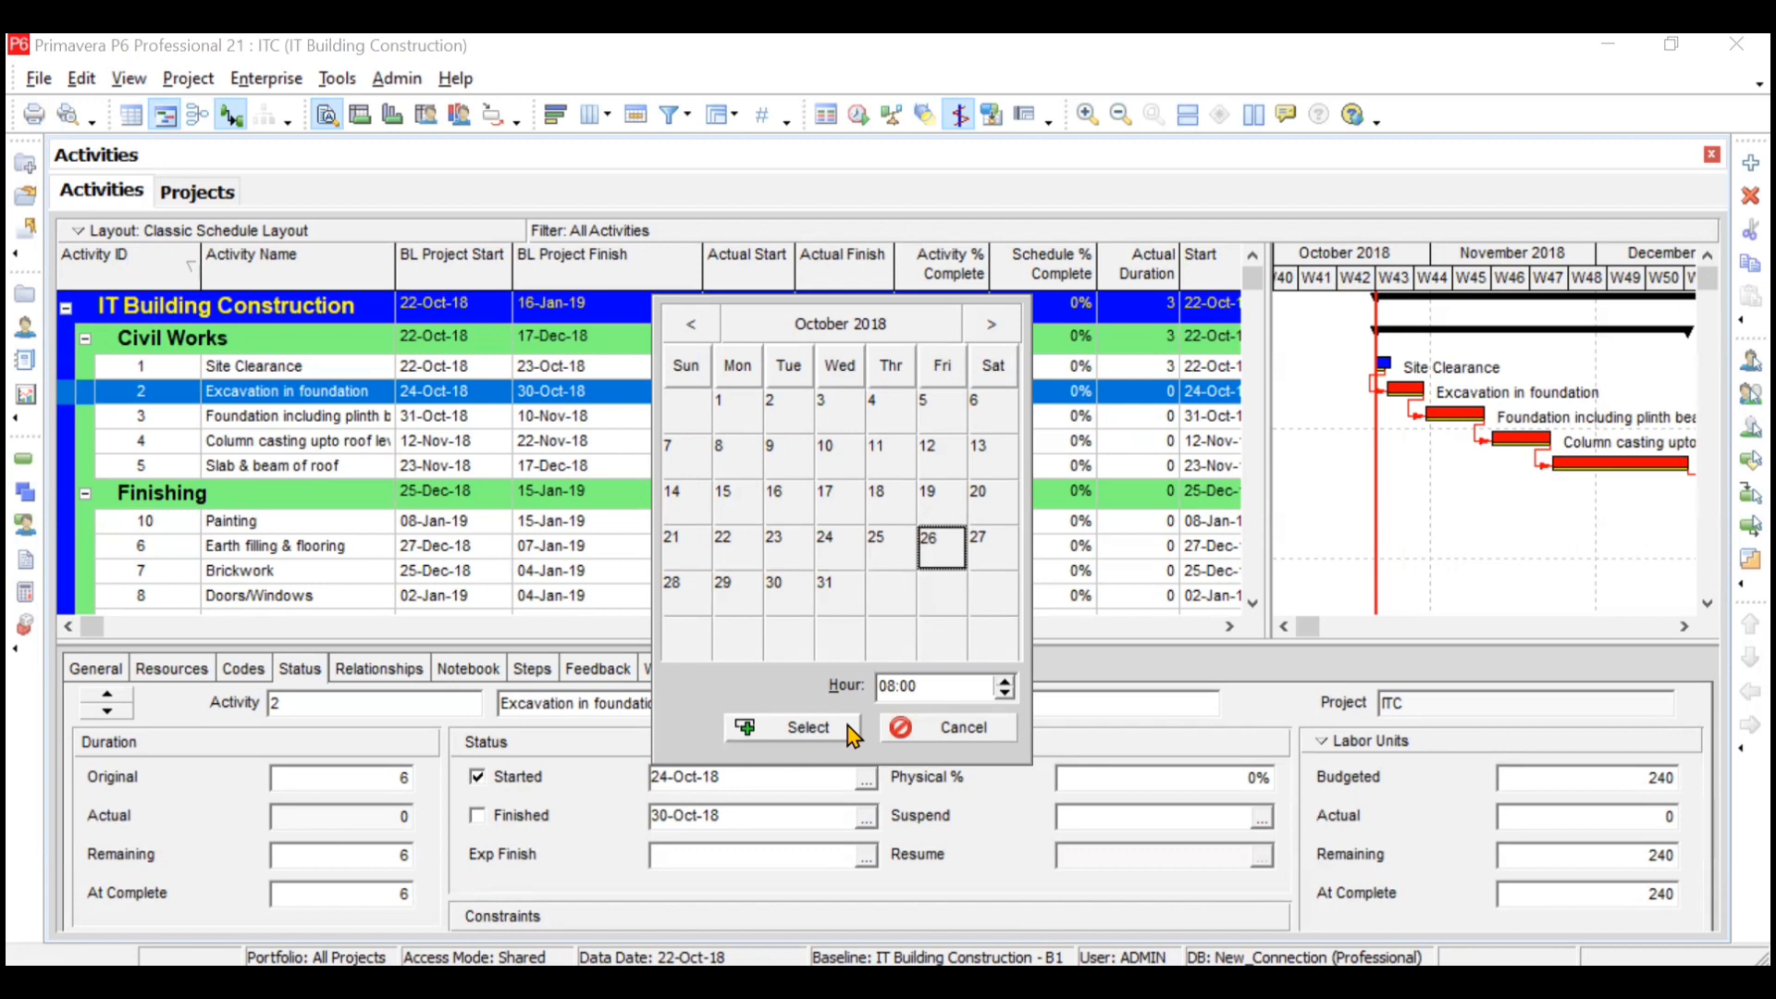
{"action": "left_click", "coordinate": [847, 728]}
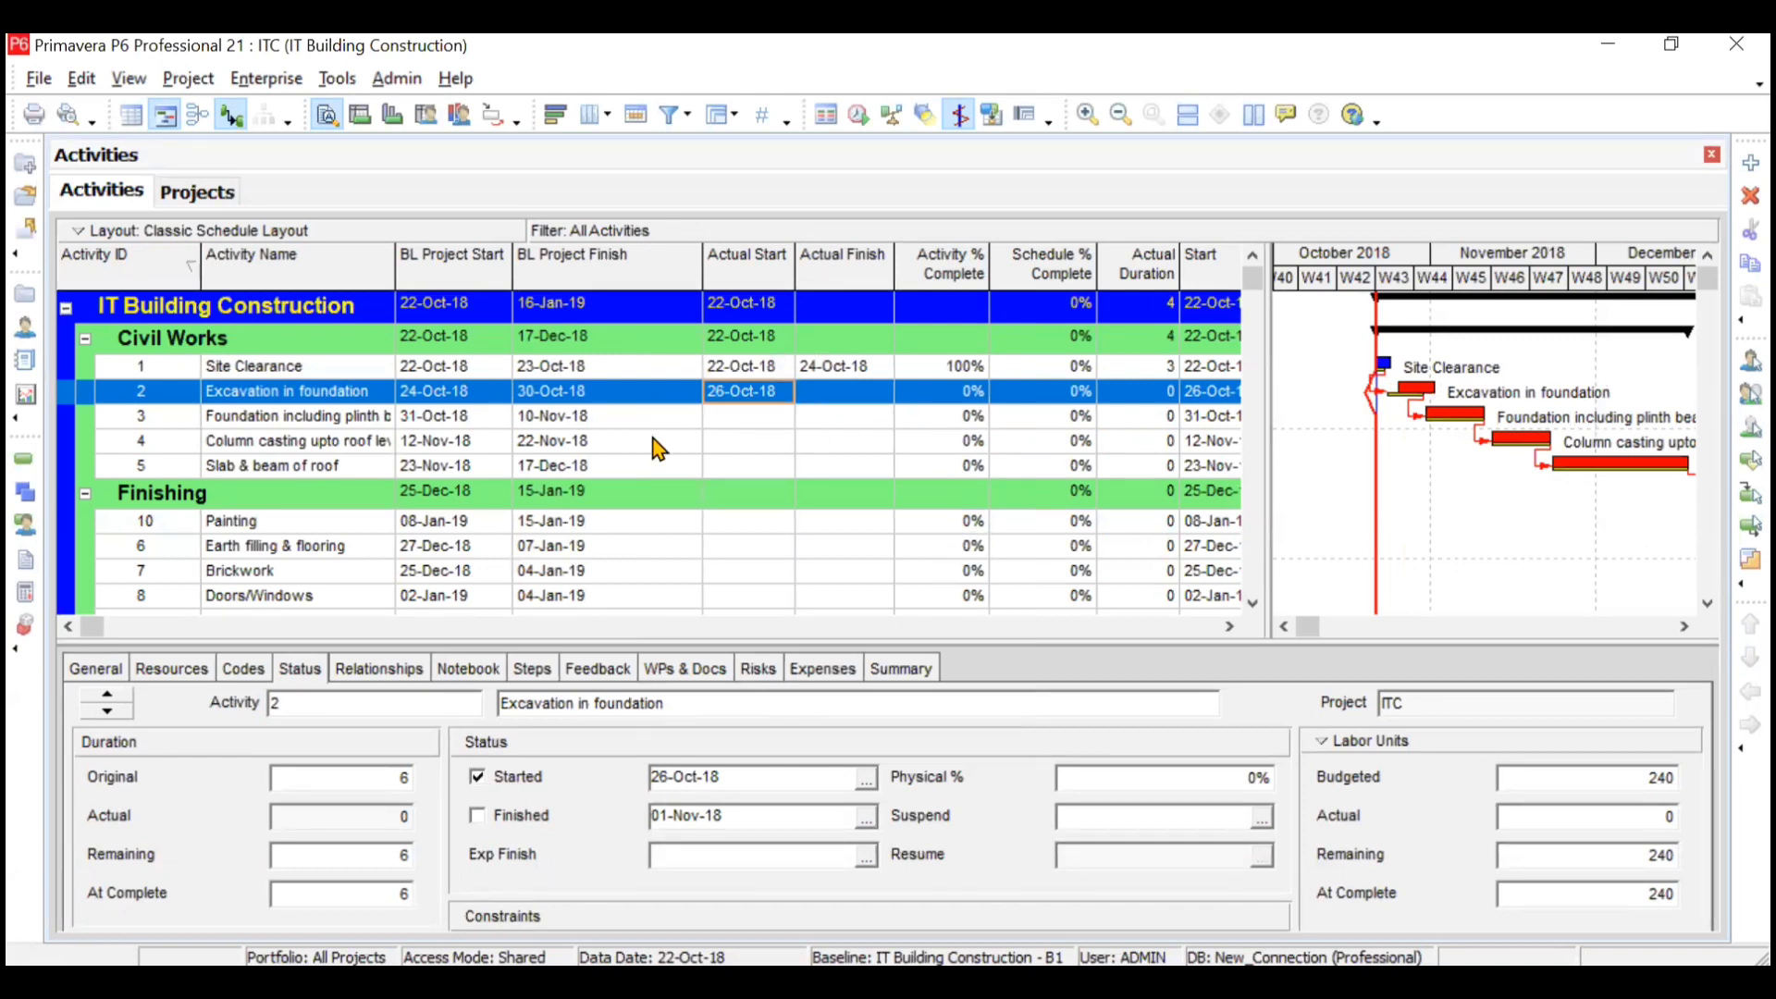
Check the duration and cost columns for Excavation in foundation and mark the activity as finished
{"action": "left_click", "coordinate": [1232, 627]}
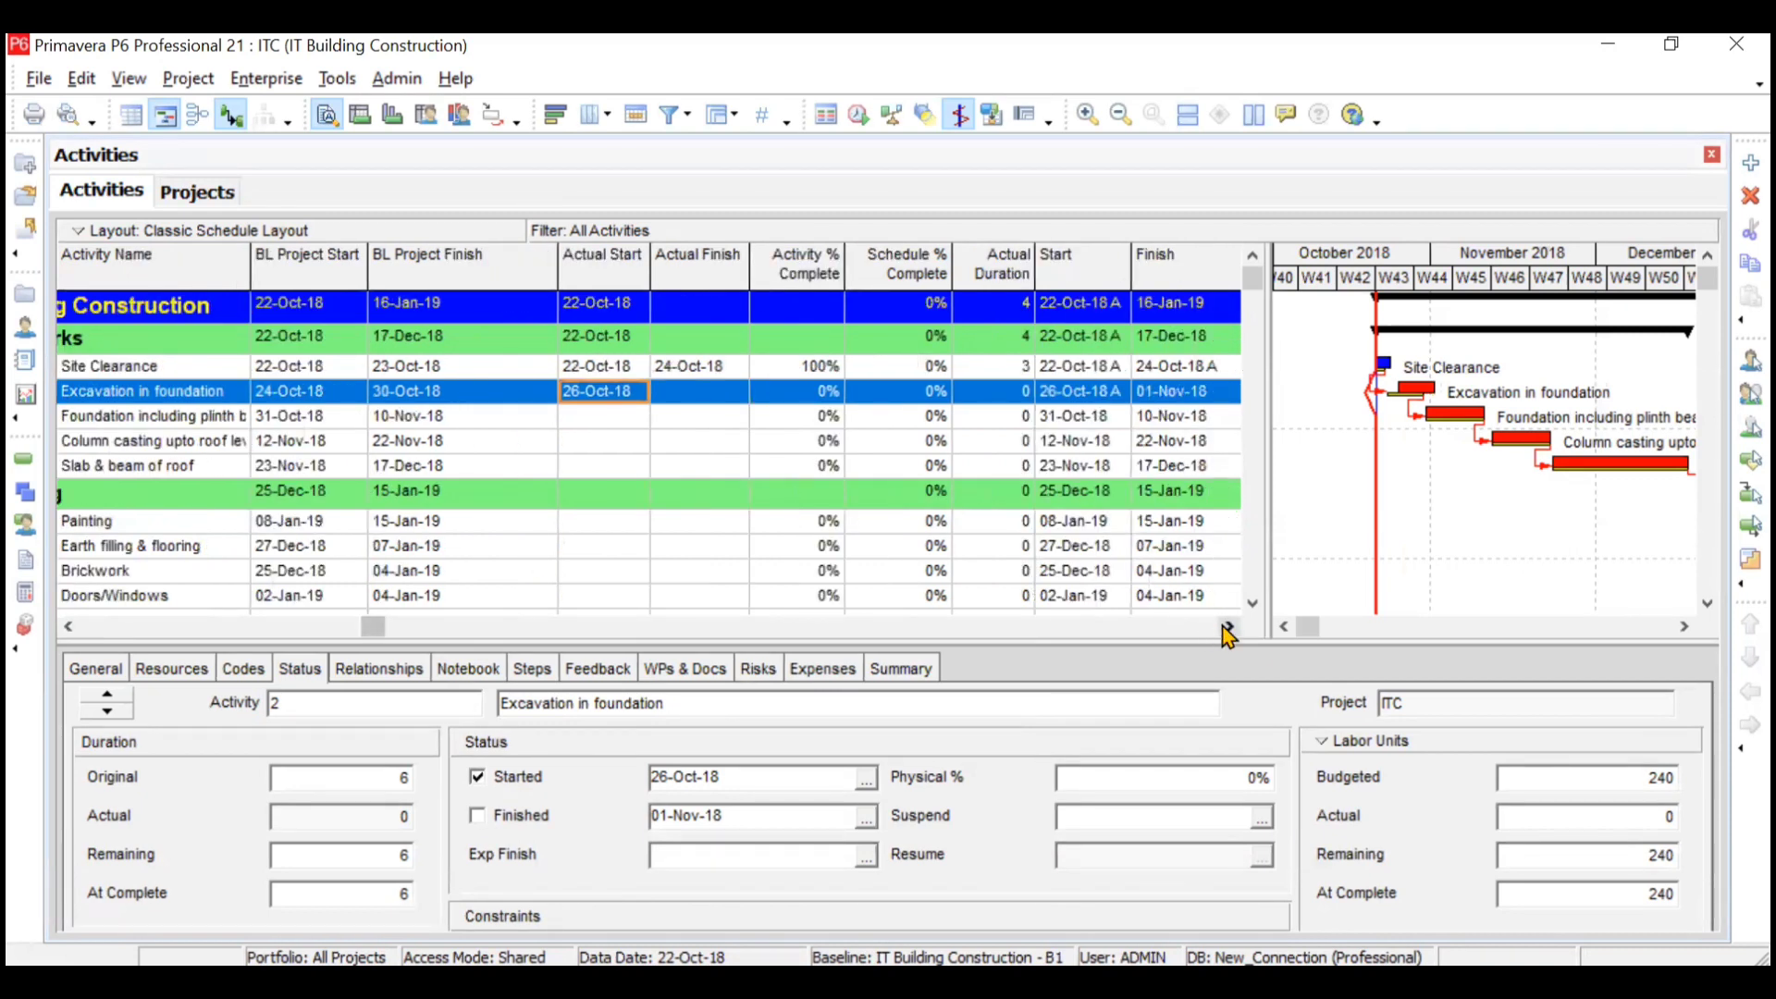
{"action": "left_click", "coordinate": [1229, 629]}
{"action": "left_click", "coordinate": [1228, 629]}
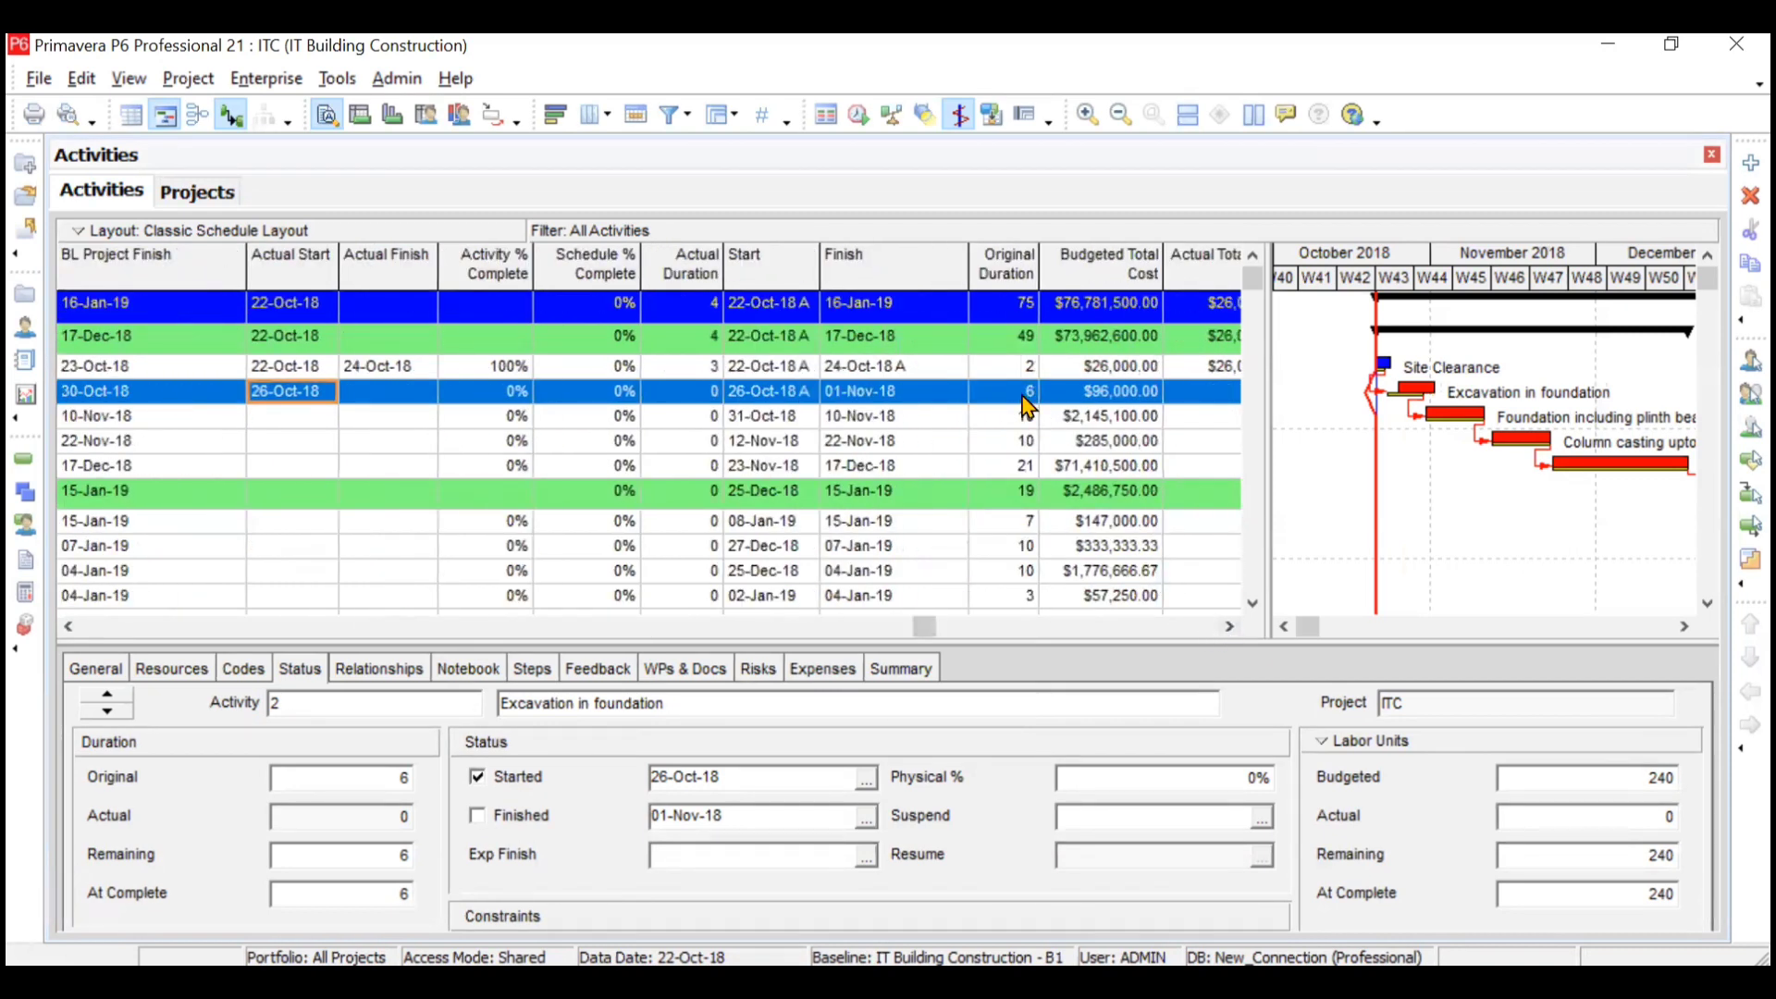
{"action": "left_click", "coordinate": [69, 627]}
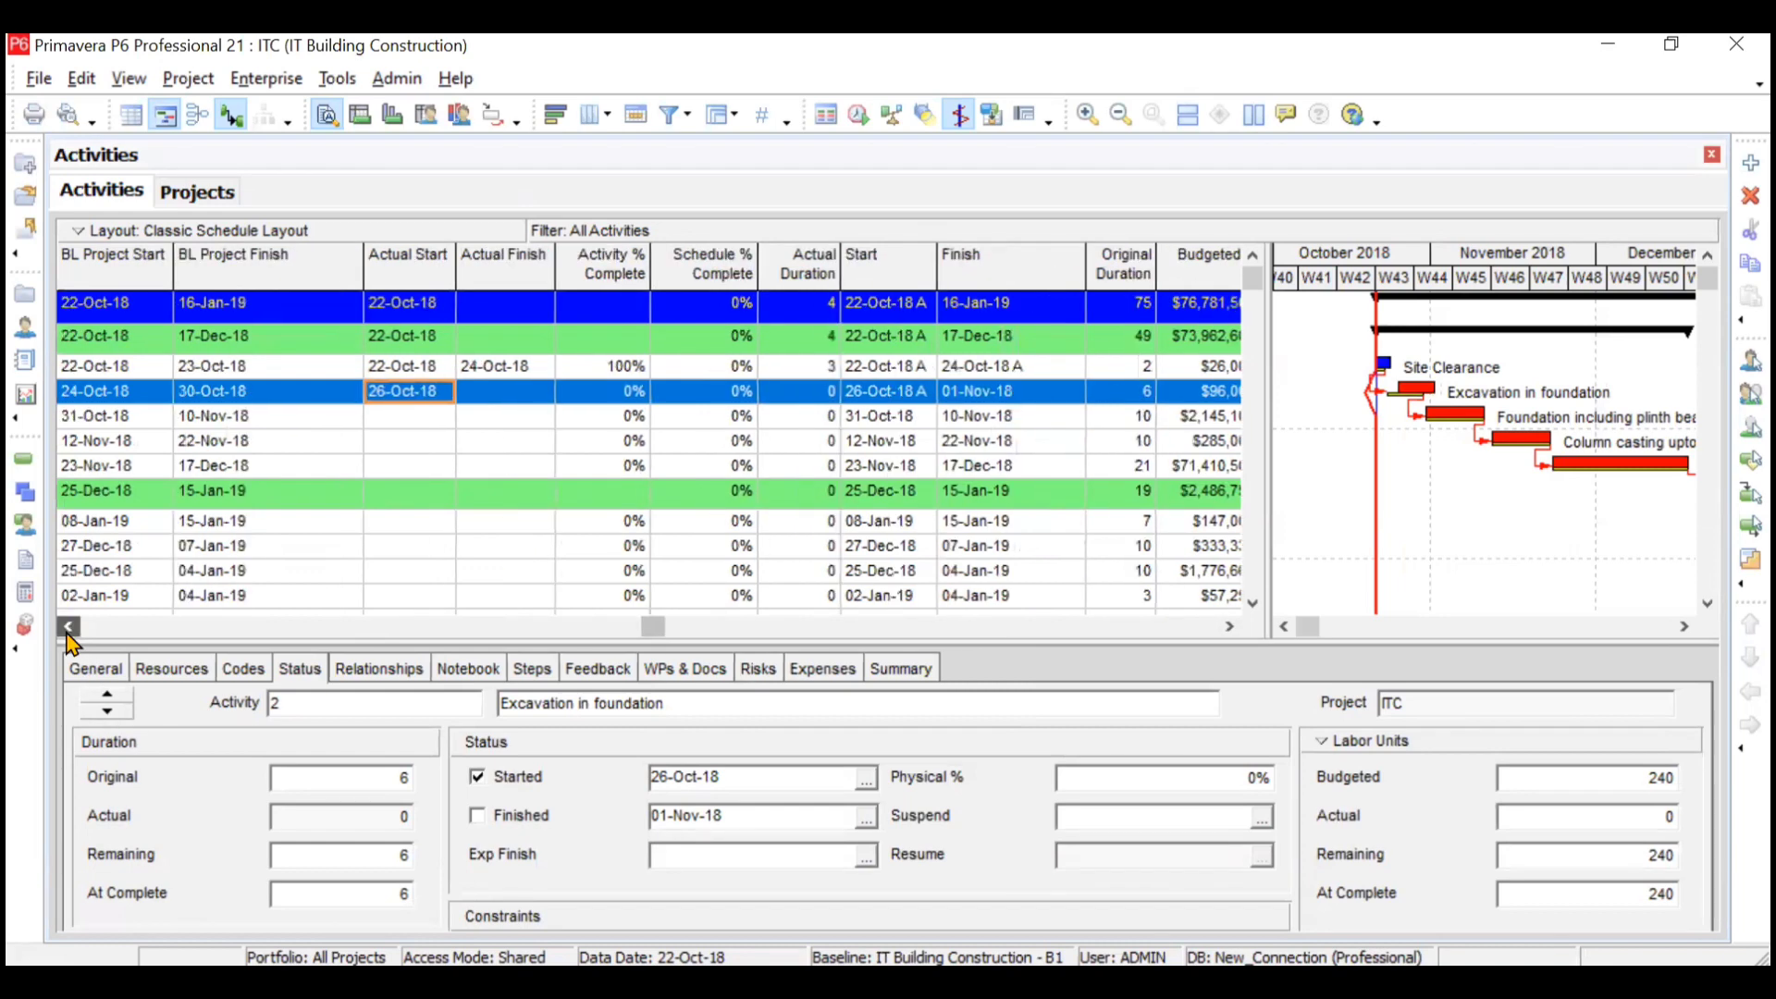
{"action": "left_click", "coordinate": [68, 627]}
{"action": "left_click", "coordinate": [69, 627]}
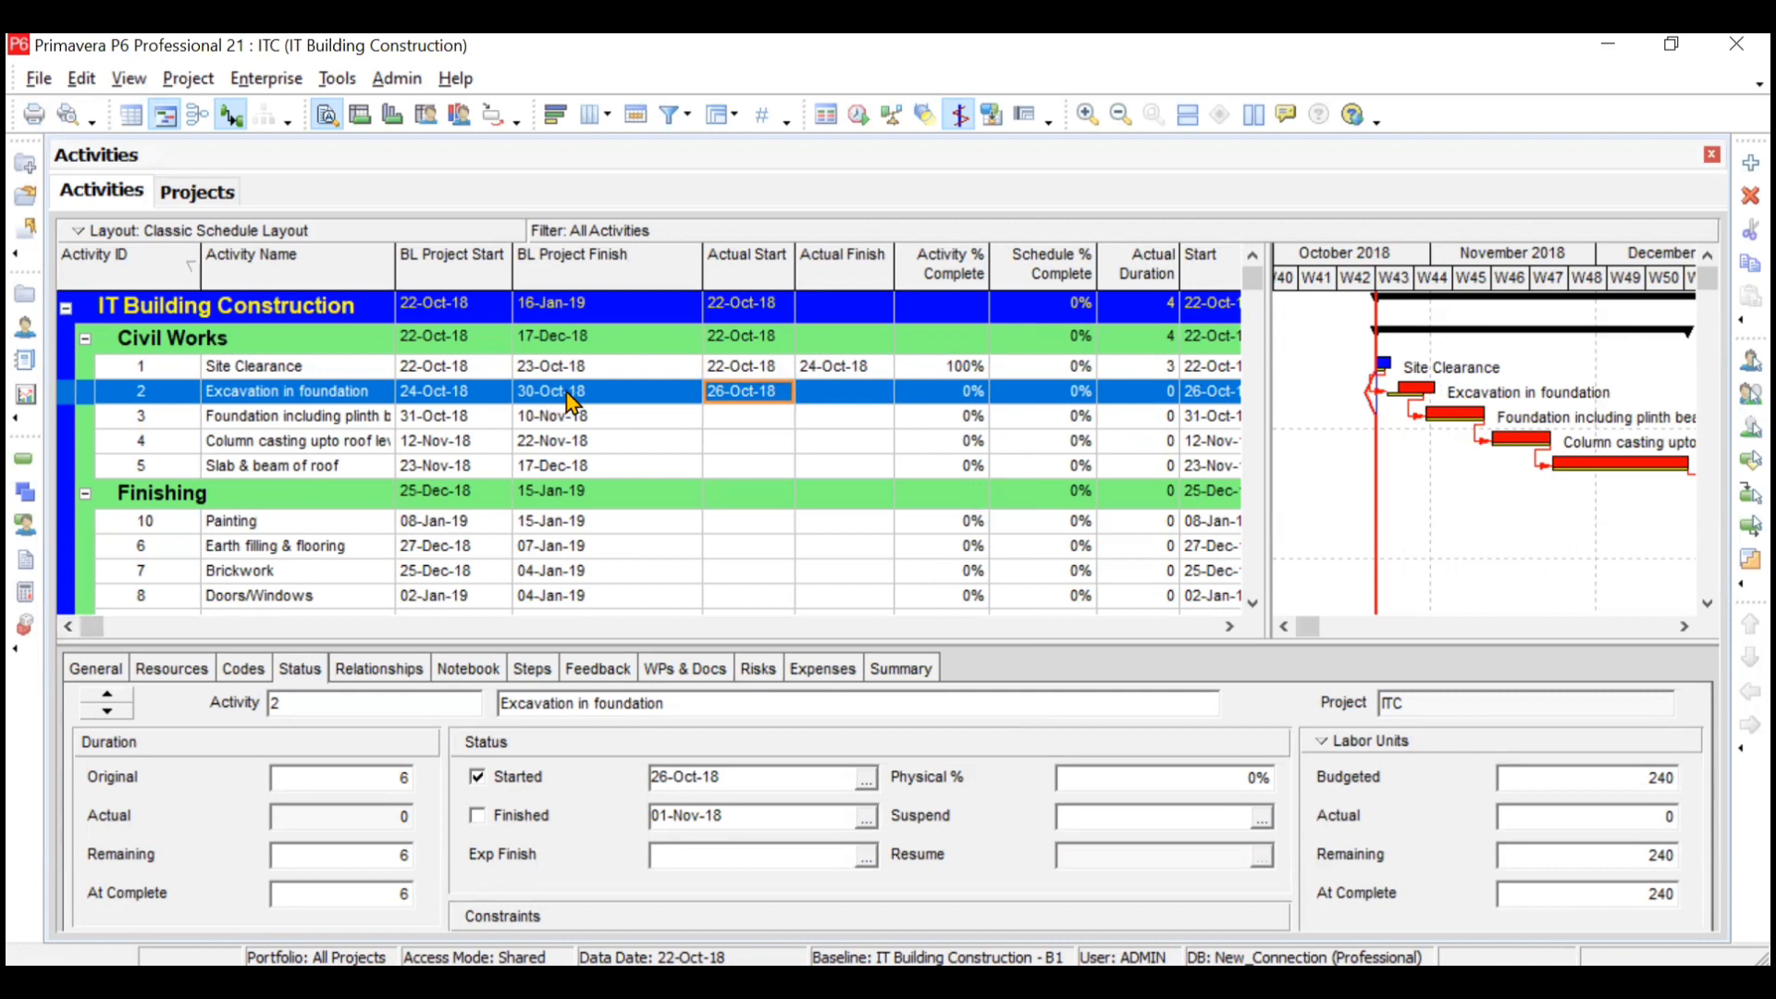
{"action": "left_click", "coordinate": [830, 396]}
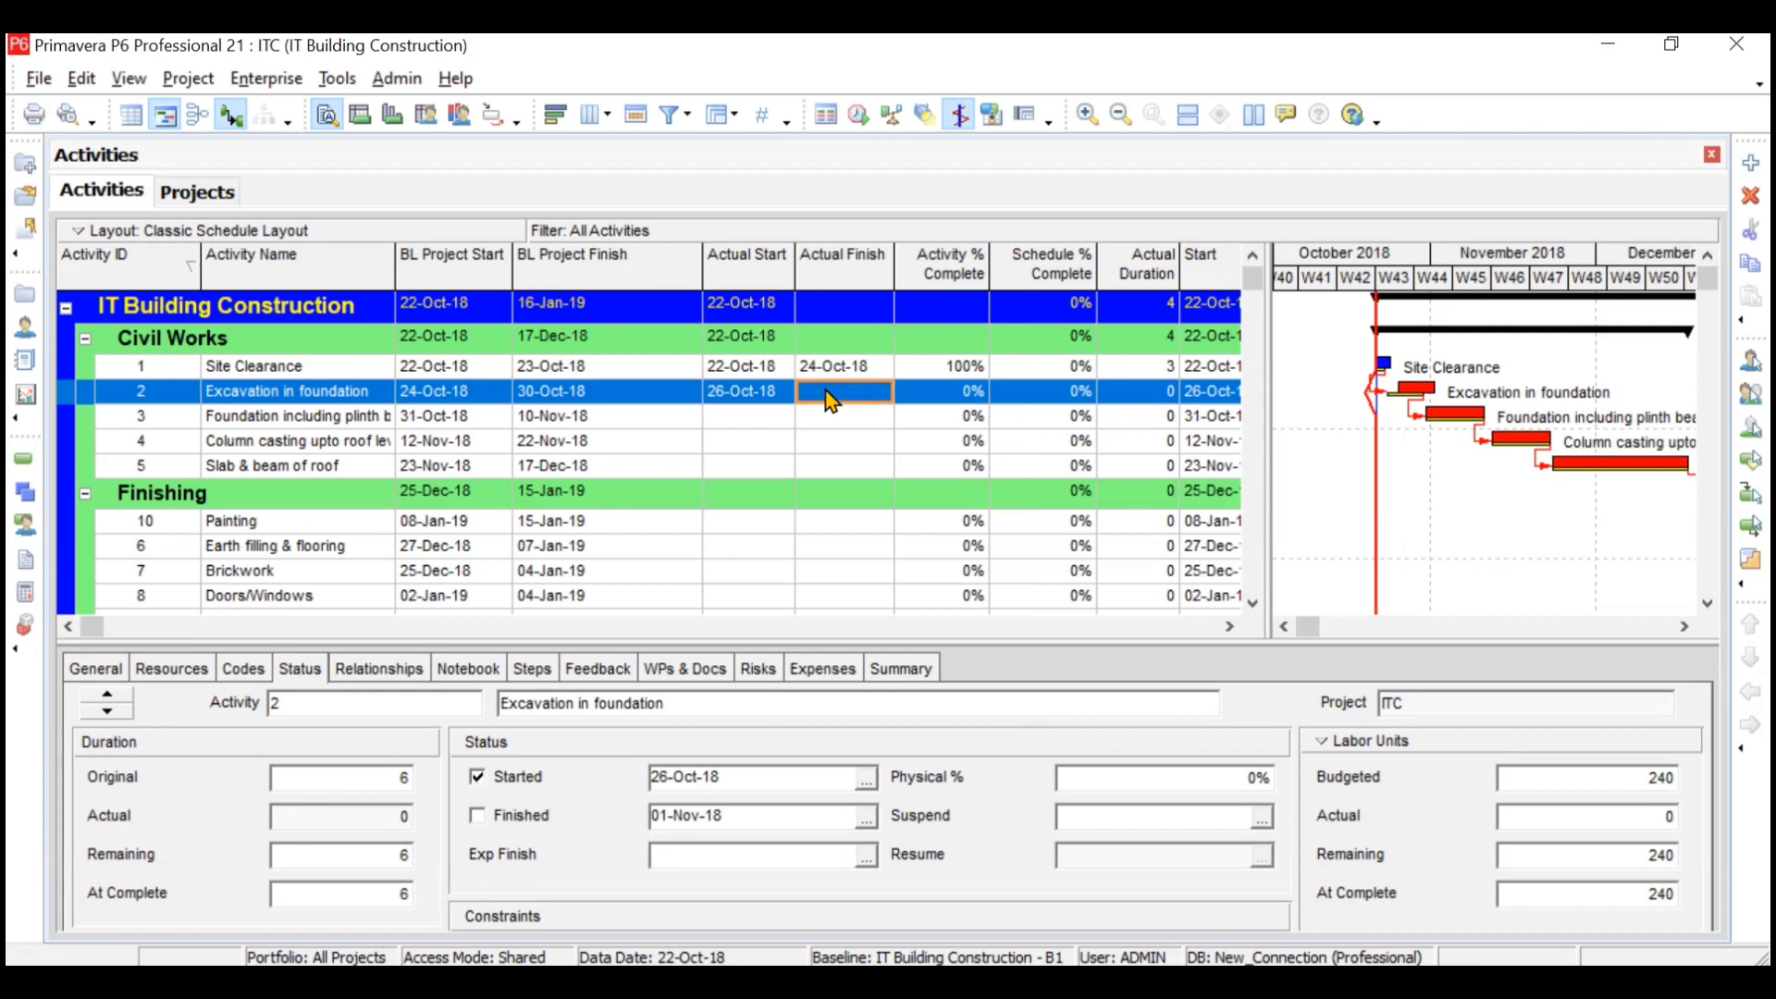
{"action": "left_click", "coordinate": [477, 817]}
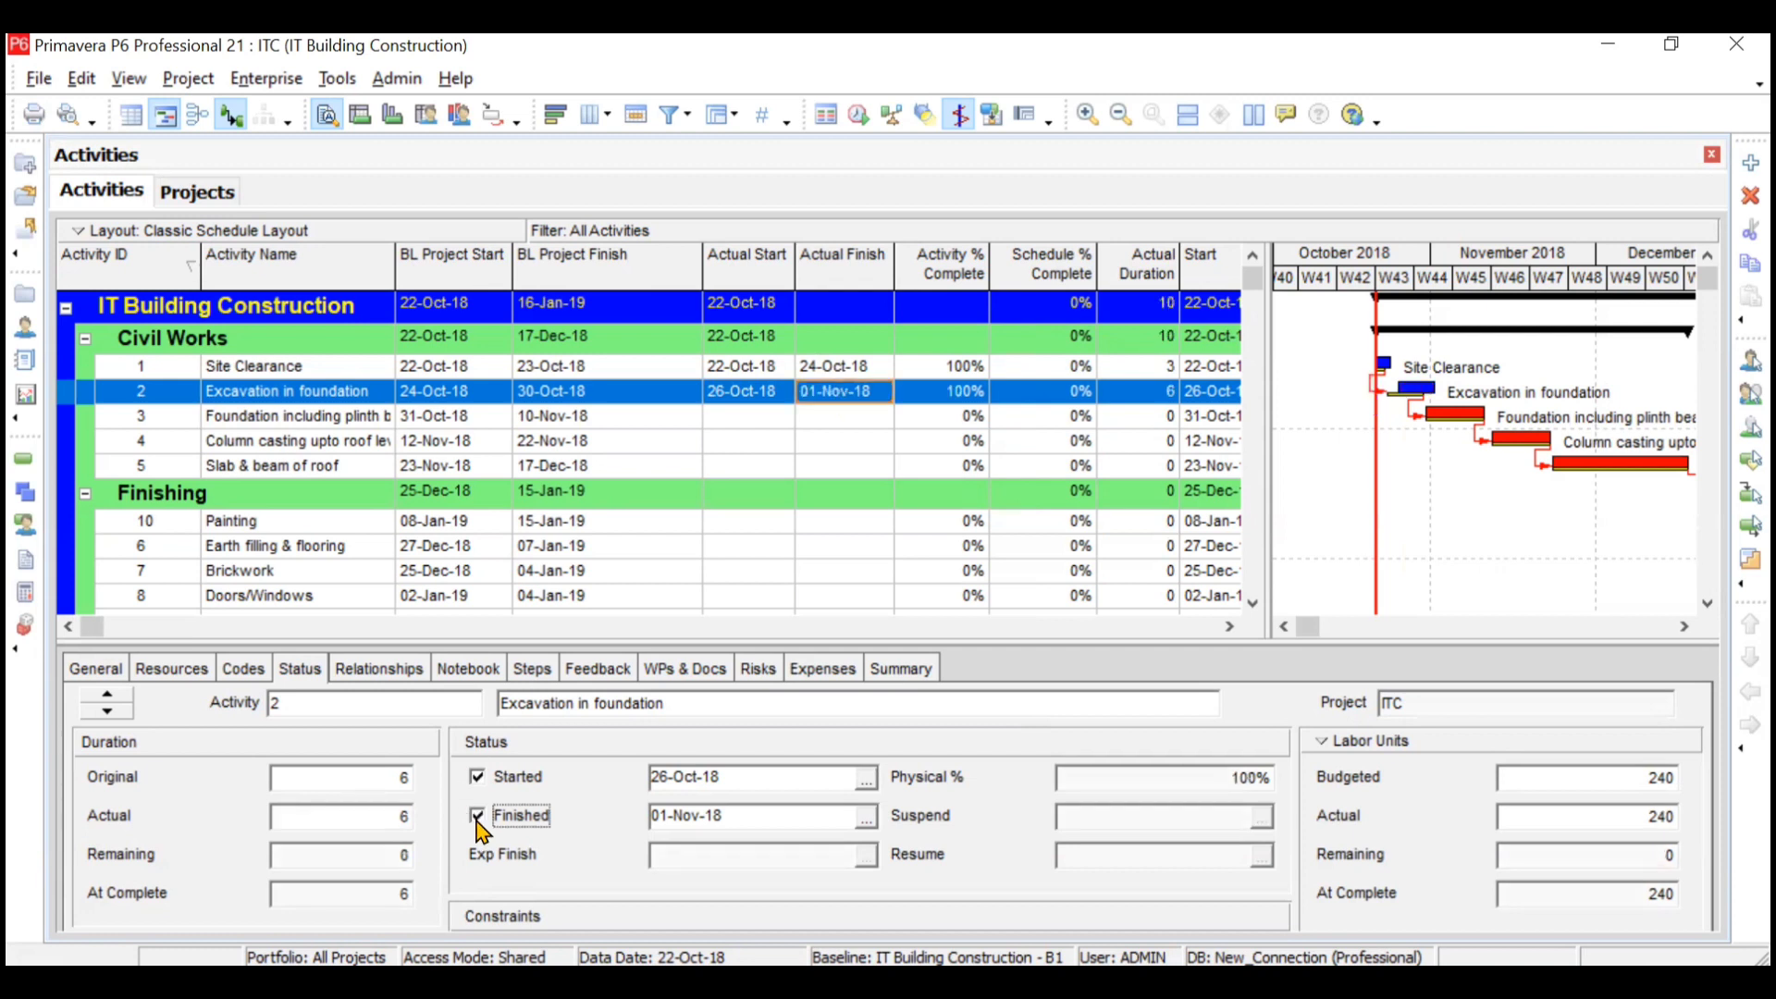
{"action": "left_click", "coordinate": [866, 818]}
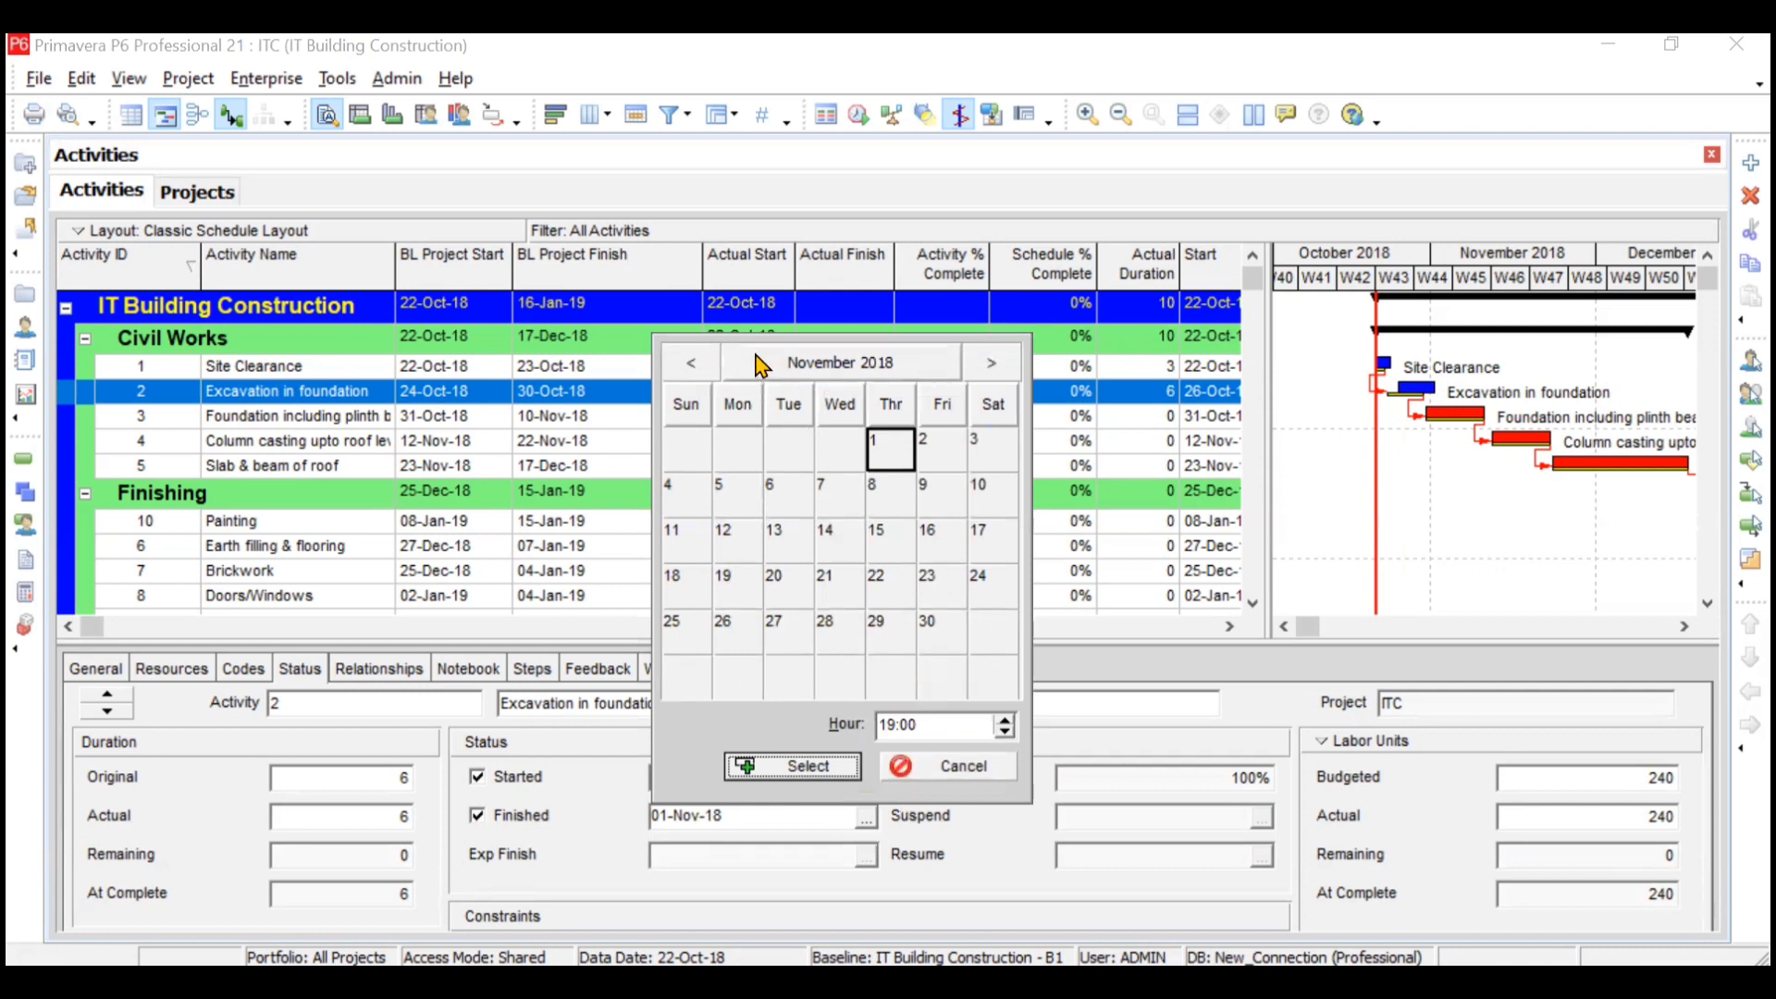
{"action": "left_click", "coordinate": [691, 365]}
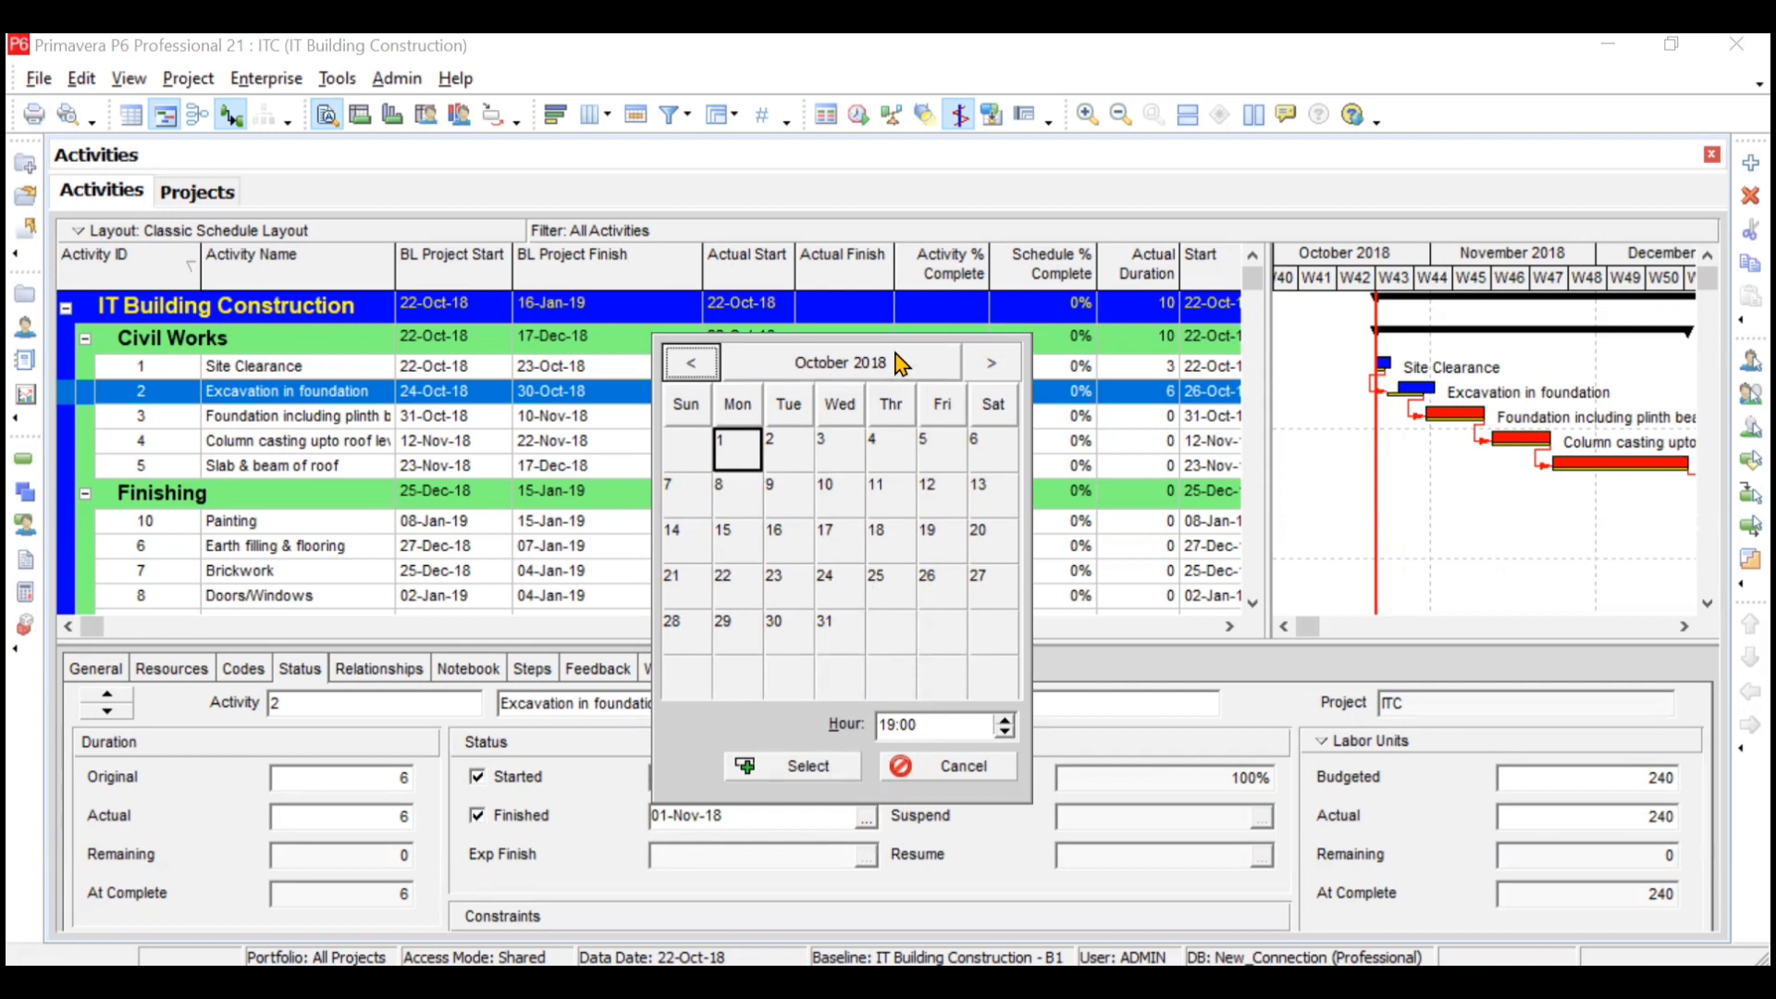
{"action": "left_click", "coordinate": [988, 767]}
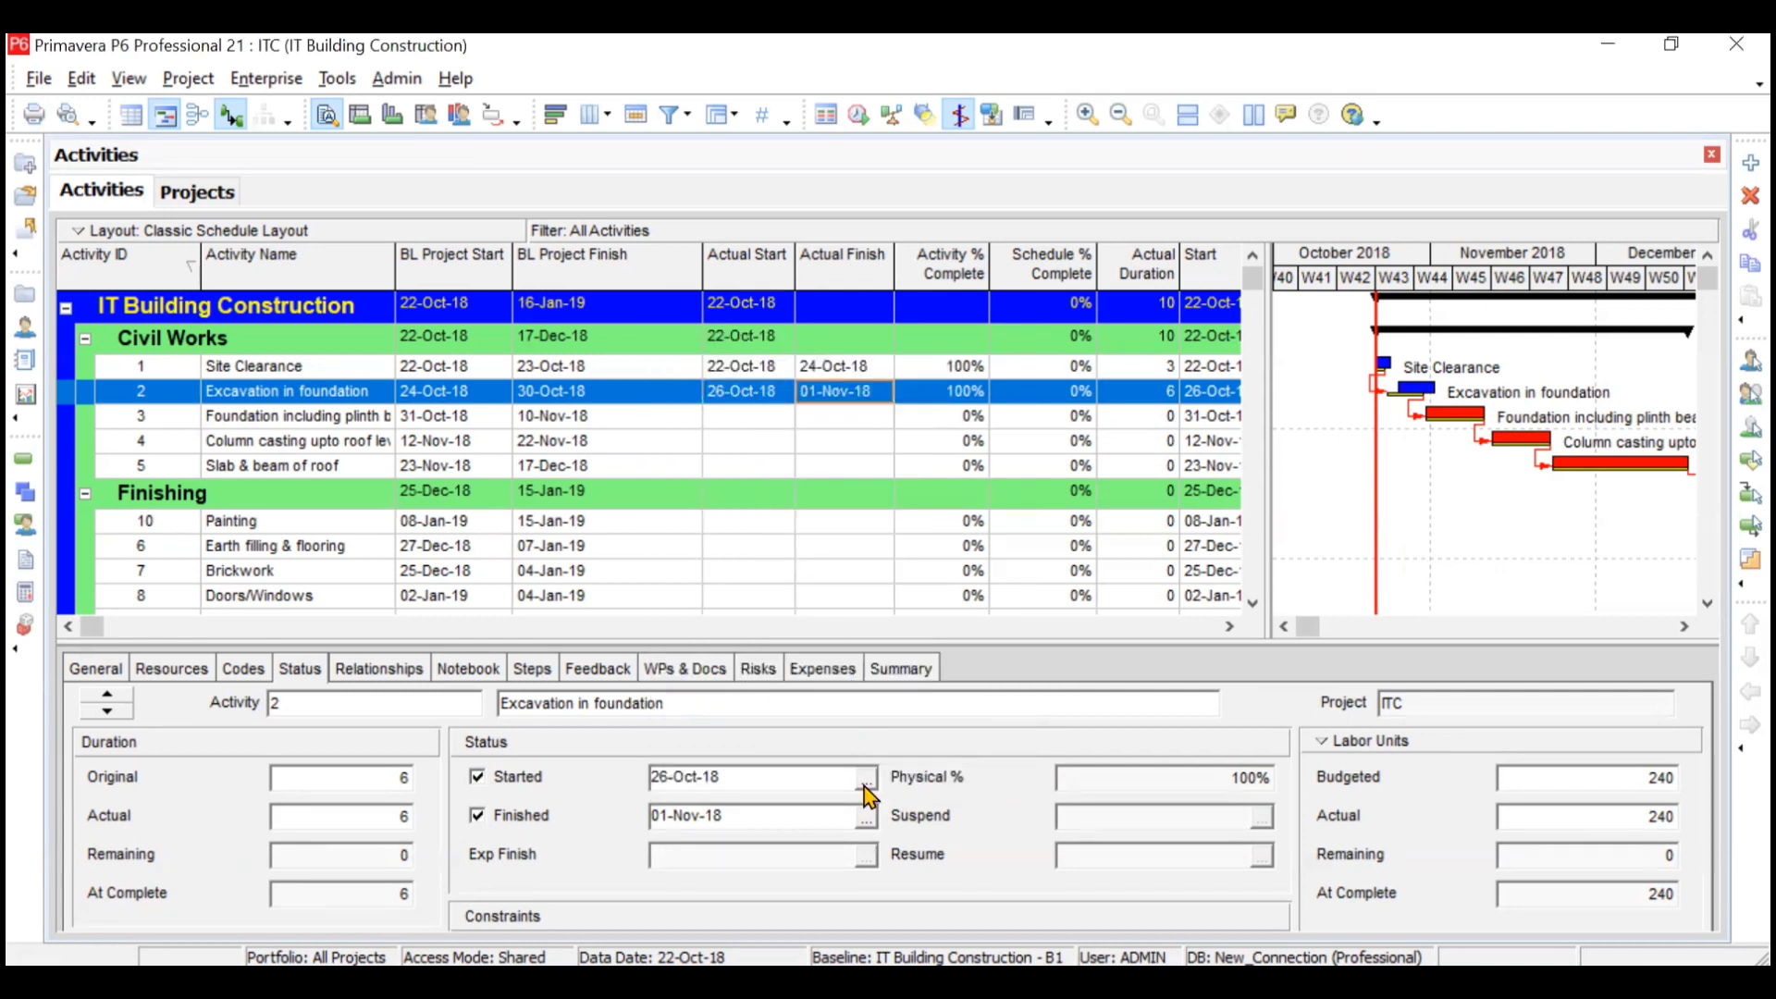
Set the actual finish date of Excavation in foundation to 30-Oct-18
{"action": "left_click", "coordinate": [867, 819]}
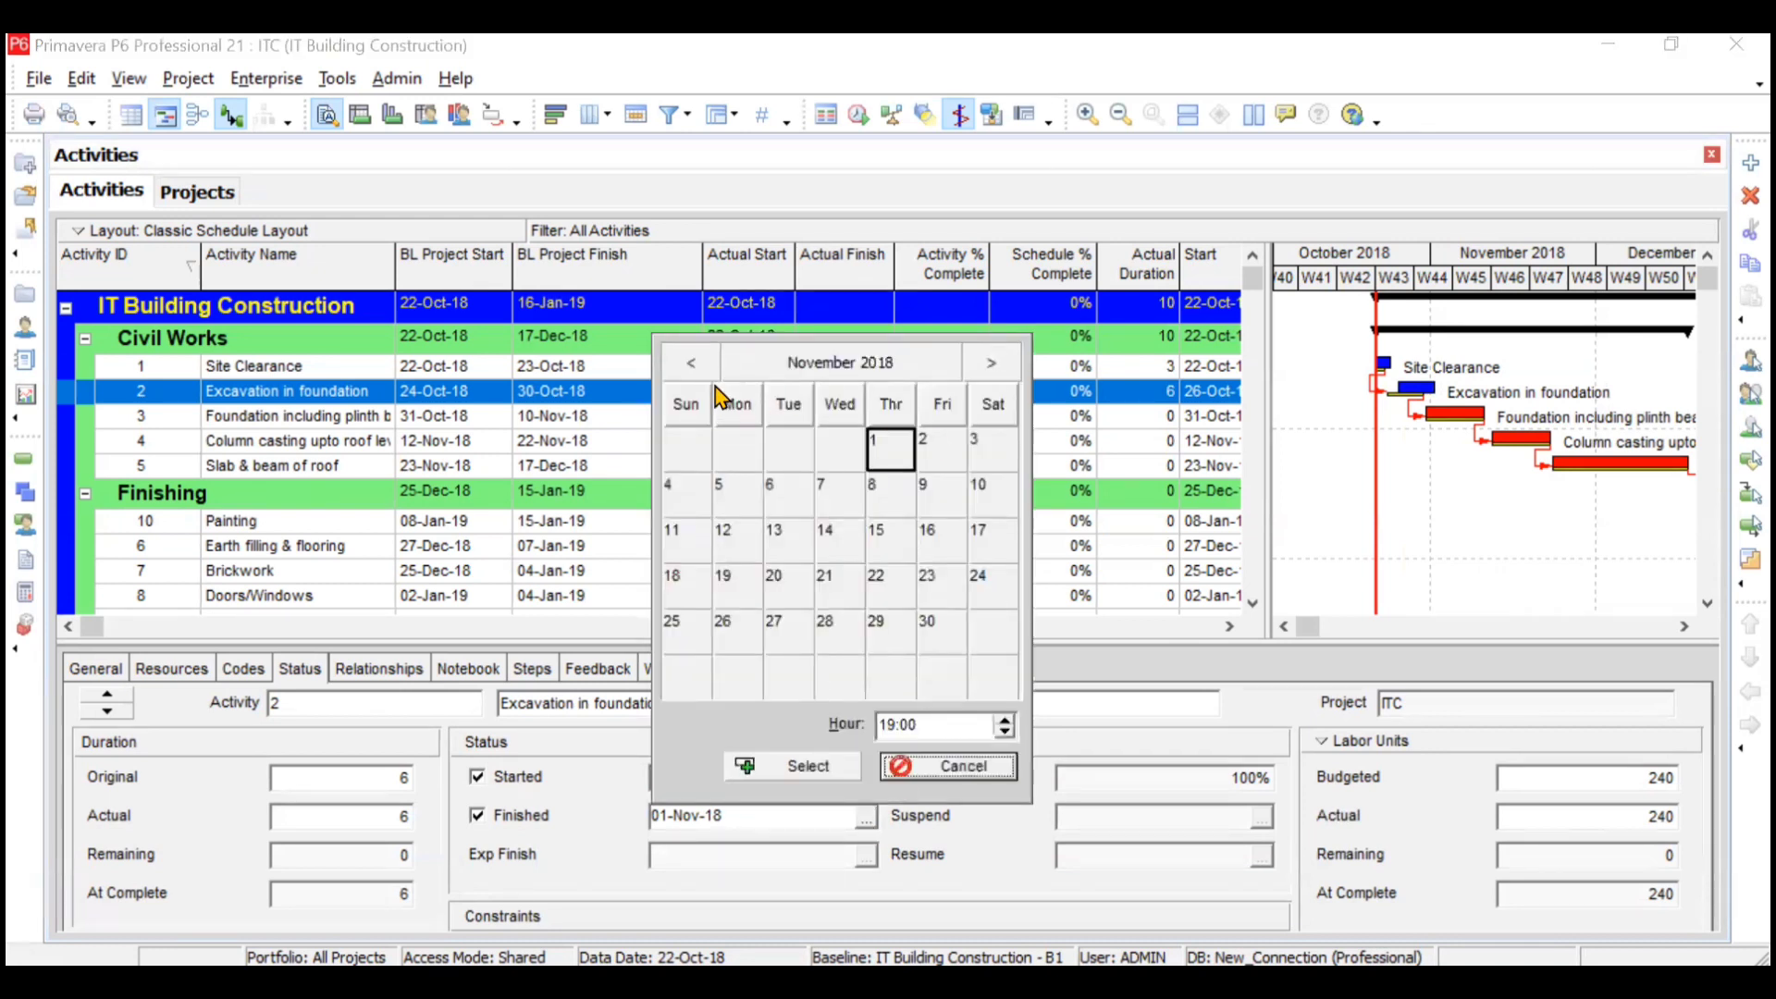
{"action": "left_click", "coordinate": [694, 364]}
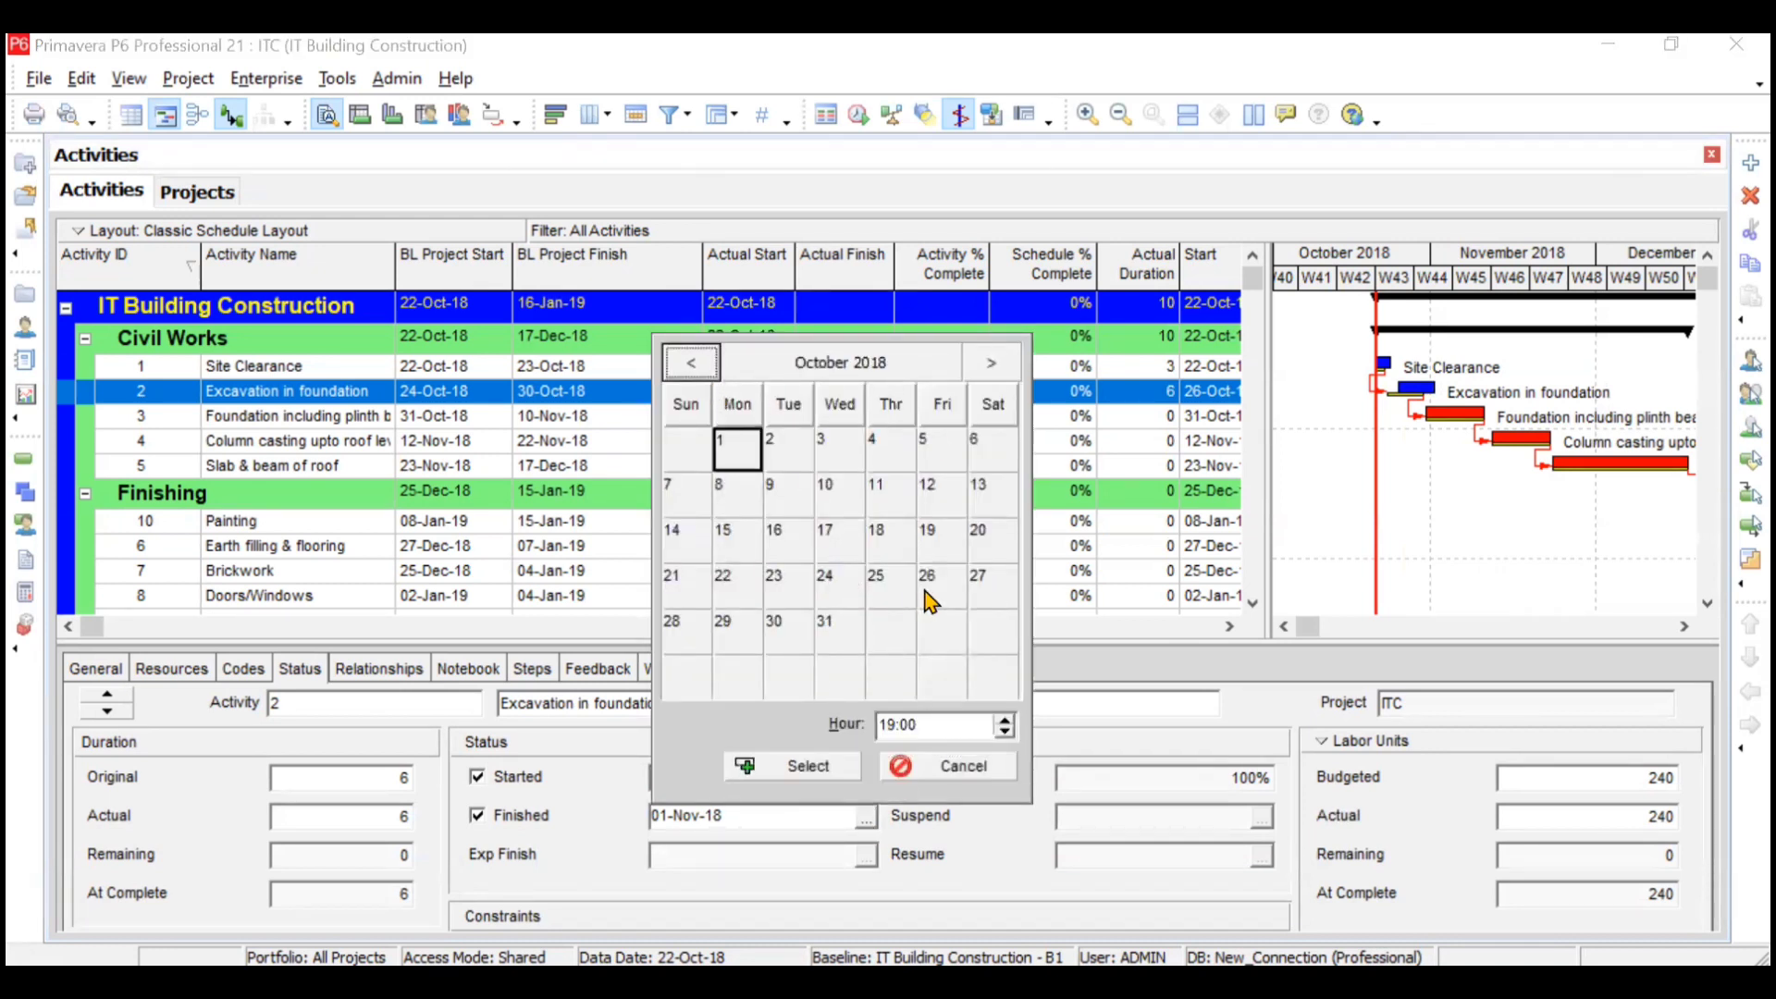
{"action": "left_click", "coordinate": [779, 639]}
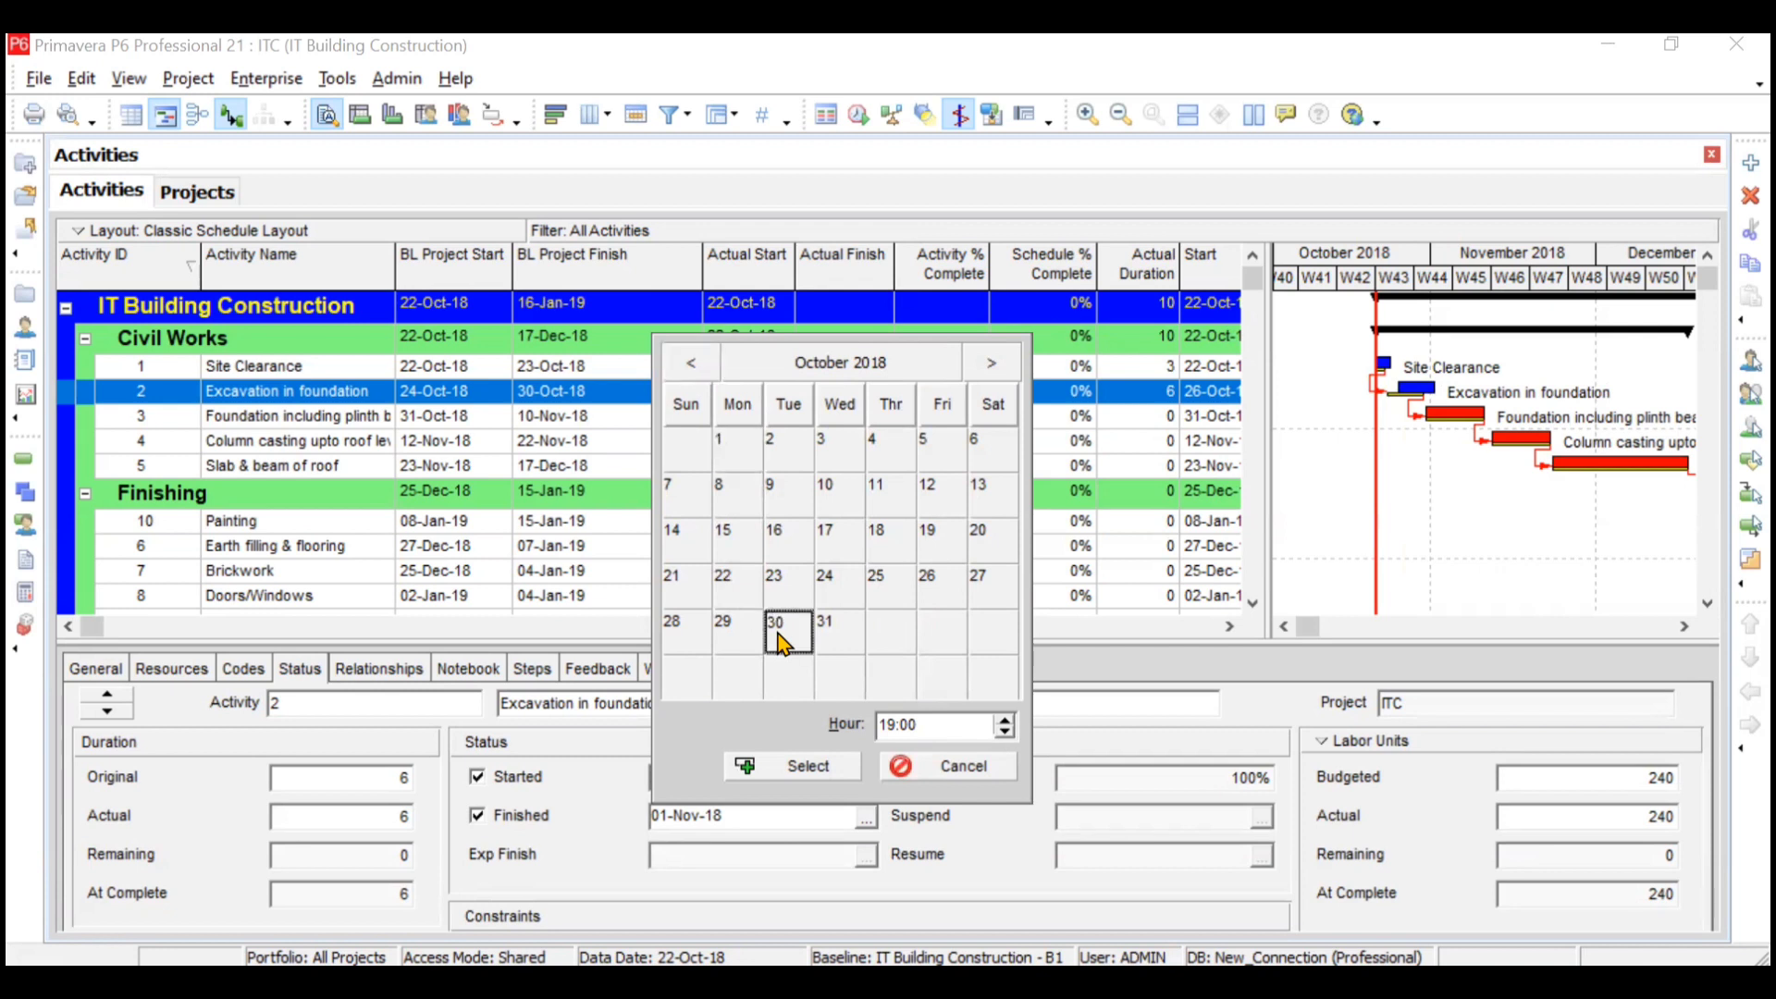
{"action": "left_click", "coordinate": [820, 767]}
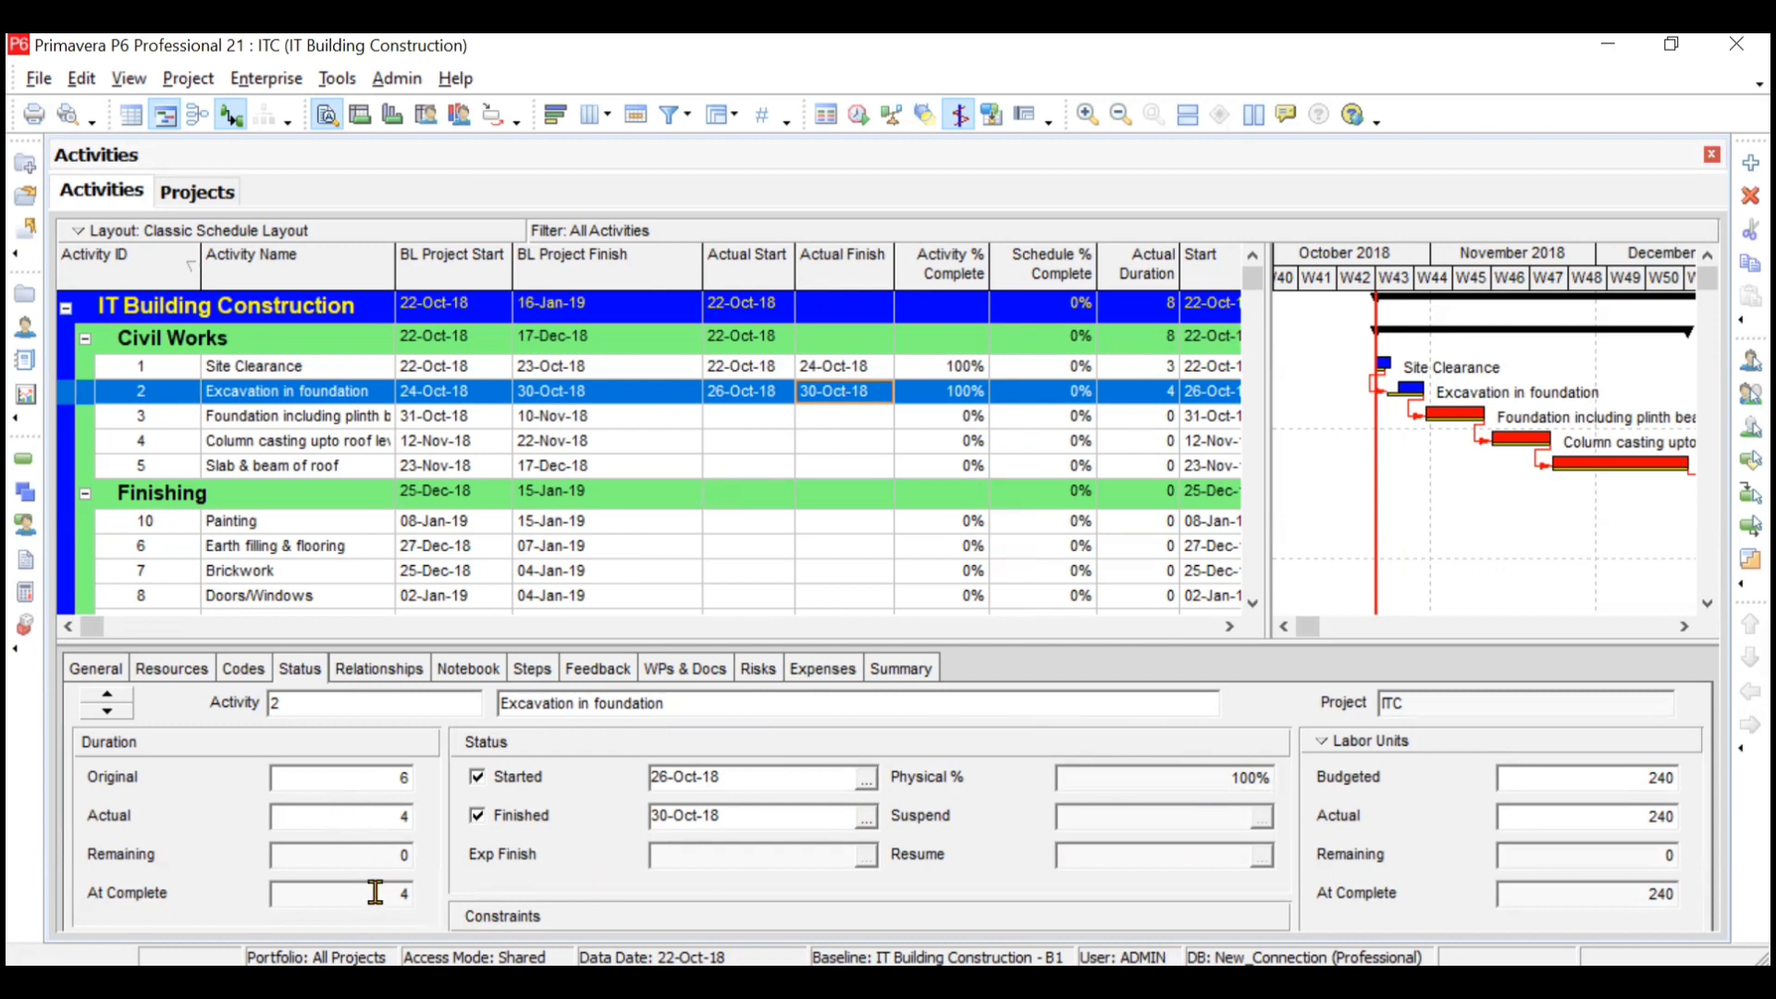
Mark Foundation including plinth beam as started on 31-Oct-18 and set its physical percent complete to 20%
{"action": "left_click", "coordinate": [747, 416]}
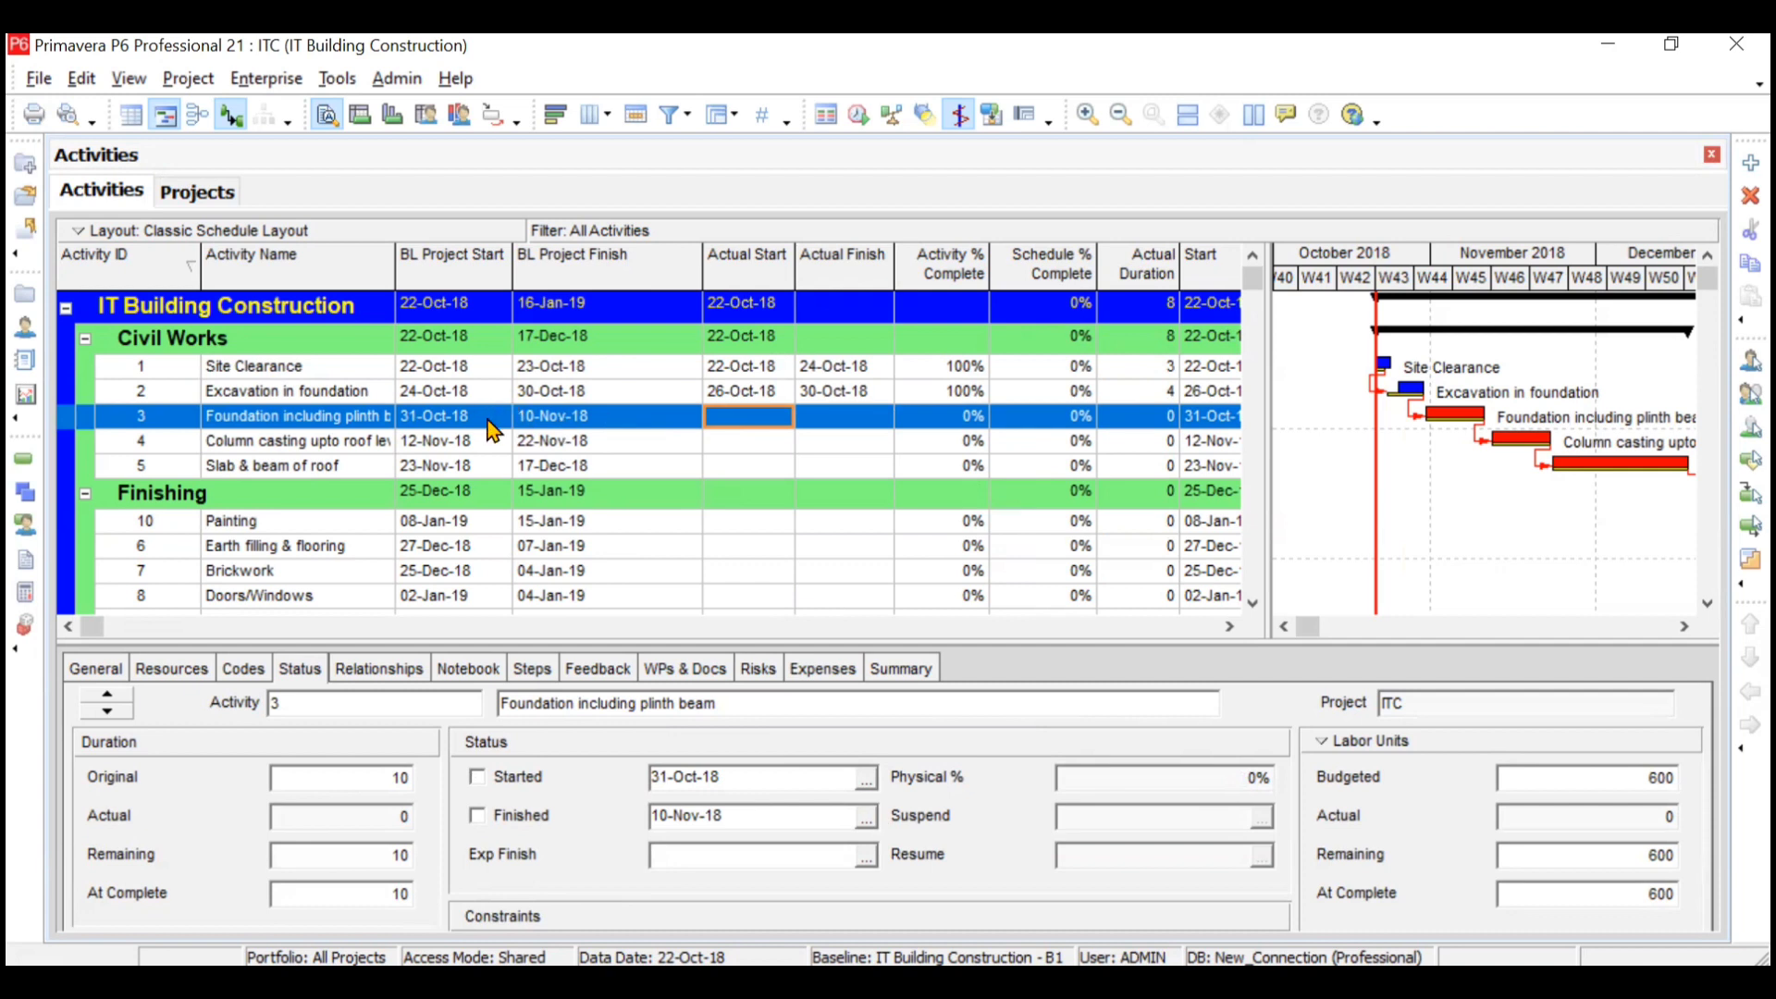
{"action": "left_click", "coordinate": [477, 778]}
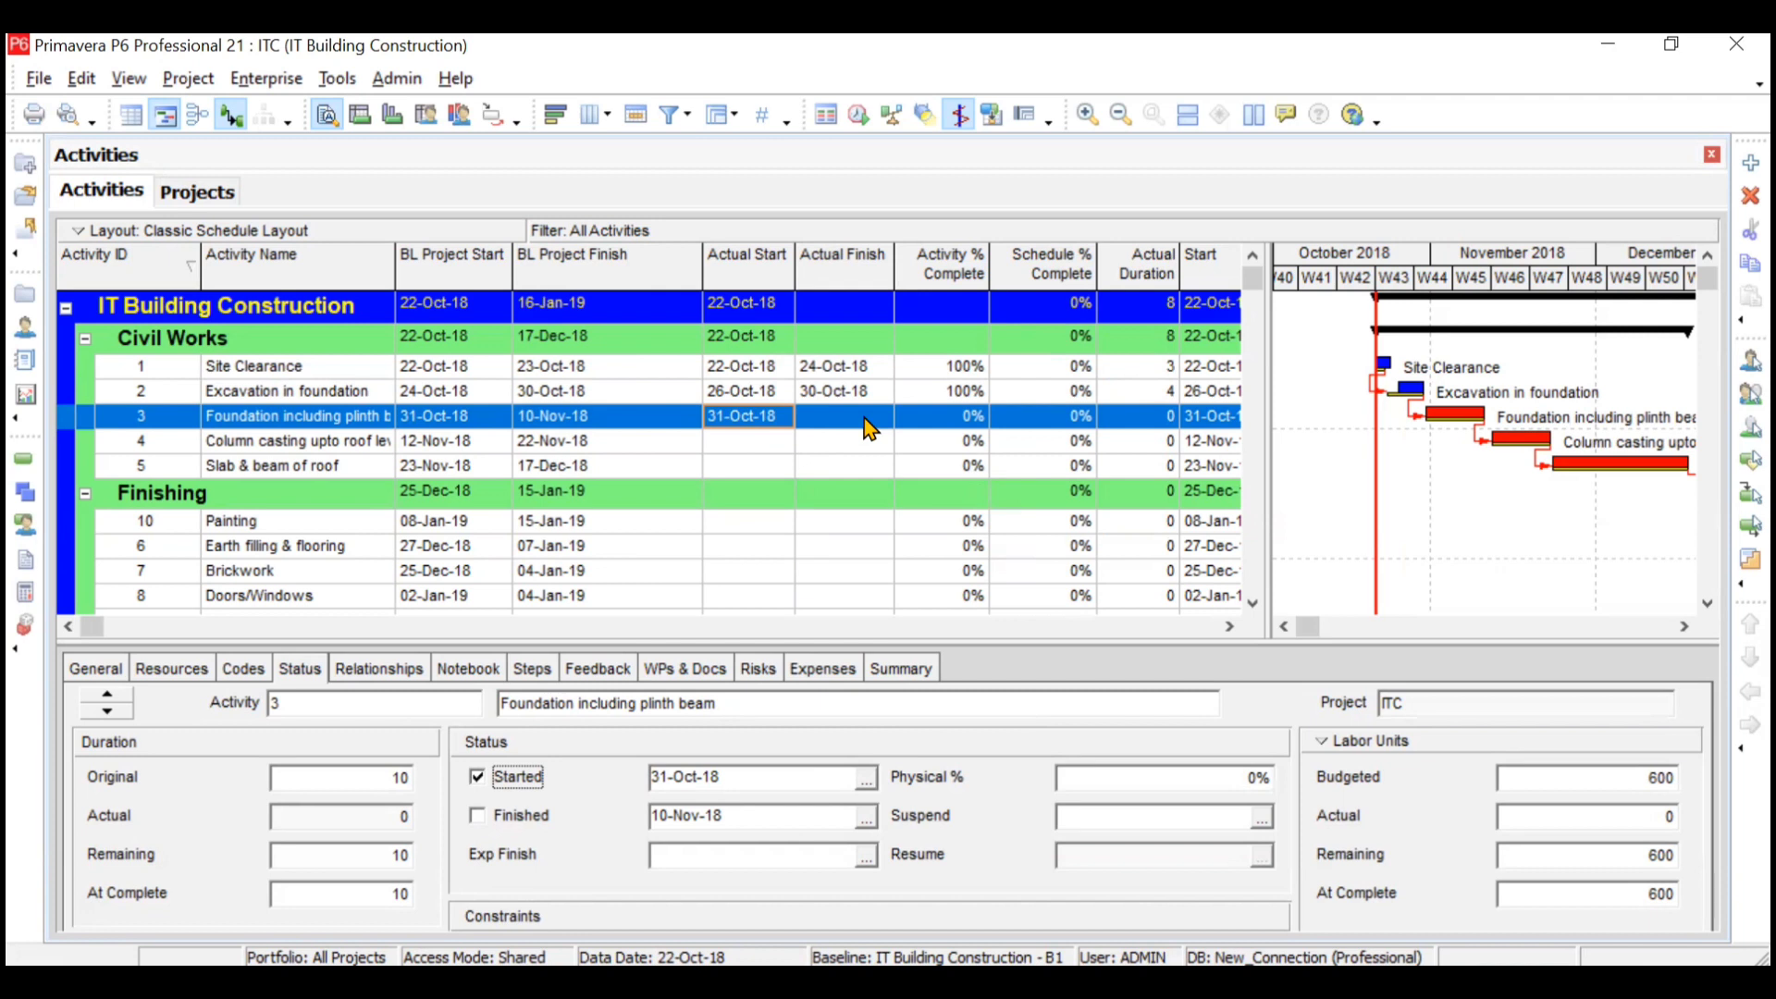
{"action": "left_click", "coordinate": [1228, 781]}
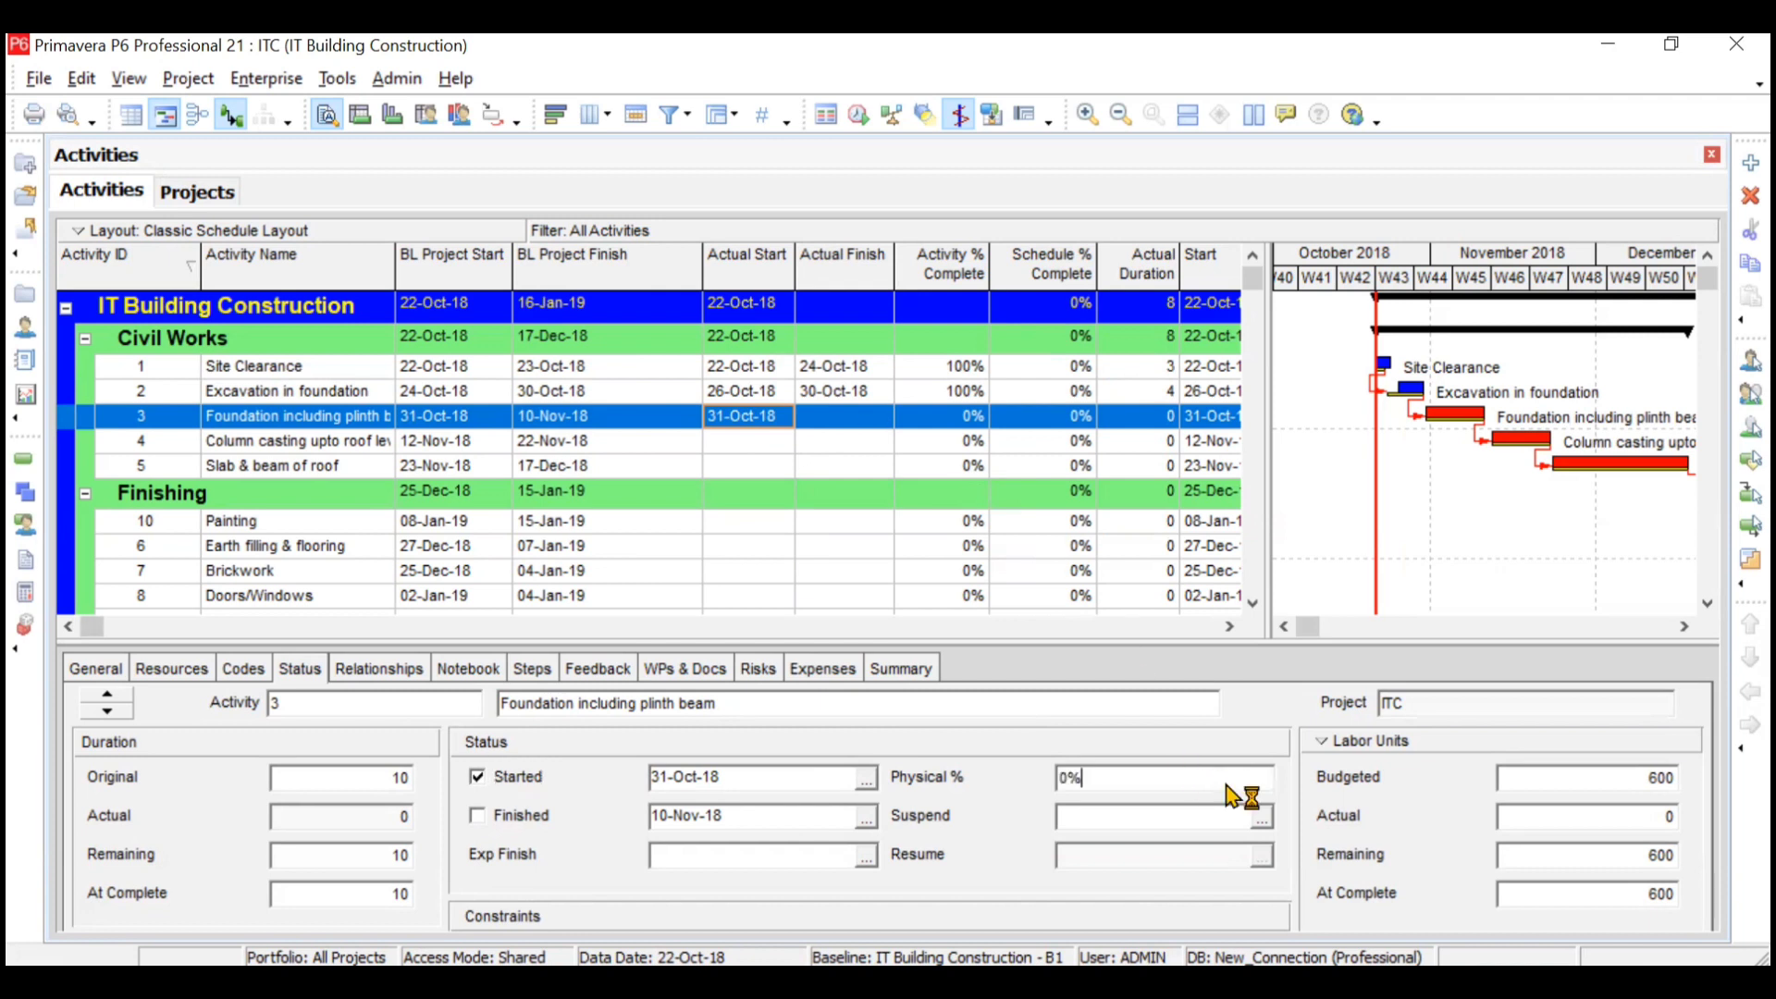
{"action": "key", "text": "BackSpace"}
{"action": "key", "text": "BackSpace"}
{"action": "type", "text": "20%"}
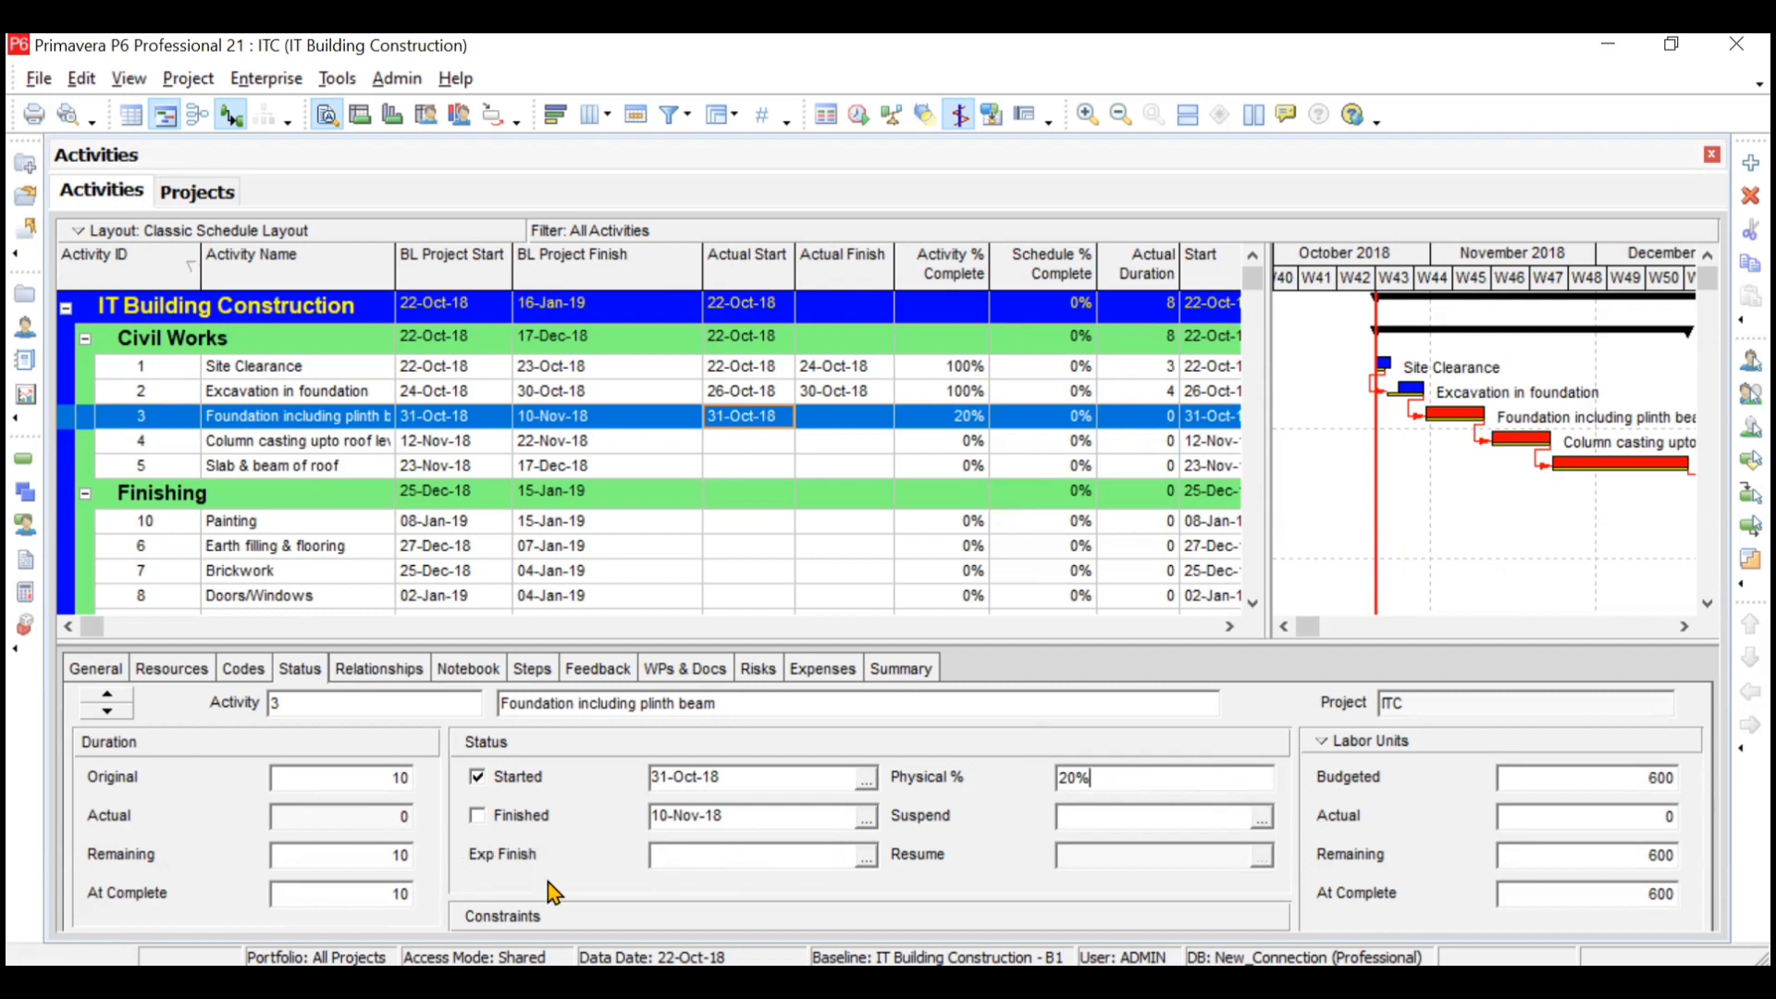
Set the remaining duration of Foundation including plinth beam to 8 days
{"action": "left_click", "coordinate": [361, 845]}
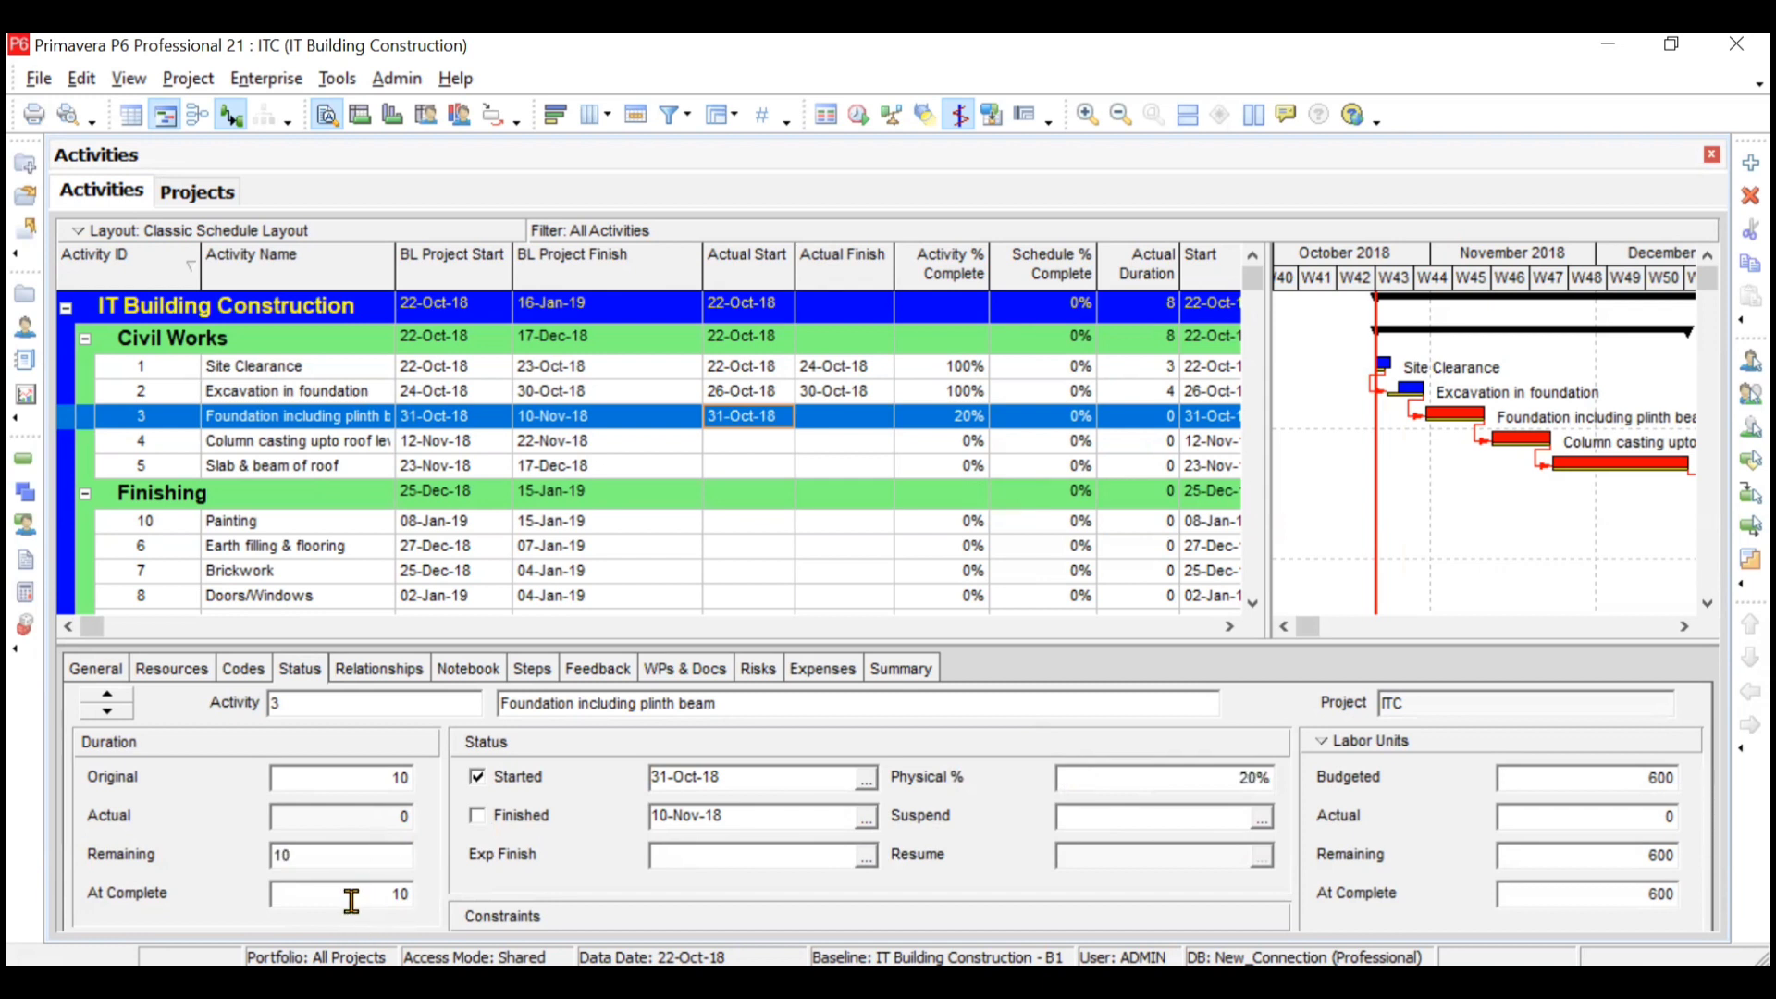
{"action": "left_click", "coordinate": [352, 890]}
{"action": "left_click", "coordinate": [340, 854]}
{"action": "key", "text": "BackSpace"}
{"action": "key", "text": "BackSpace"}
{"action": "type", "text": "8"}
{"action": "key", "text": "Return"}
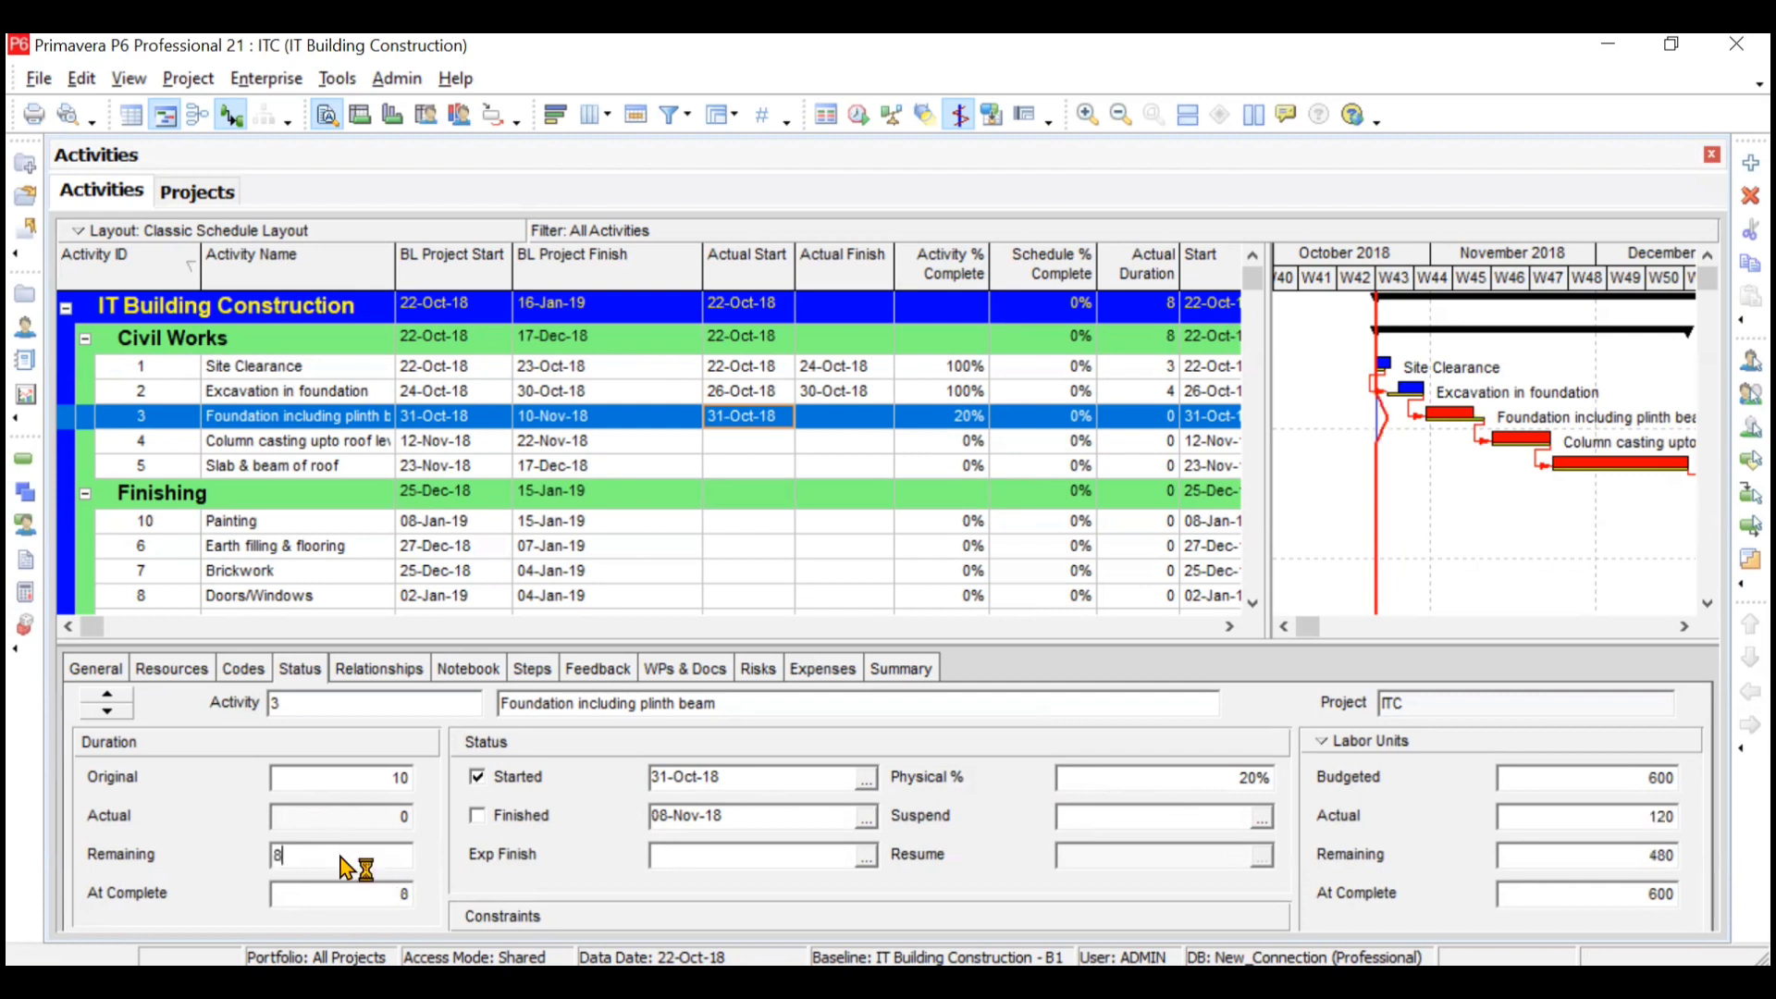
{"action": "left_click", "coordinate": [366, 895]}
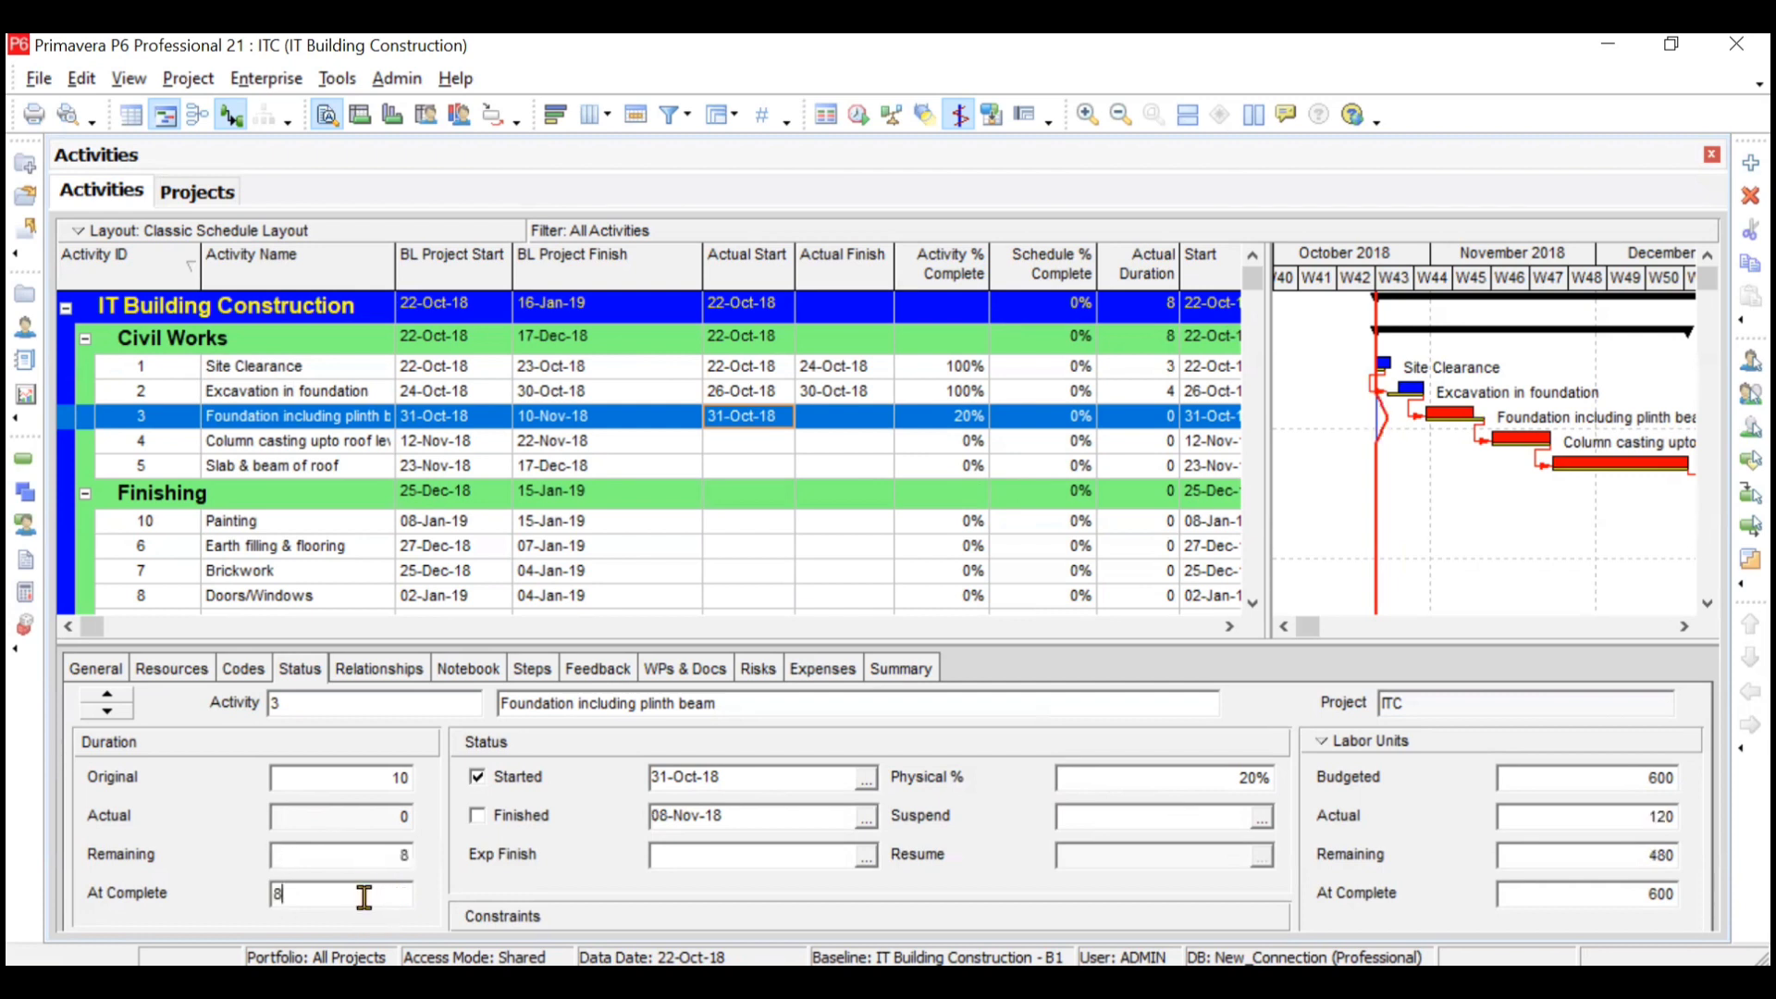
{"action": "left_click", "coordinate": [376, 814]}
{"action": "left_click", "coordinate": [629, 448]}
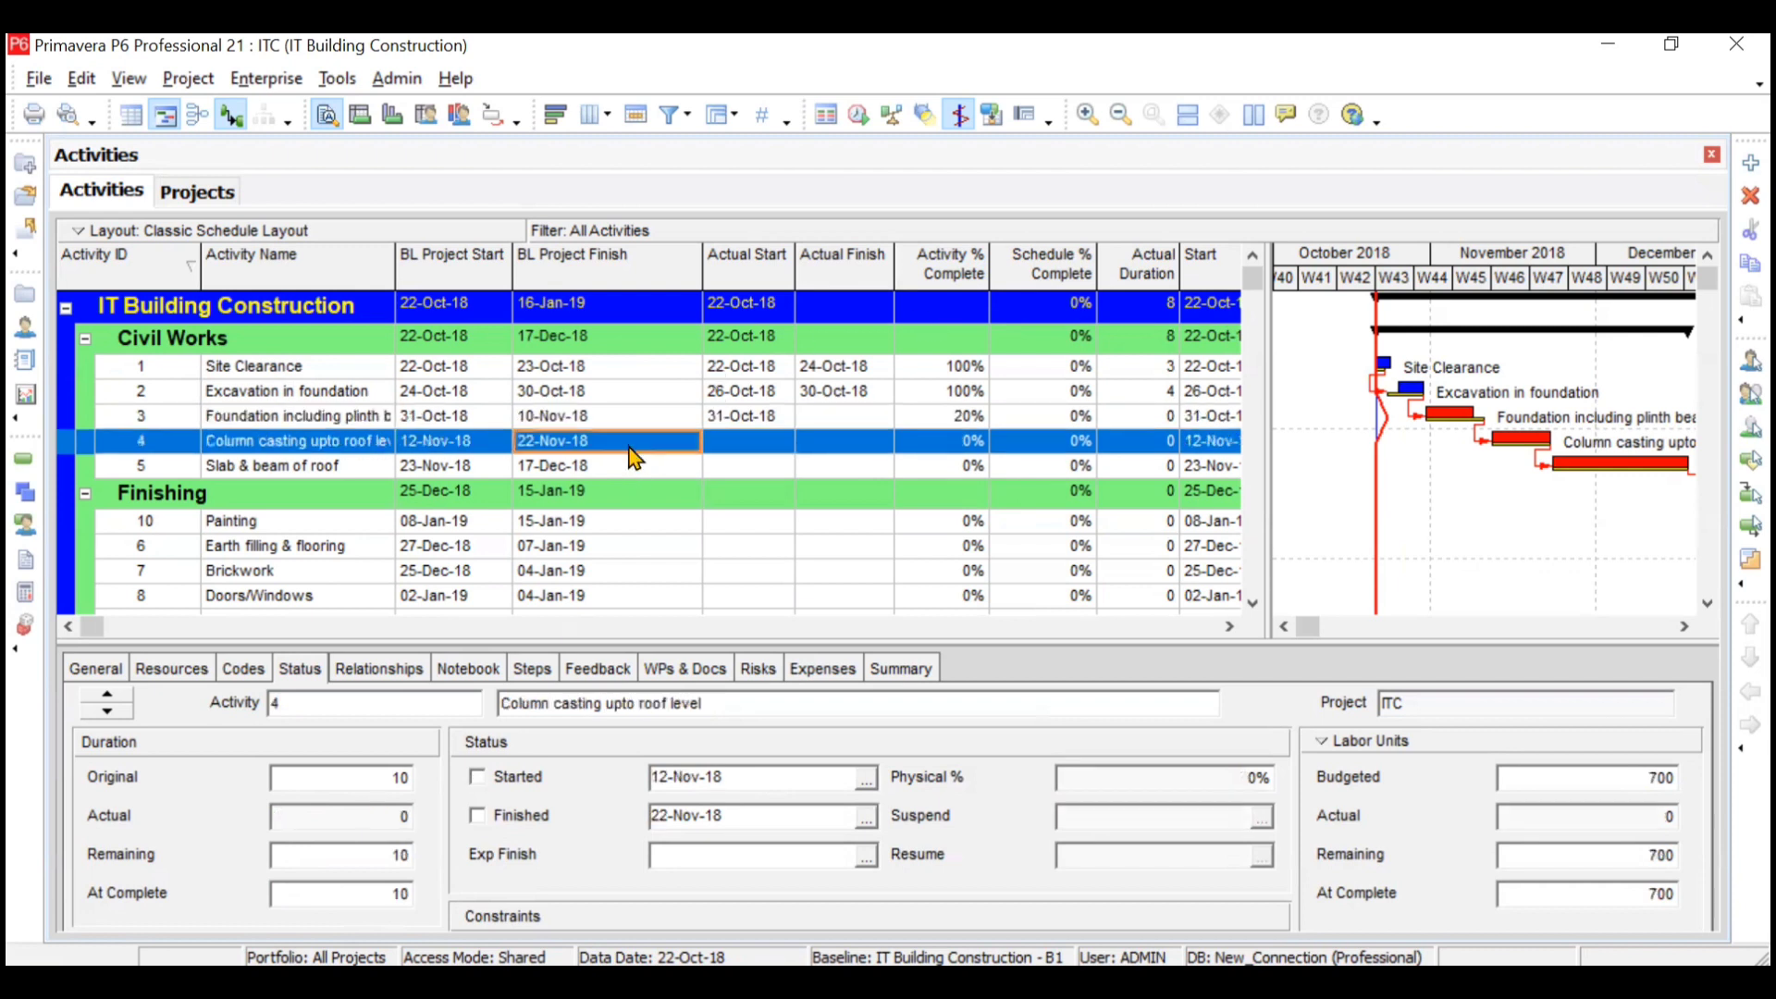
Reschedule the project with a data date of 05-Nov-18 08:00 applied to all open projects
{"action": "left_click", "coordinate": [1229, 626]}
{"action": "left_click", "coordinate": [1228, 627]}
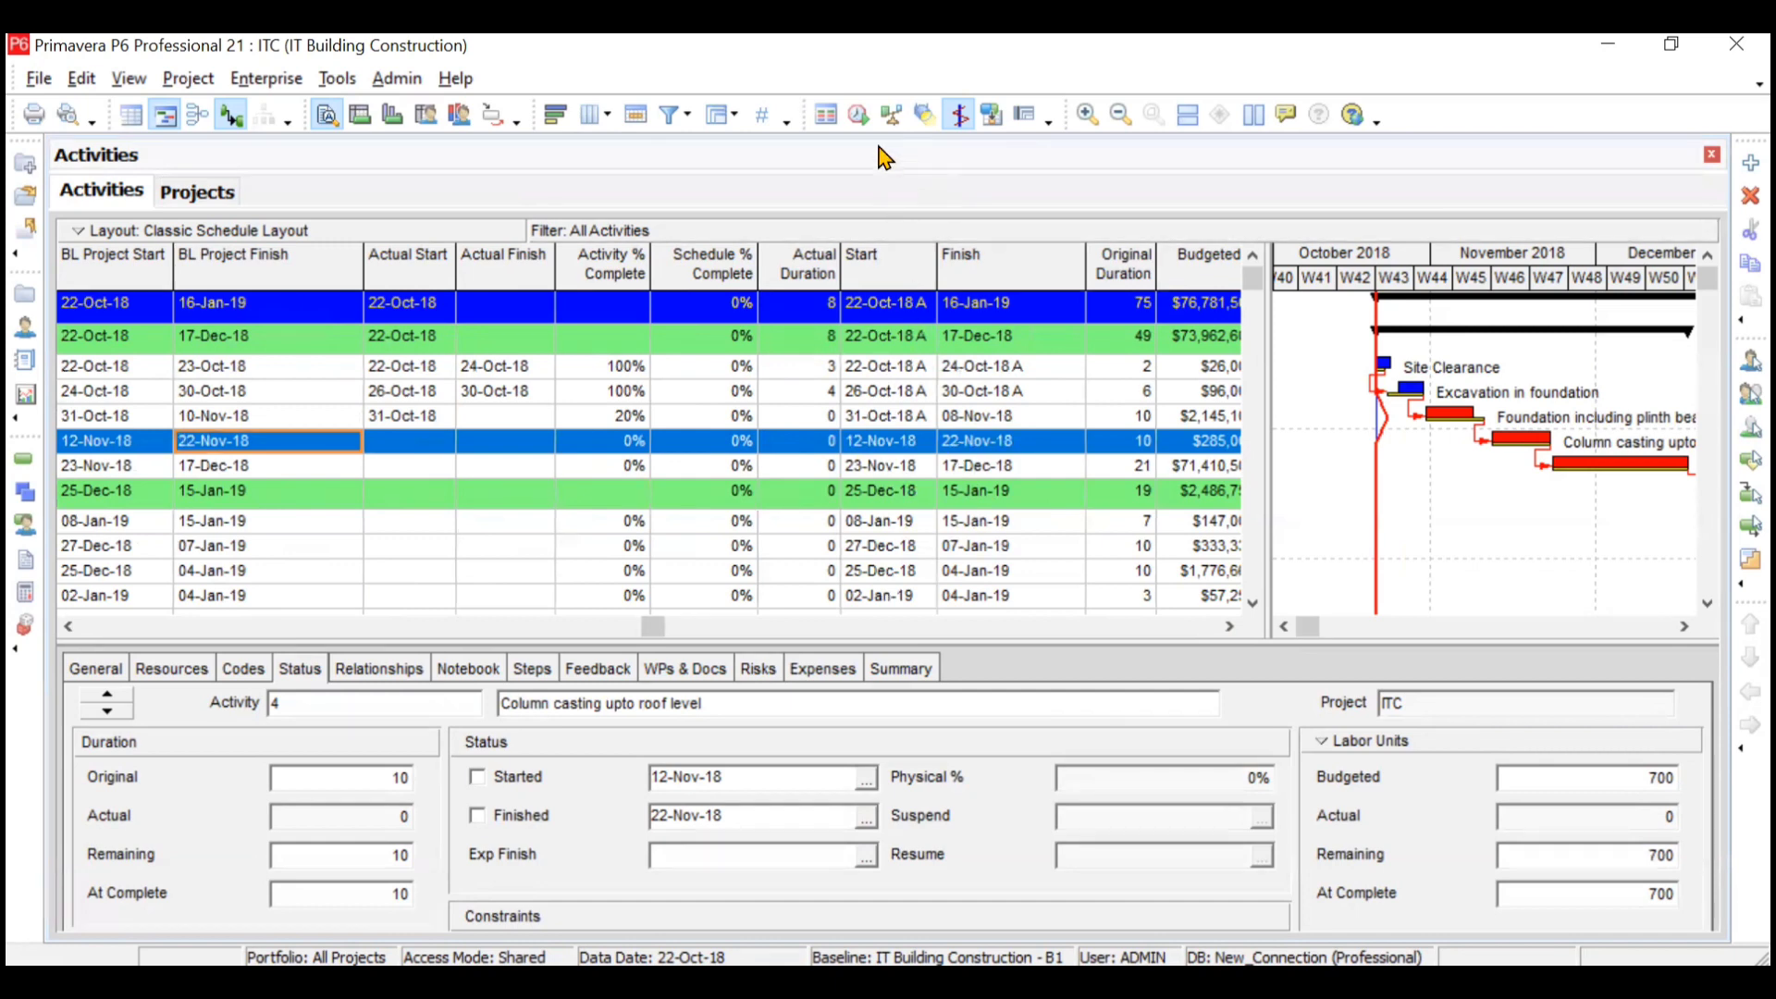
{"action": "left_click", "coordinate": [858, 117]}
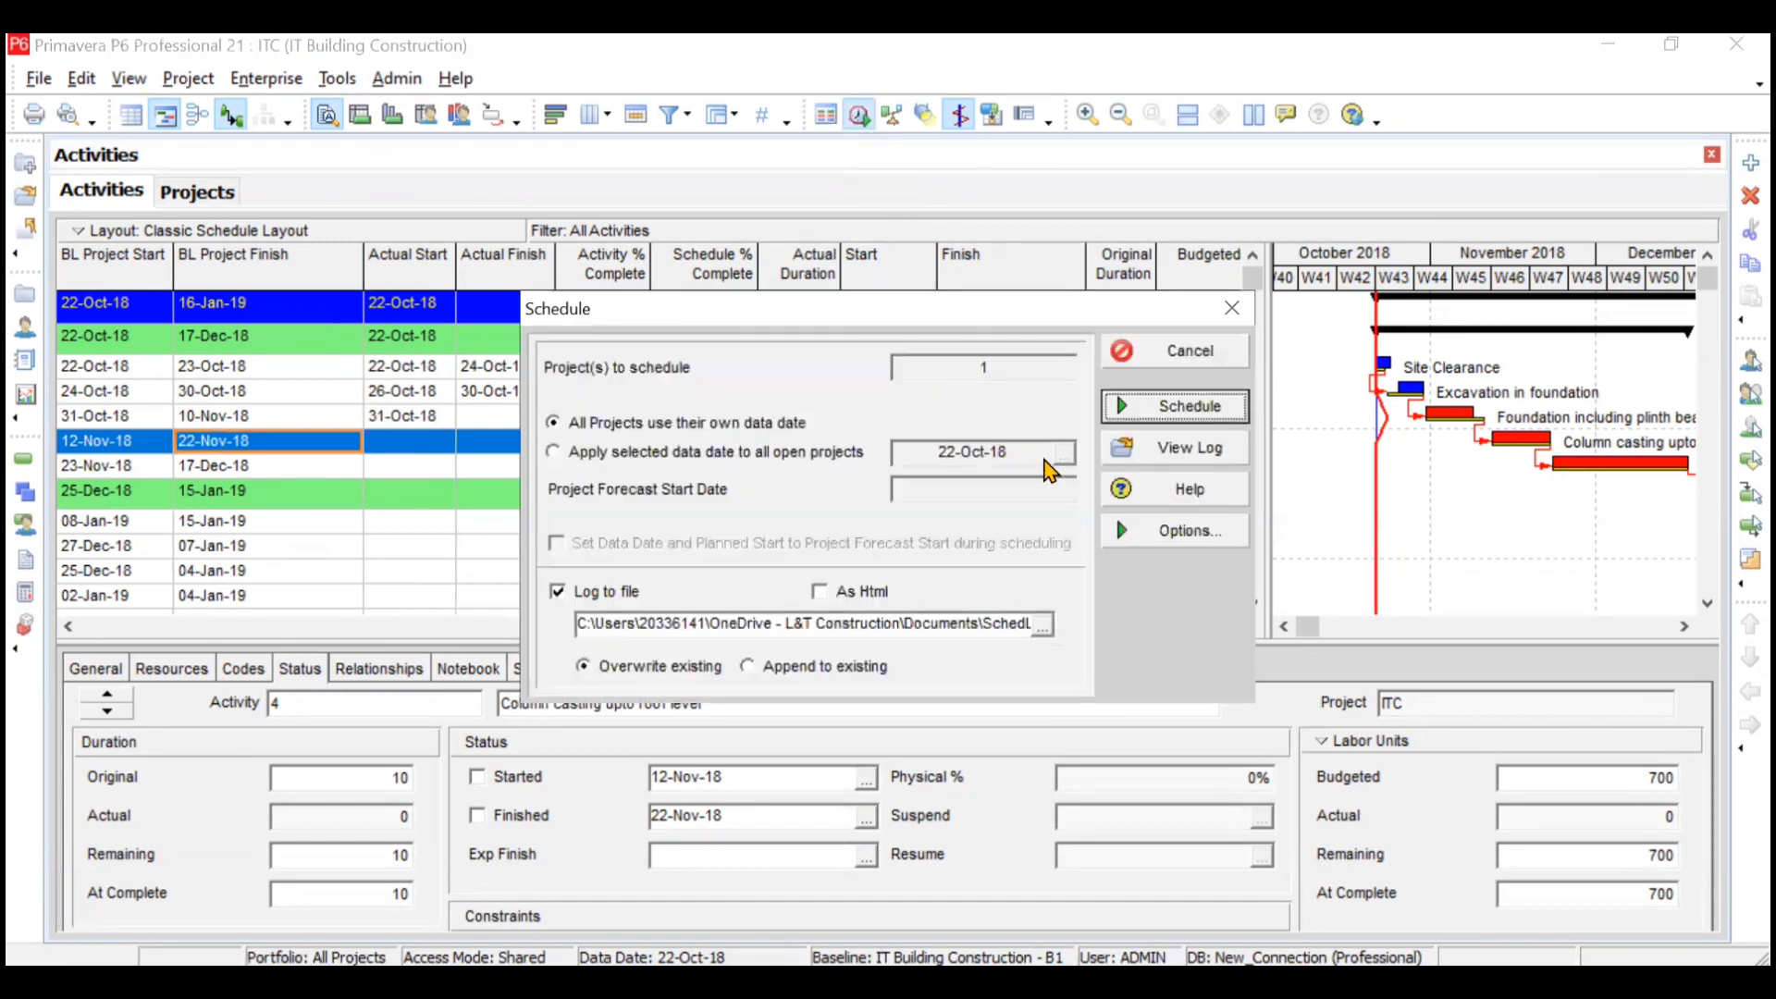
{"action": "left_click", "coordinate": [553, 452]}
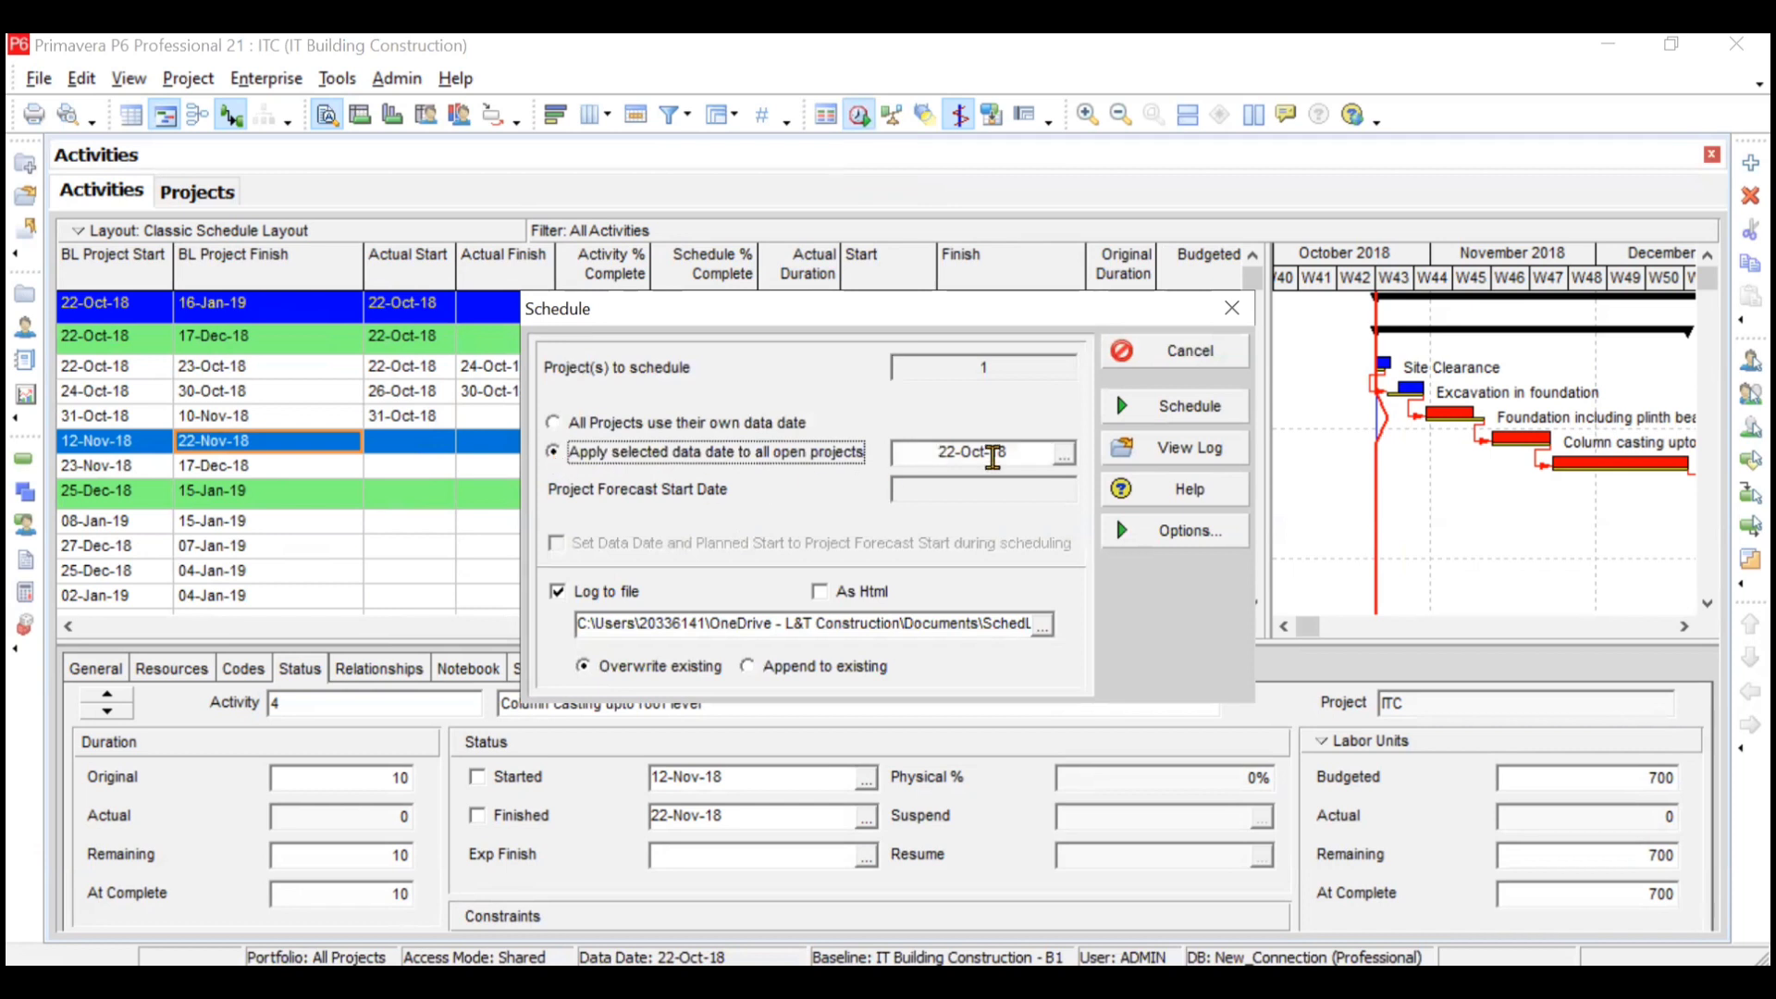
{"action": "left_click", "coordinate": [1064, 454]}
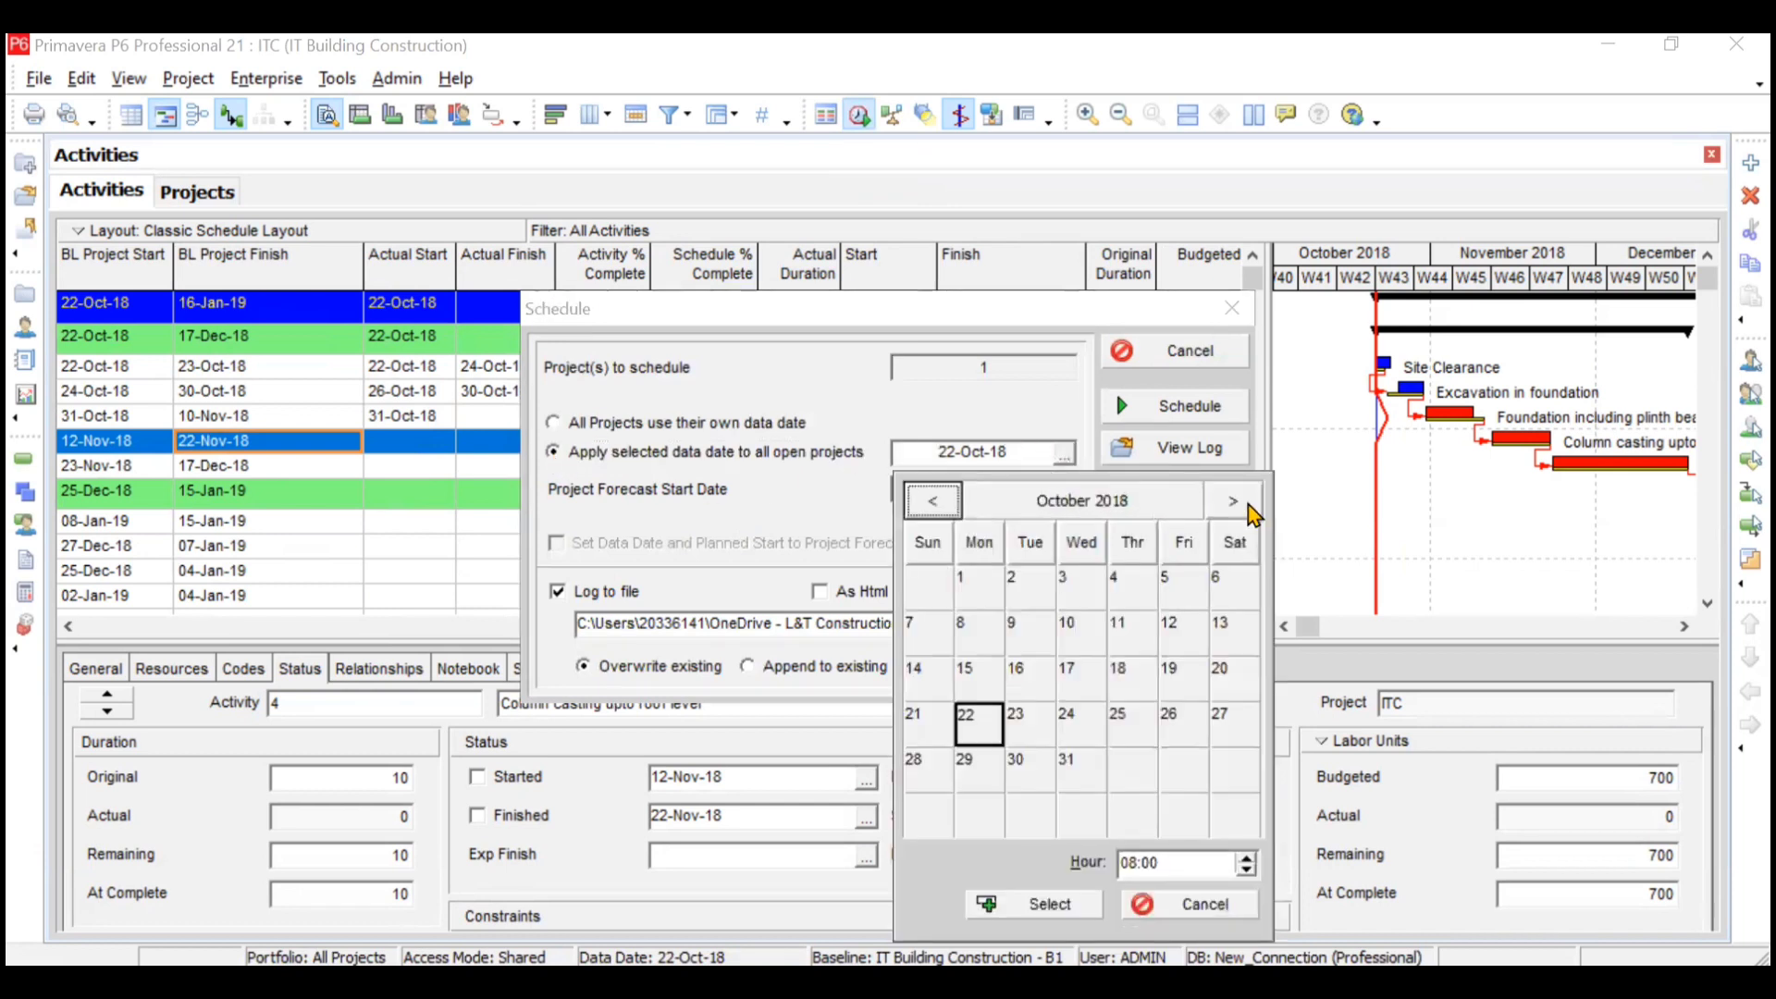
{"action": "left_click", "coordinate": [1239, 502]}
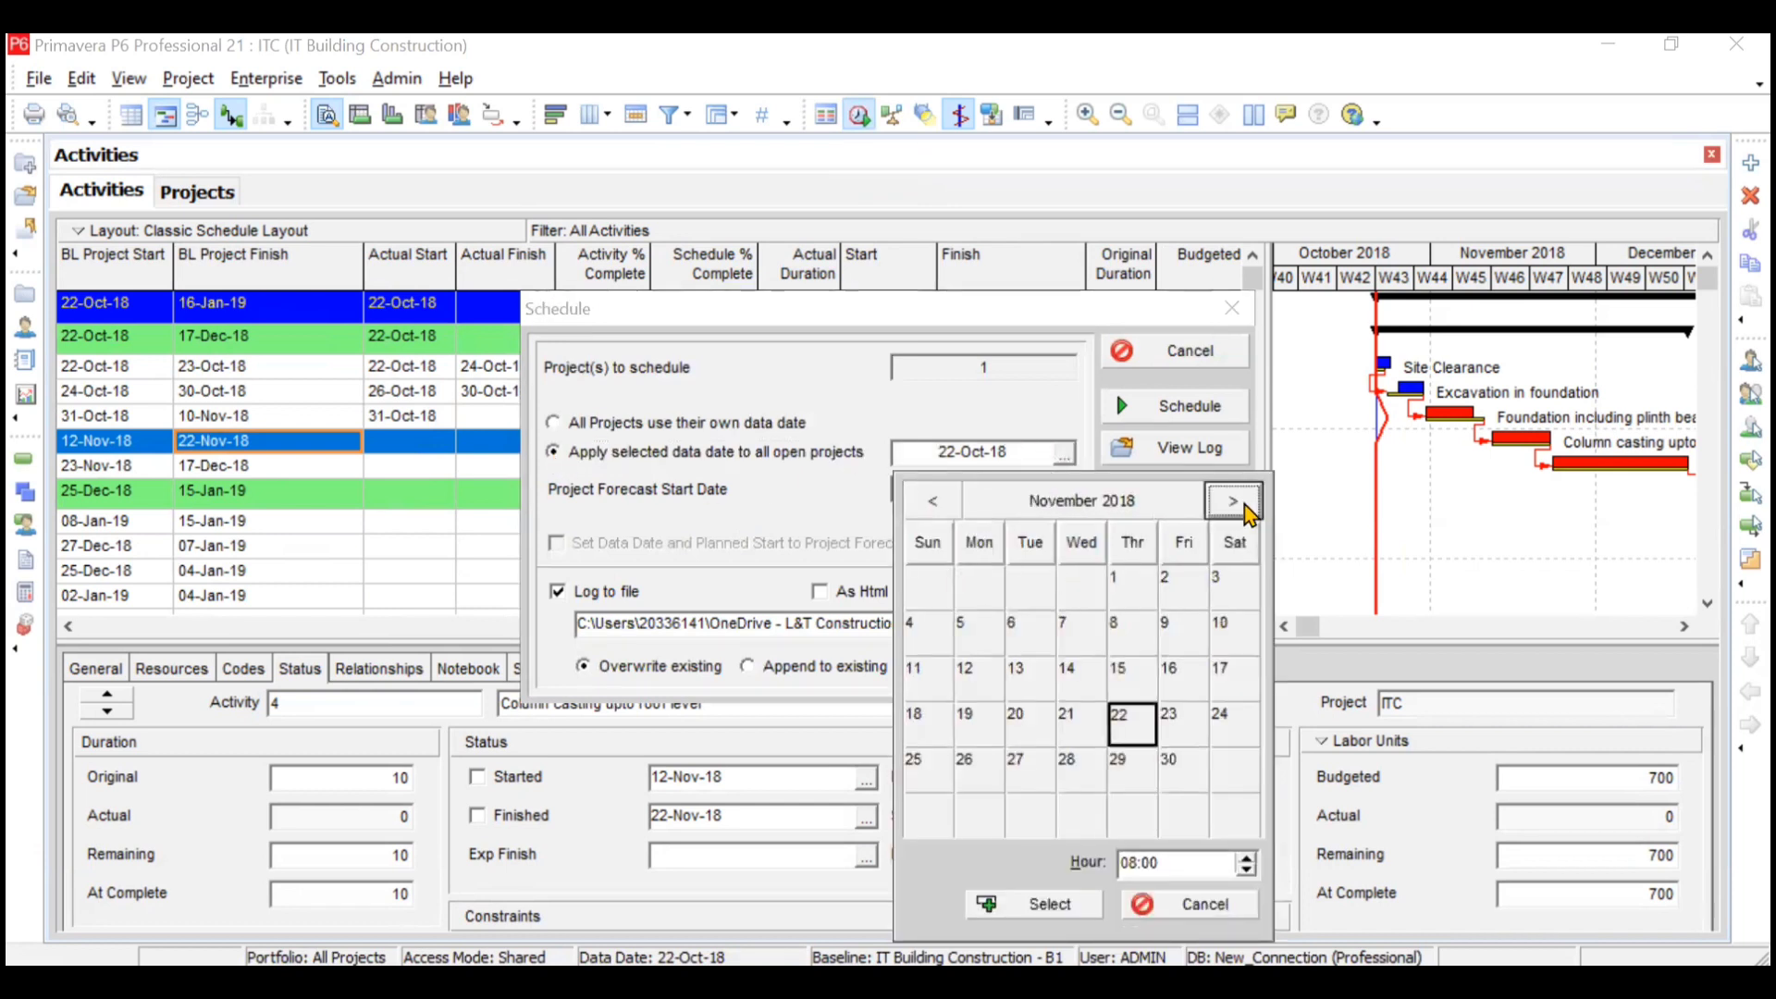
{"action": "left_click", "coordinate": [980, 636]}
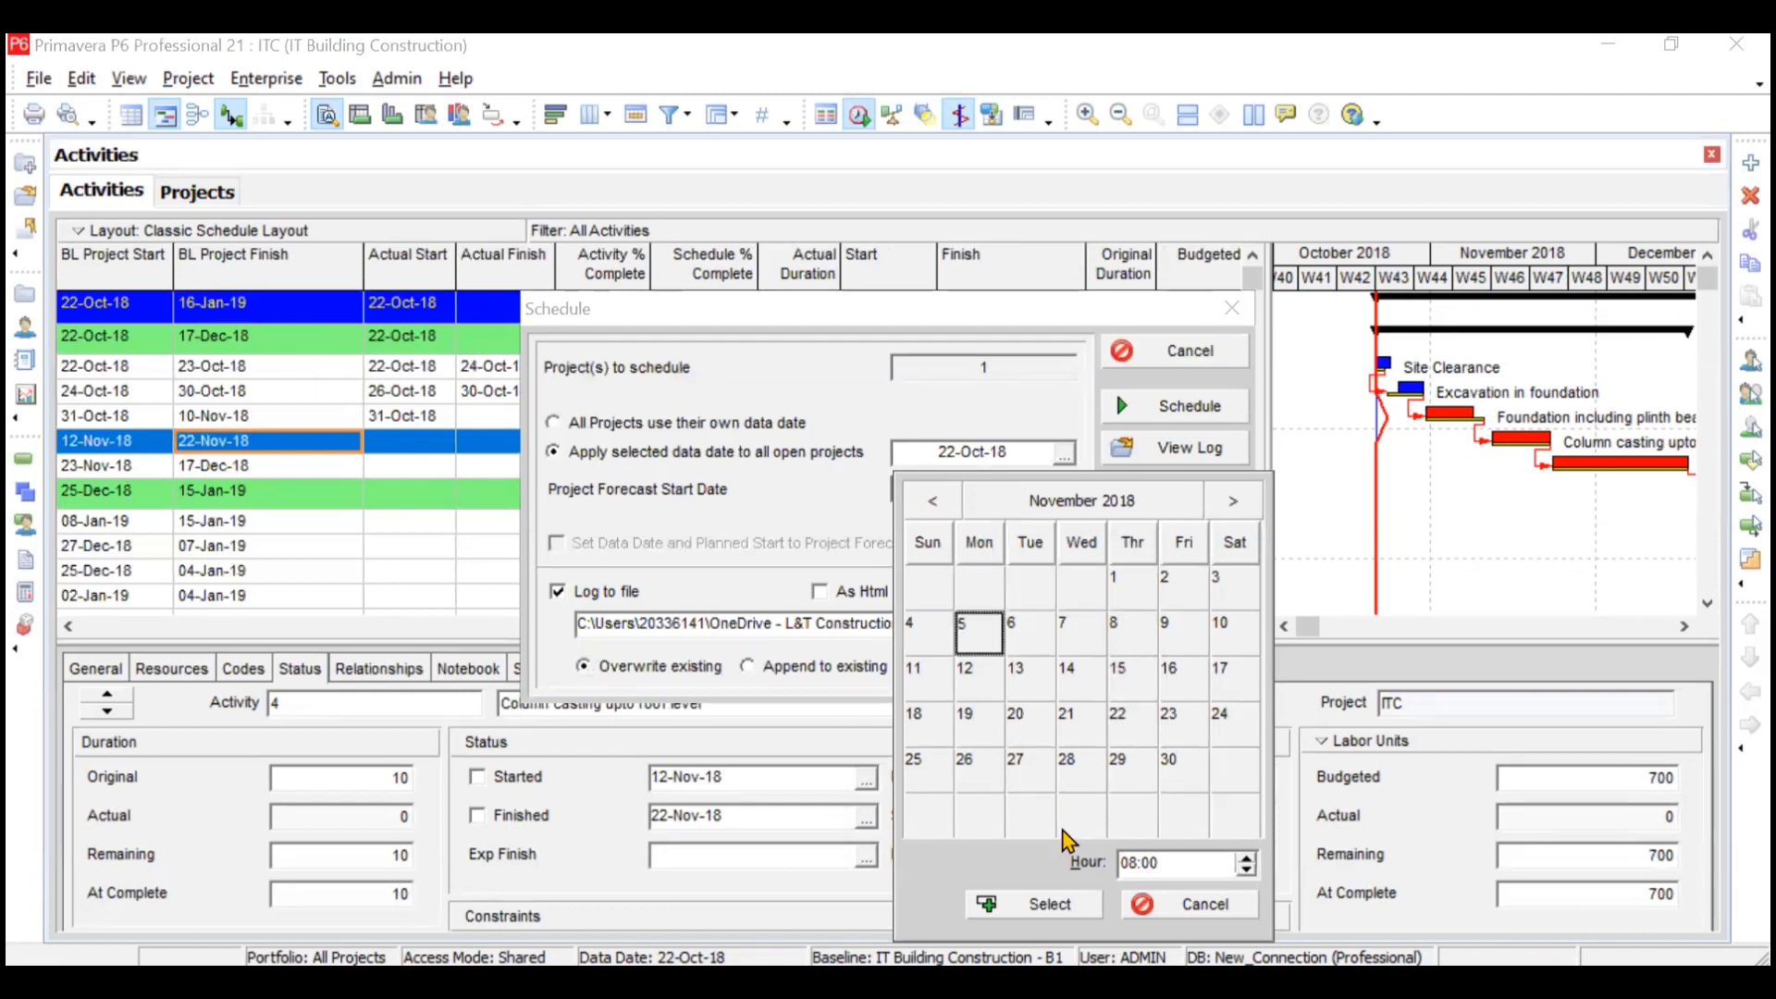
{"action": "left_click", "coordinate": [1068, 909]}
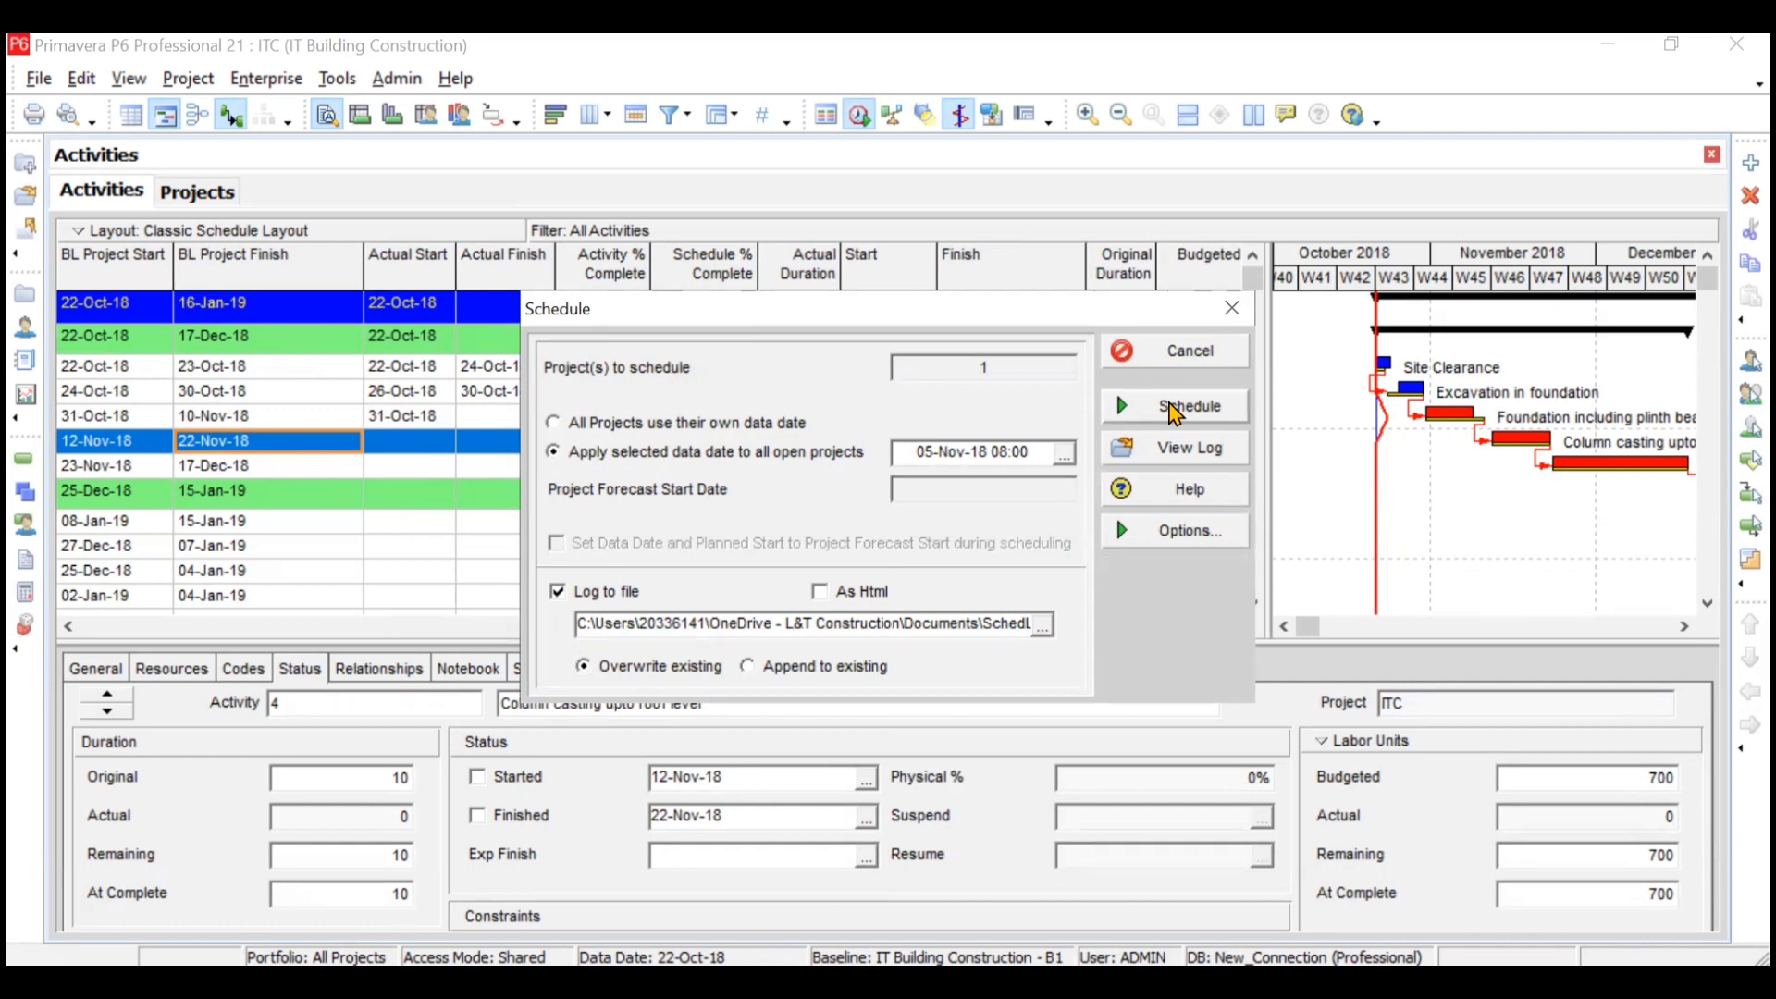
{"action": "left_click", "coordinate": [1173, 409]}
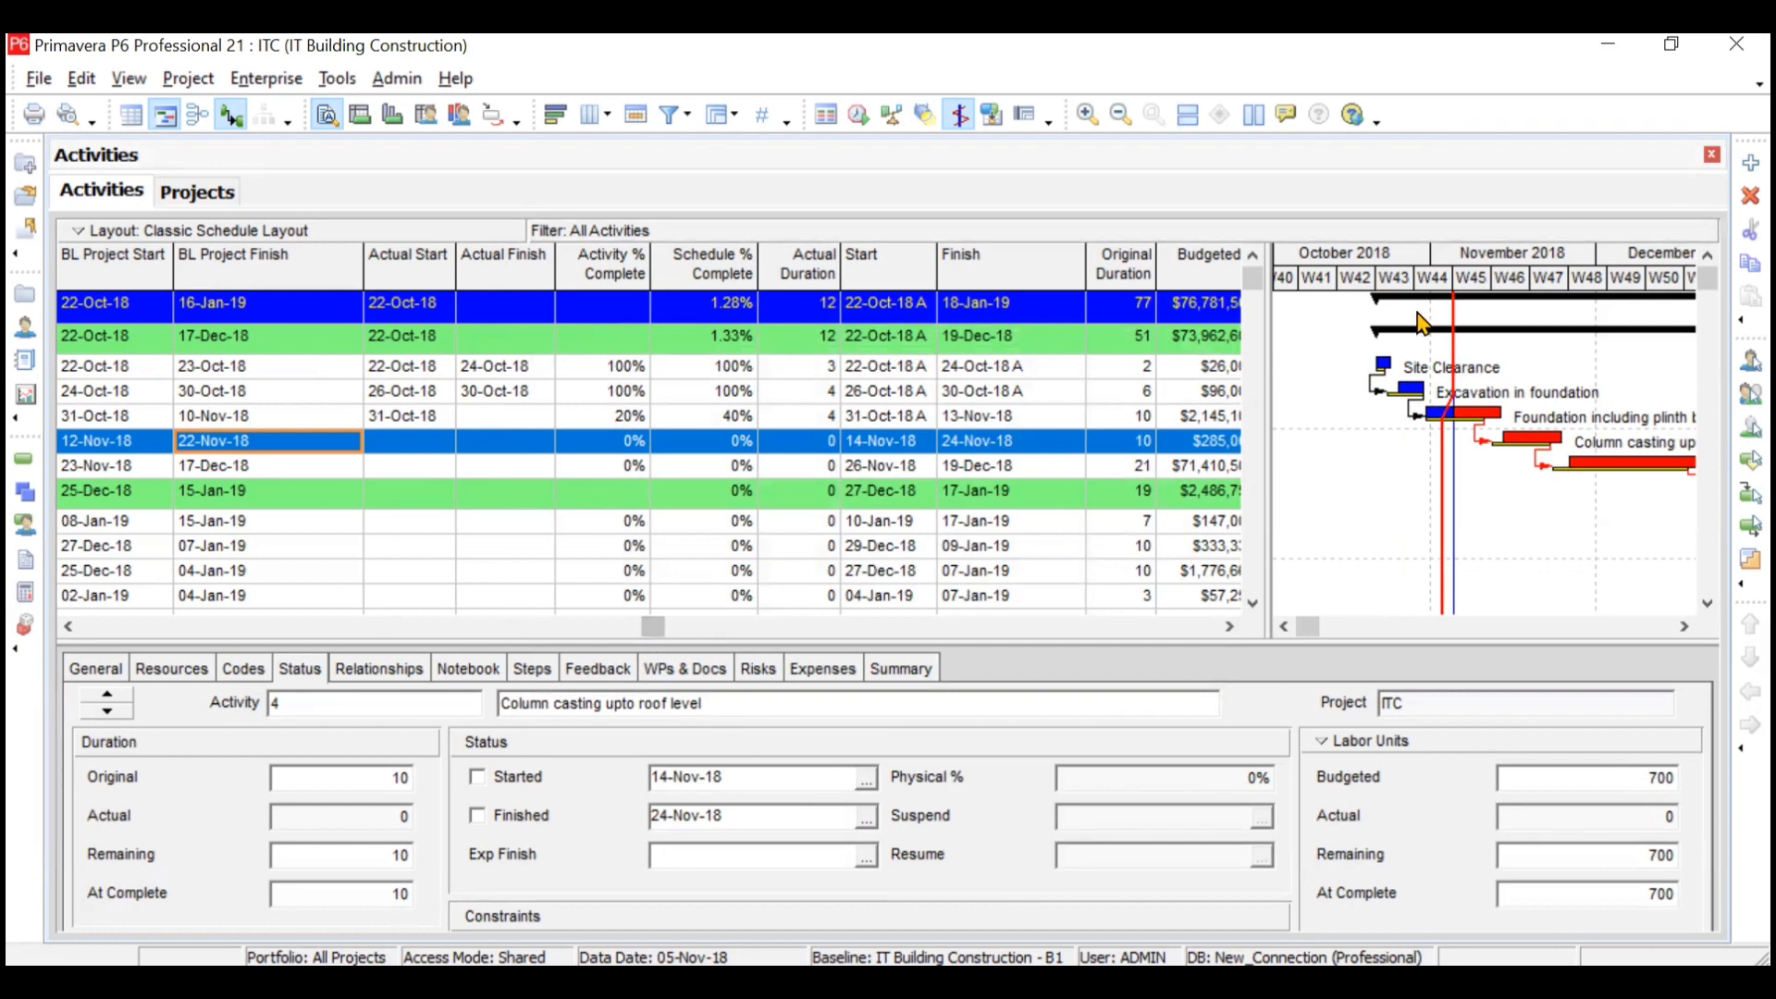
Turn on the Progress Spotlight and check the data date in the scheduling settings without rescheduling
{"action": "left_click", "coordinate": [918, 124]}
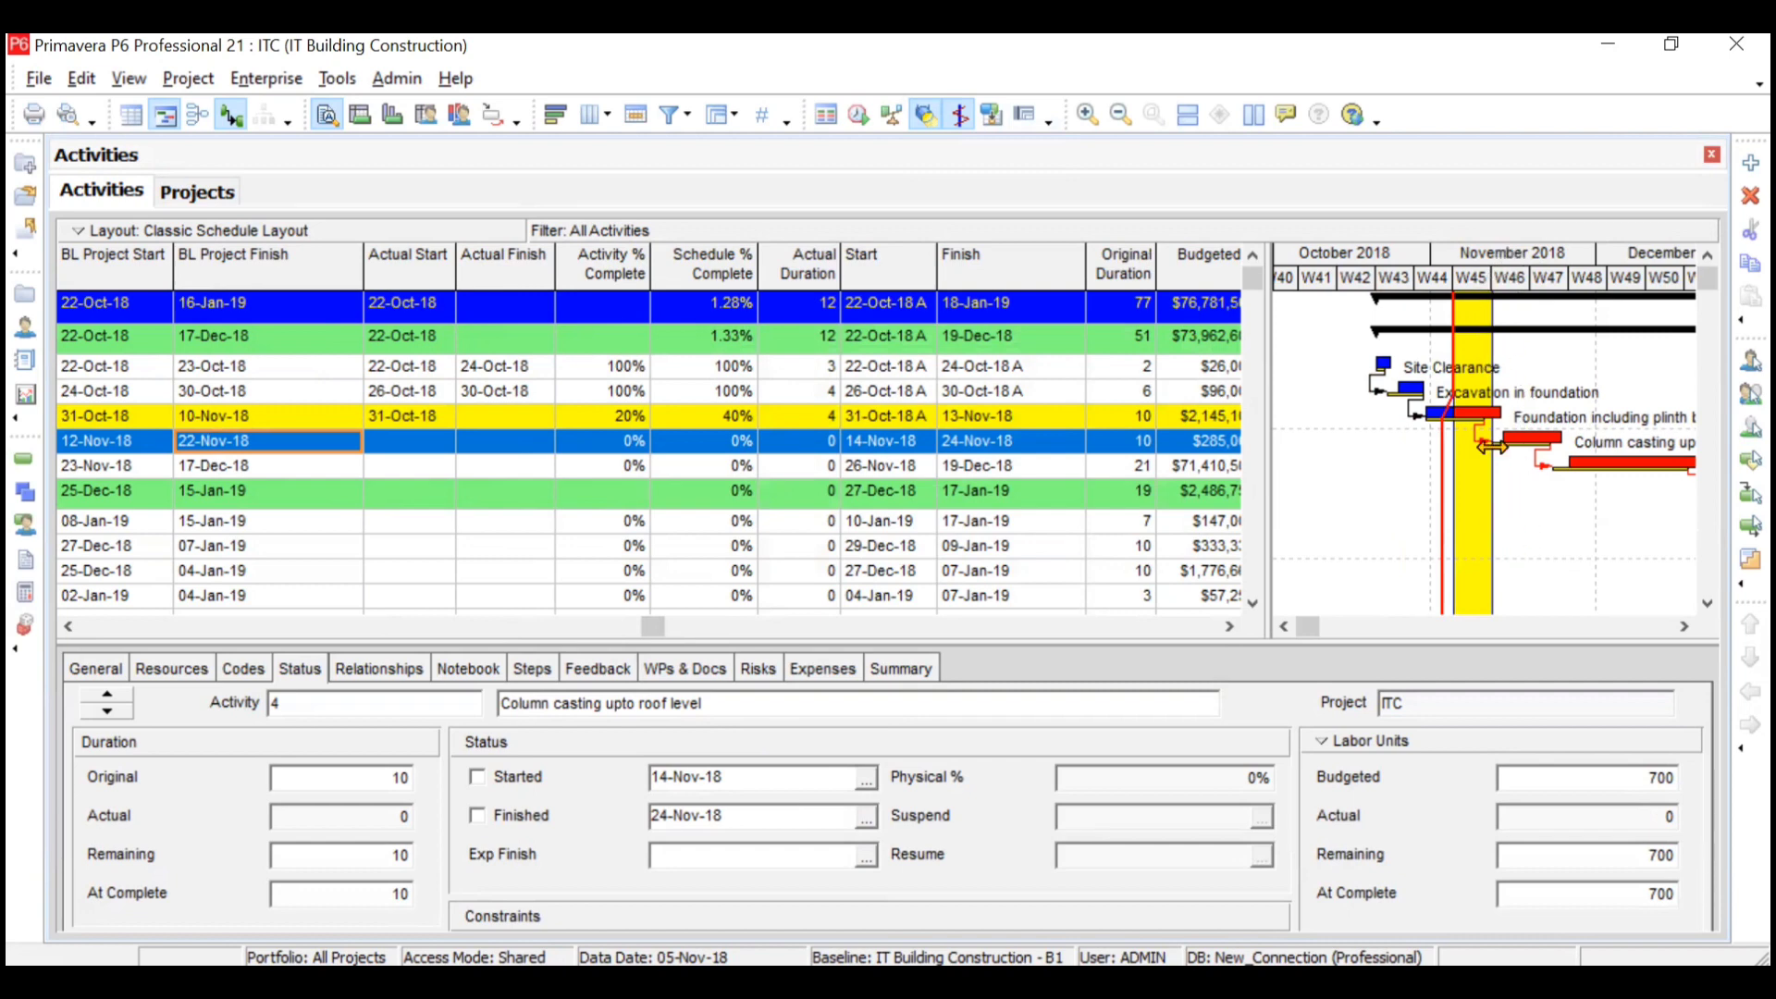
{"action": "left_click", "coordinate": [858, 114]}
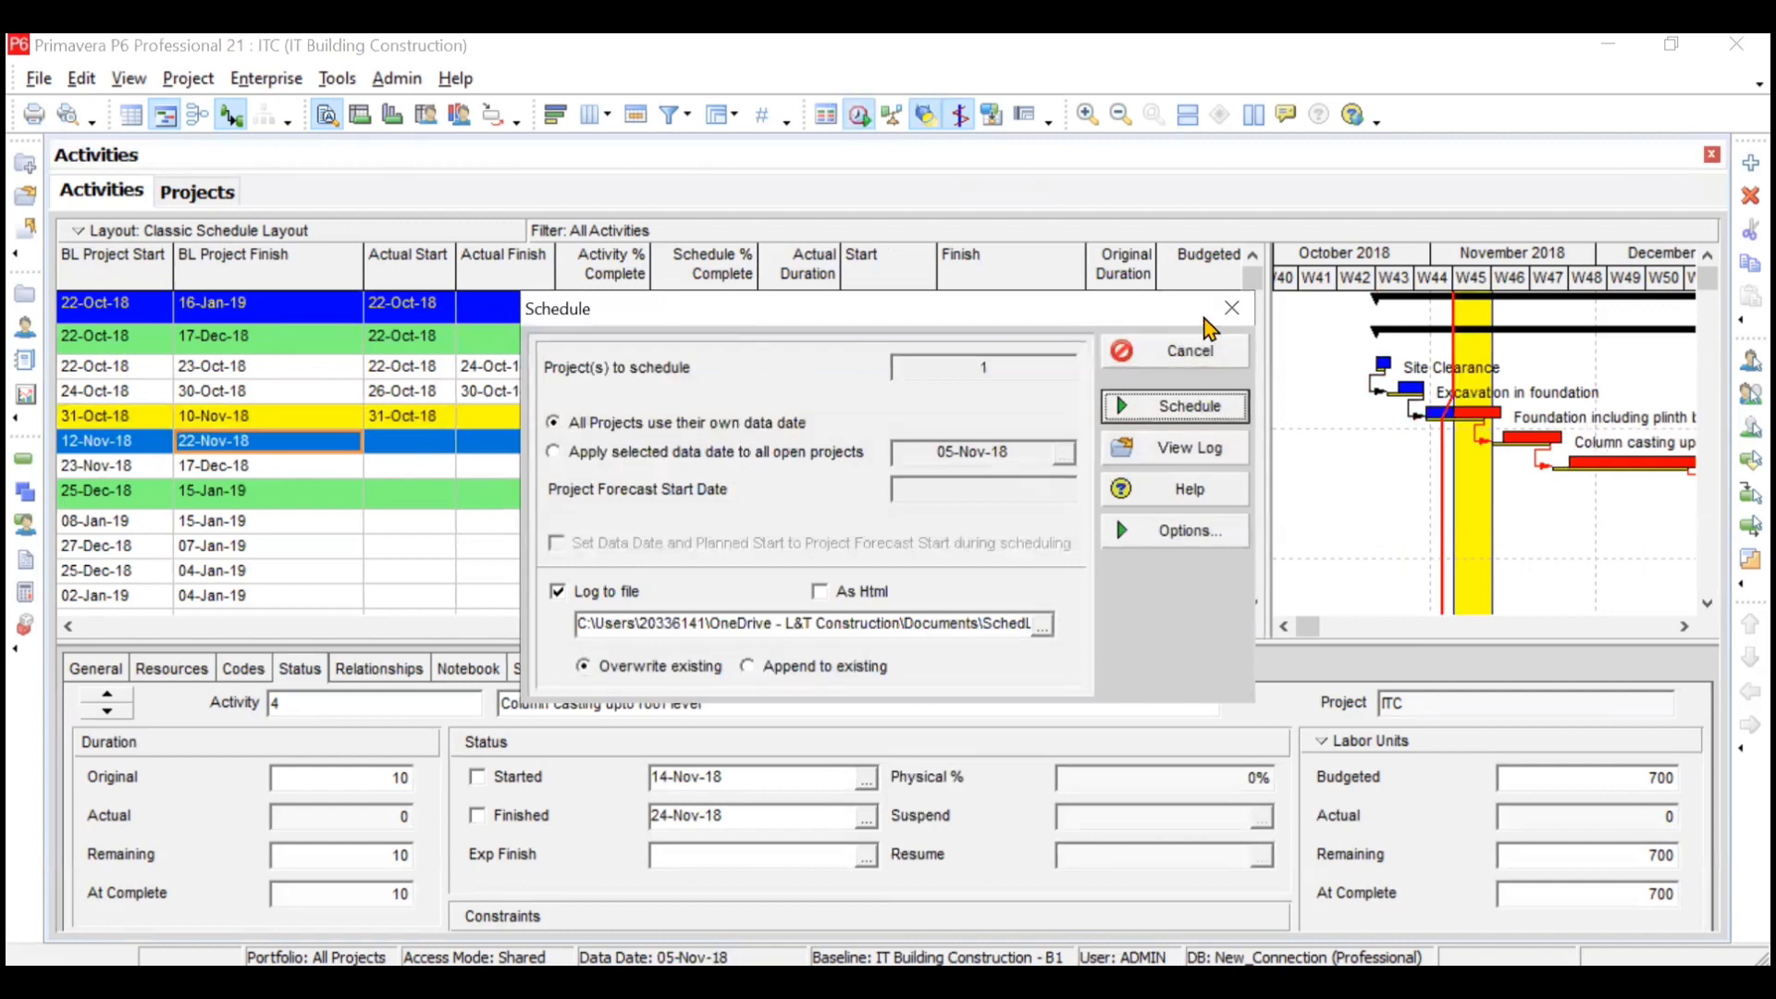
{"action": "left_click", "coordinate": [1231, 308]}
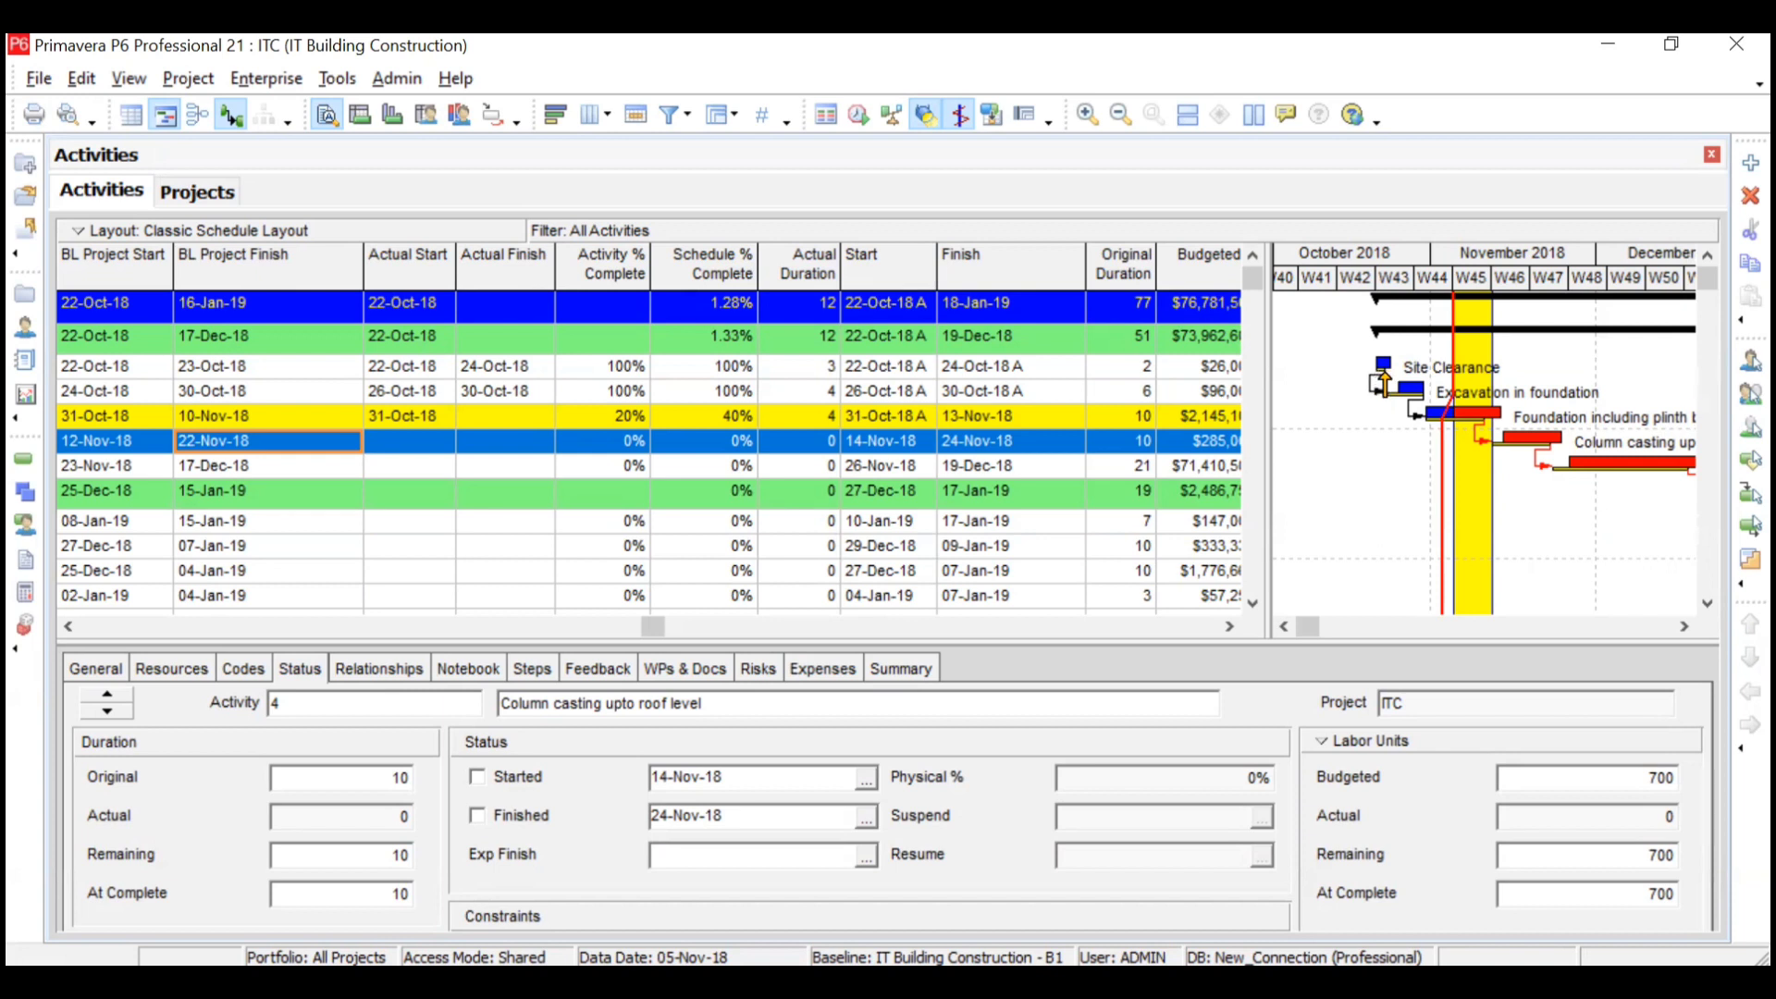
Examine the Gantt chart through to Handover, comparing the rescheduled activity bars with their baseline bars
{"action": "double_click", "coordinate": [1390, 379]}
{"action": "left_click", "coordinate": [1684, 628]}
{"action": "left_click", "coordinate": [1683, 628]}
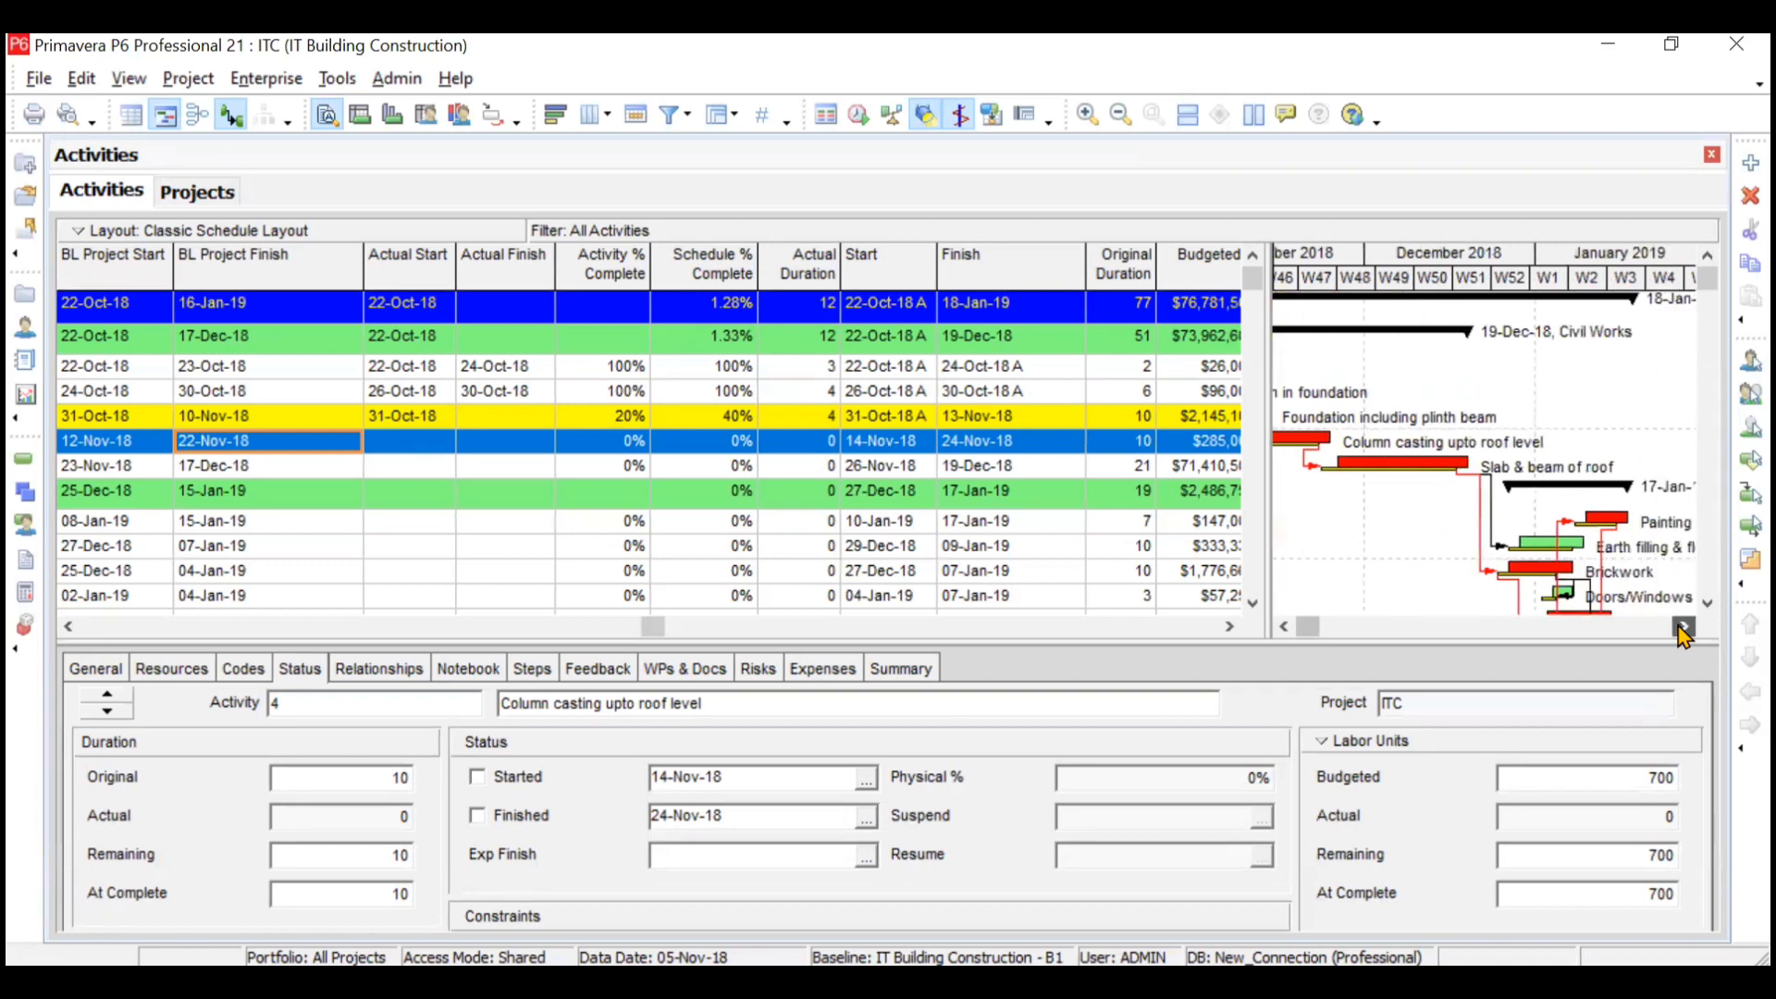
{"action": "left_click", "coordinate": [1684, 628]}
{"action": "left_click", "coordinate": [1683, 628]}
{"action": "left_click", "coordinate": [1683, 628]}
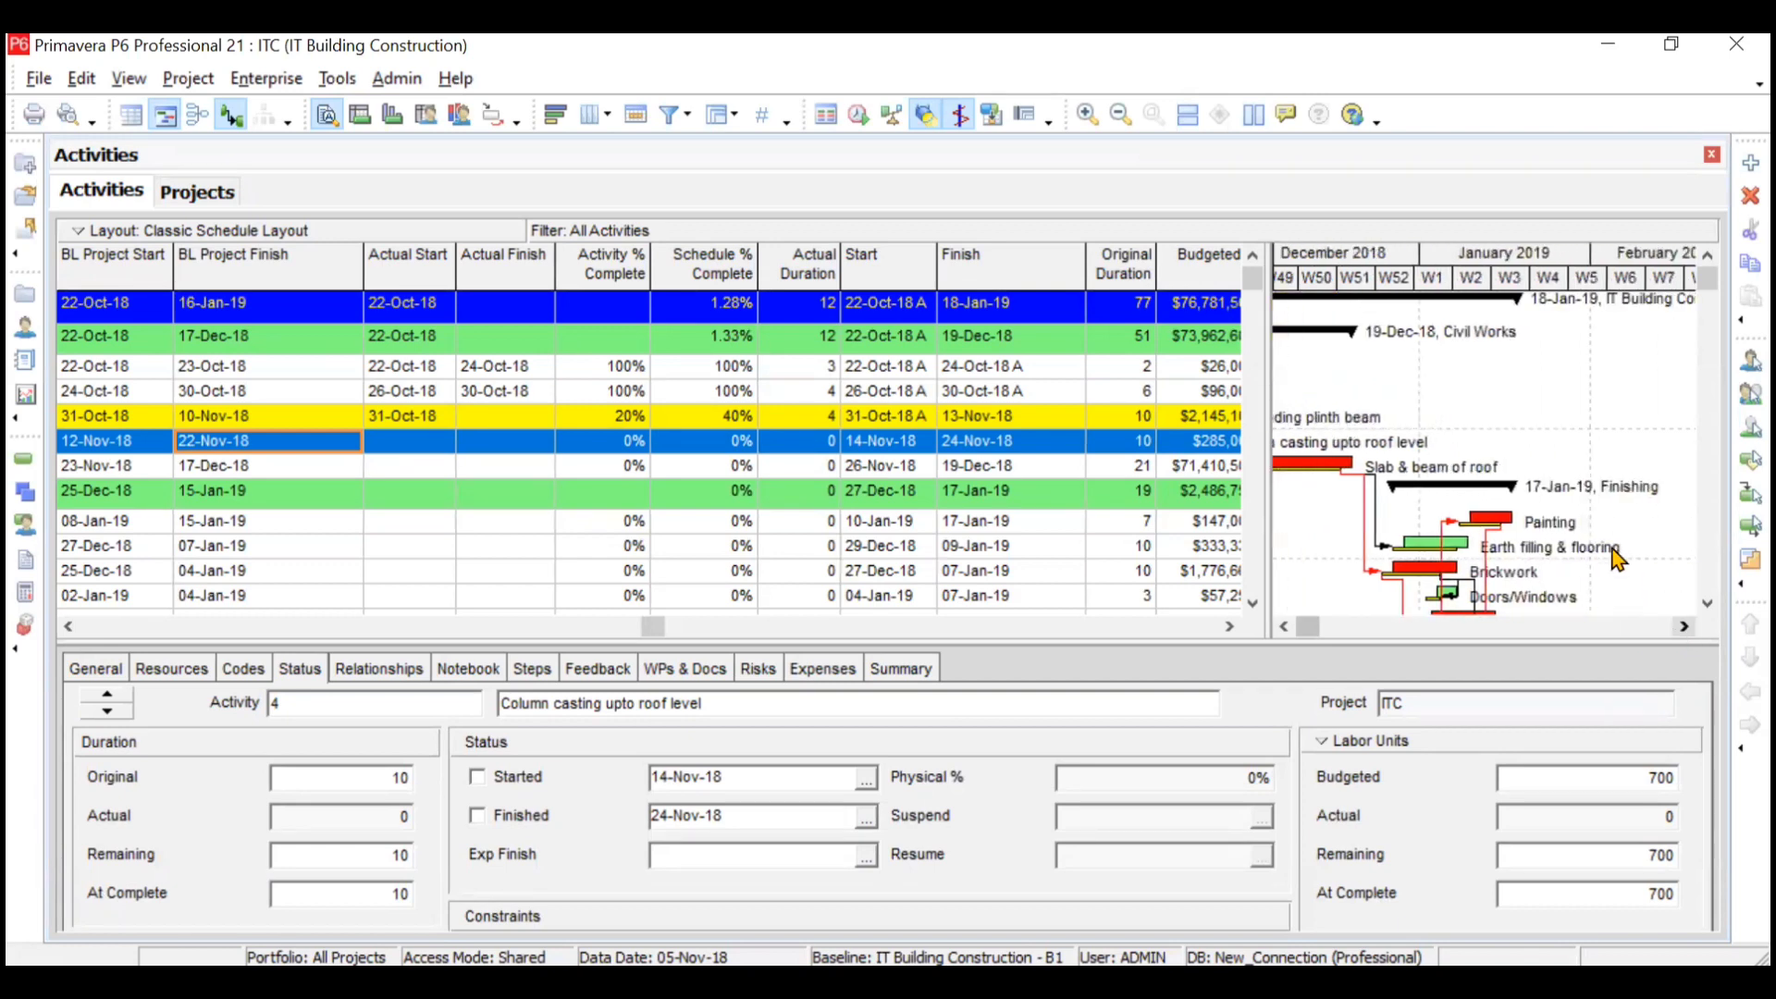
{"action": "left_click", "coordinate": [1706, 606]}
{"action": "left_click", "coordinate": [1706, 605]}
{"action": "left_click", "coordinate": [1706, 606]}
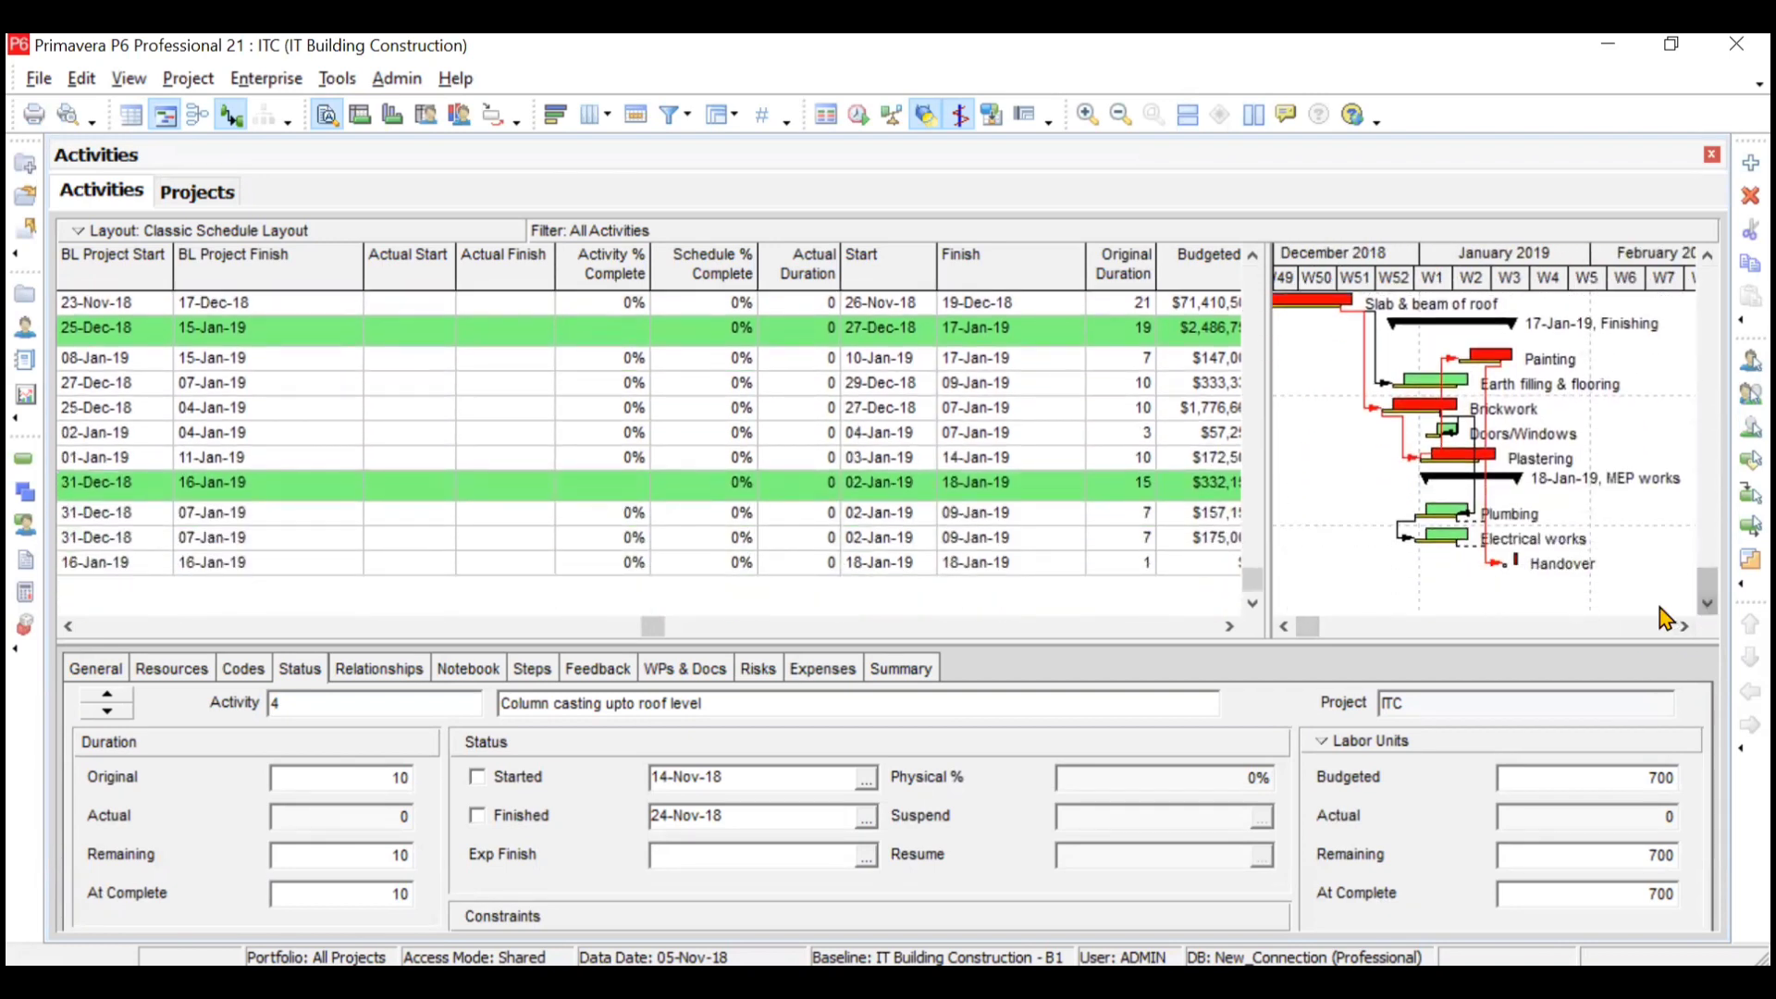
{"action": "left_click_drag", "start_coordinate": [1708, 586], "coordinate": [1707, 292]}
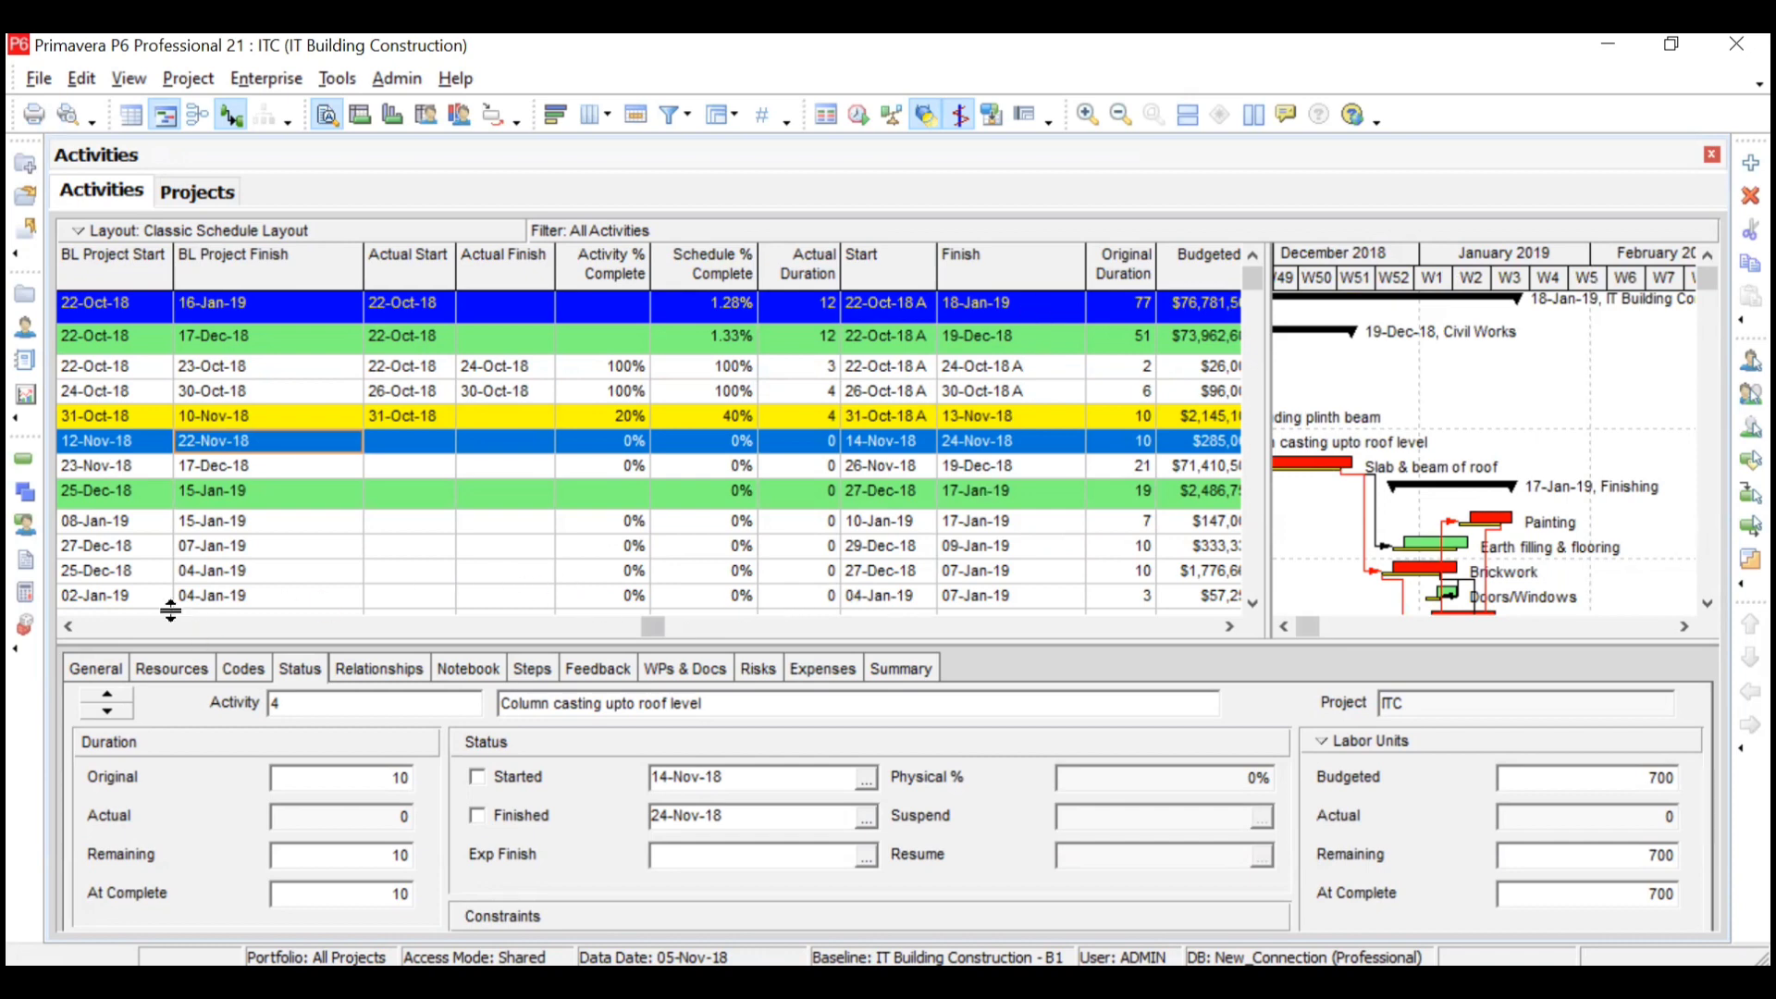
{"action": "left_click", "coordinate": [69, 626]}
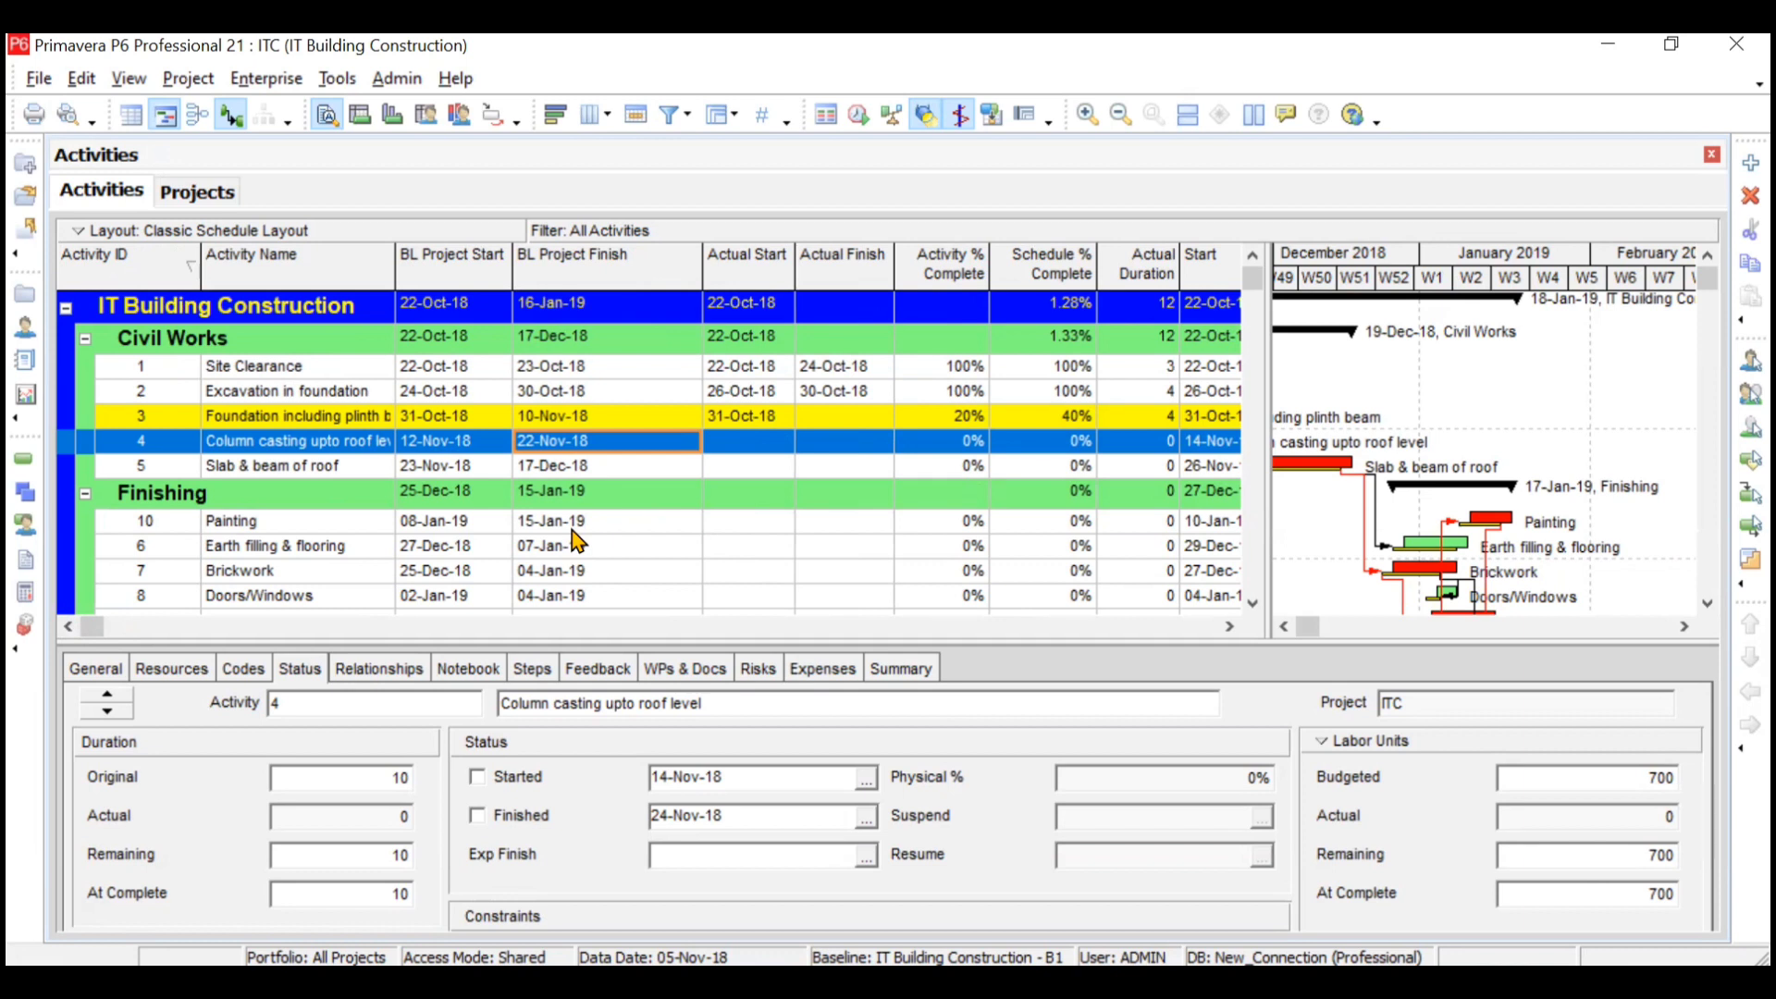
Compare the activity and schedule percent complete of Site Clearance, Excavation in foundation and Foundation including plinth beam
{"action": "left_click", "coordinate": [646, 420]}
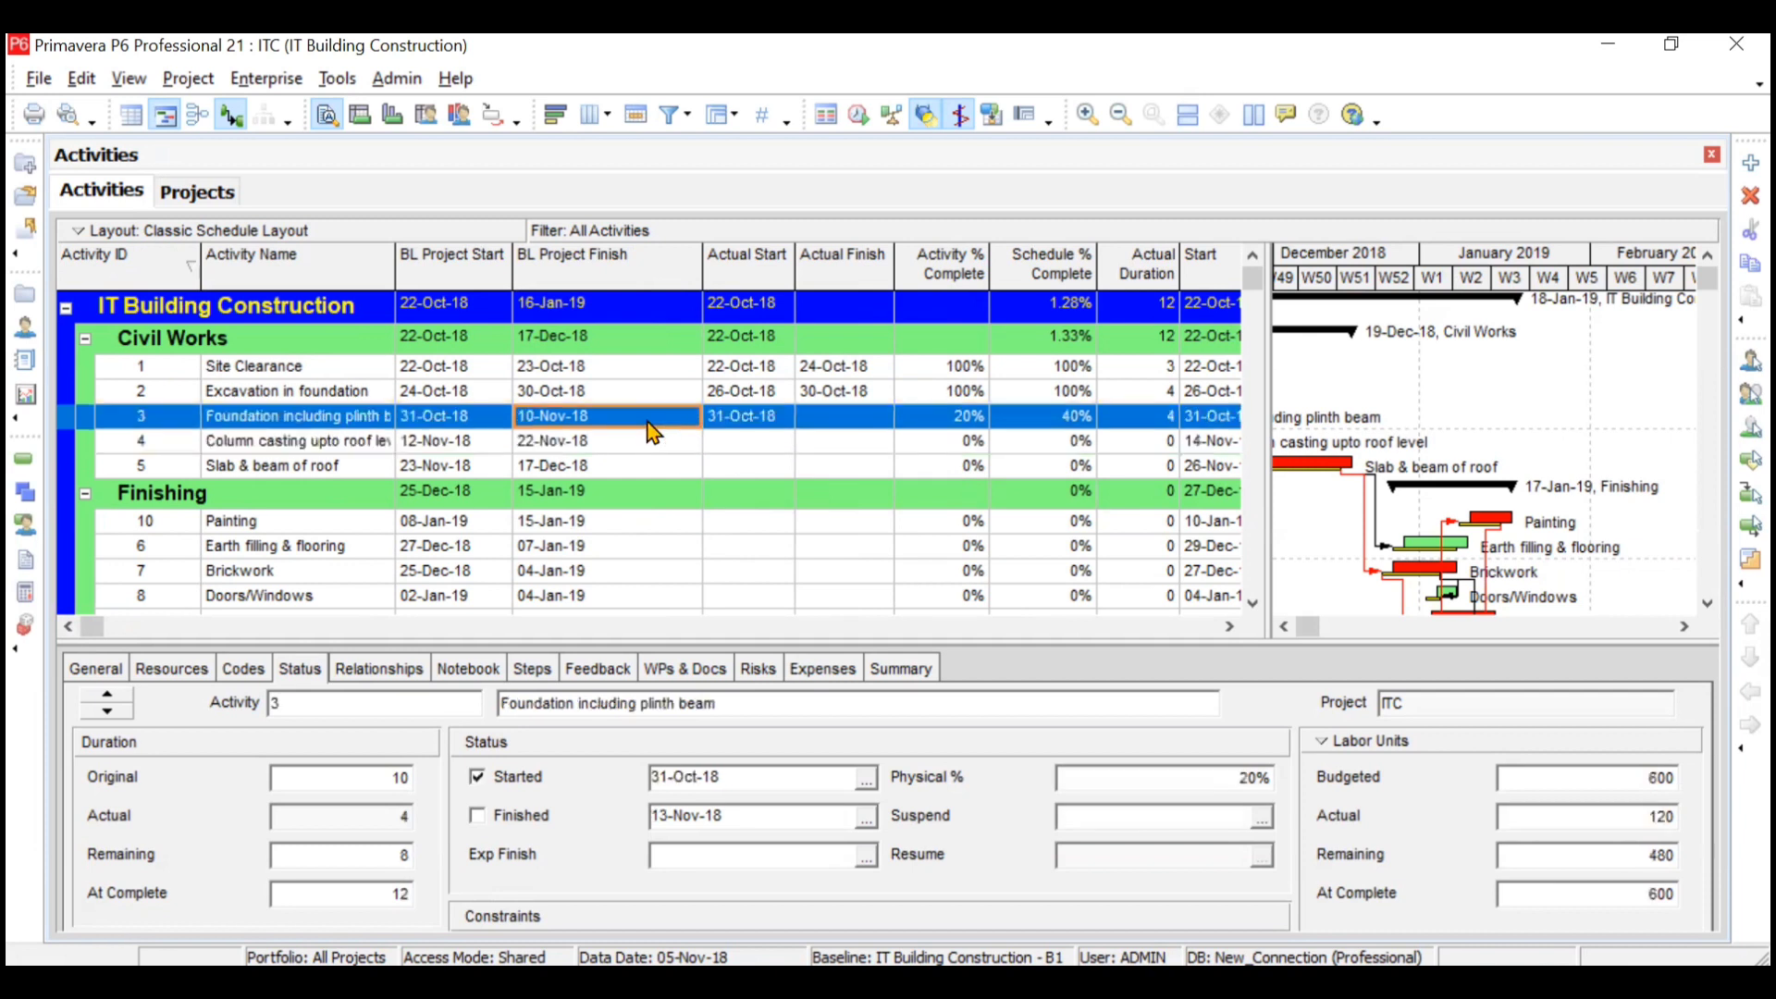
{"action": "left_click", "coordinate": [1289, 631]}
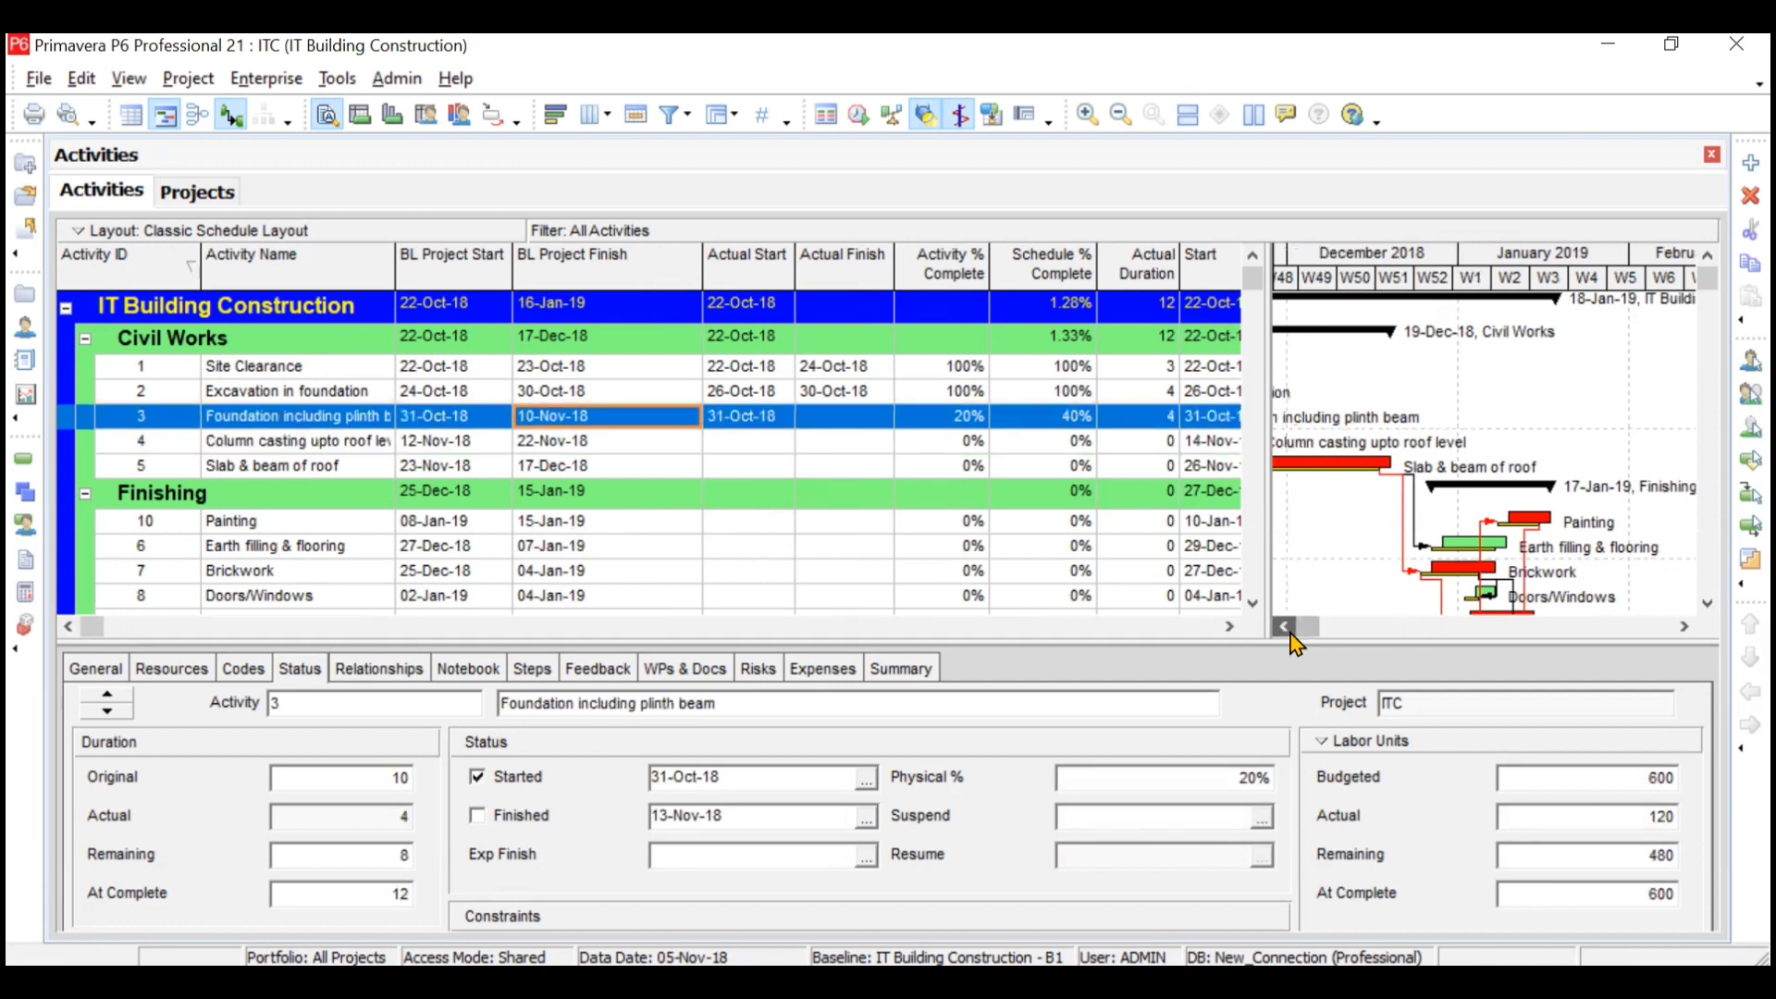
{"action": "left_click_drag", "start_coordinate": [1290, 633], "coordinate": [1290, 632]}
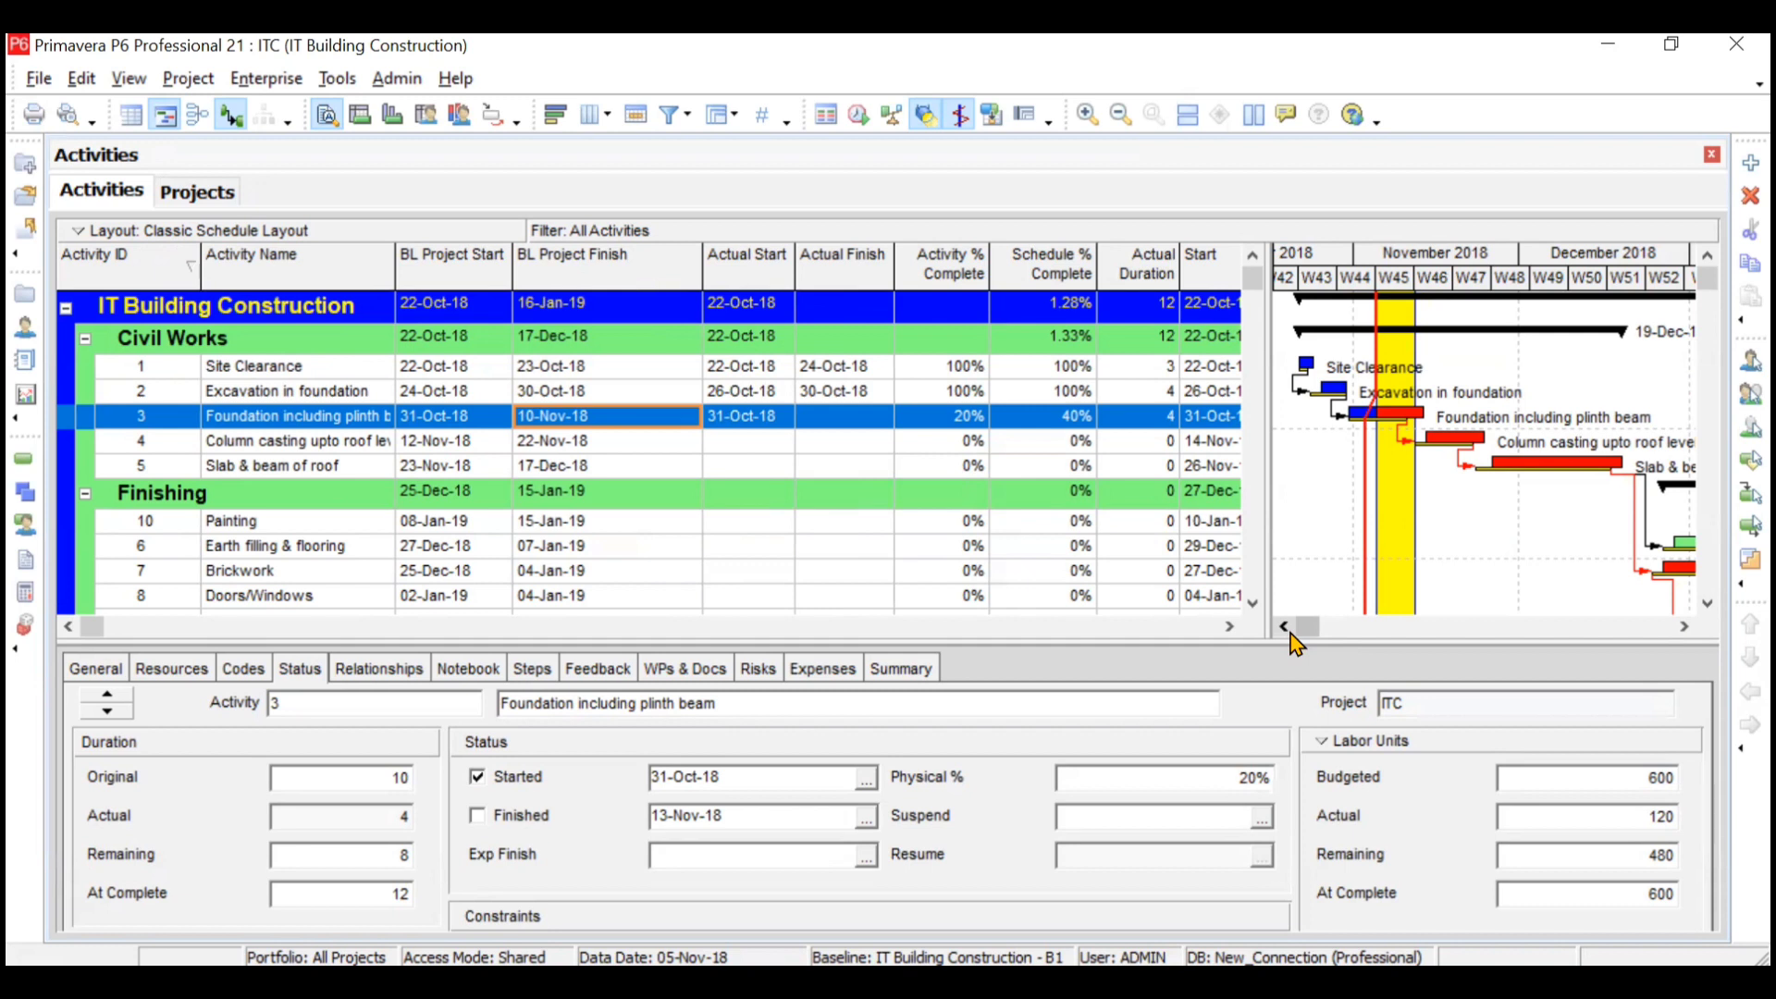
{"action": "right_click", "coordinate": [1291, 632]}
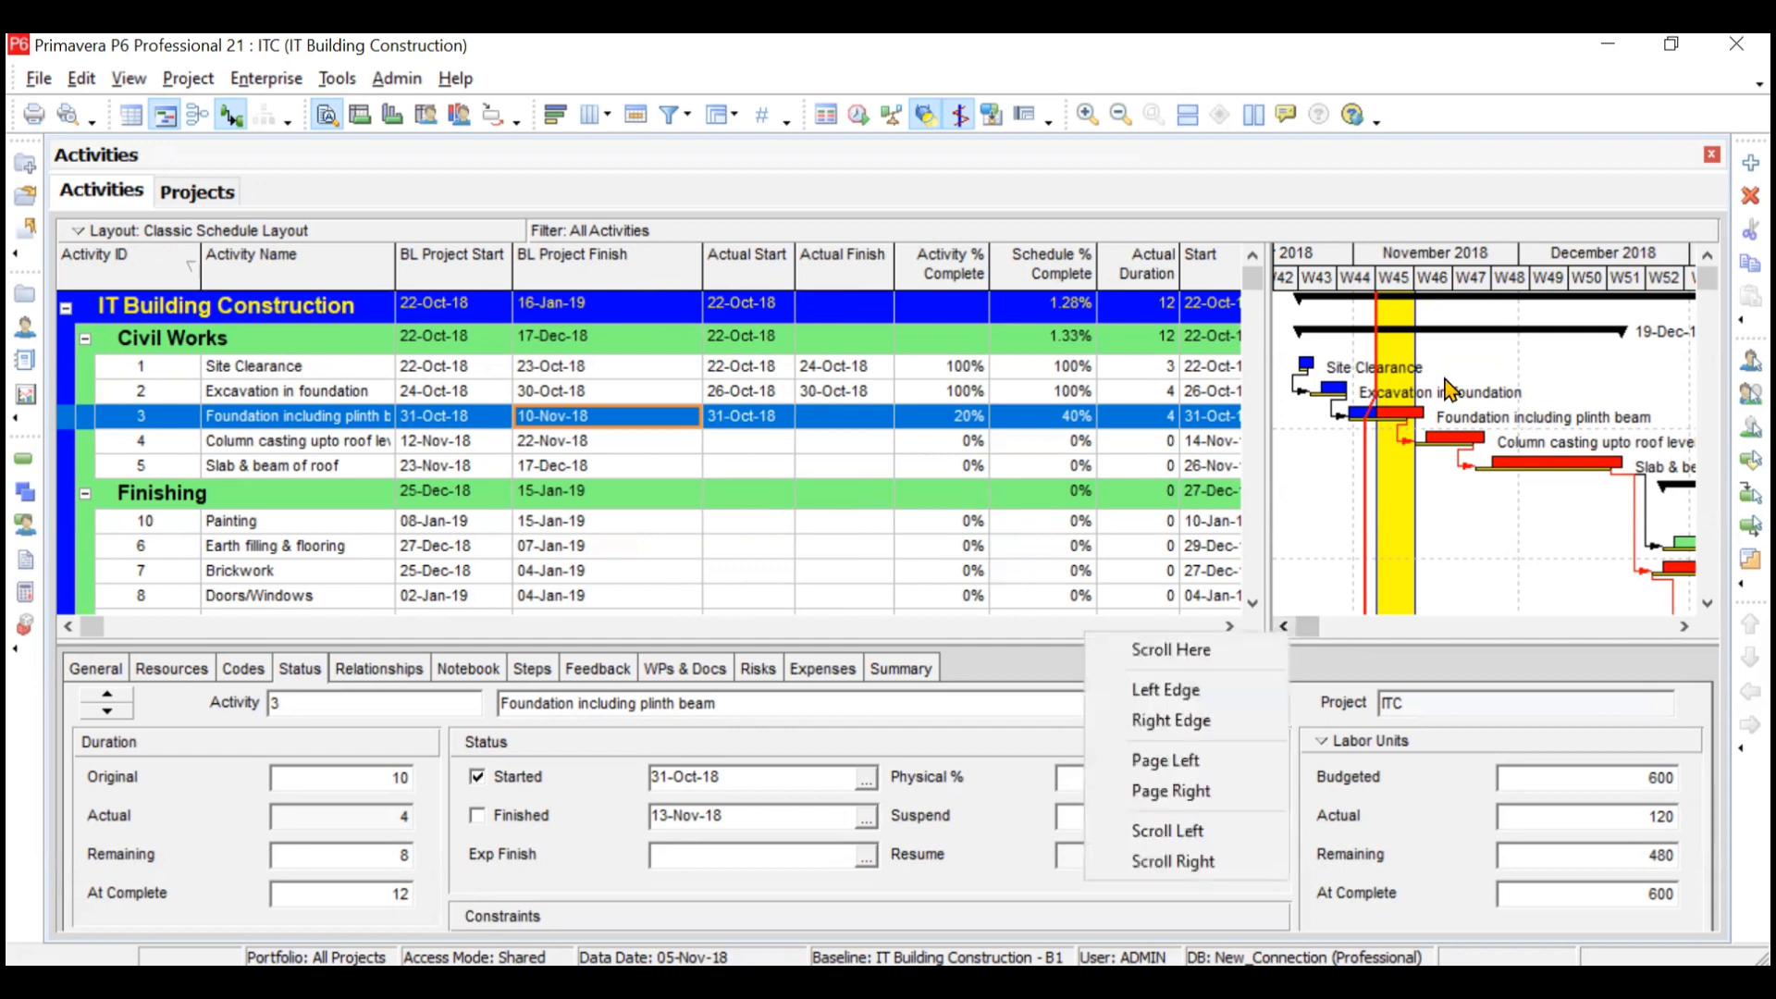
{"action": "left_click", "coordinate": [968, 368]}
{"action": "left_click", "coordinate": [965, 393]}
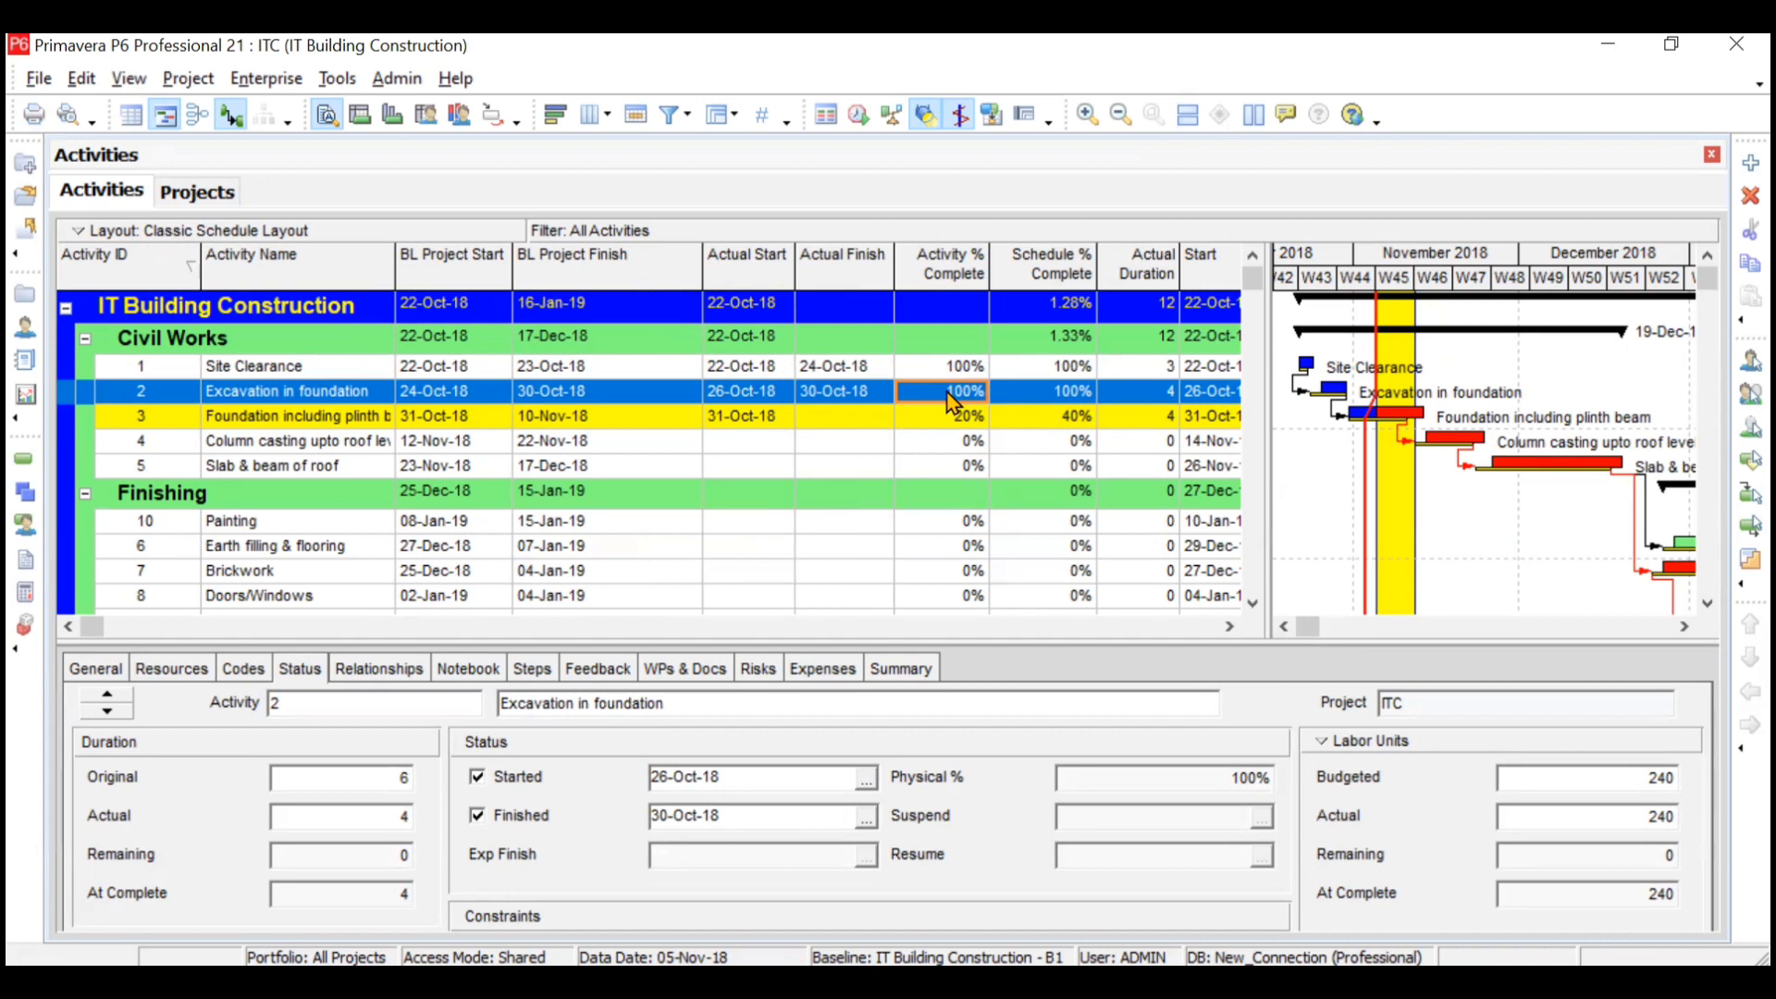
{"action": "left_click", "coordinate": [945, 422]}
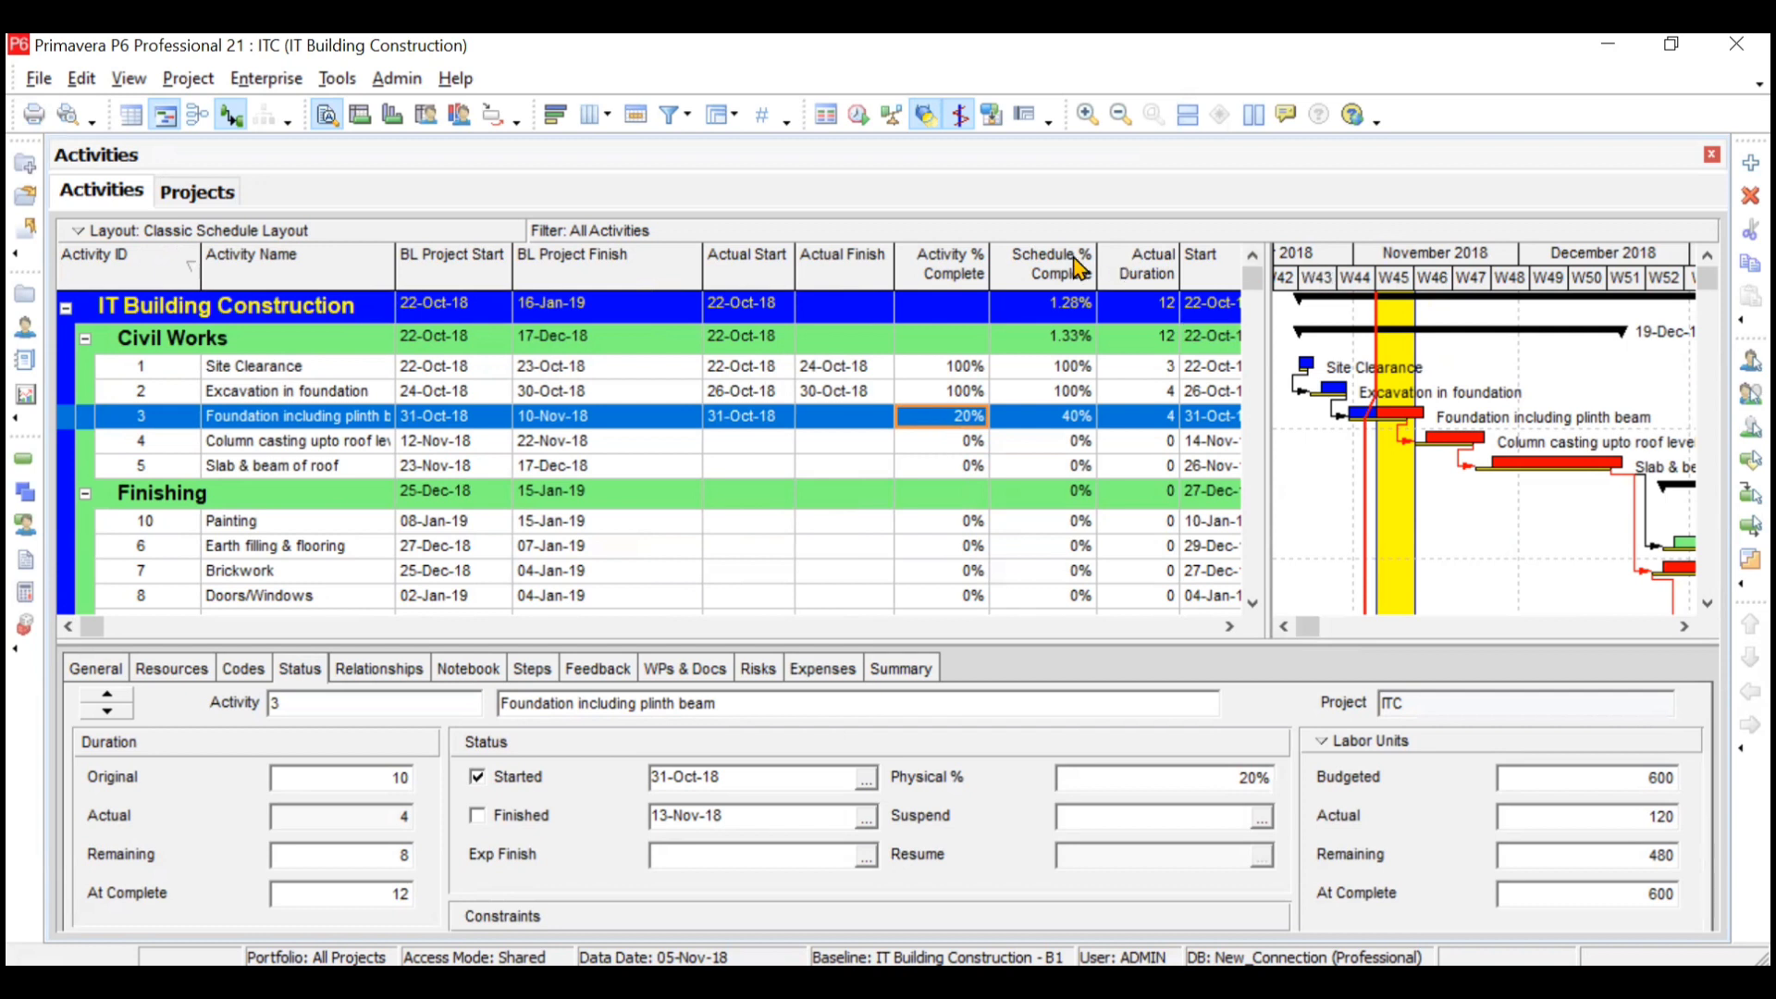
{"action": "left_click", "coordinate": [1074, 367]}
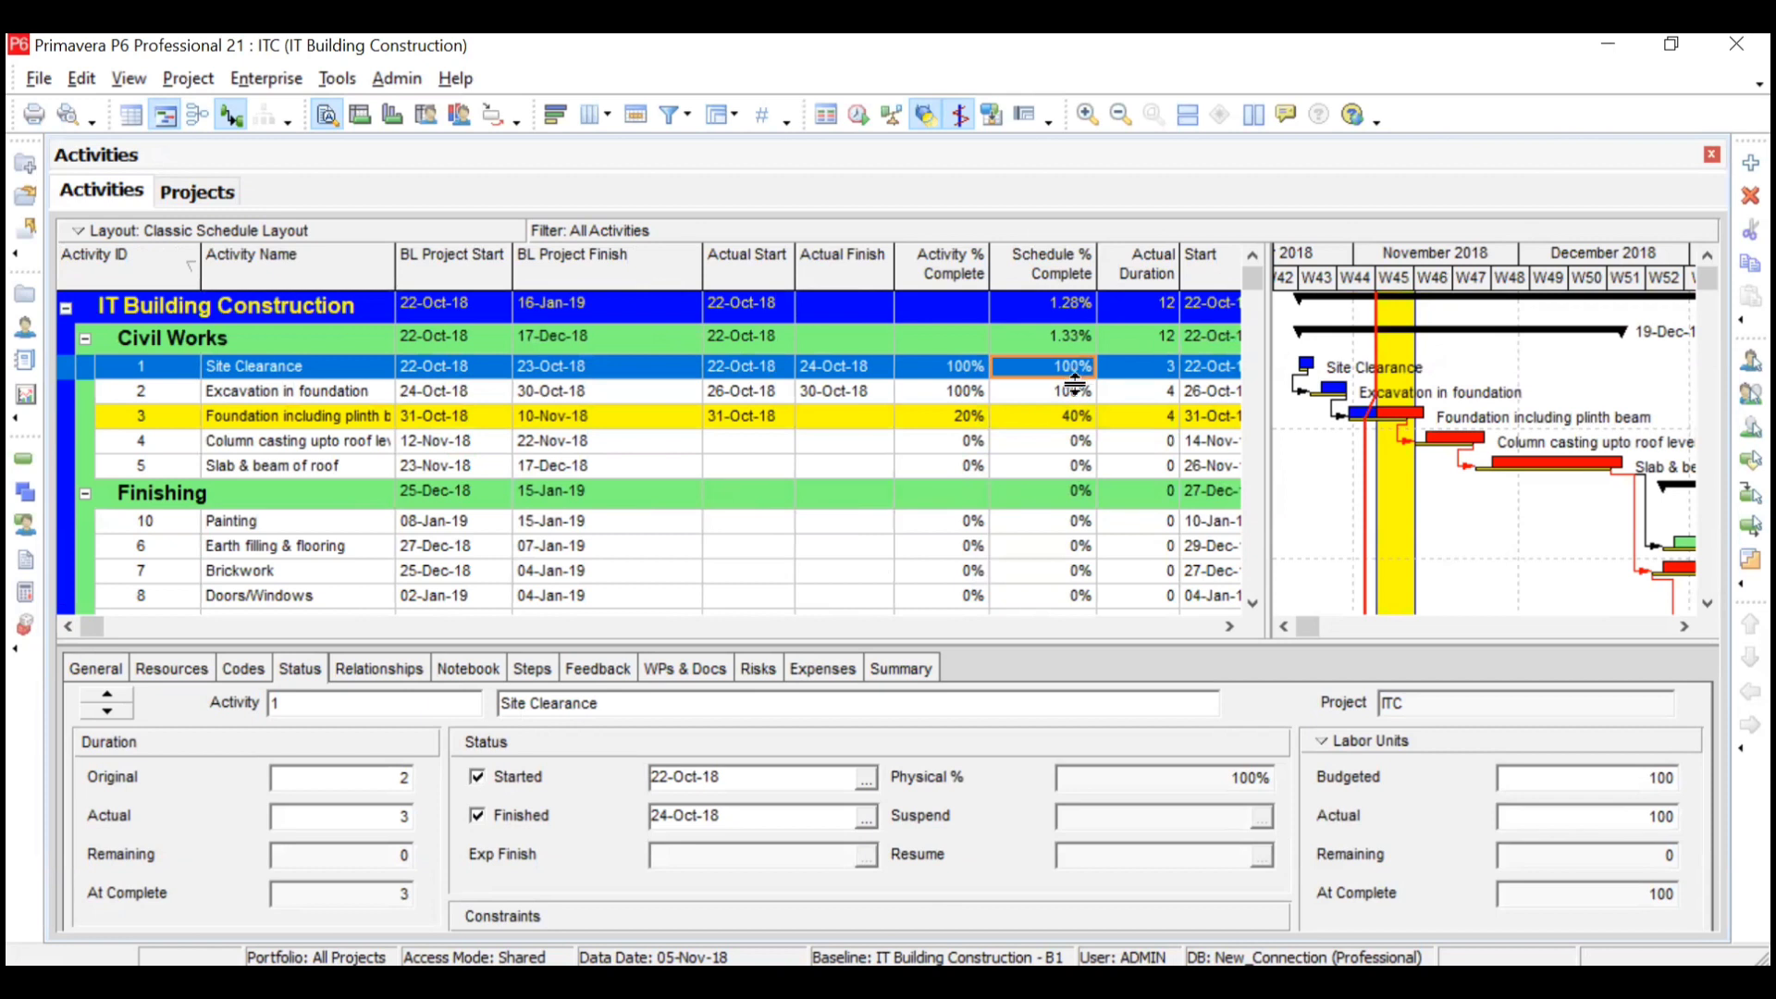
{"action": "left_click", "coordinate": [1074, 393]}
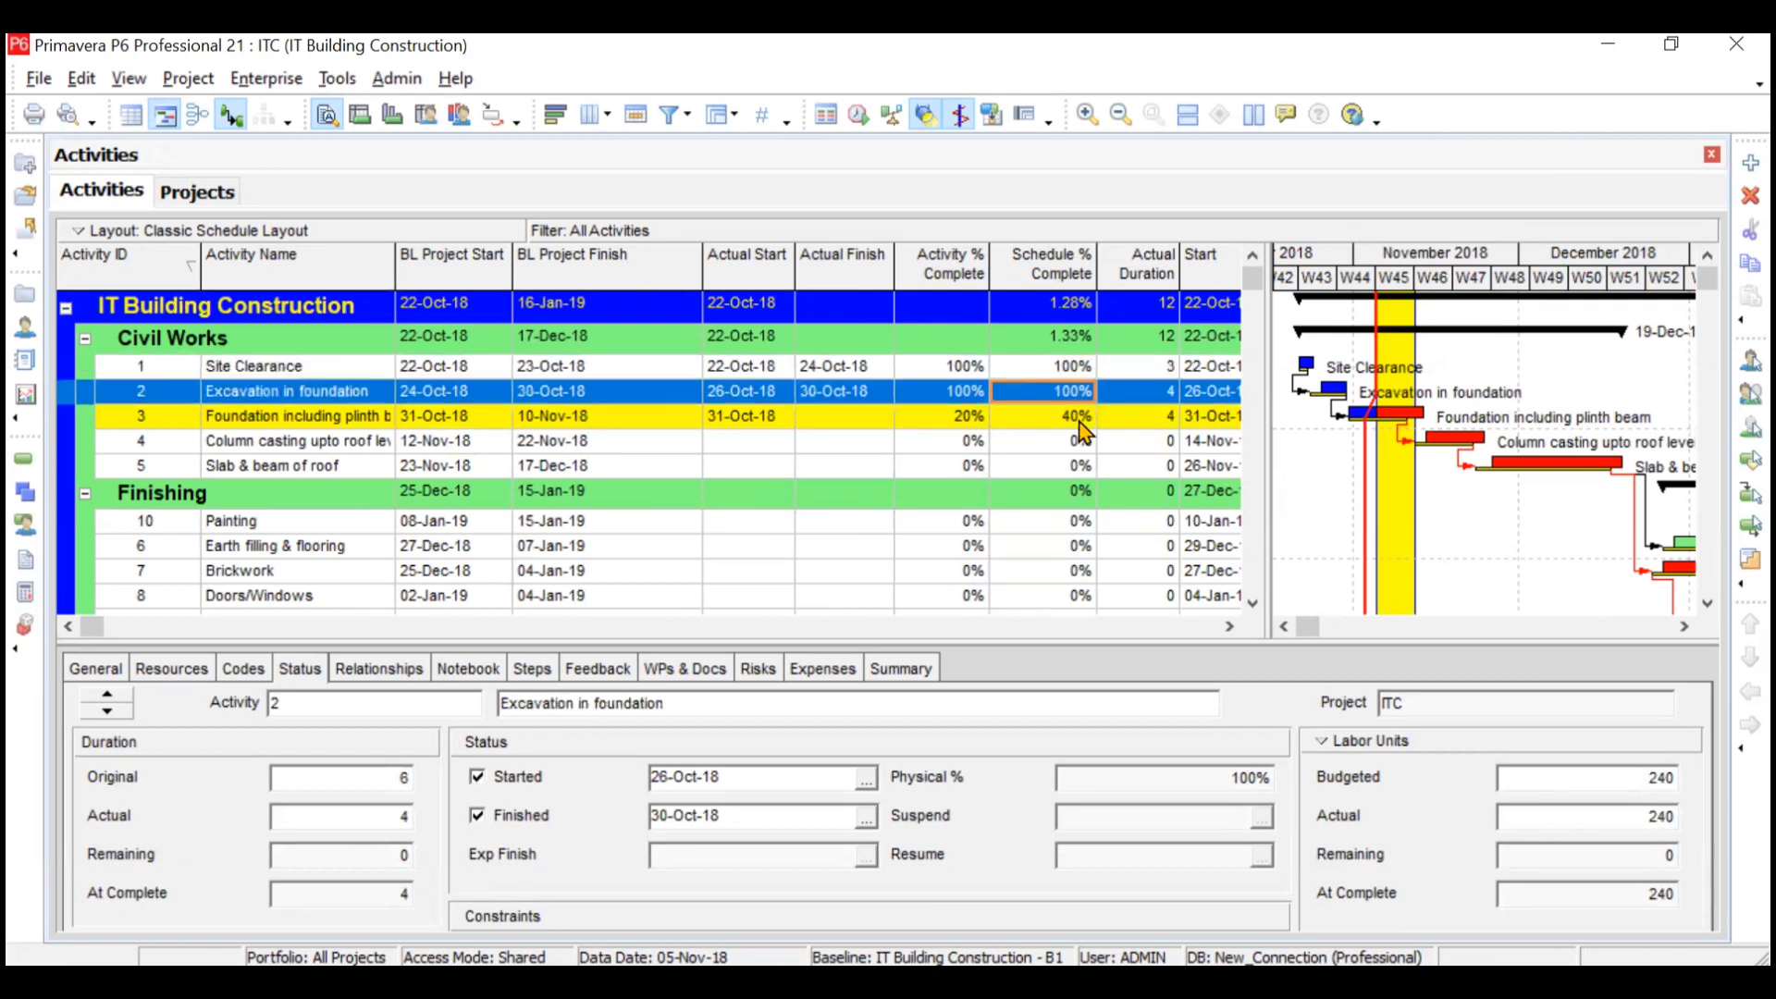
{"action": "left_click", "coordinate": [1080, 418]}
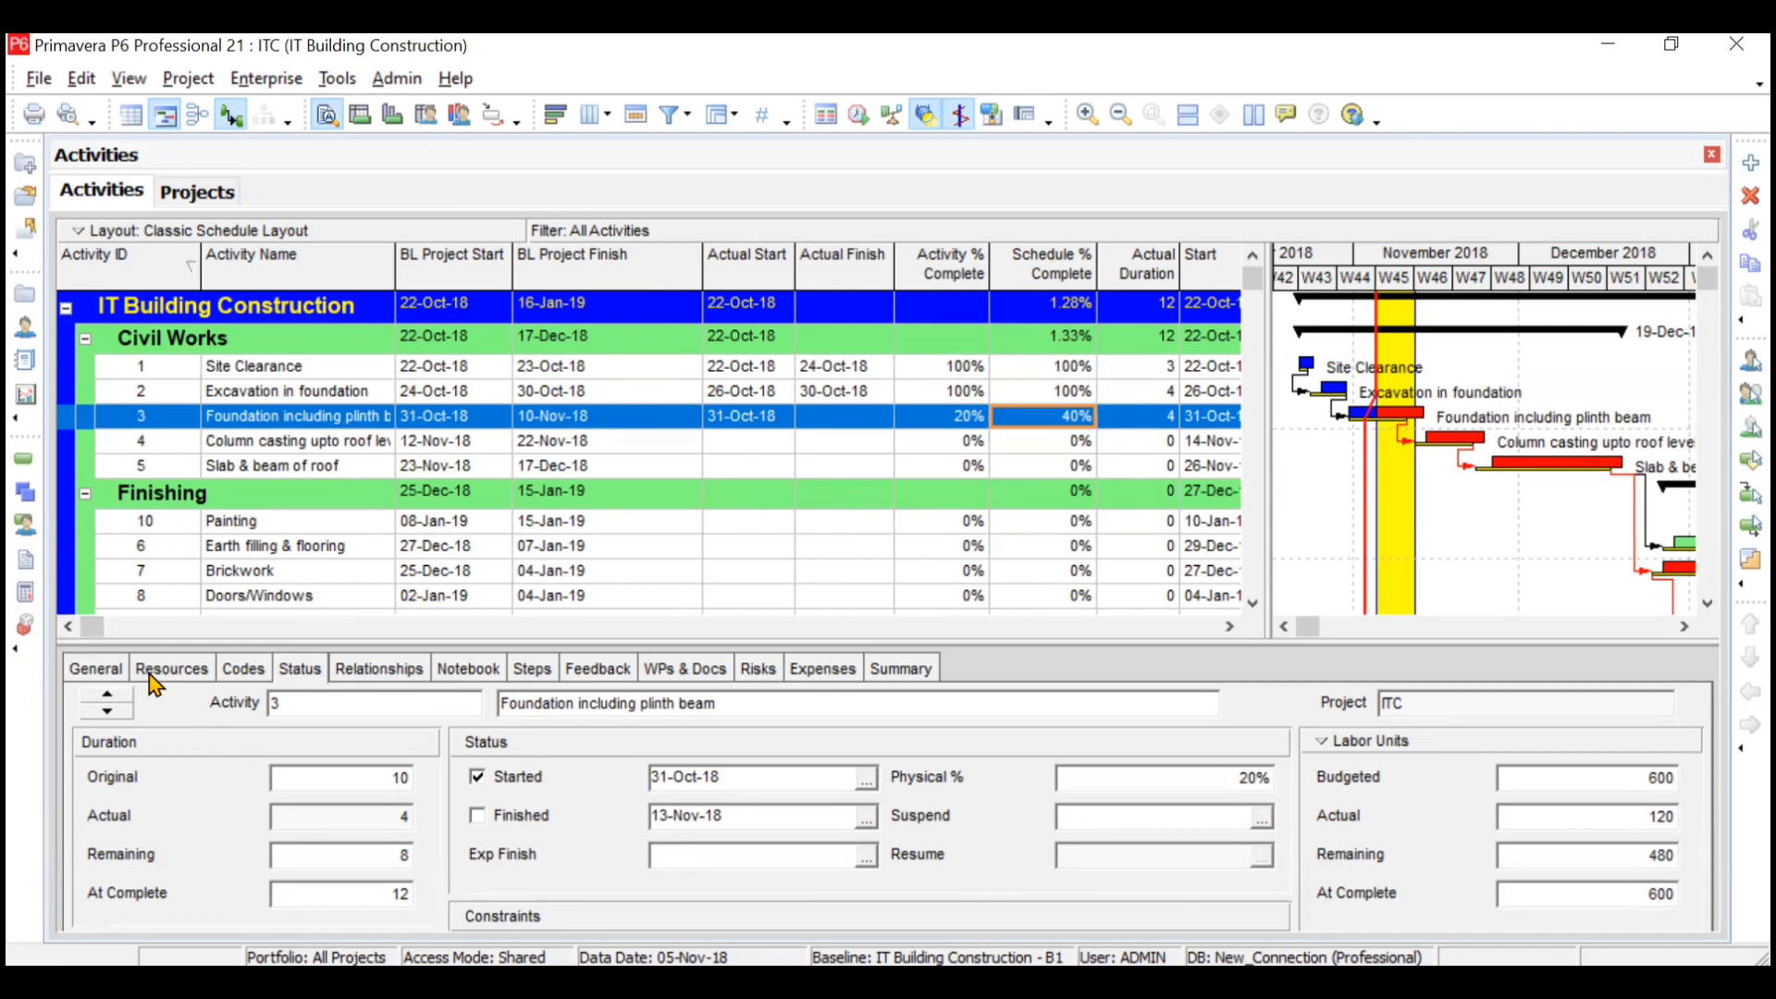
Review Site Clearance's duration type and compare the budgeted and actual units of its assigned resources
{"action": "left_click", "coordinate": [307, 374]}
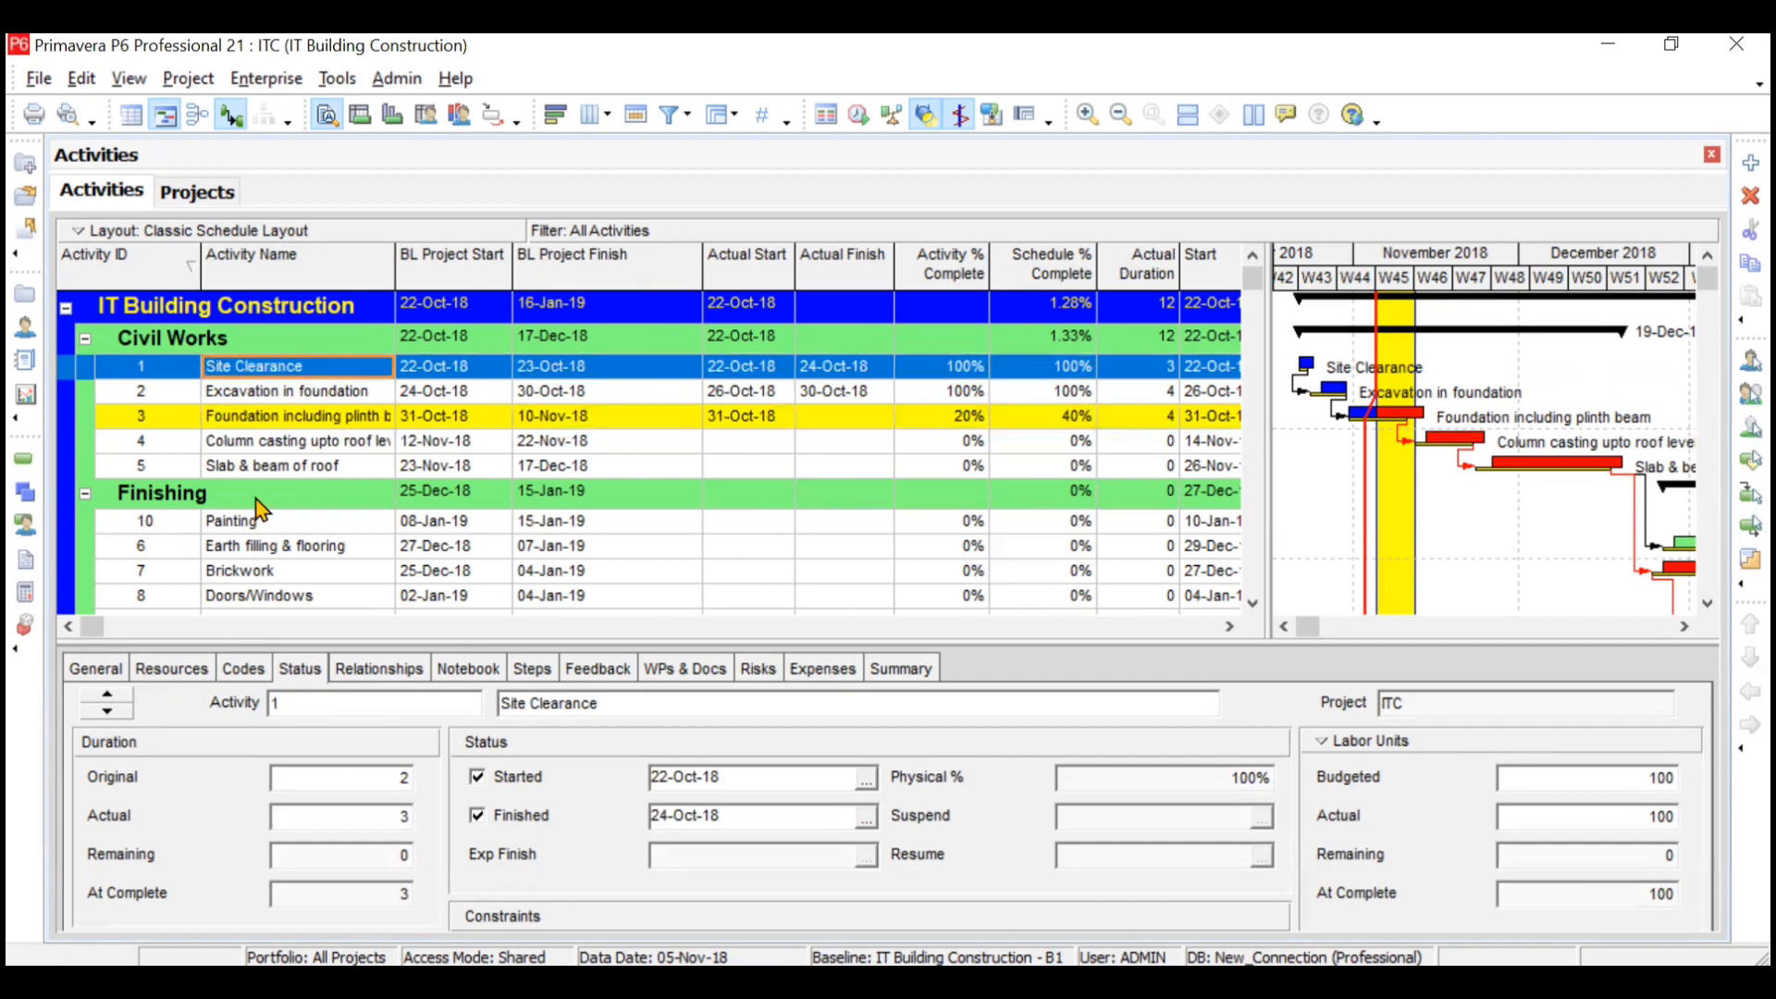
{"action": "left_click", "coordinate": [191, 673]}
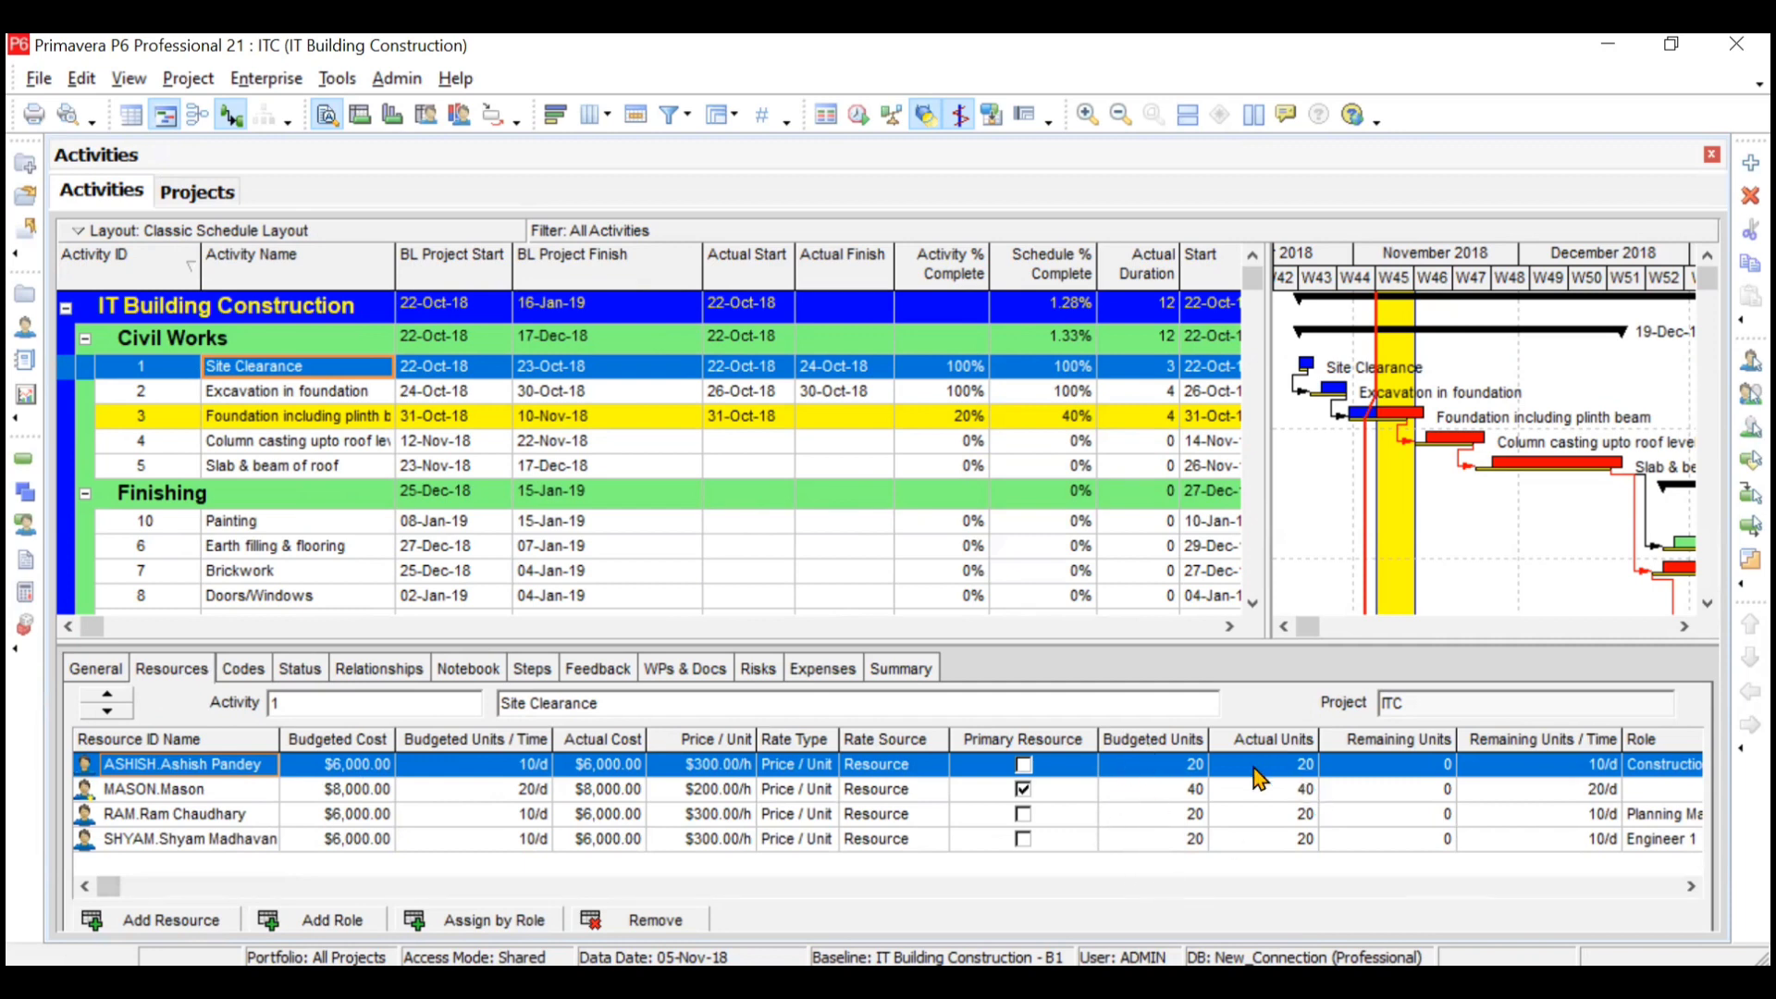
{"action": "left_click", "coordinate": [123, 668]}
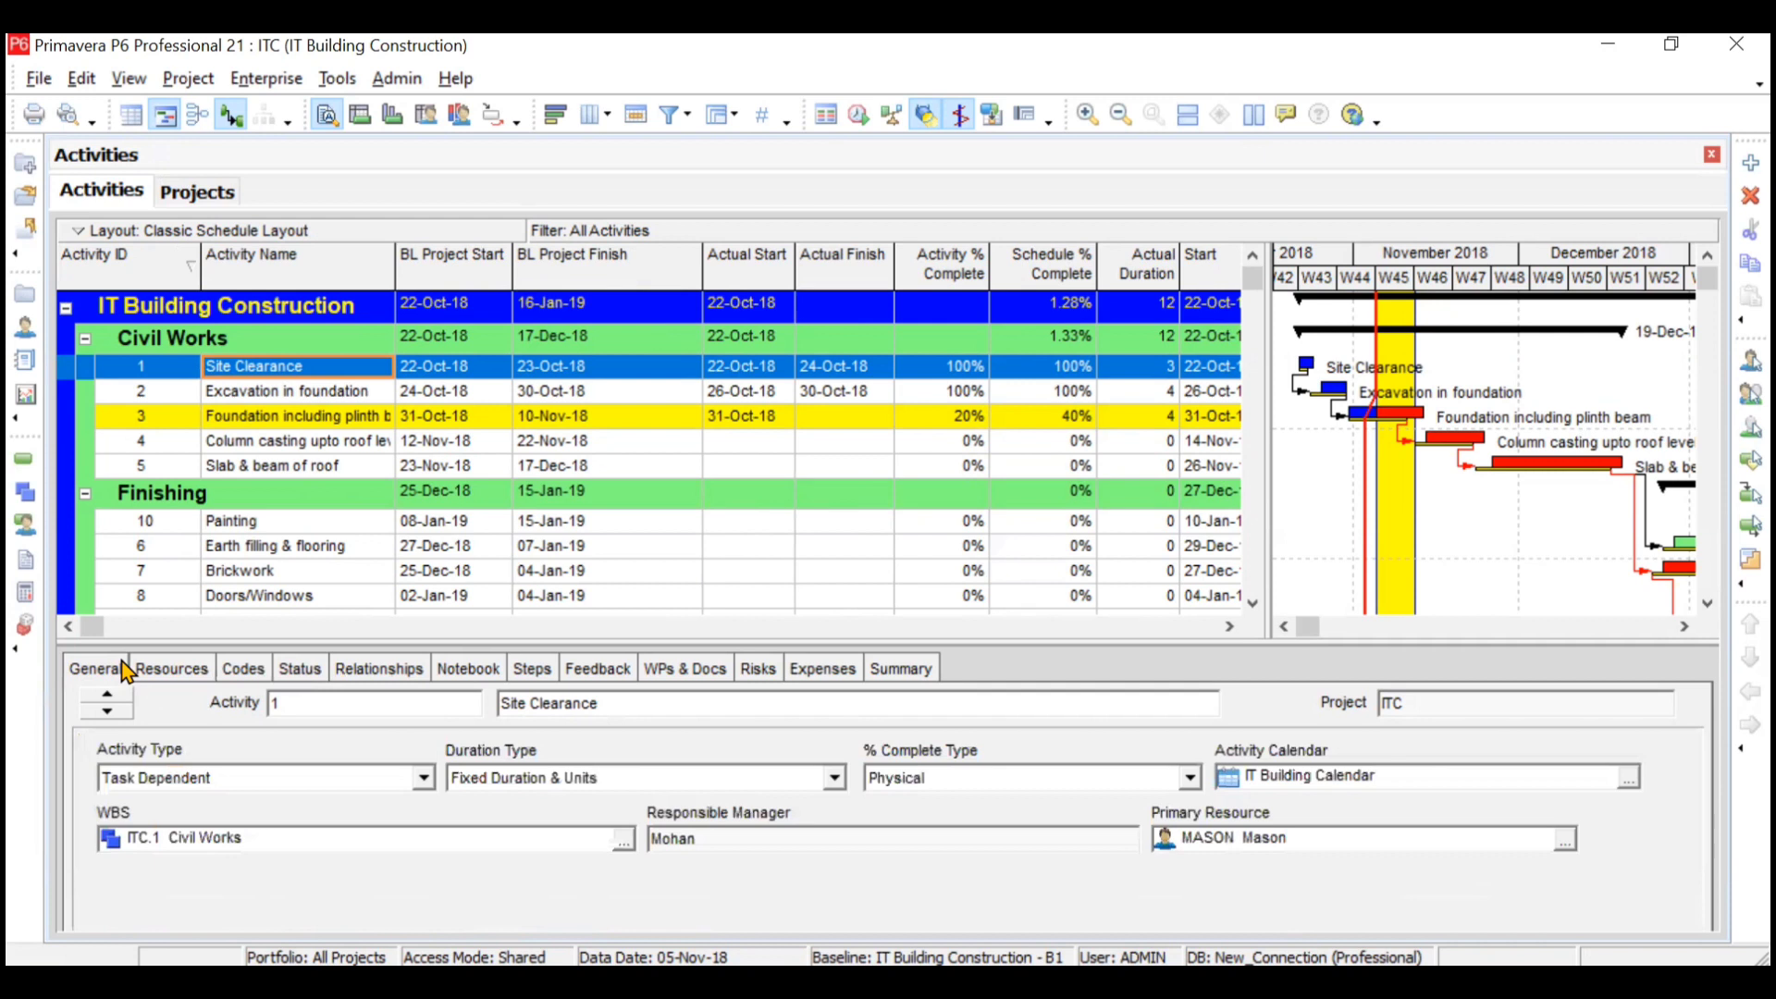
{"action": "left_click", "coordinate": [826, 780]}
{"action": "left_click", "coordinate": [829, 782]}
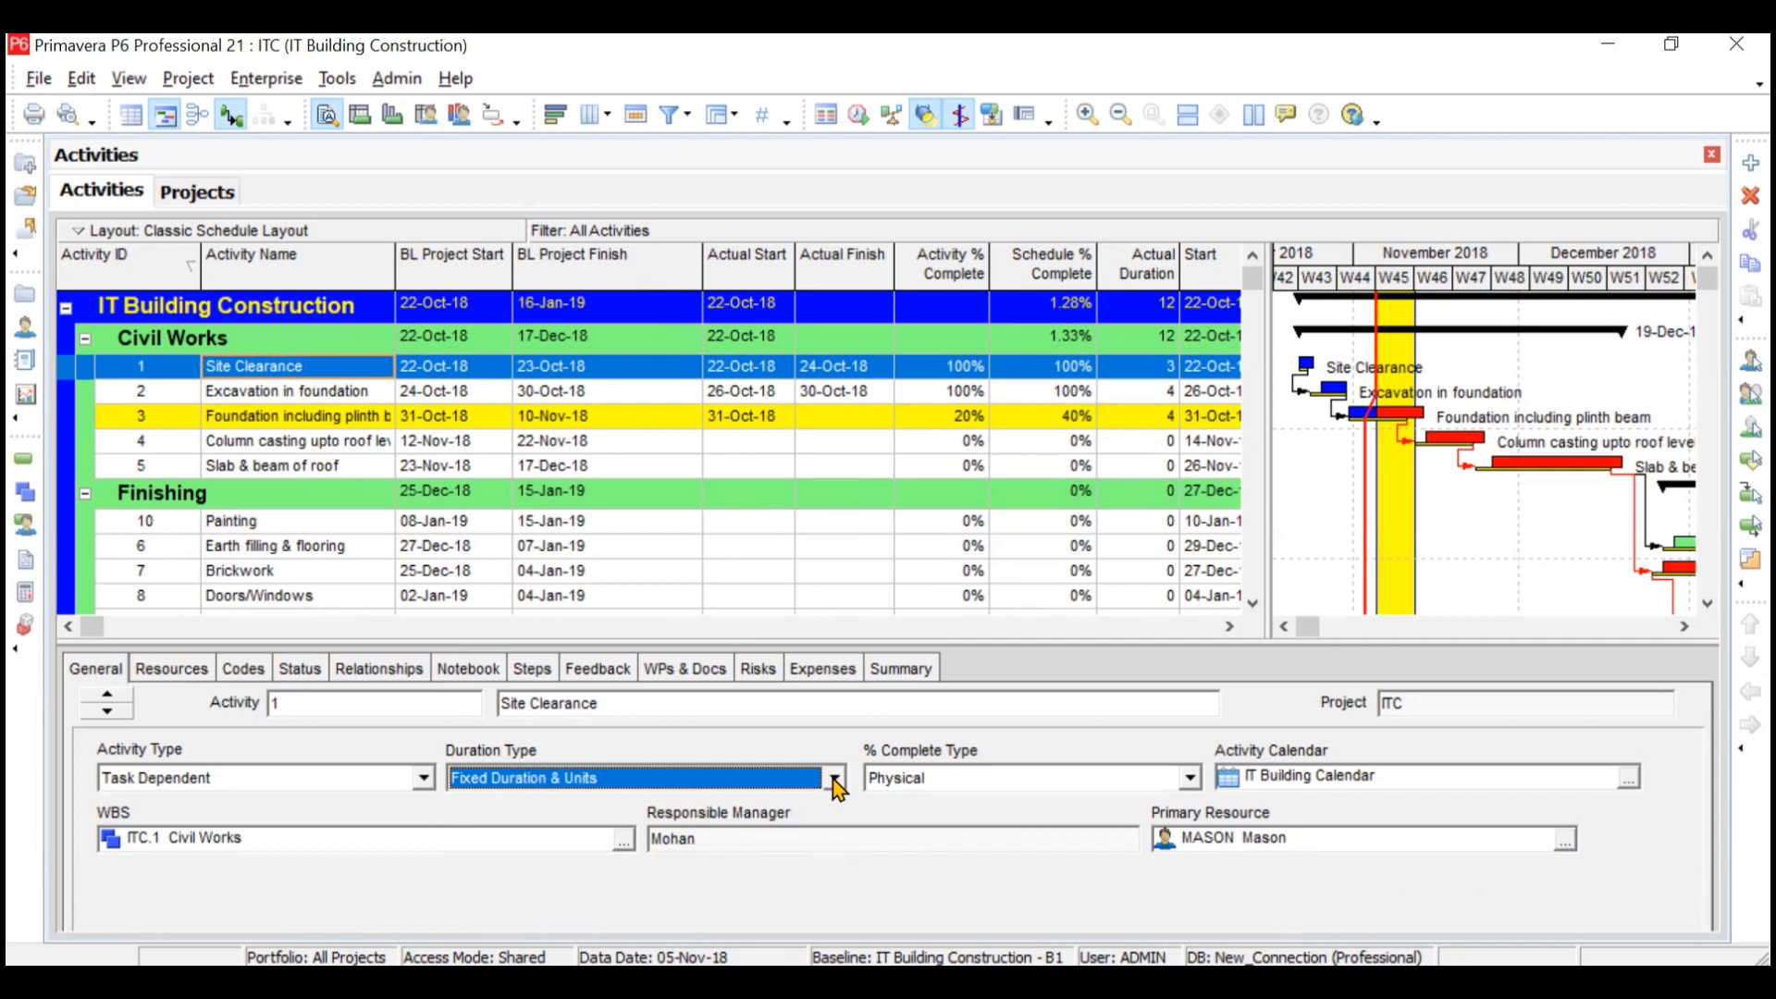
{"action": "left_click", "coordinate": [197, 671]}
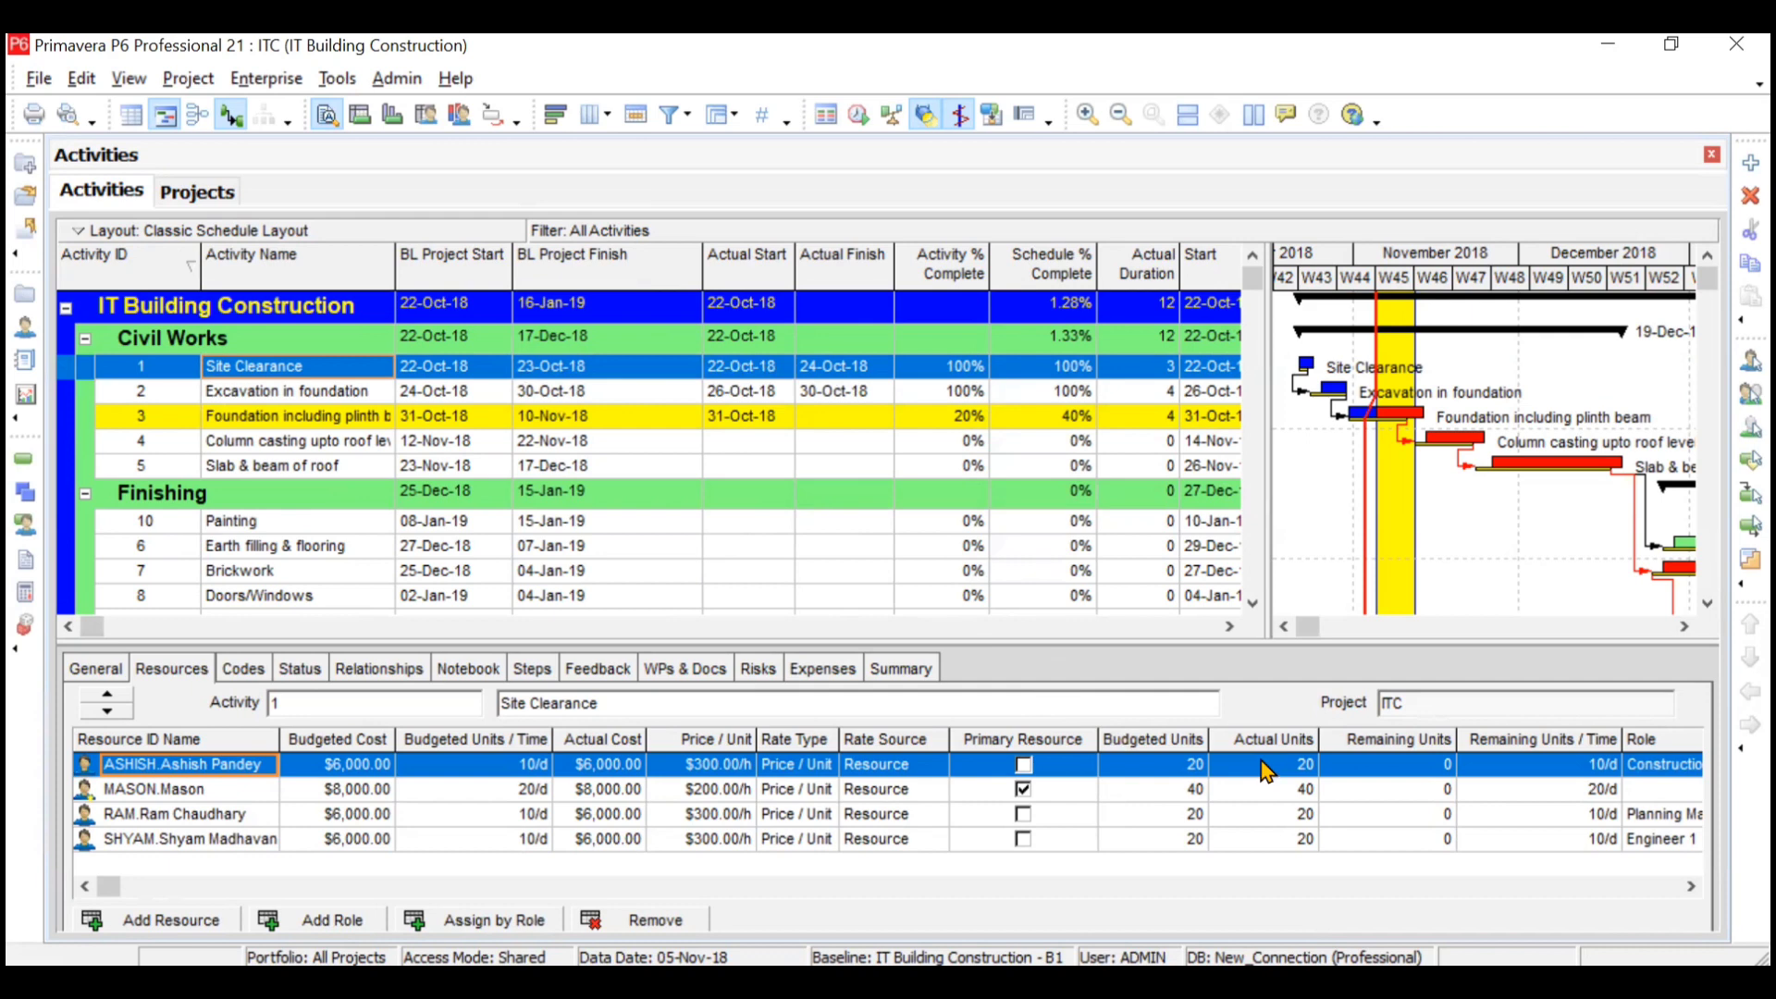
{"action": "left_click", "coordinate": [1193, 793]}
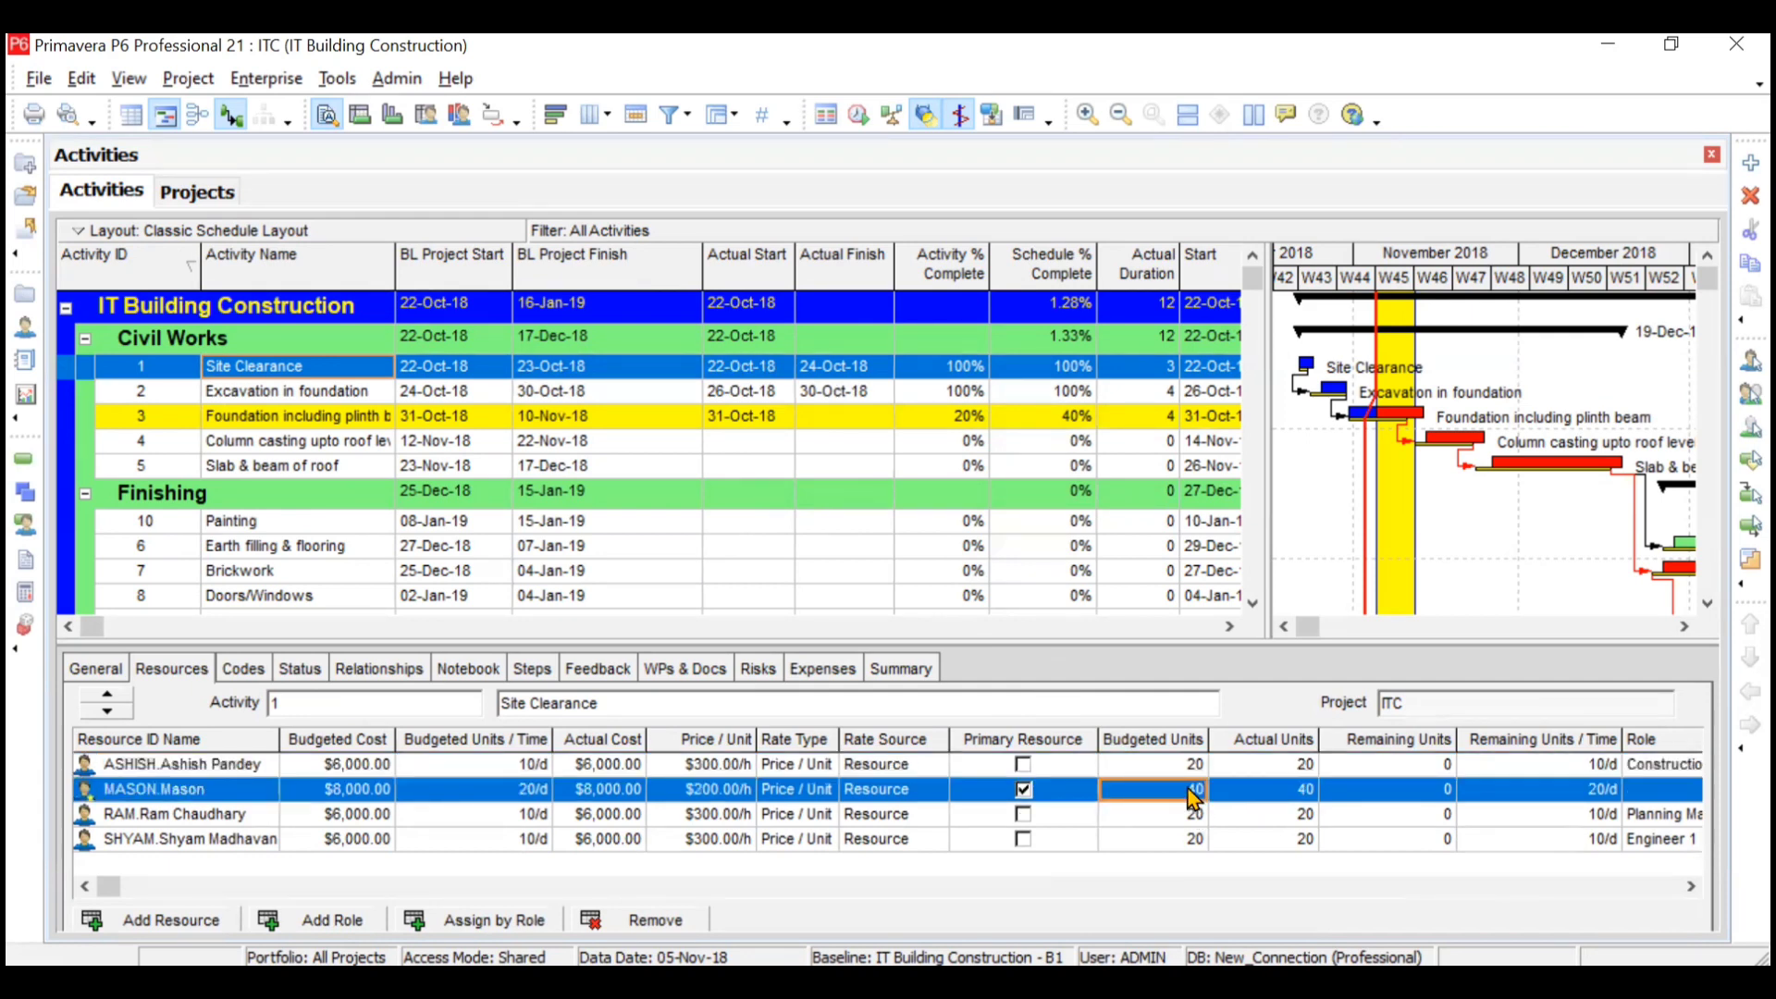
Compare Mason's budgeted and actual units on Site Clearance and check the activity's duration type
{"action": "left_click", "coordinate": [1261, 799]}
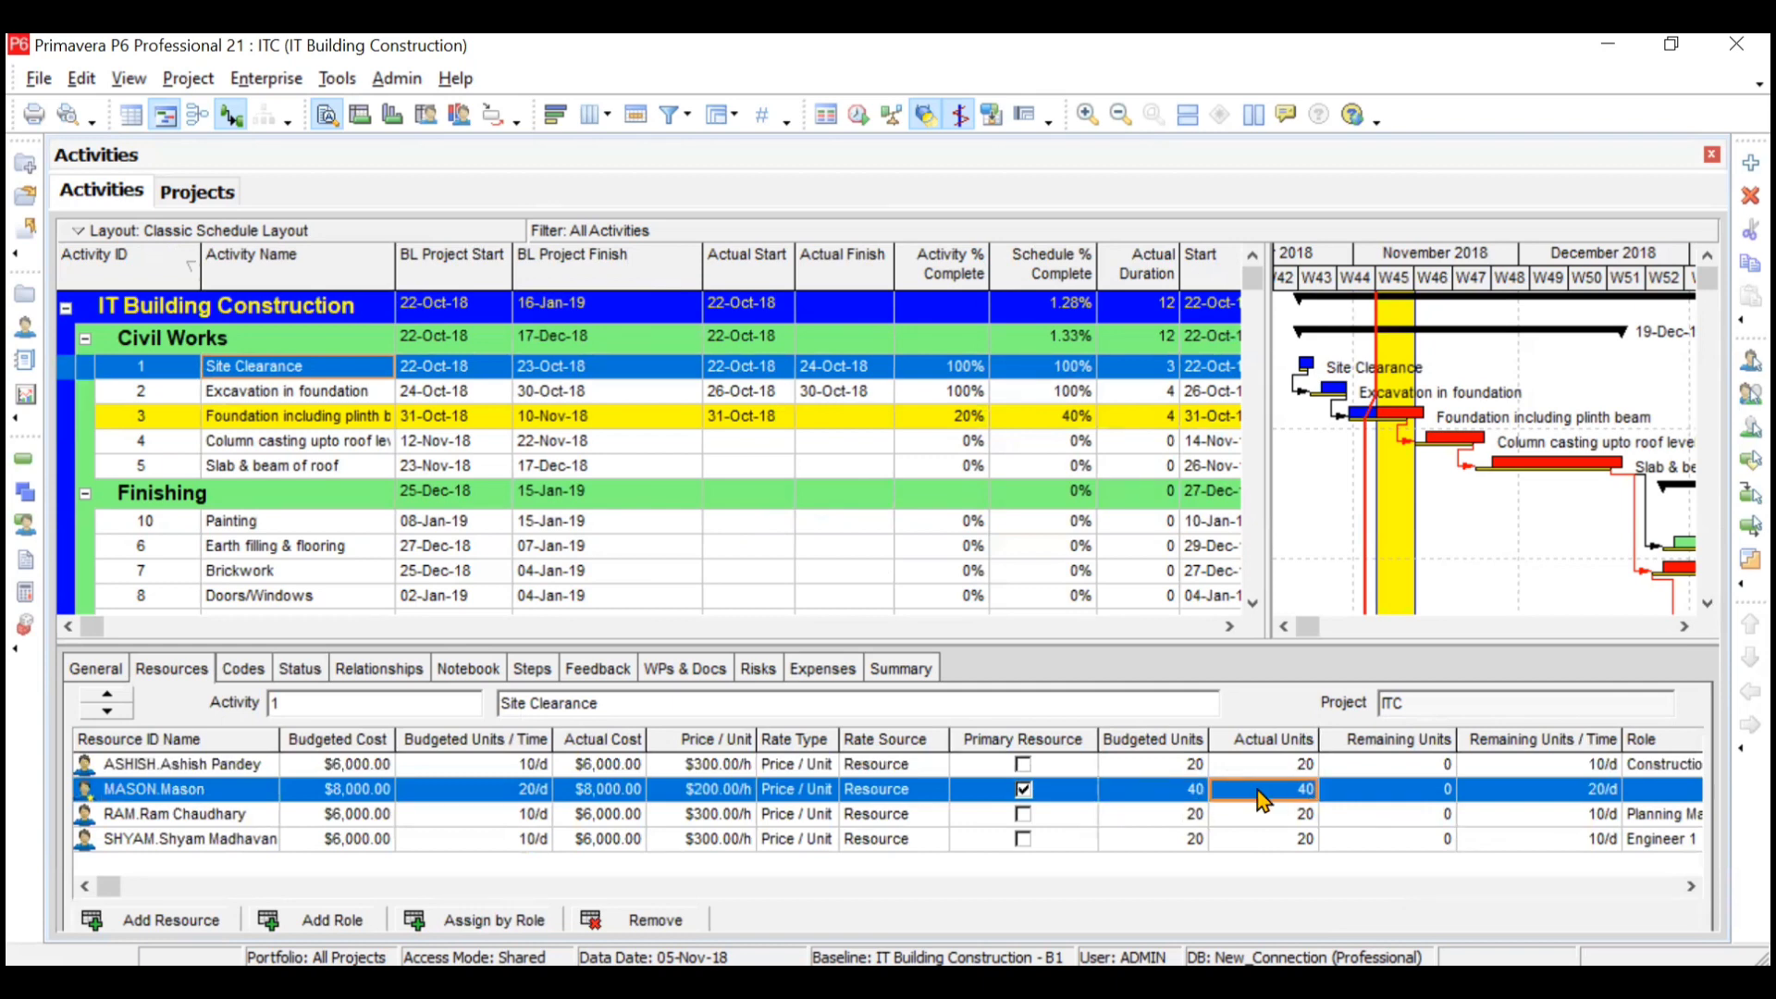
{"action": "left_click", "coordinate": [1158, 795]}
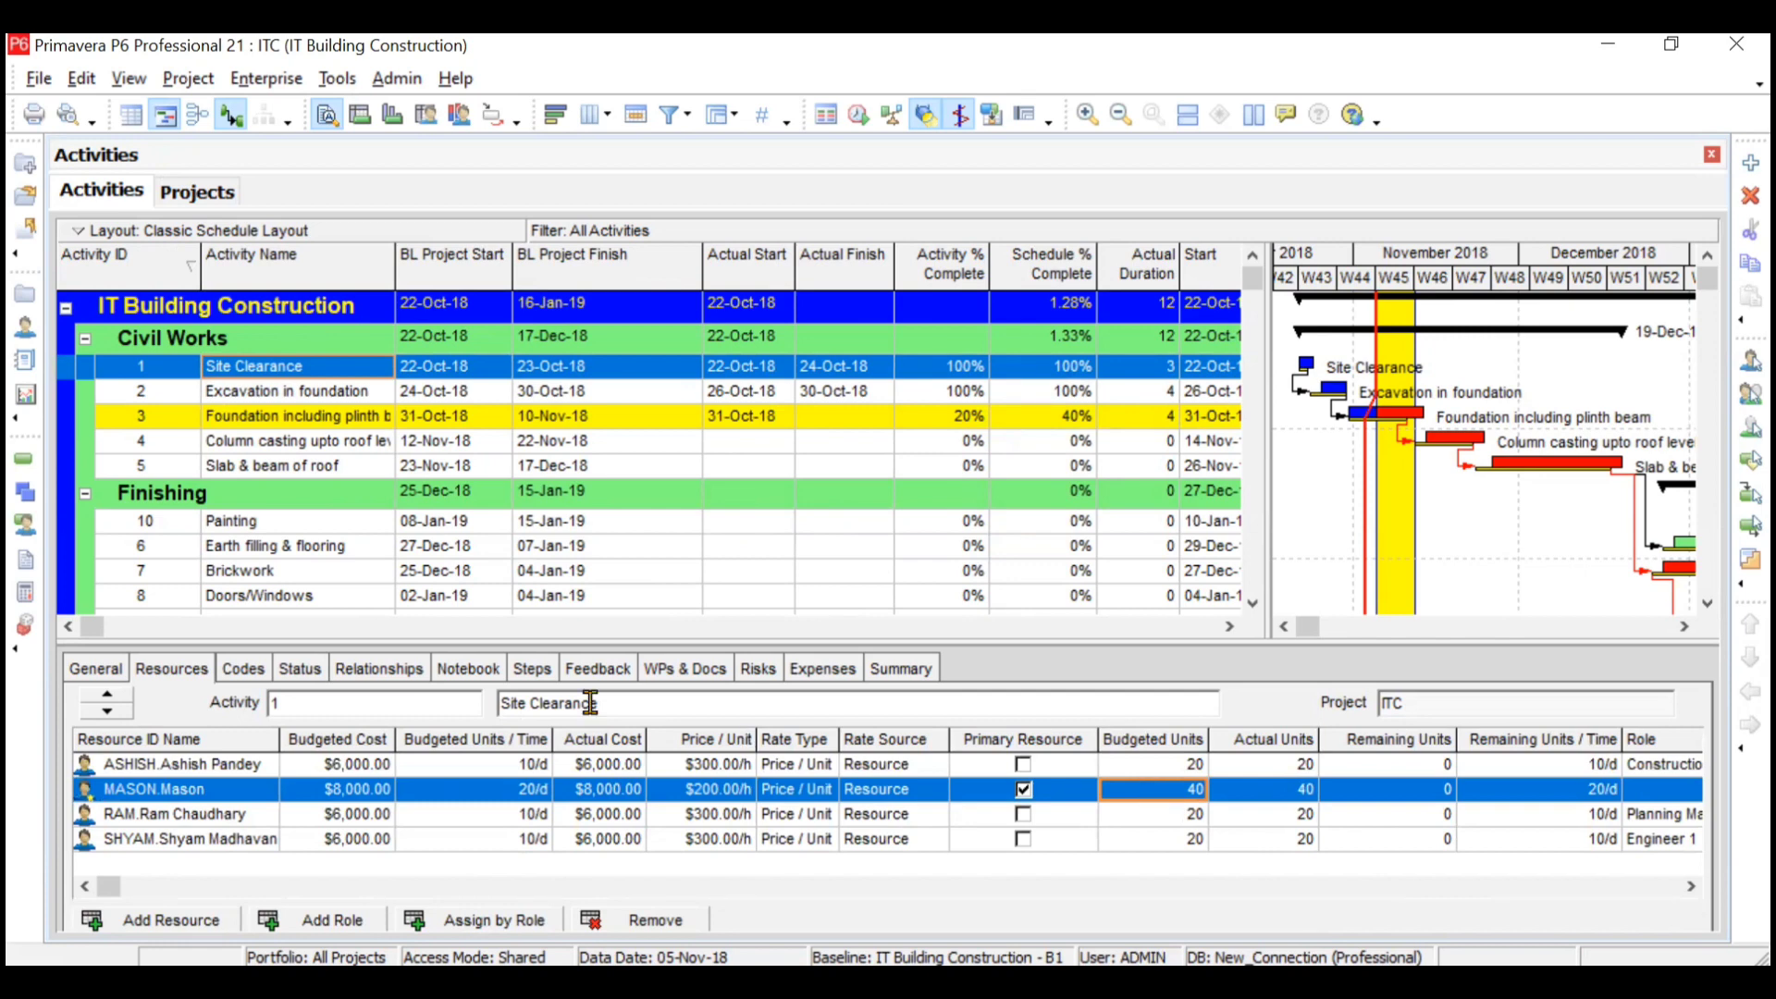
{"action": "left_click", "coordinate": [96, 669]}
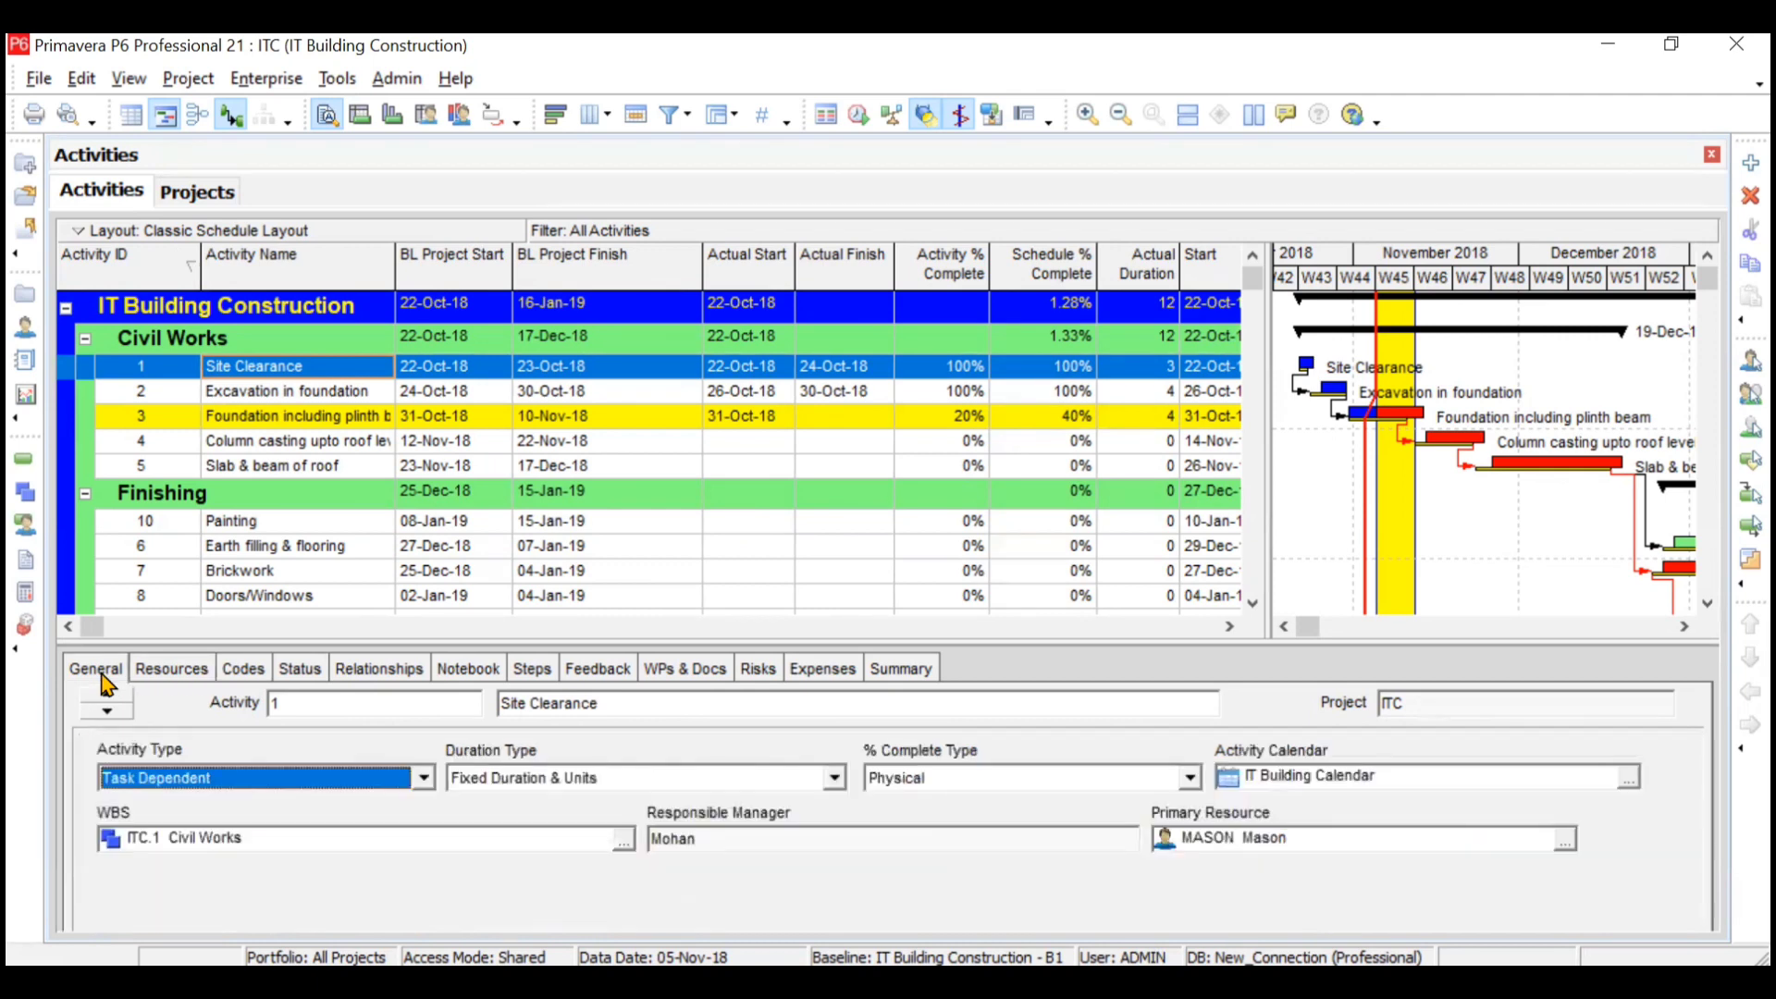
{"action": "left_click", "coordinate": [836, 779]}
{"action": "left_click", "coordinate": [835, 779]}
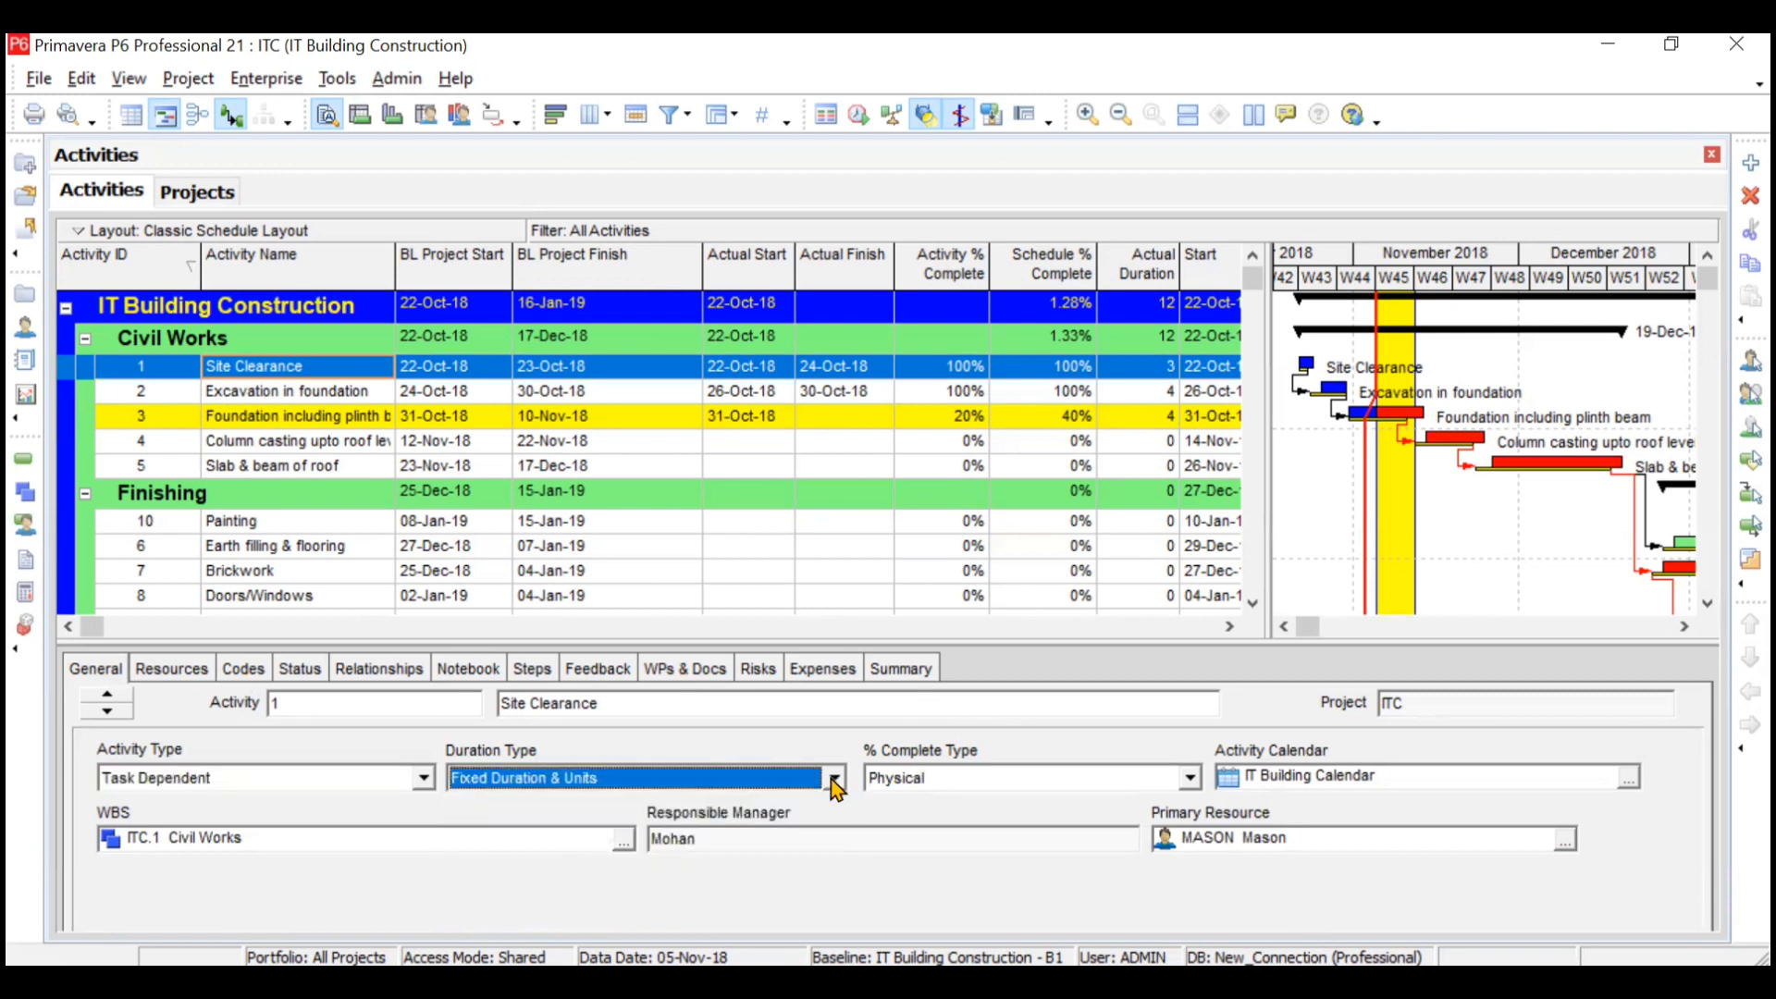
Set Site Clearance's actual units to 30 for the Construction Manager resource and 60 for Mason
{"action": "left_click", "coordinate": [206, 668]}
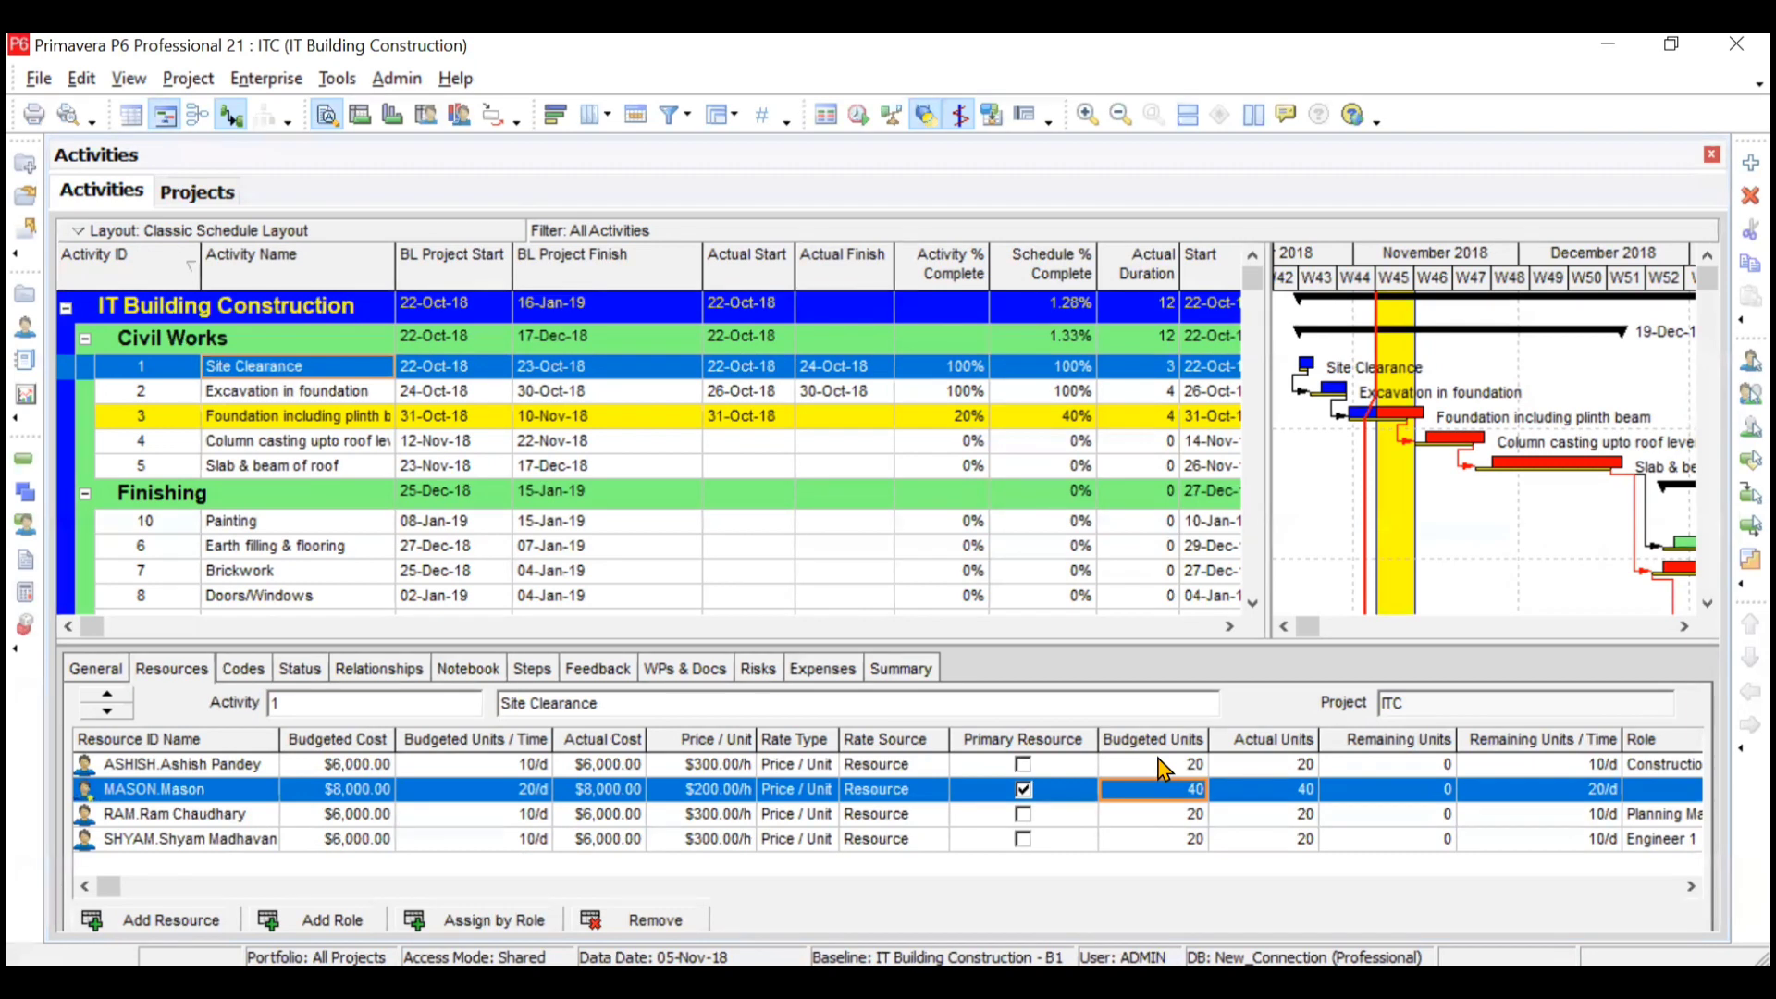
{"action": "left_click", "coordinate": [1247, 763]}
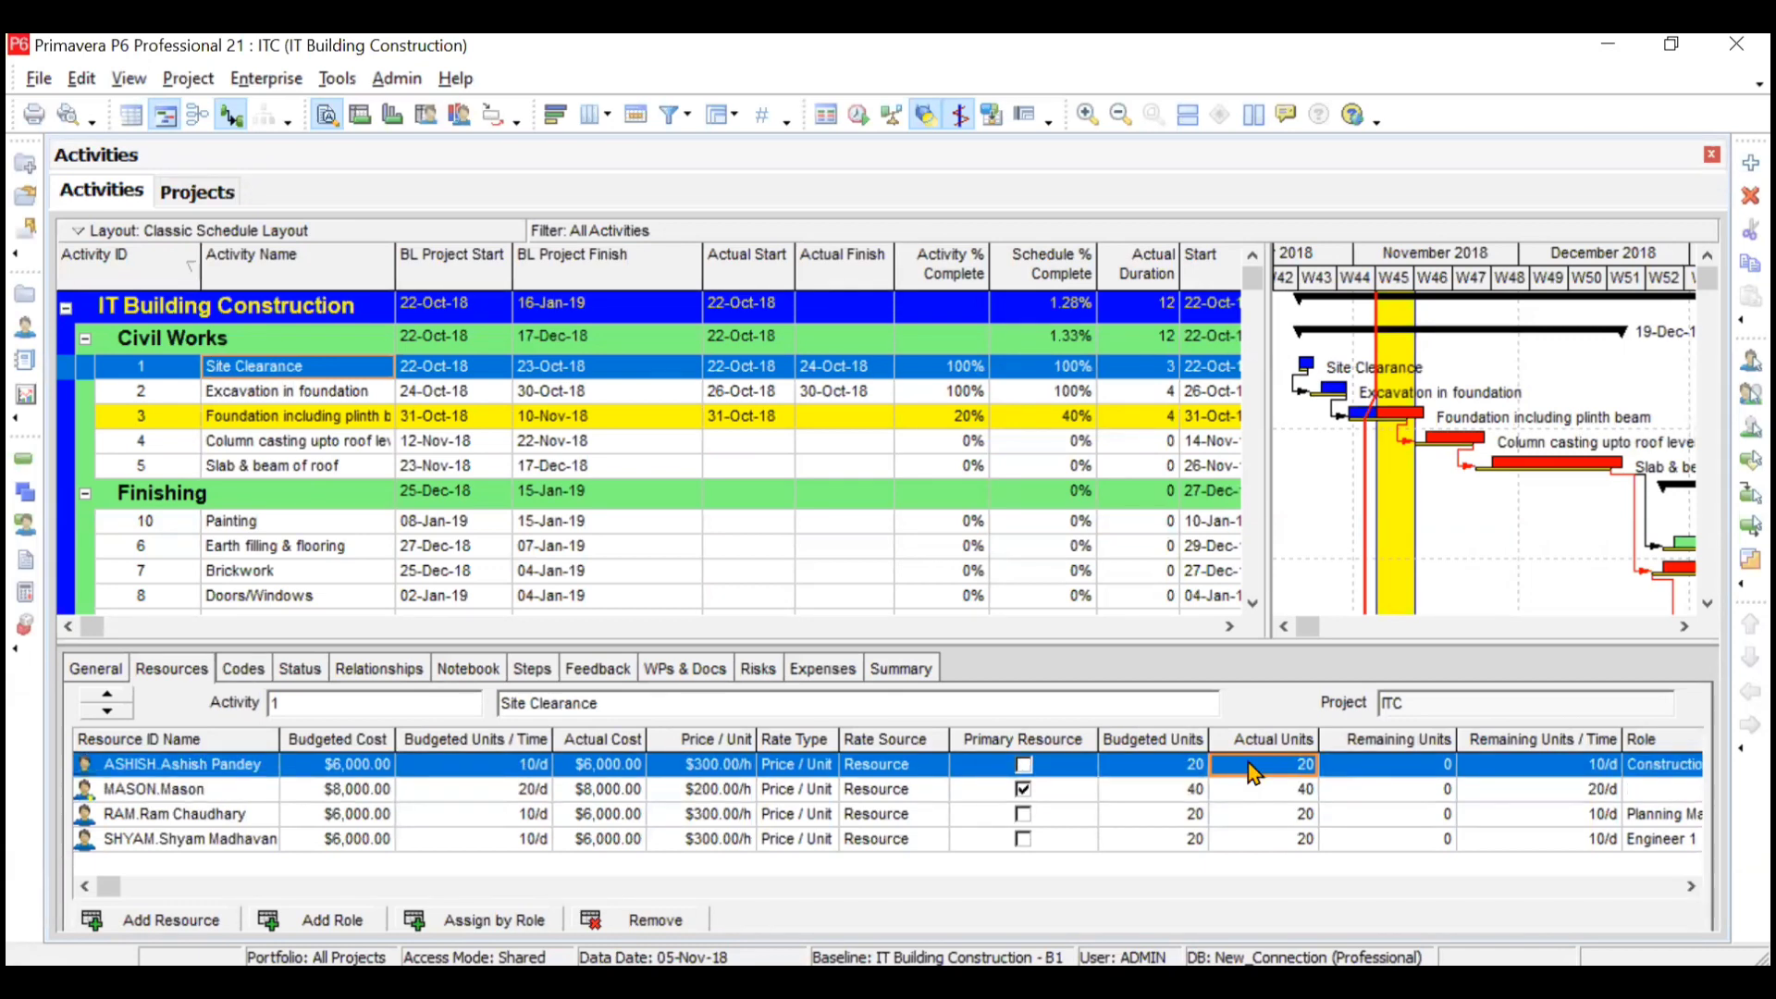
{"action": "left_click", "coordinate": [1251, 763]}
{"action": "type", "text": "30"}
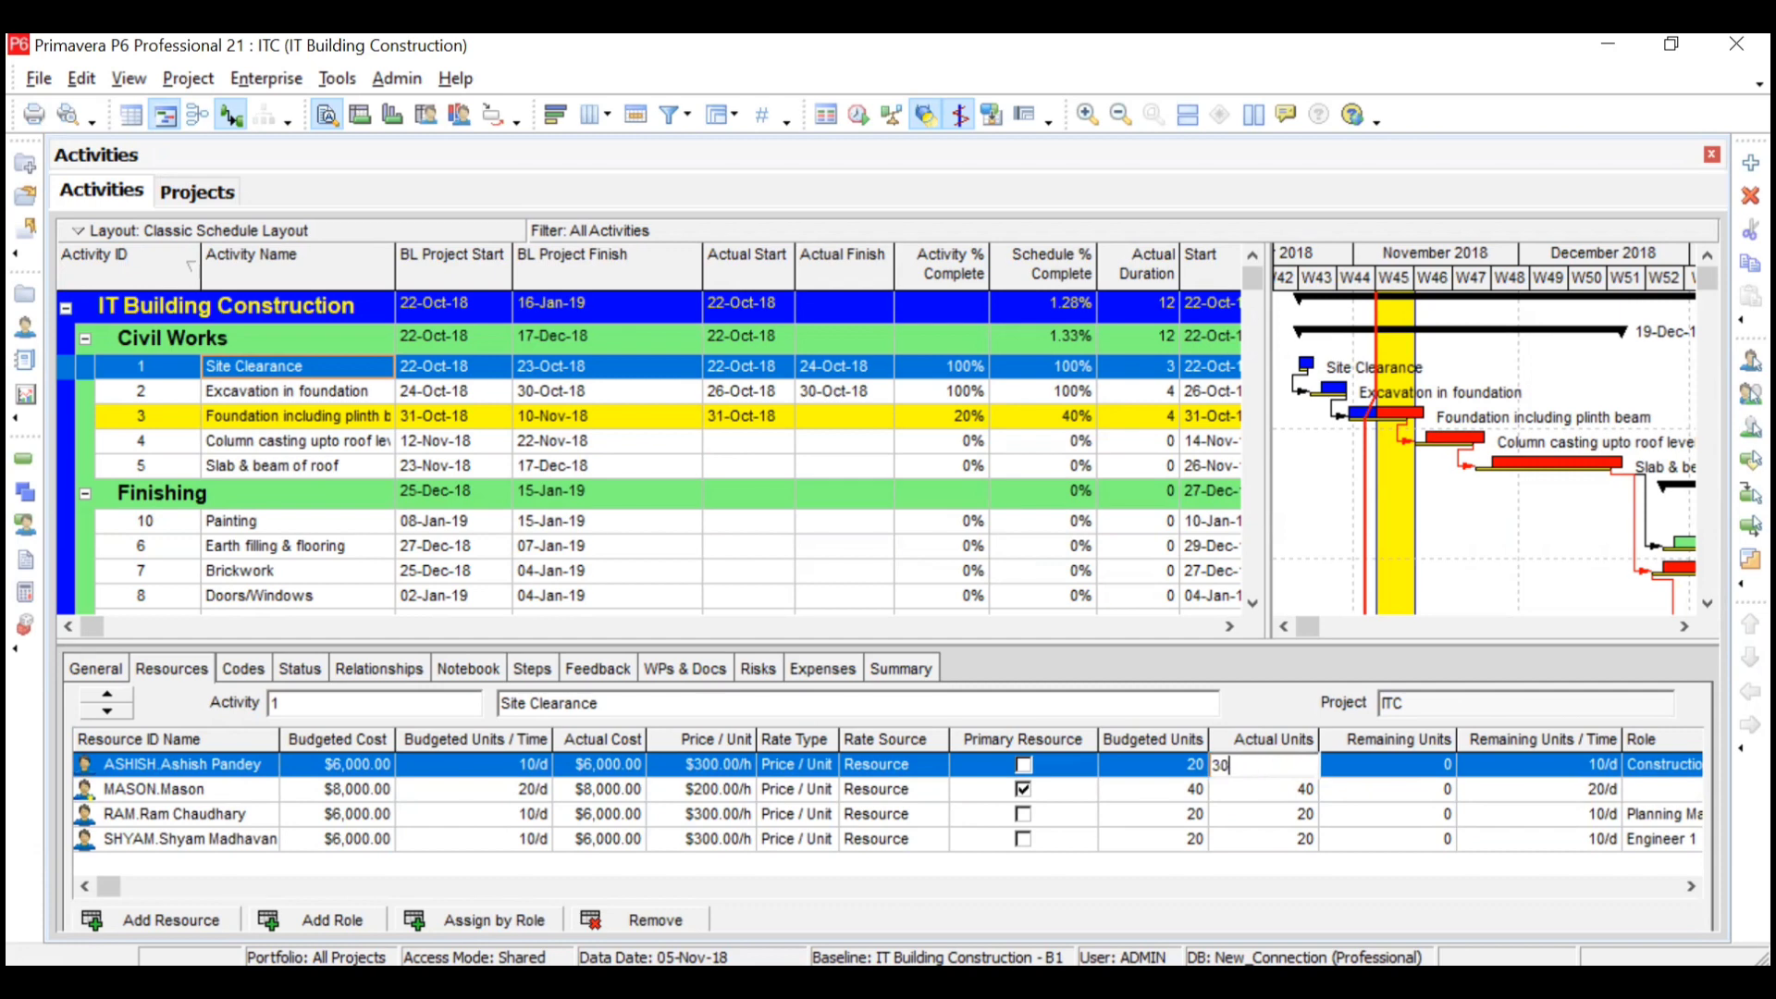
{"action": "key", "text": "Return"}
{"action": "left_click", "coordinate": [1269, 788]}
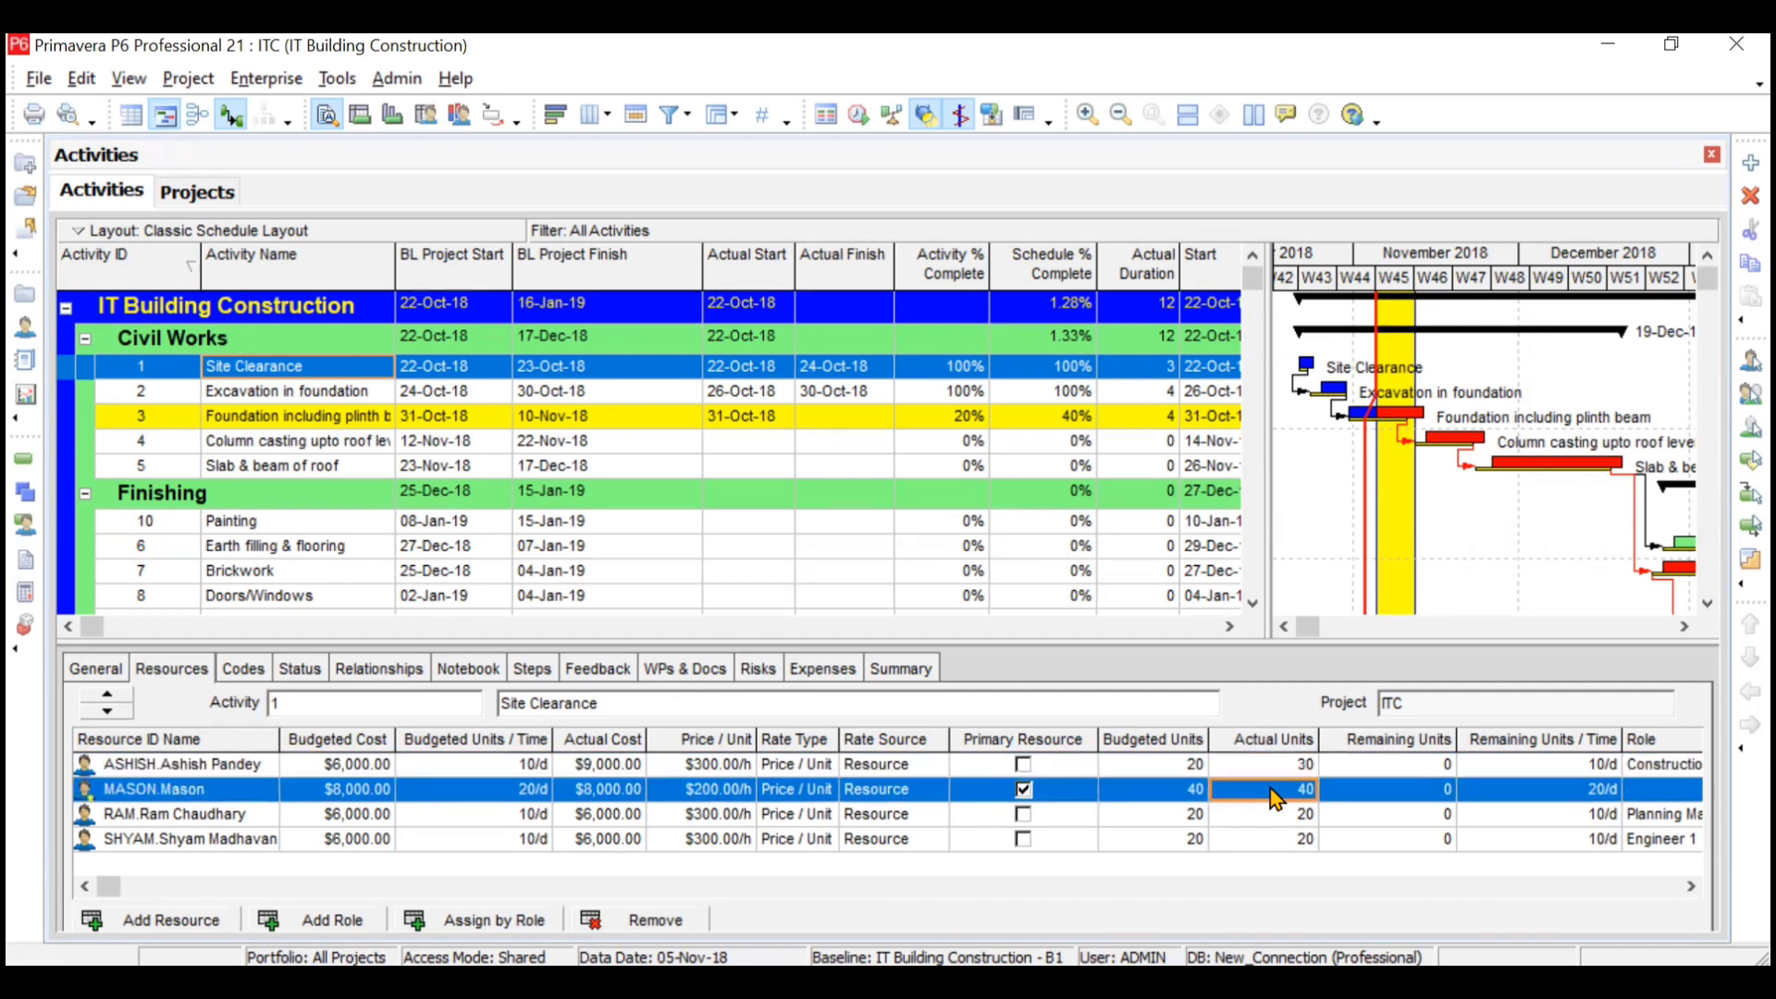
{"action": "left_click", "coordinate": [1276, 795]}
{"action": "type", "text": "60"}
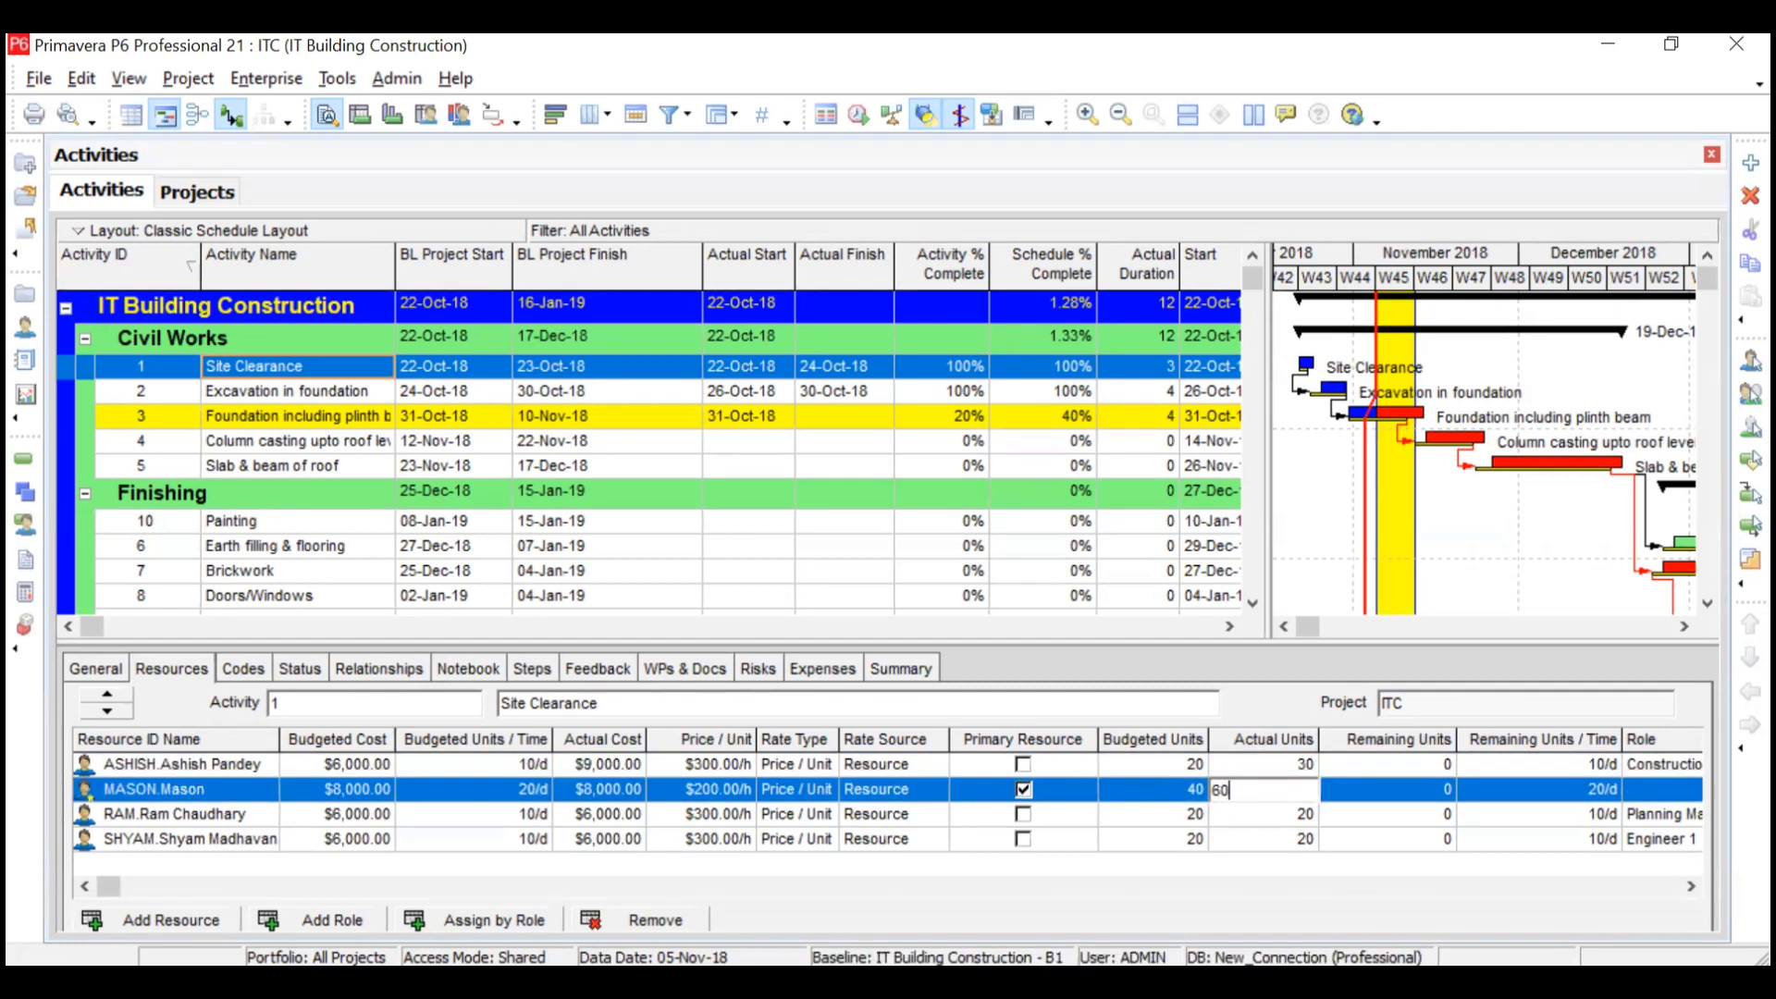
Set Site Clearance's actual units to 40 for the Planning Manager resource and 30 for the Engineer 1 resource
{"action": "left_click", "coordinate": [1302, 817]}
{"action": "left_click", "coordinate": [1304, 818]}
{"action": "type", "text": "40"}
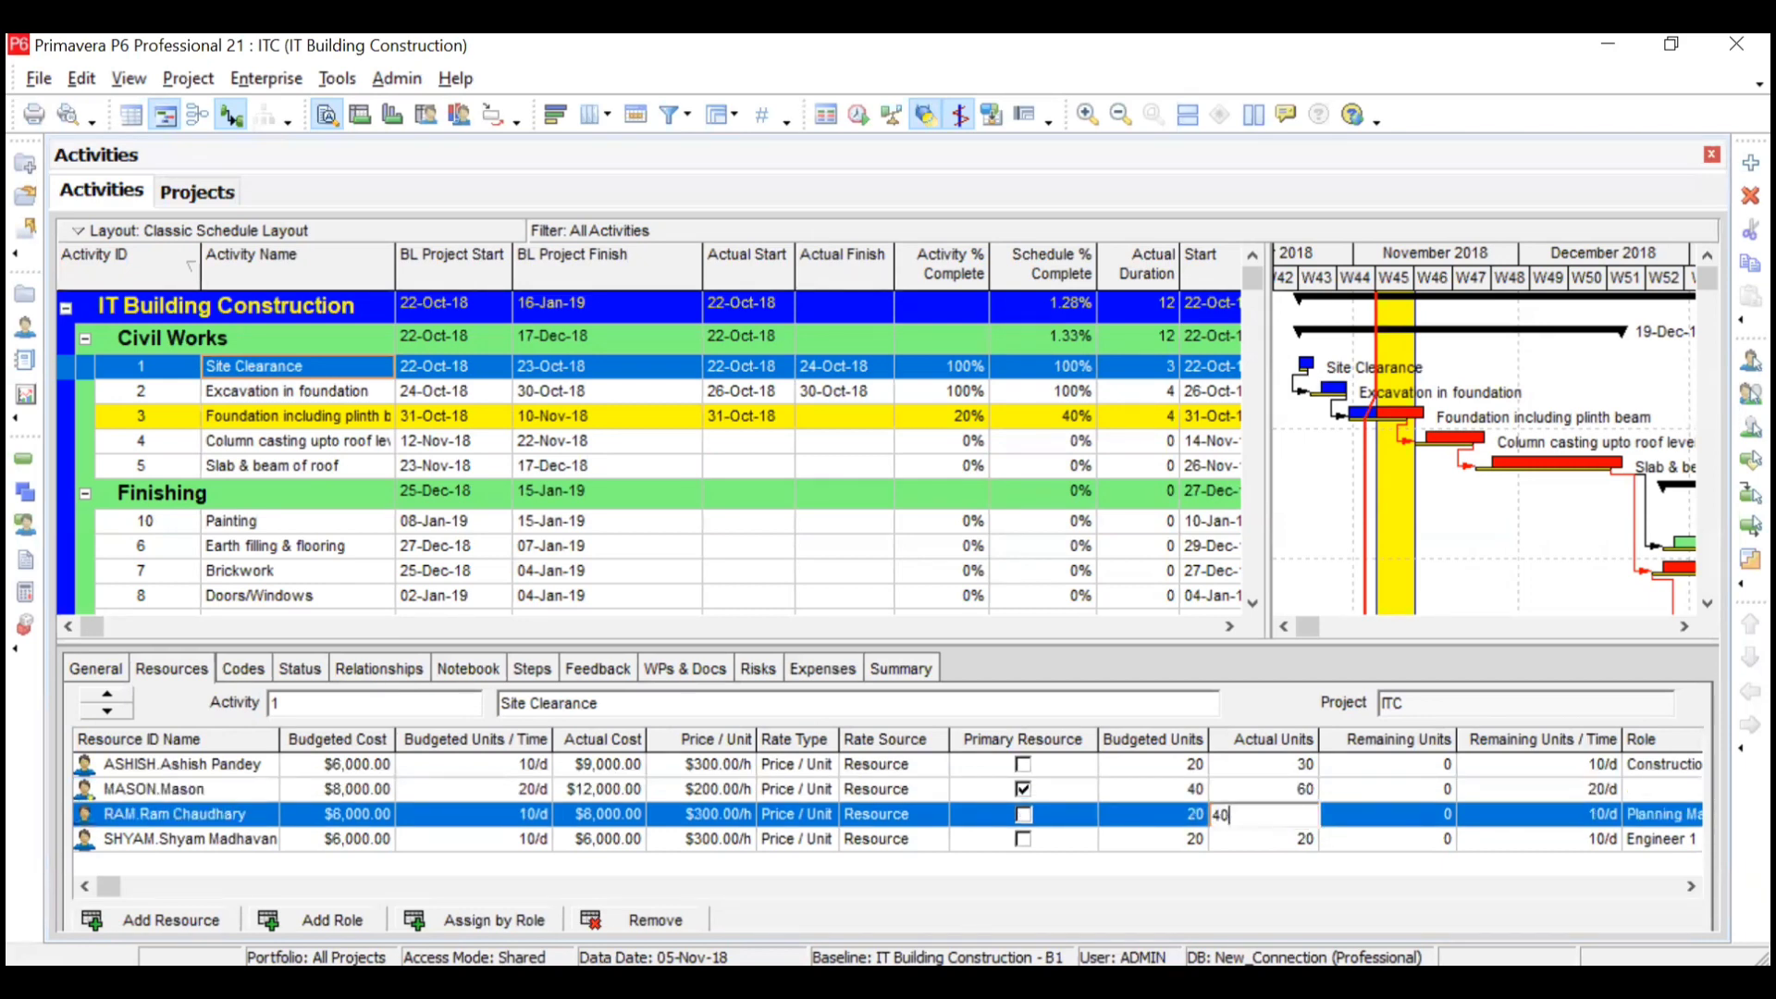
{"action": "left_click", "coordinate": [1286, 840]}
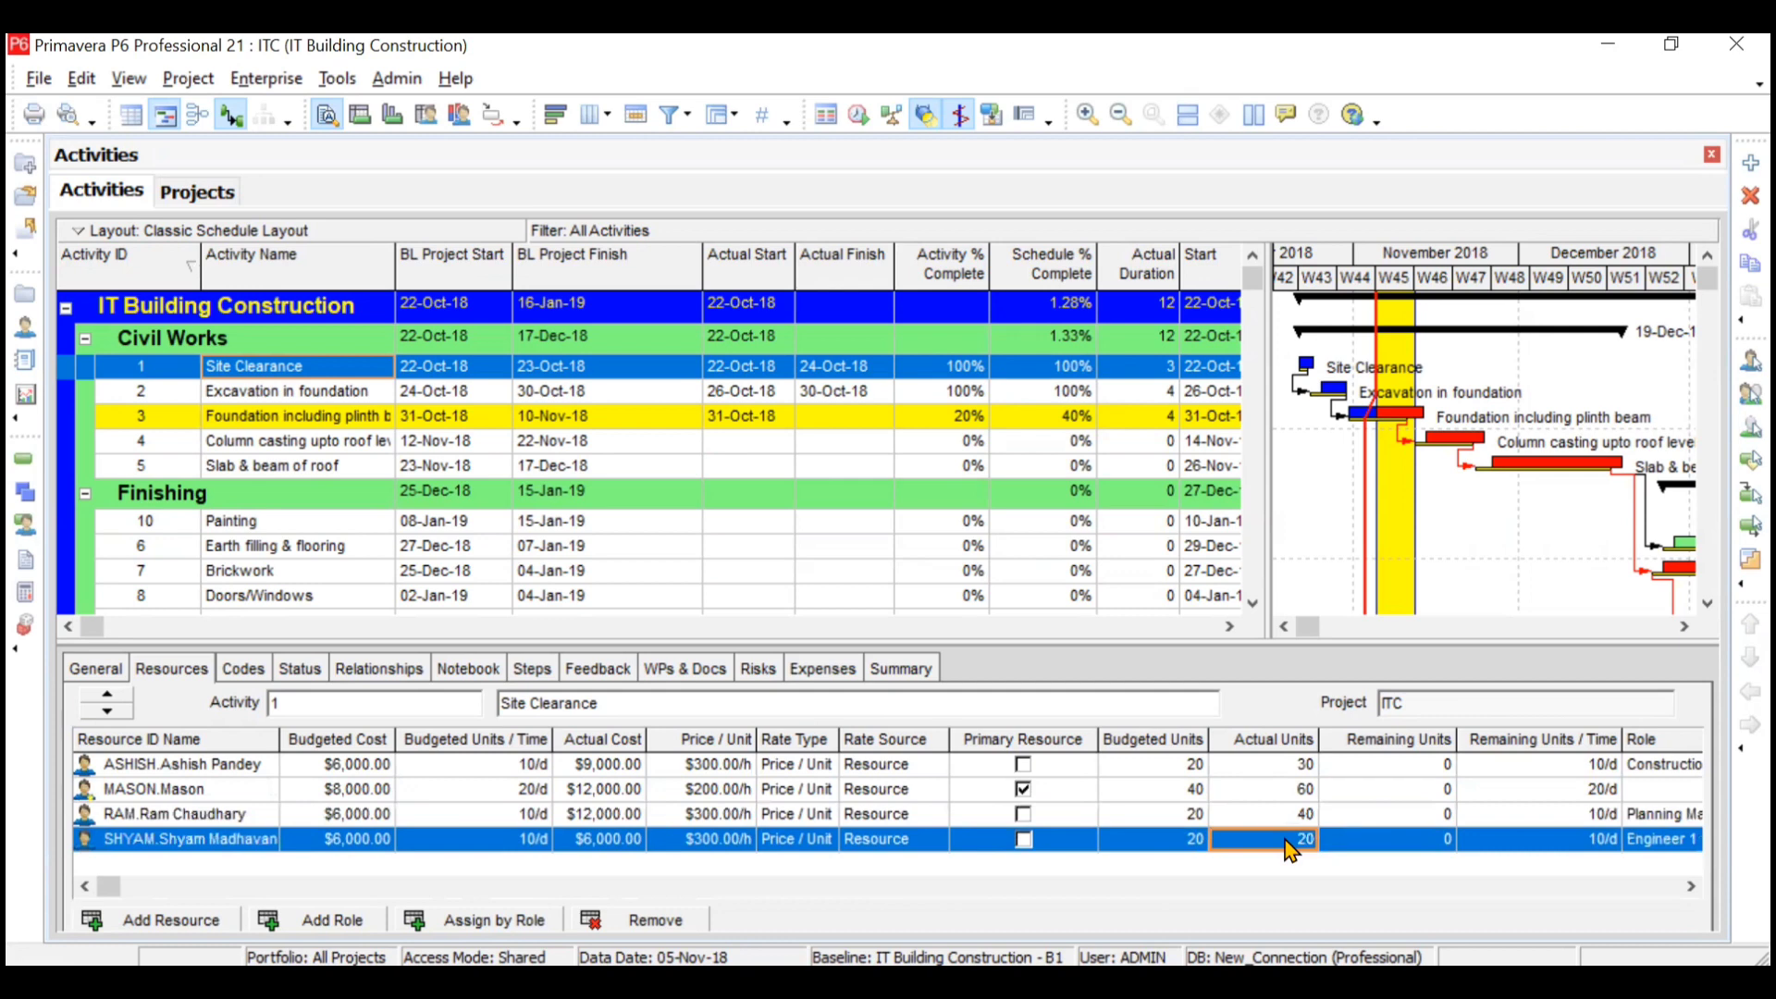
{"action": "left_click", "coordinate": [1291, 844]}
{"action": "type", "text": "30"}
{"action": "left_click", "coordinate": [1258, 789]}
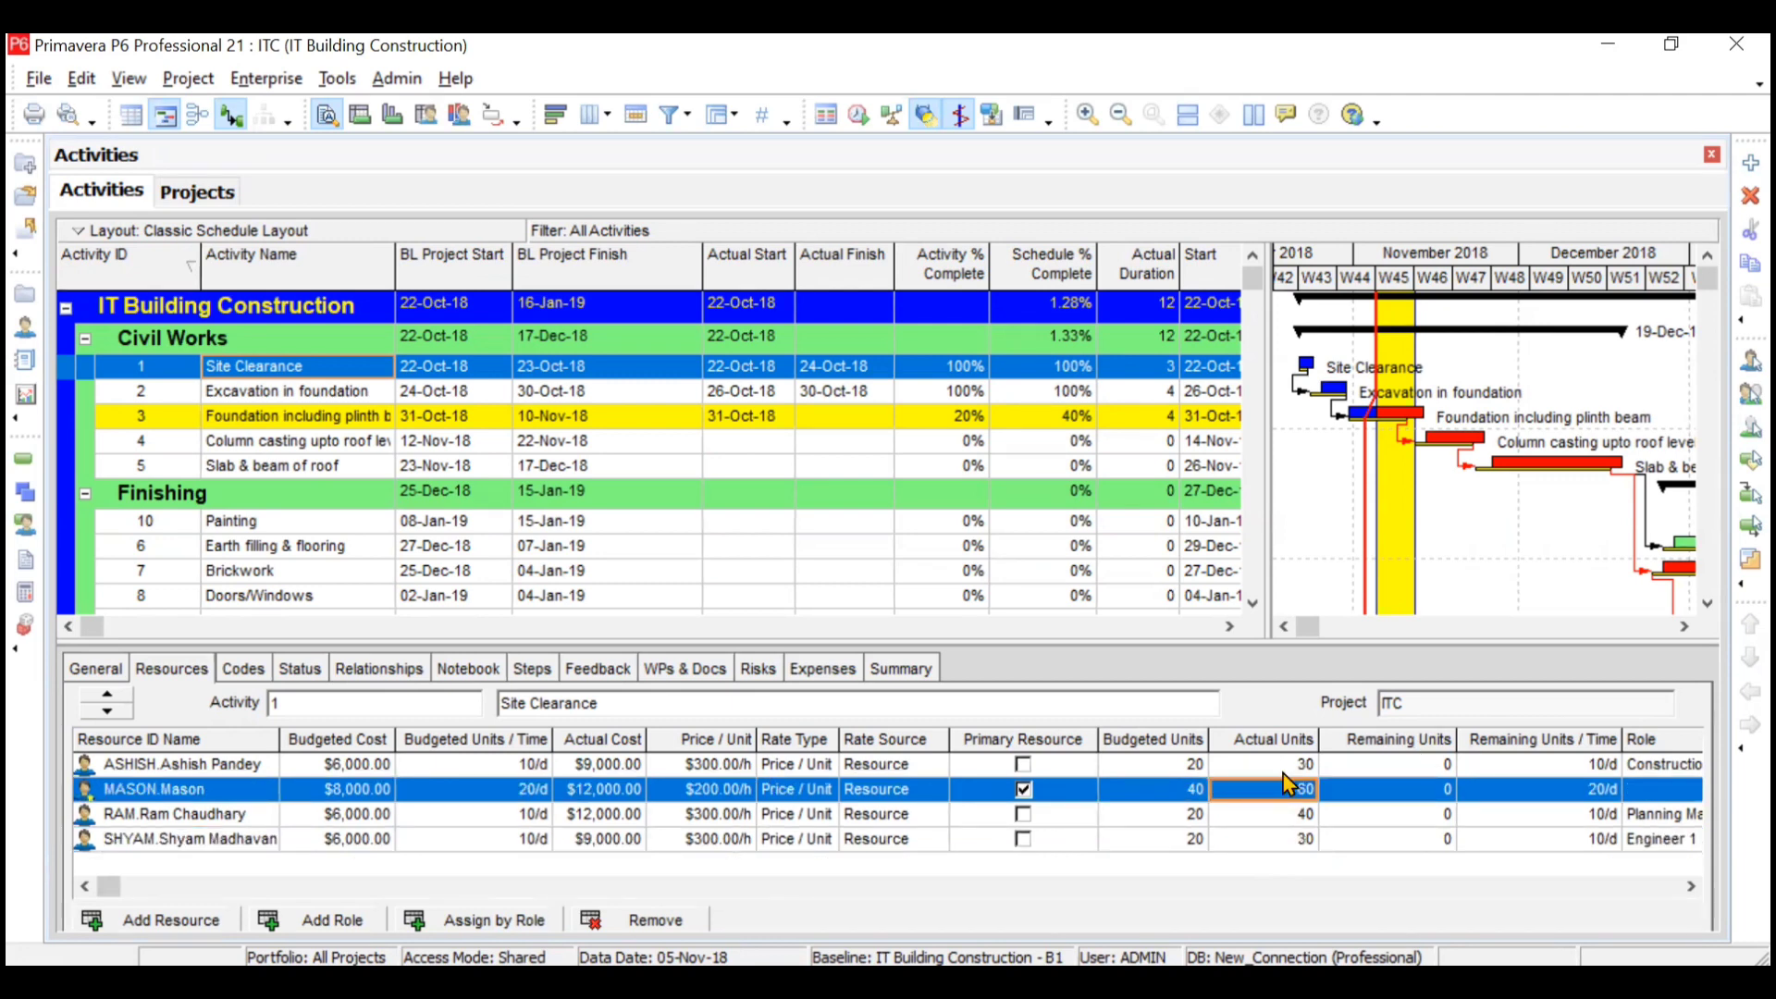
Review the resources' actual costs on Site Clearance and compare the activity's budgeted and actual total cost
{"action": "left_click", "coordinate": [631, 766]}
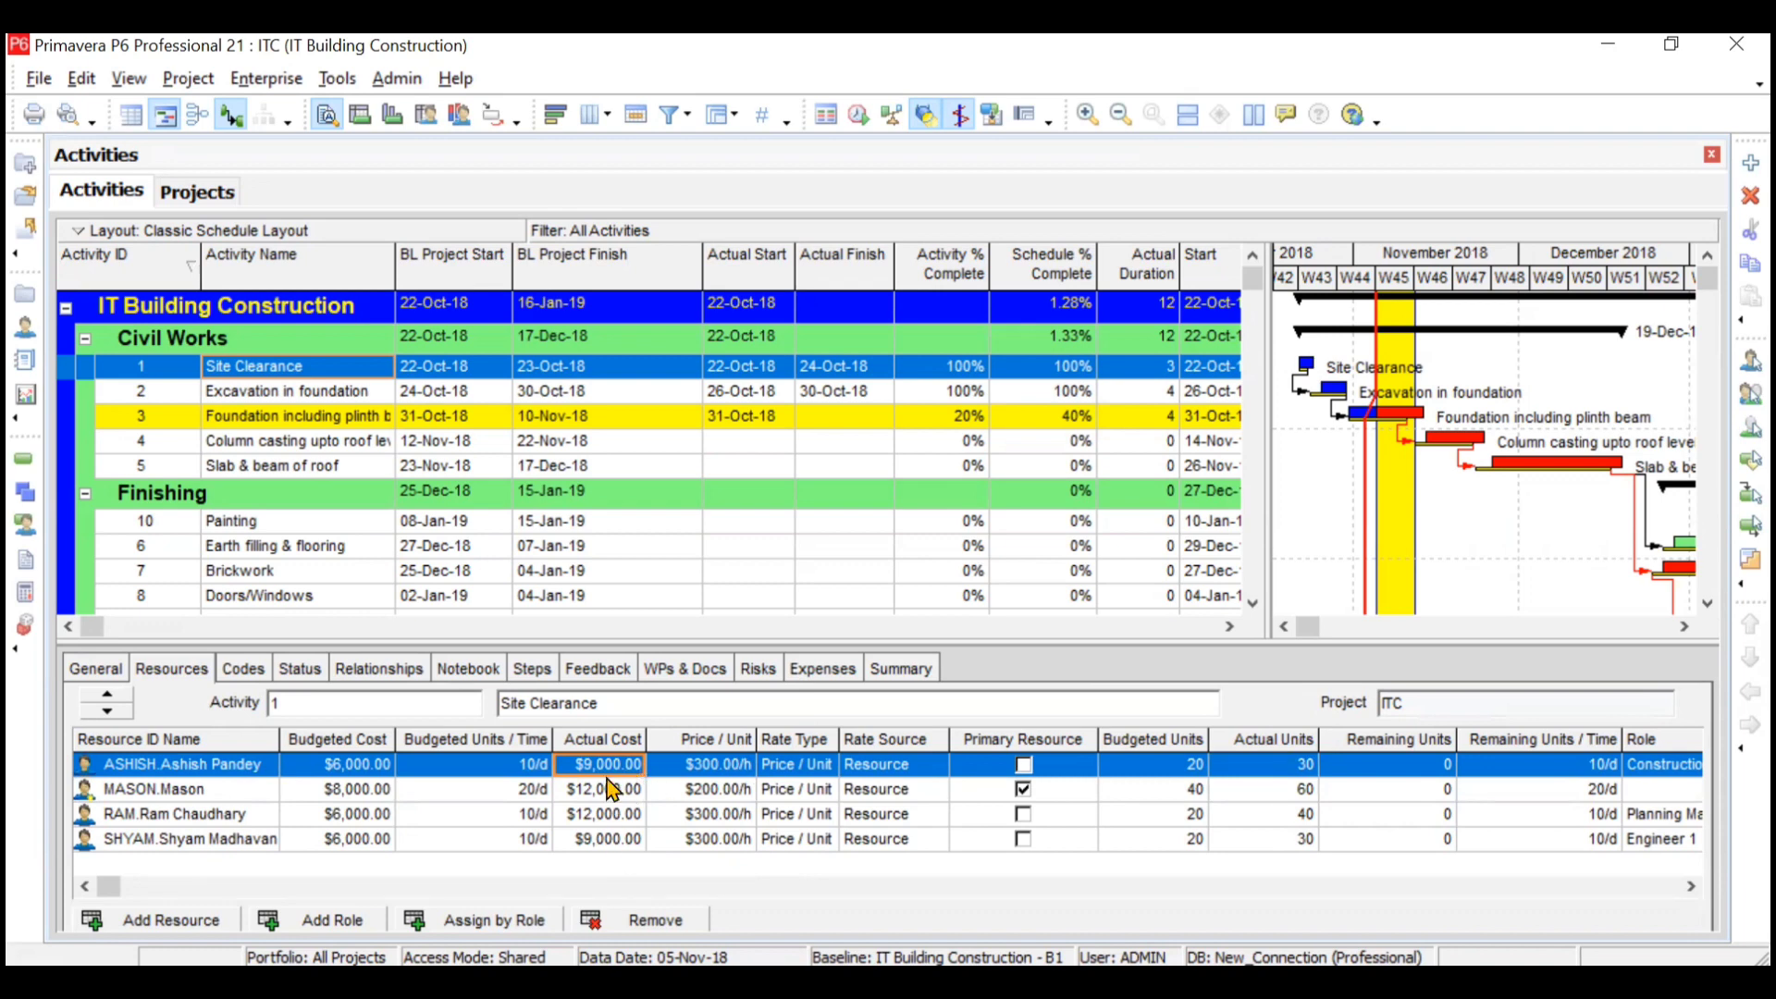
{"action": "left_click", "coordinate": [1229, 626]}
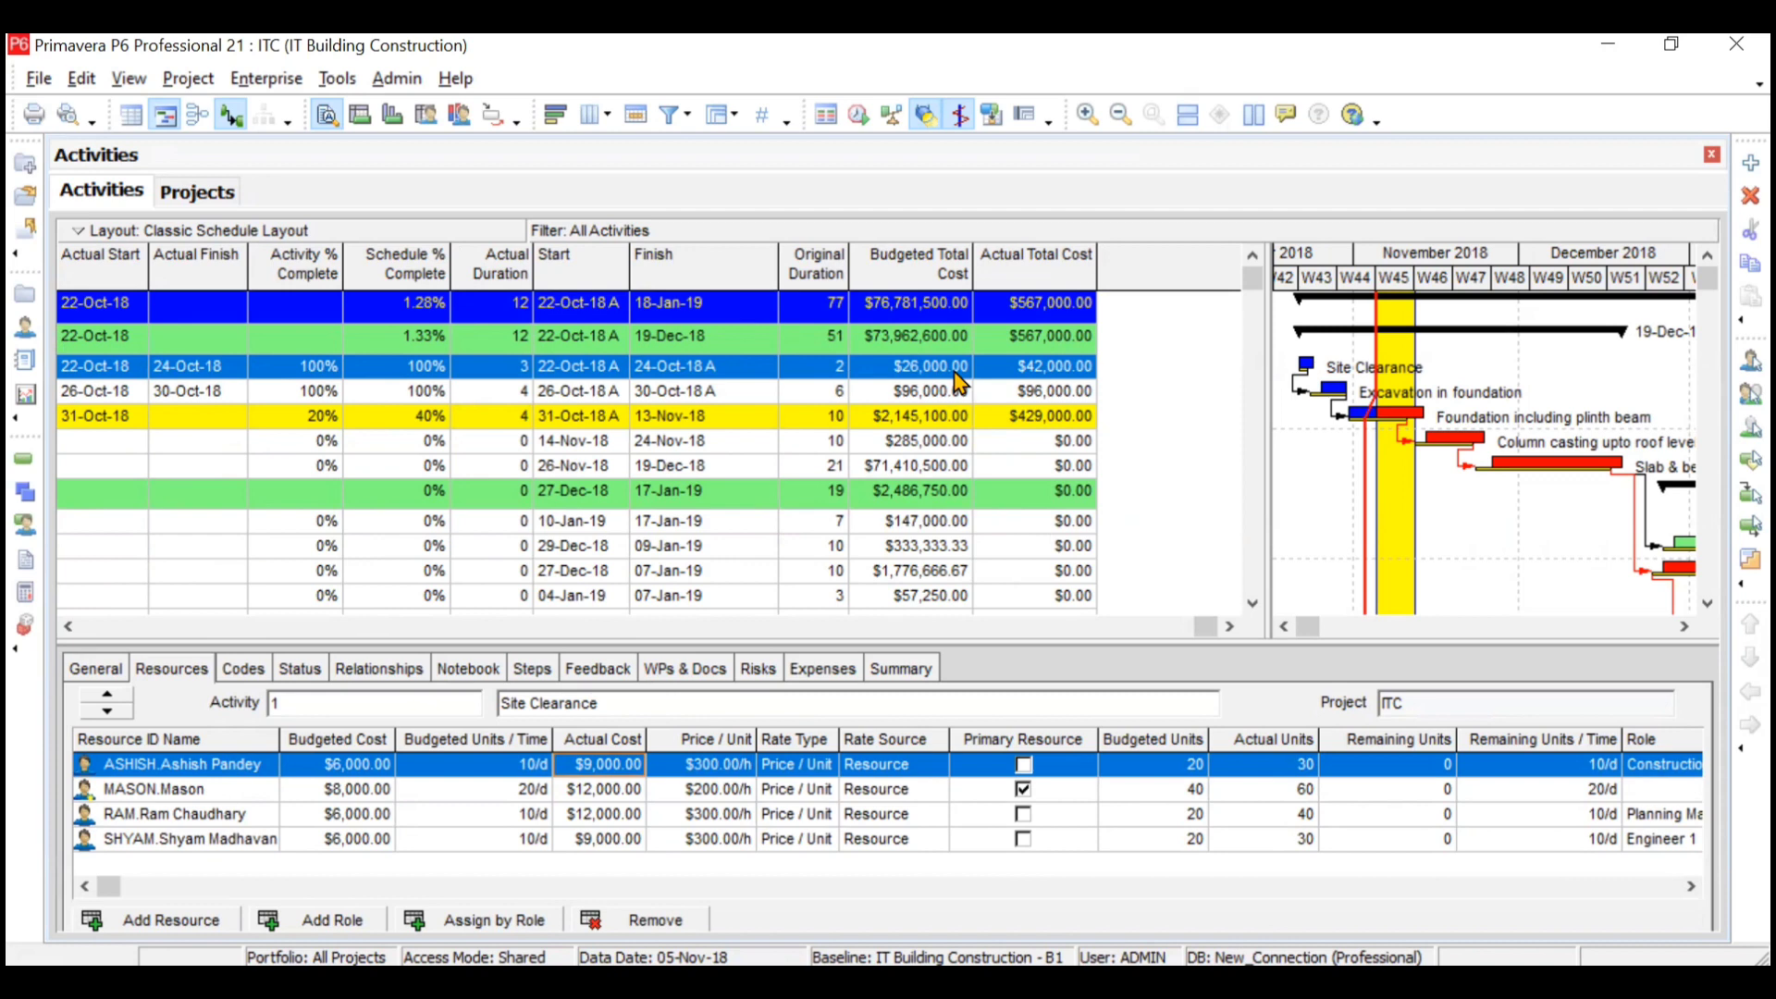
{"action": "left_click", "coordinate": [997, 368]}
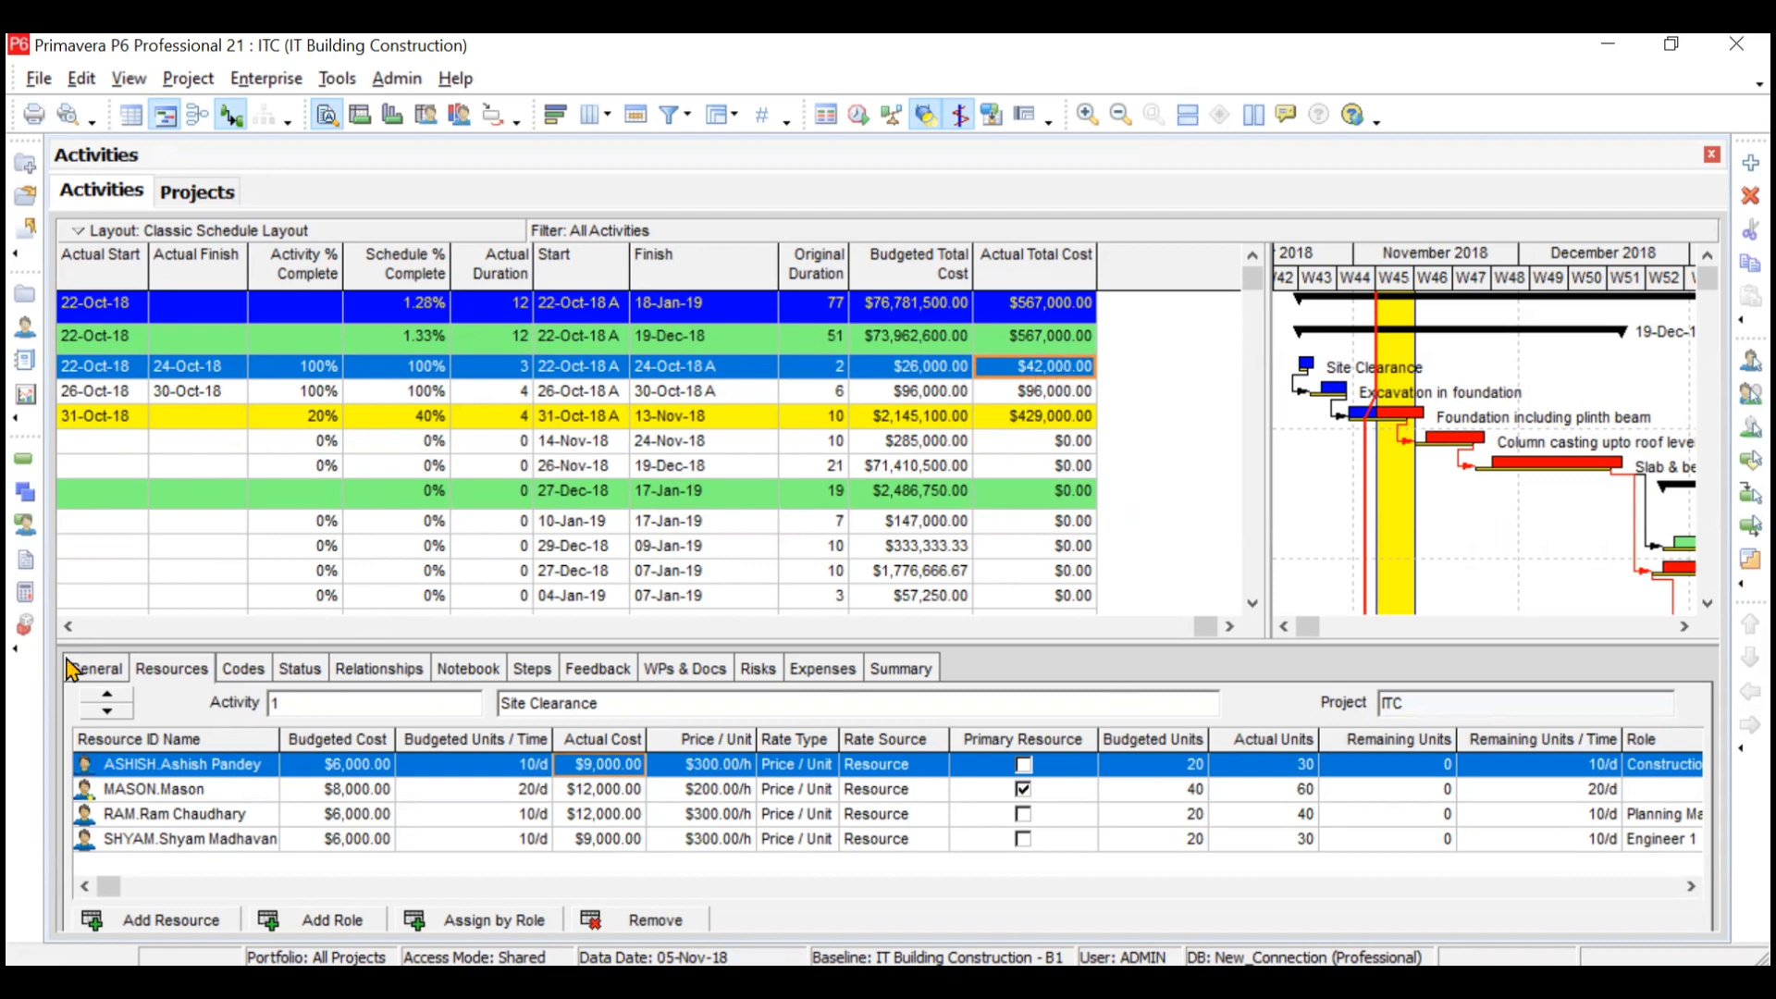
{"action": "left_click", "coordinate": [68, 629]}
{"action": "left_click", "coordinate": [68, 629]}
{"action": "left_click", "coordinate": [69, 629]}
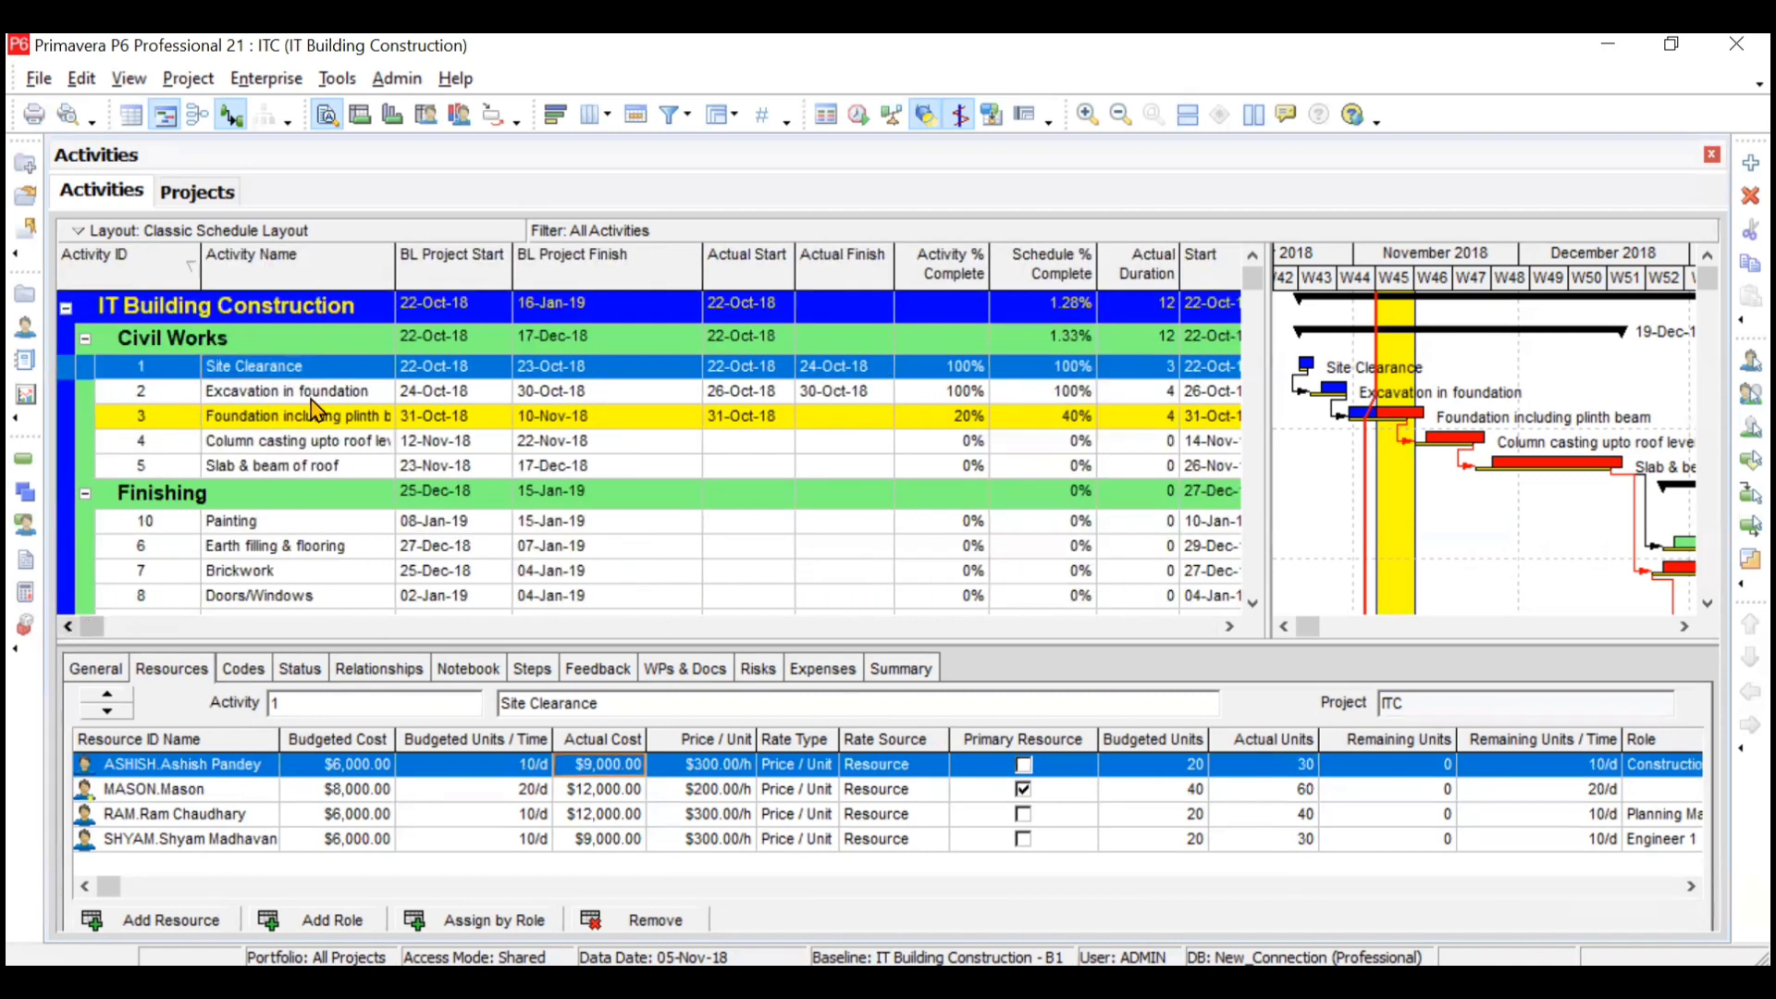
Review Excavation in foundation's duration type and the budgeted and actual units of its assigned resources
{"action": "left_click", "coordinate": [340, 400]}
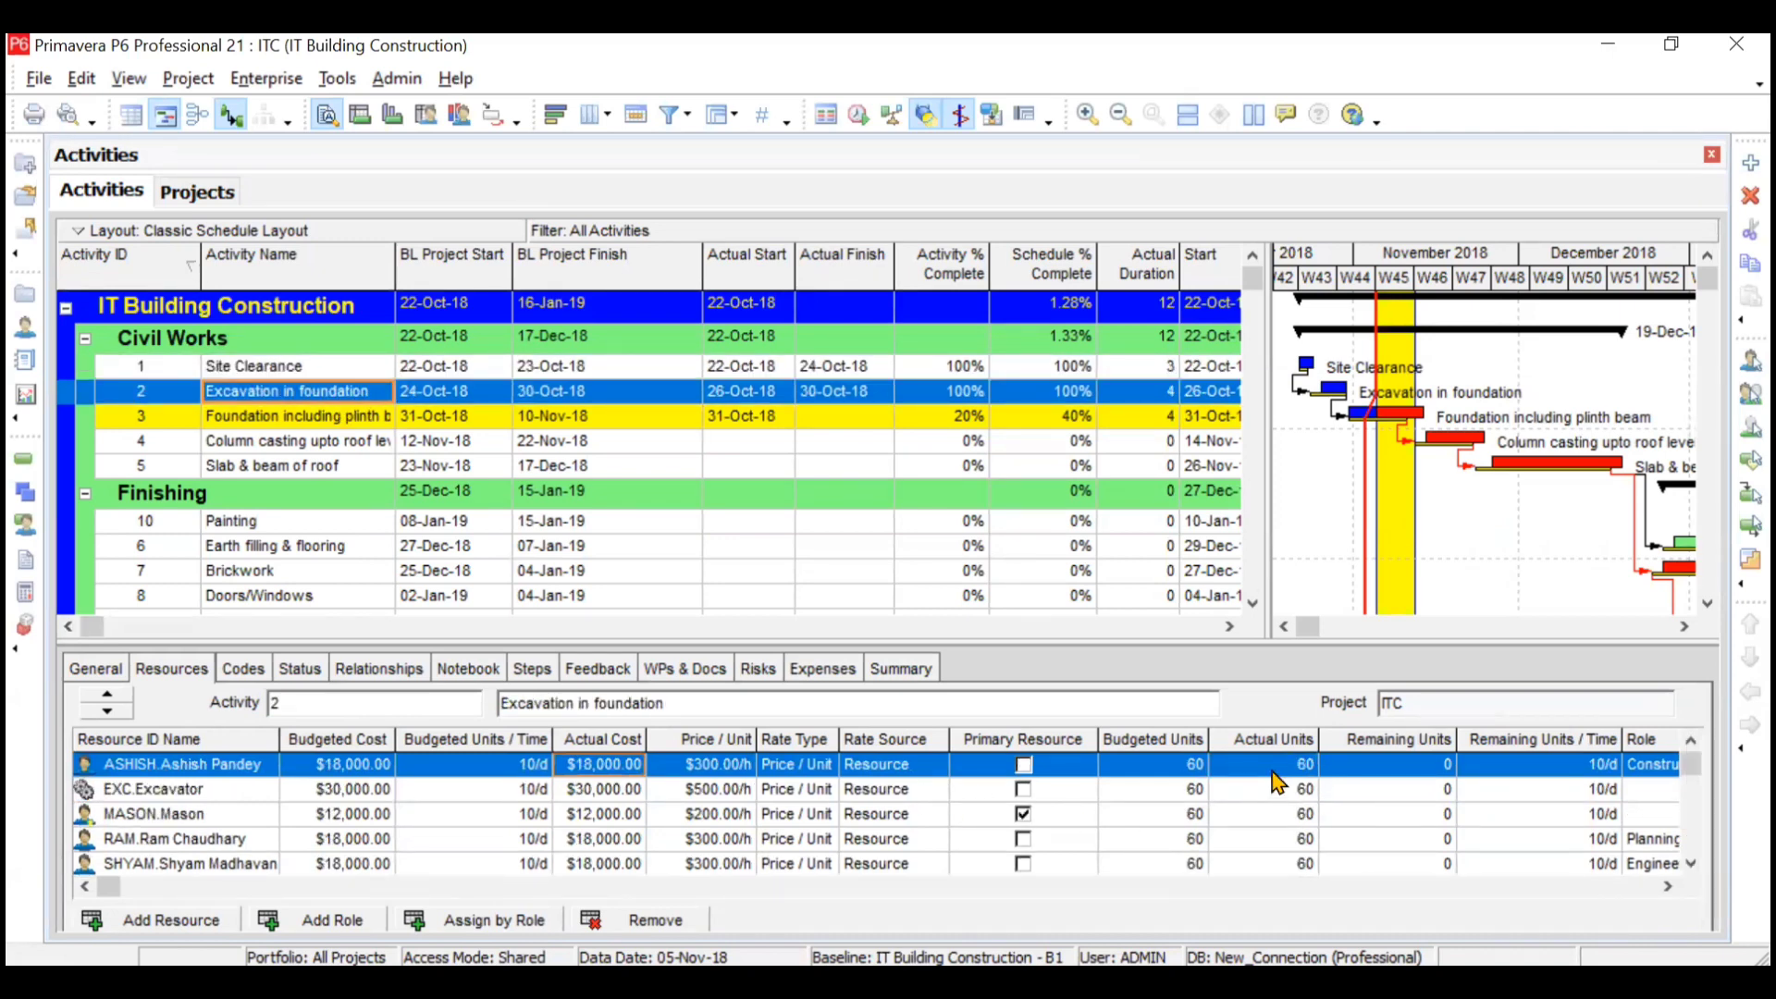
{"action": "left_click", "coordinate": [126, 671]}
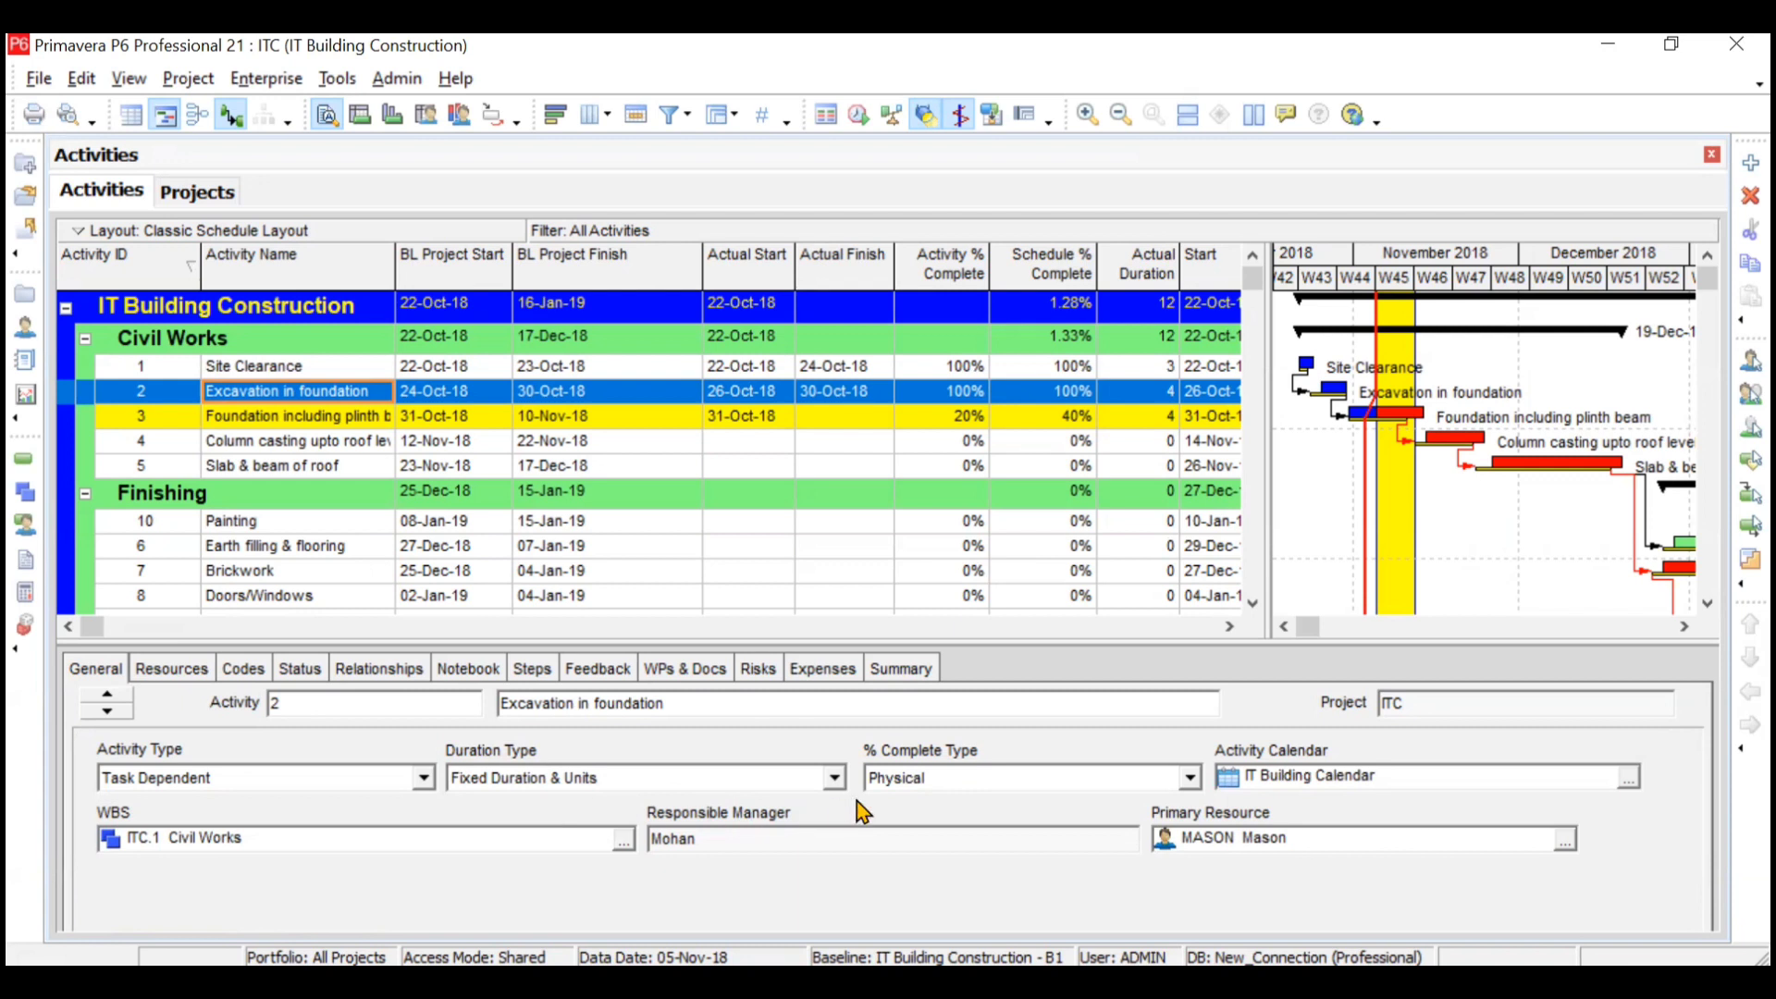
{"action": "left_click", "coordinate": [178, 673]}
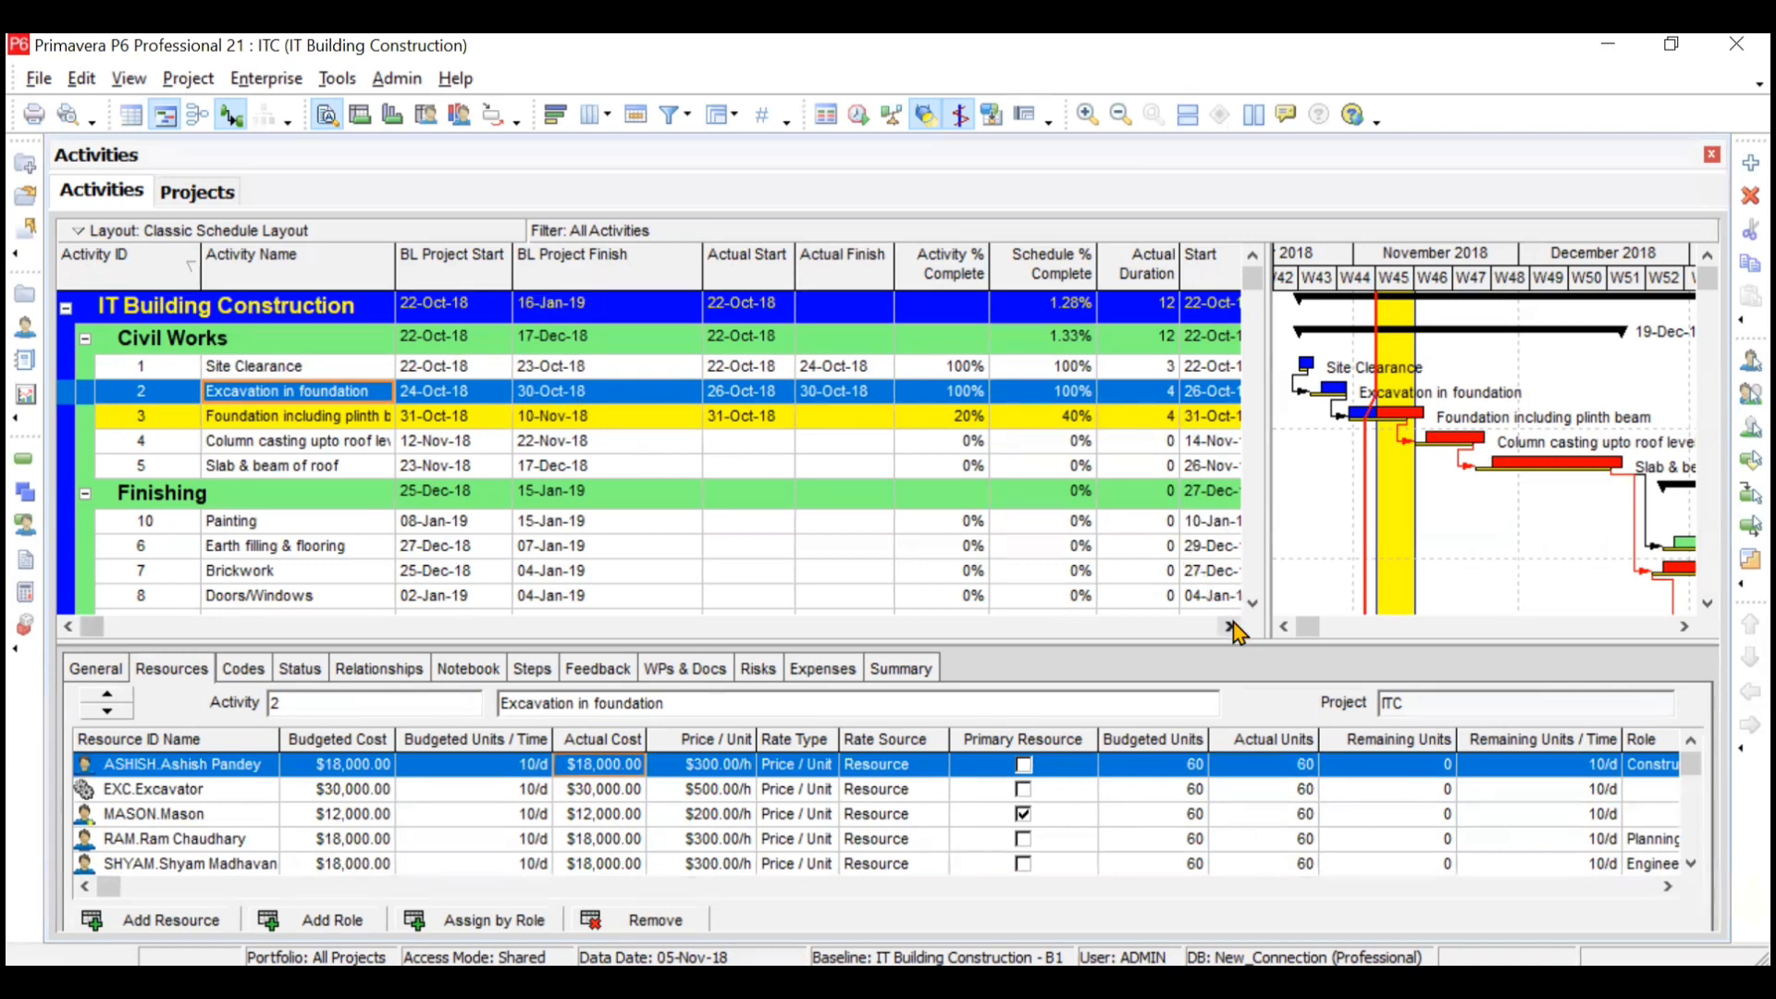
Set Excavation in foundation's actual units to 40 for the Construction Manager resource and 30 for Excavator
{"action": "left_click", "coordinate": [1249, 766]}
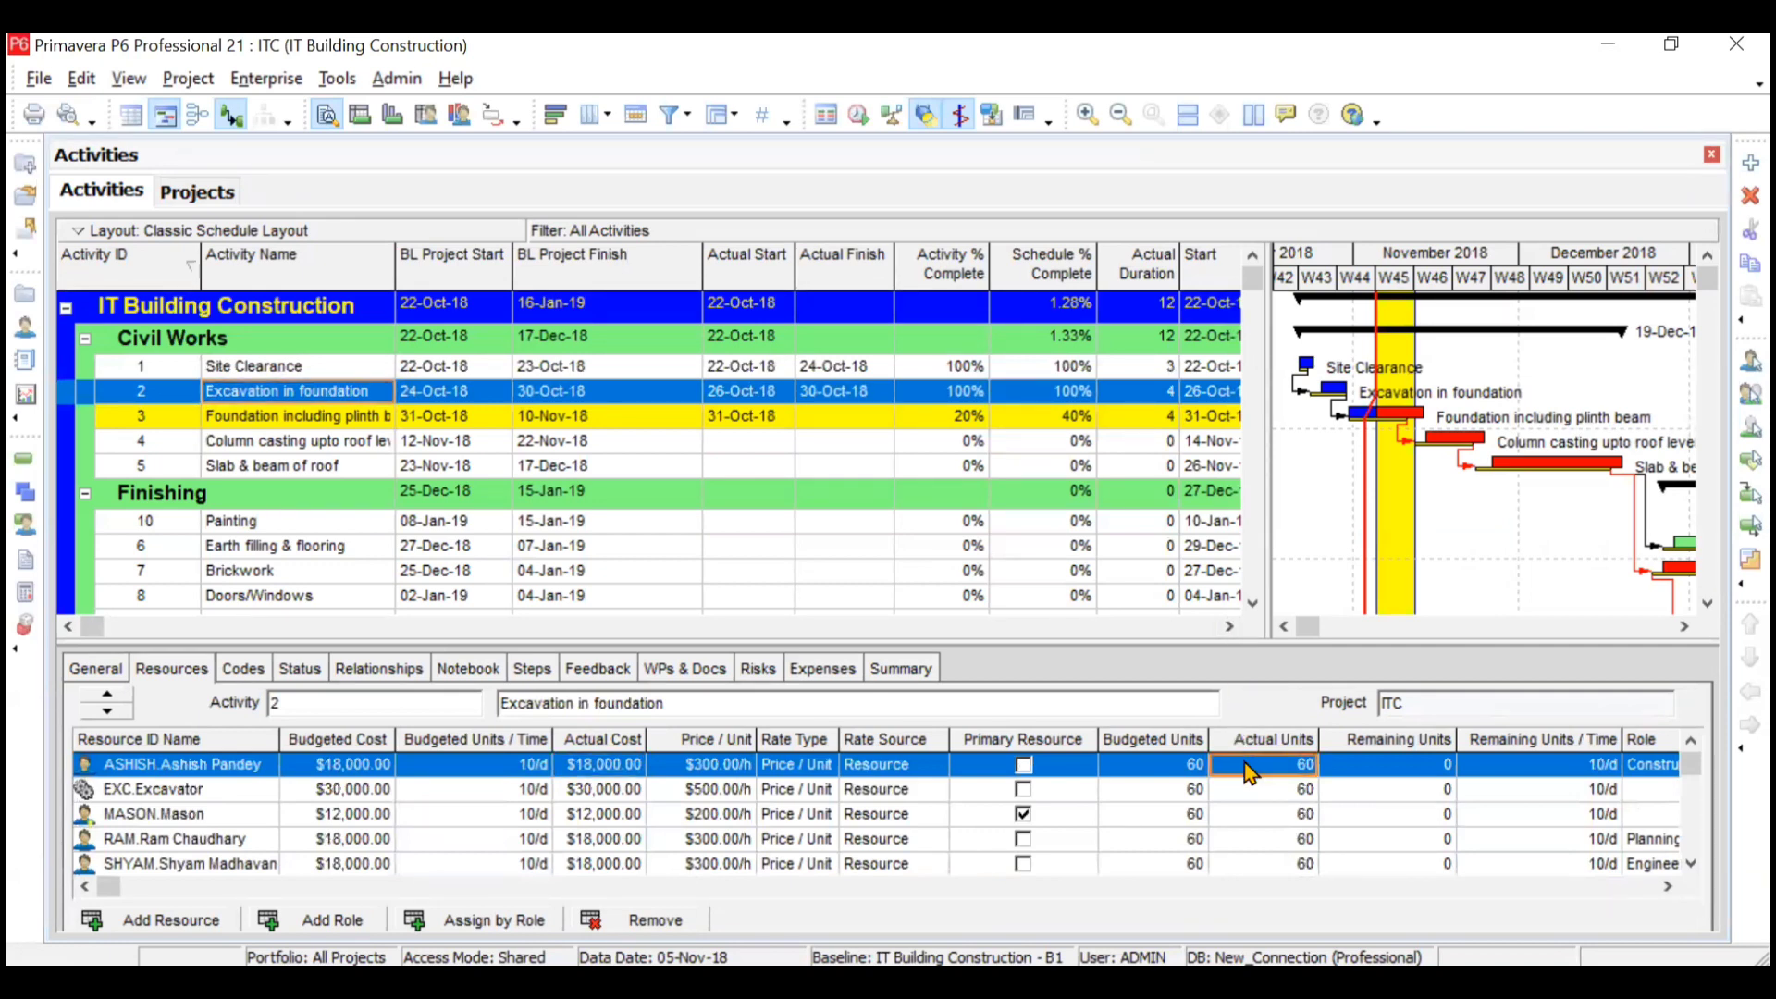
{"action": "left_click", "coordinate": [1246, 764]}
{"action": "type", "text": "40"}
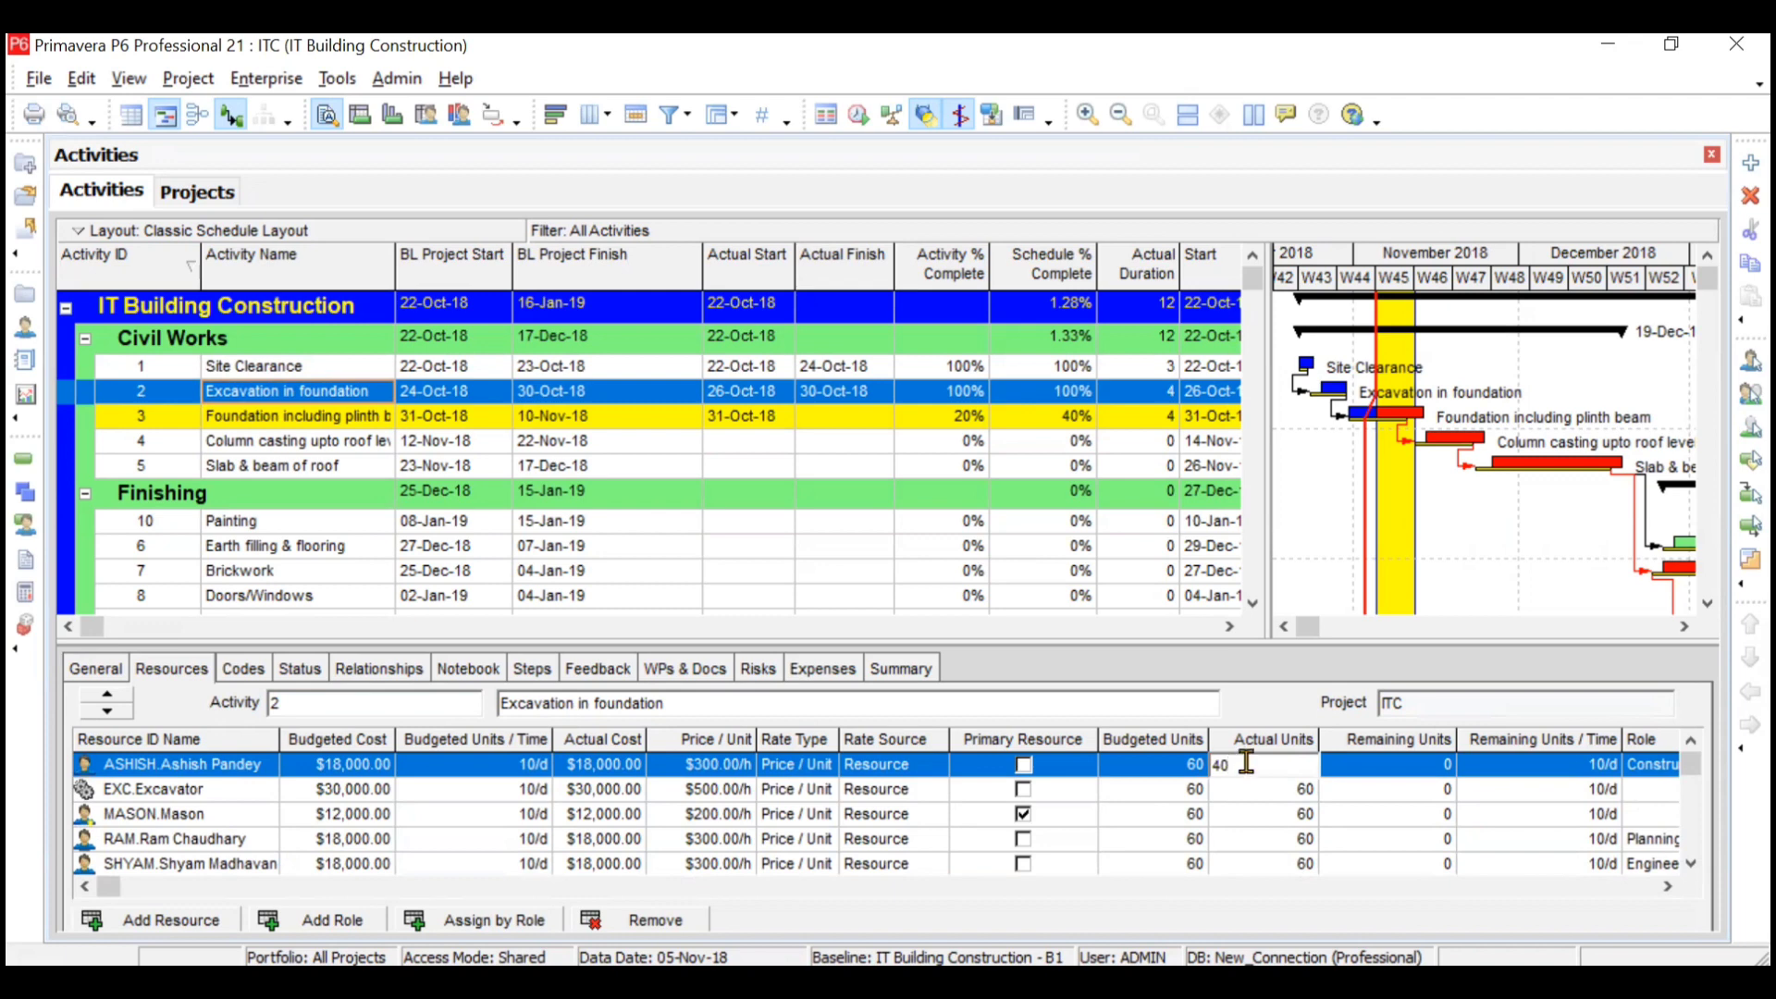
{"action": "left_click", "coordinate": [1256, 792]}
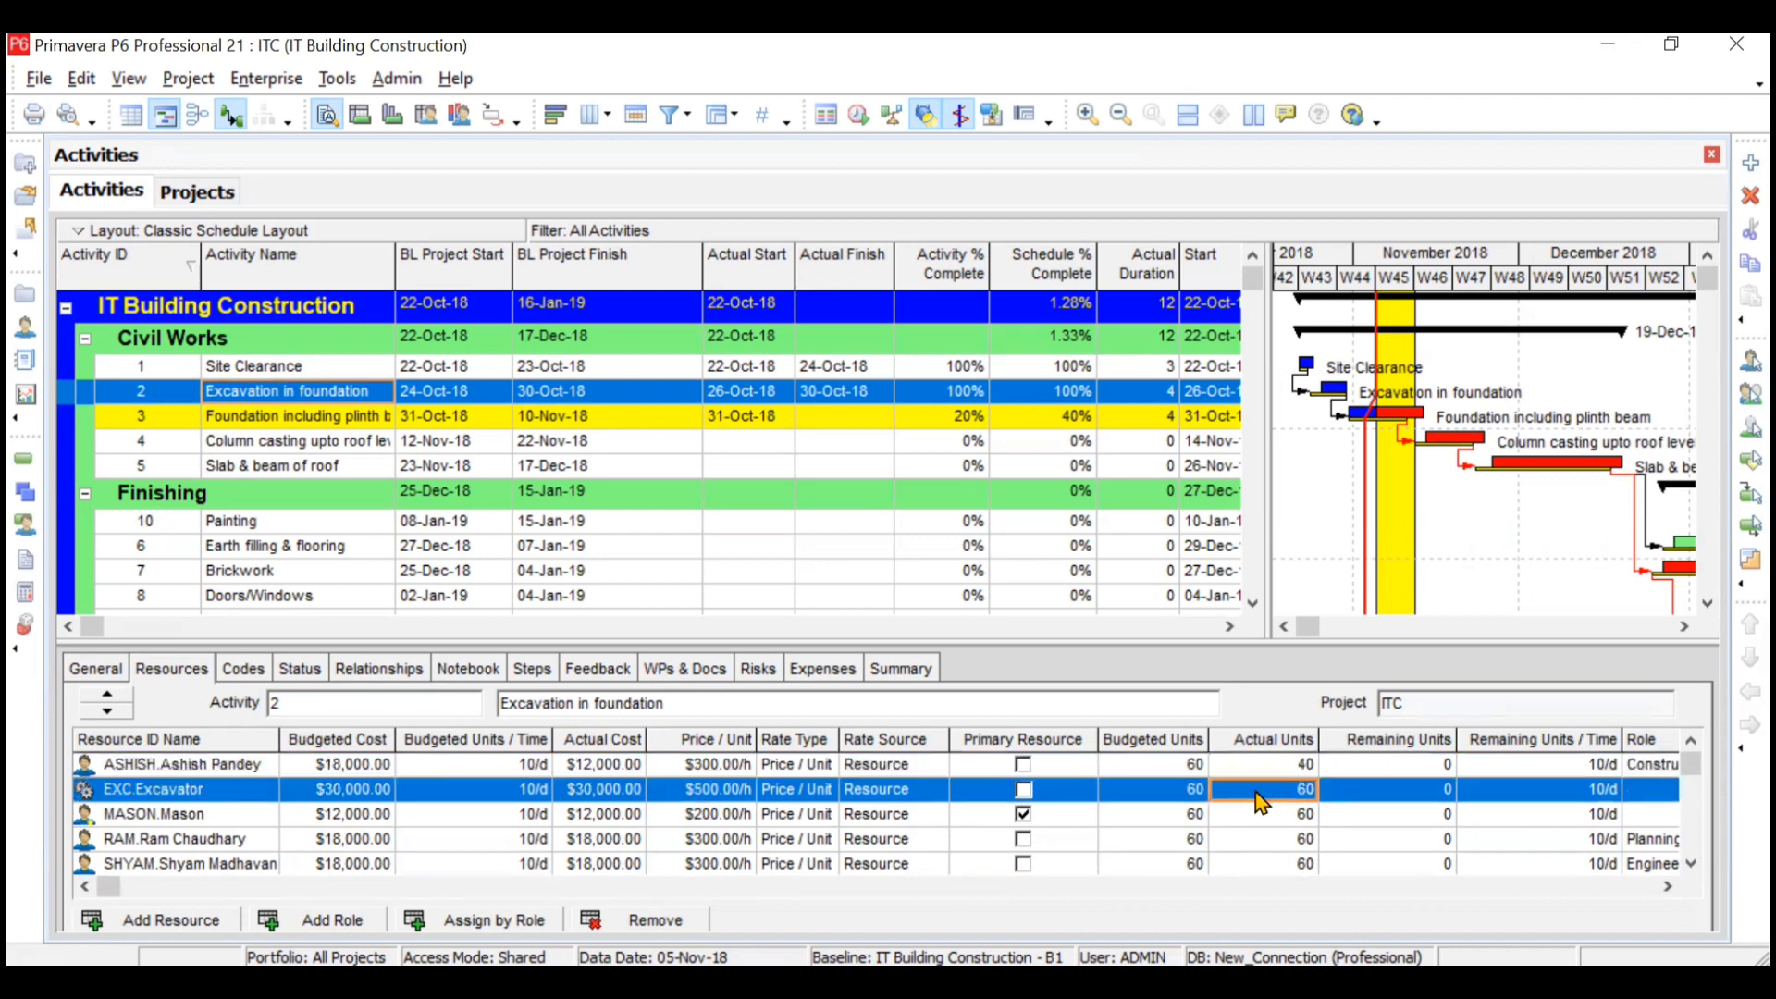
{"action": "left_click", "coordinate": [1256, 794]}
{"action": "type", "text": "30"}
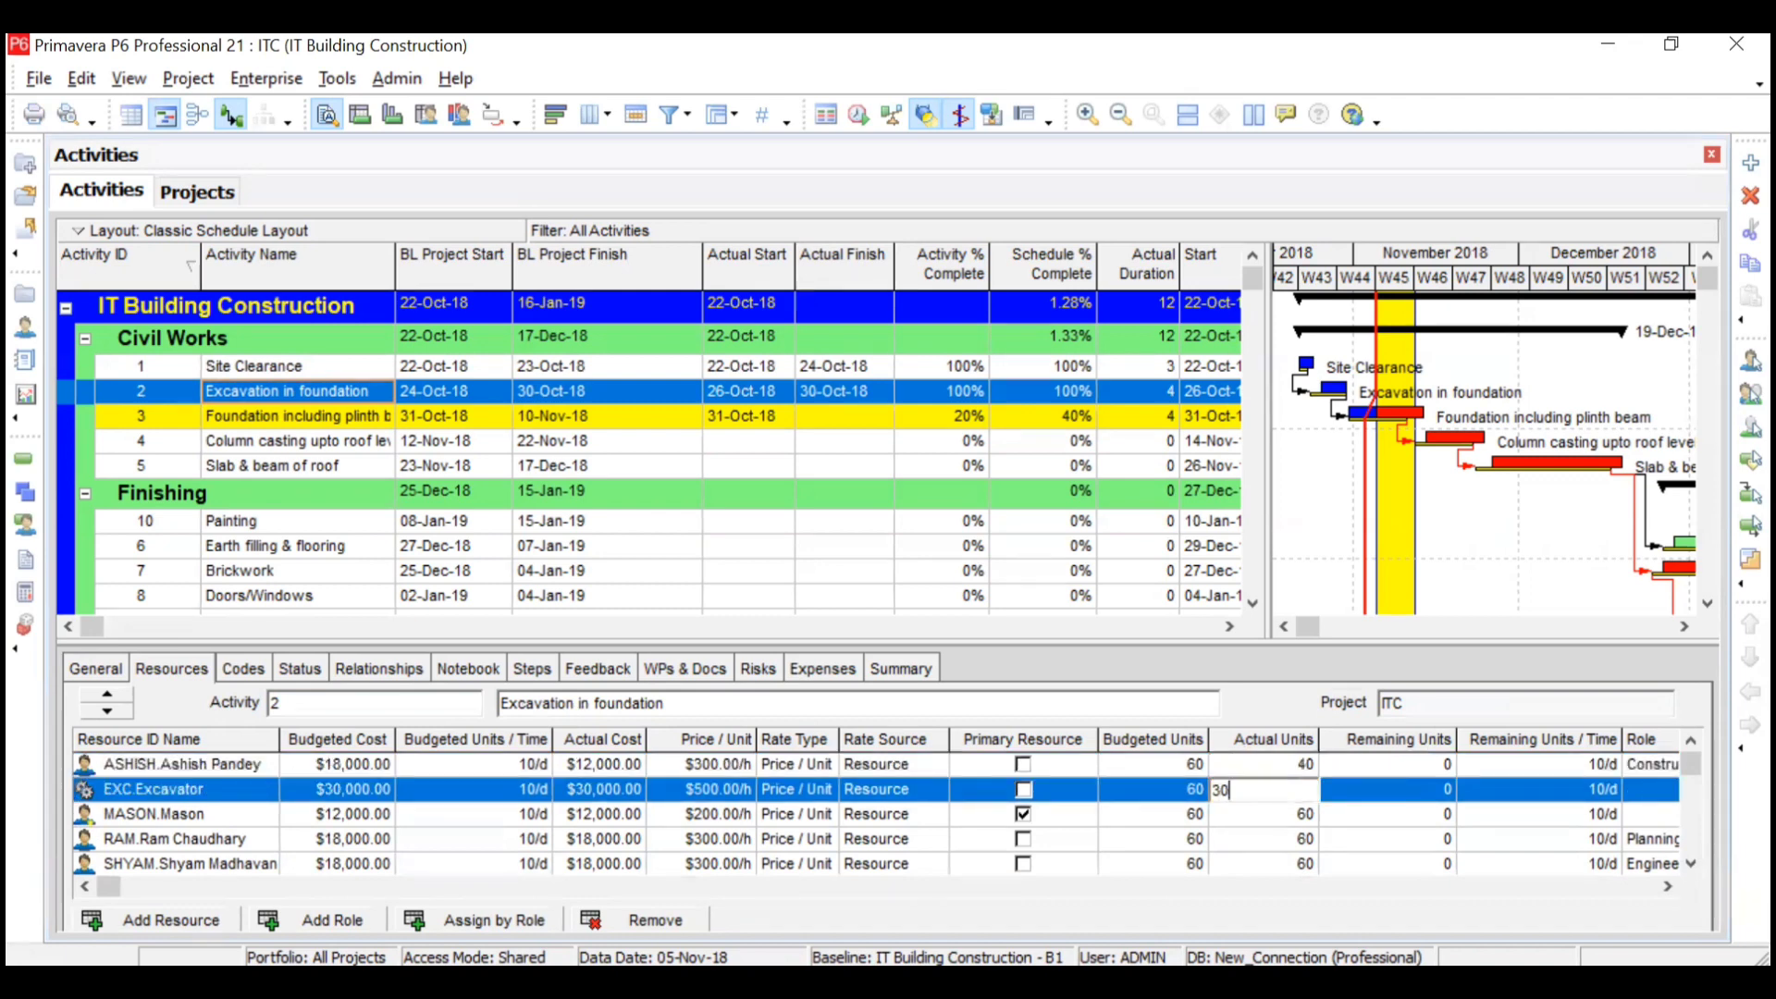
Set Excavation in foundation's actual units to 40 for Mason and the Planning Manager resource, and 30 for the Engineer 1 resource
{"action": "left_click", "coordinate": [1263, 817]}
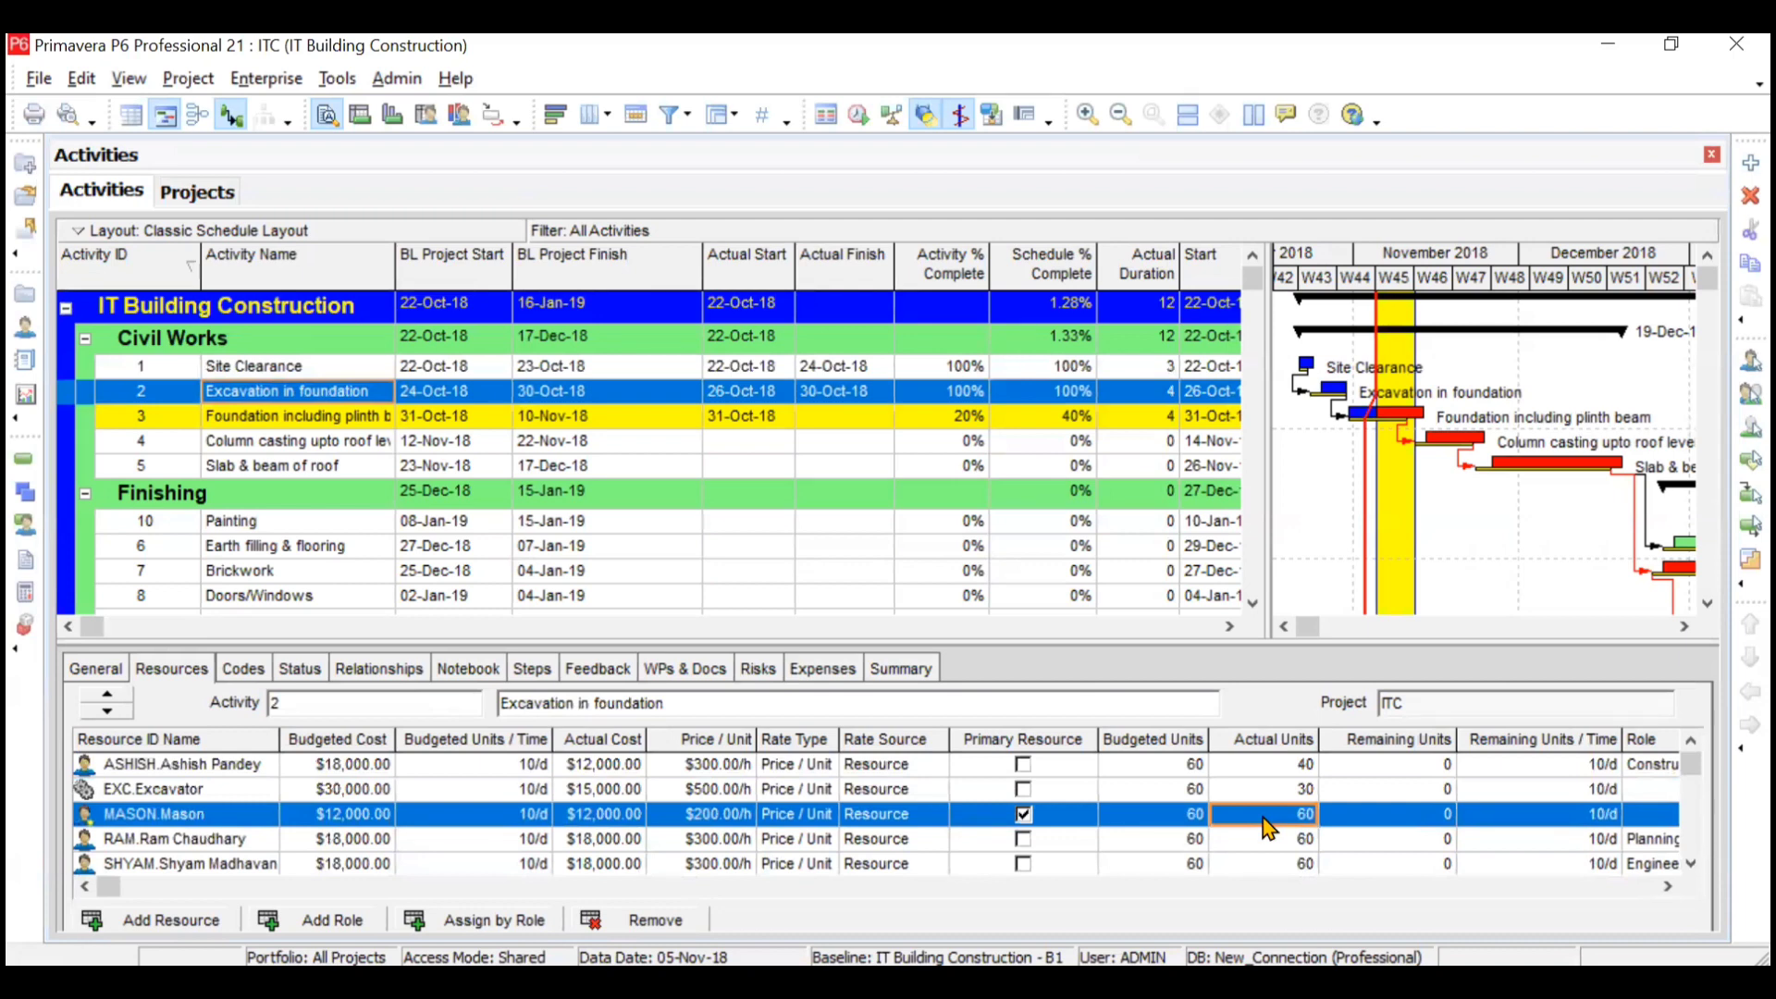
{"action": "left_click", "coordinate": [1265, 821]}
{"action": "type", "text": "40"}
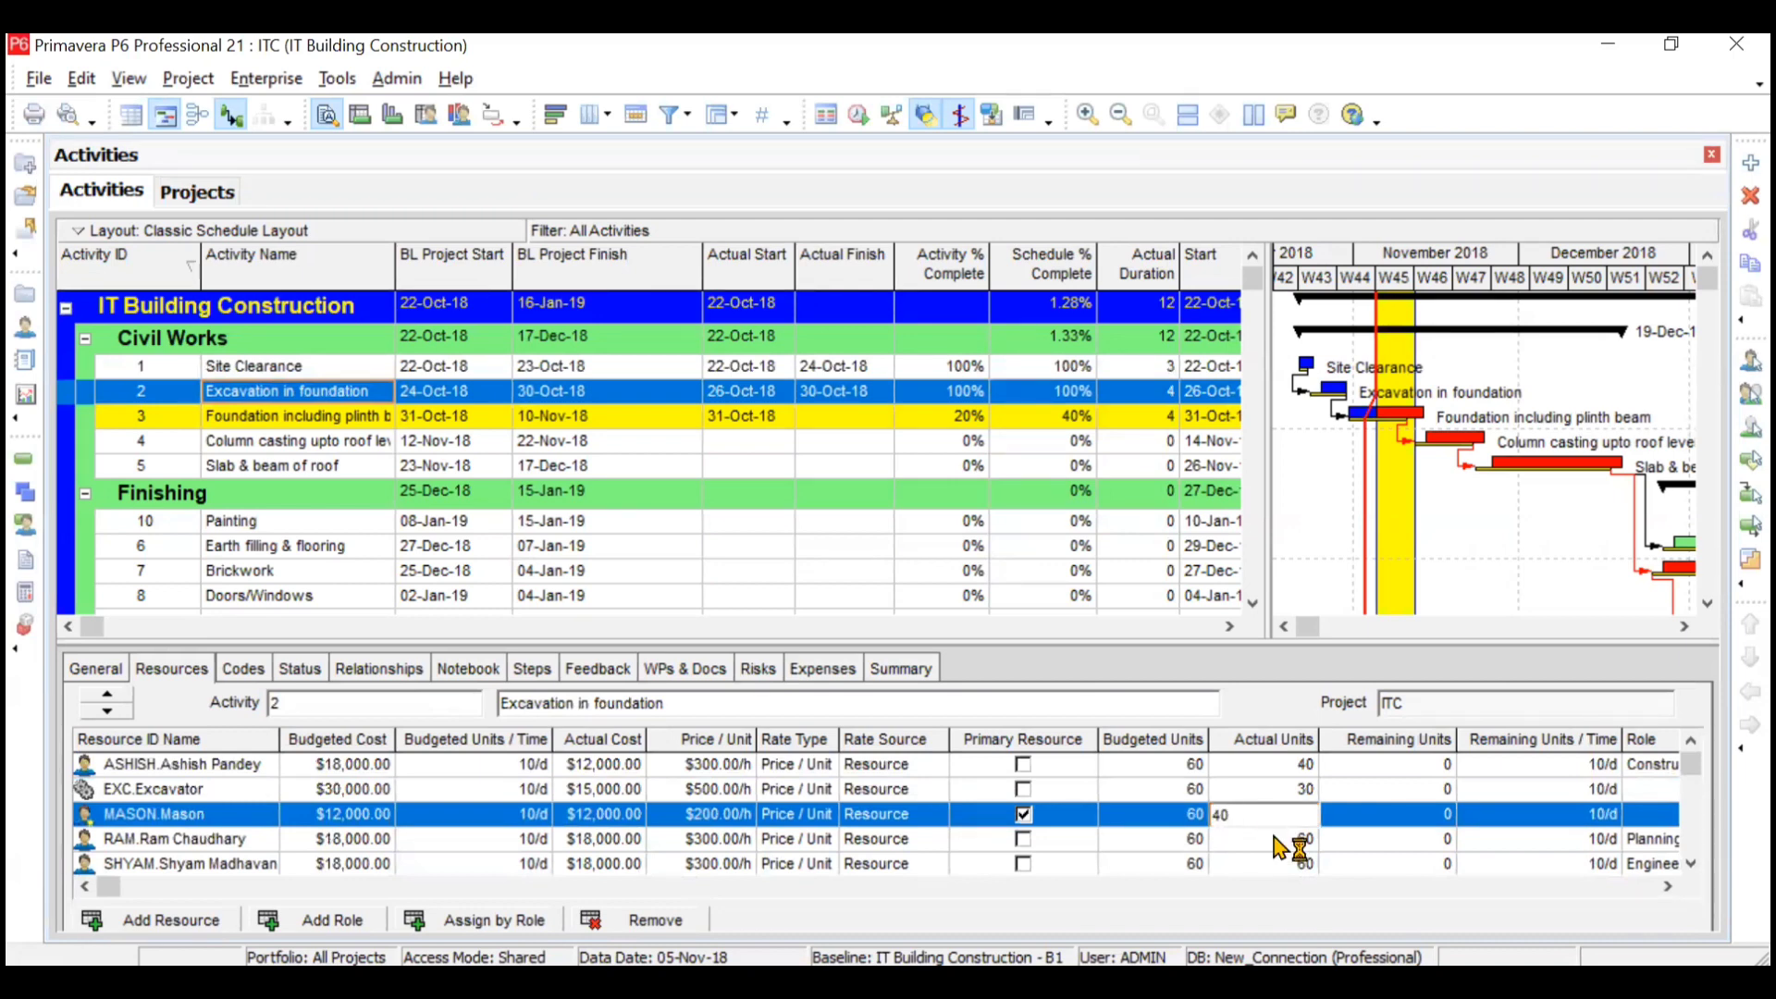
{"action": "left_click", "coordinate": [1276, 844]}
{"action": "type", "text": "40"}
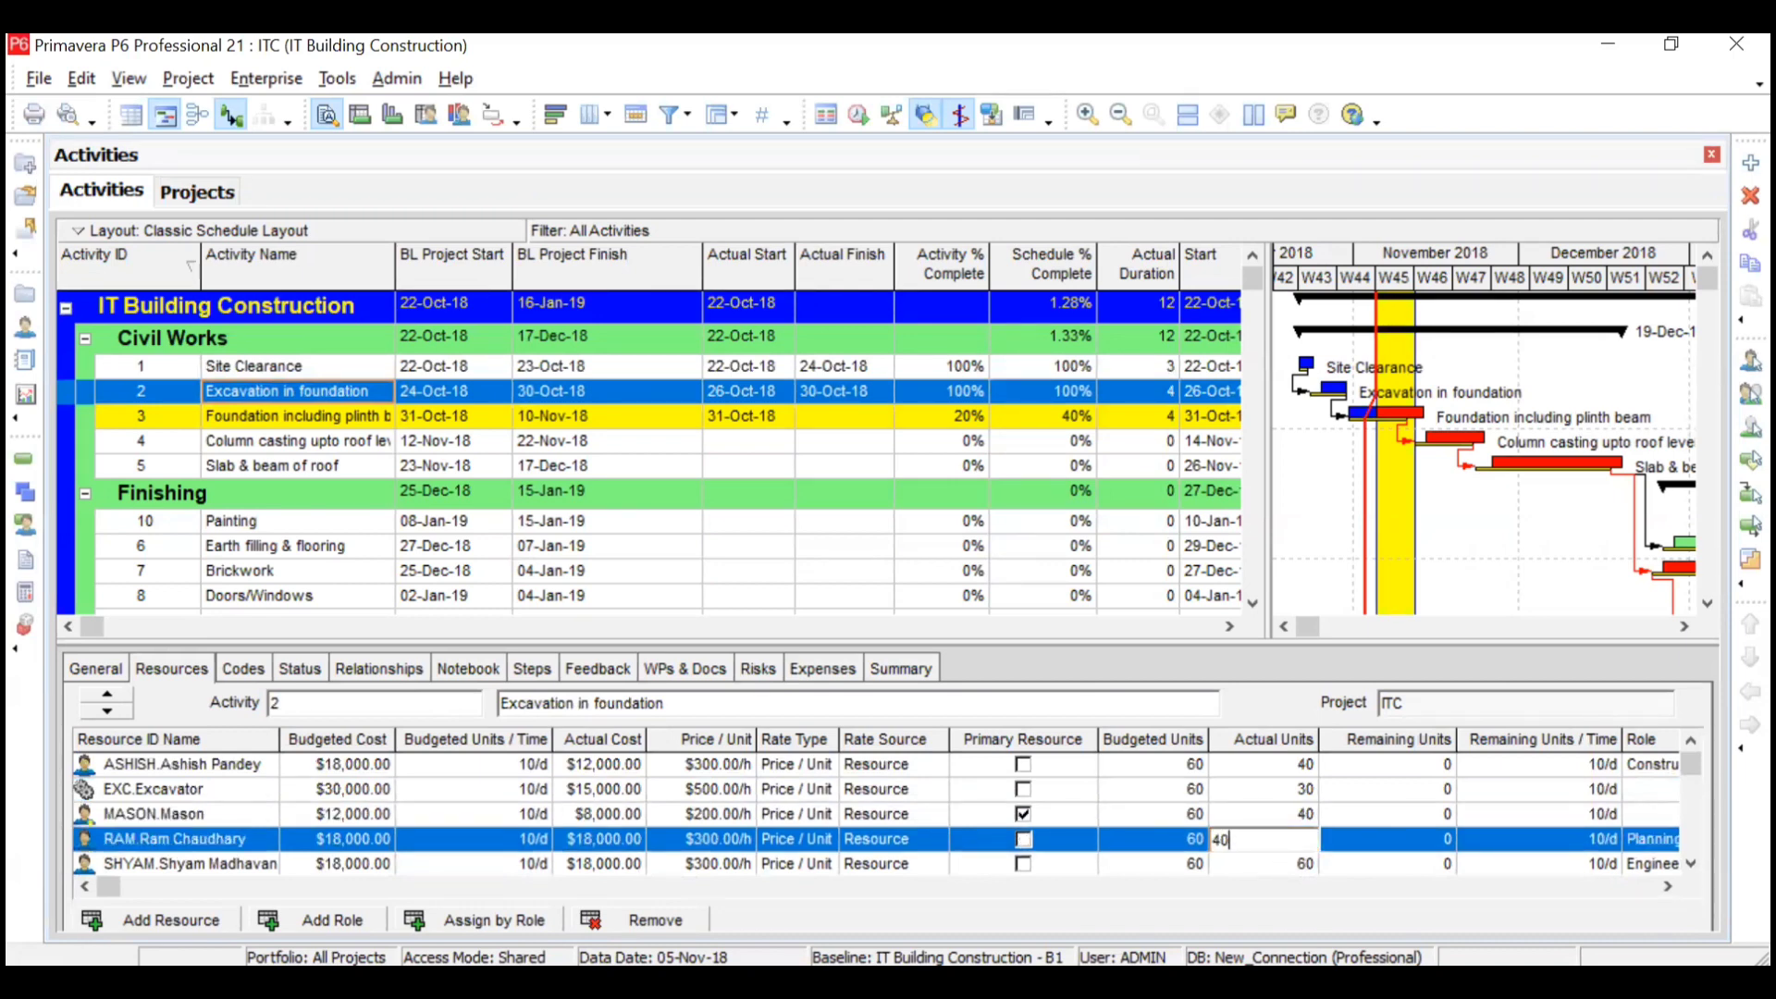
{"action": "left_click", "coordinate": [1278, 870]}
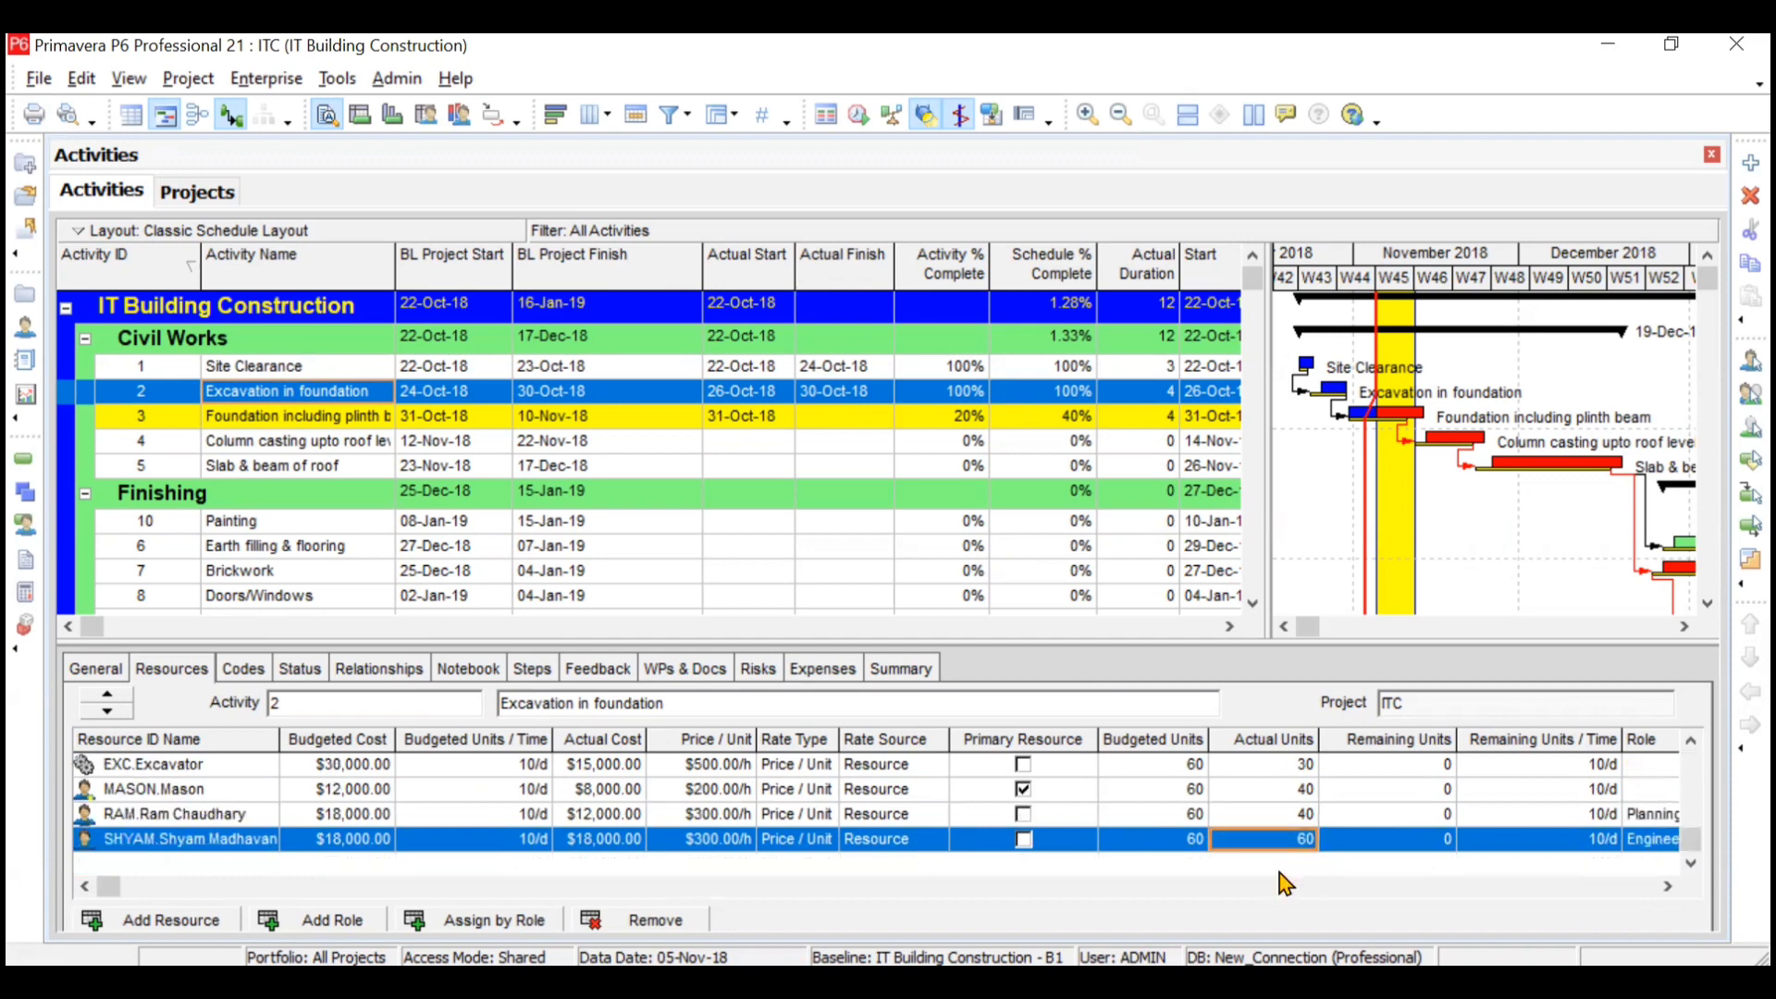
{"action": "type", "text": "30"}
{"action": "left_click", "coordinate": [1219, 889]}
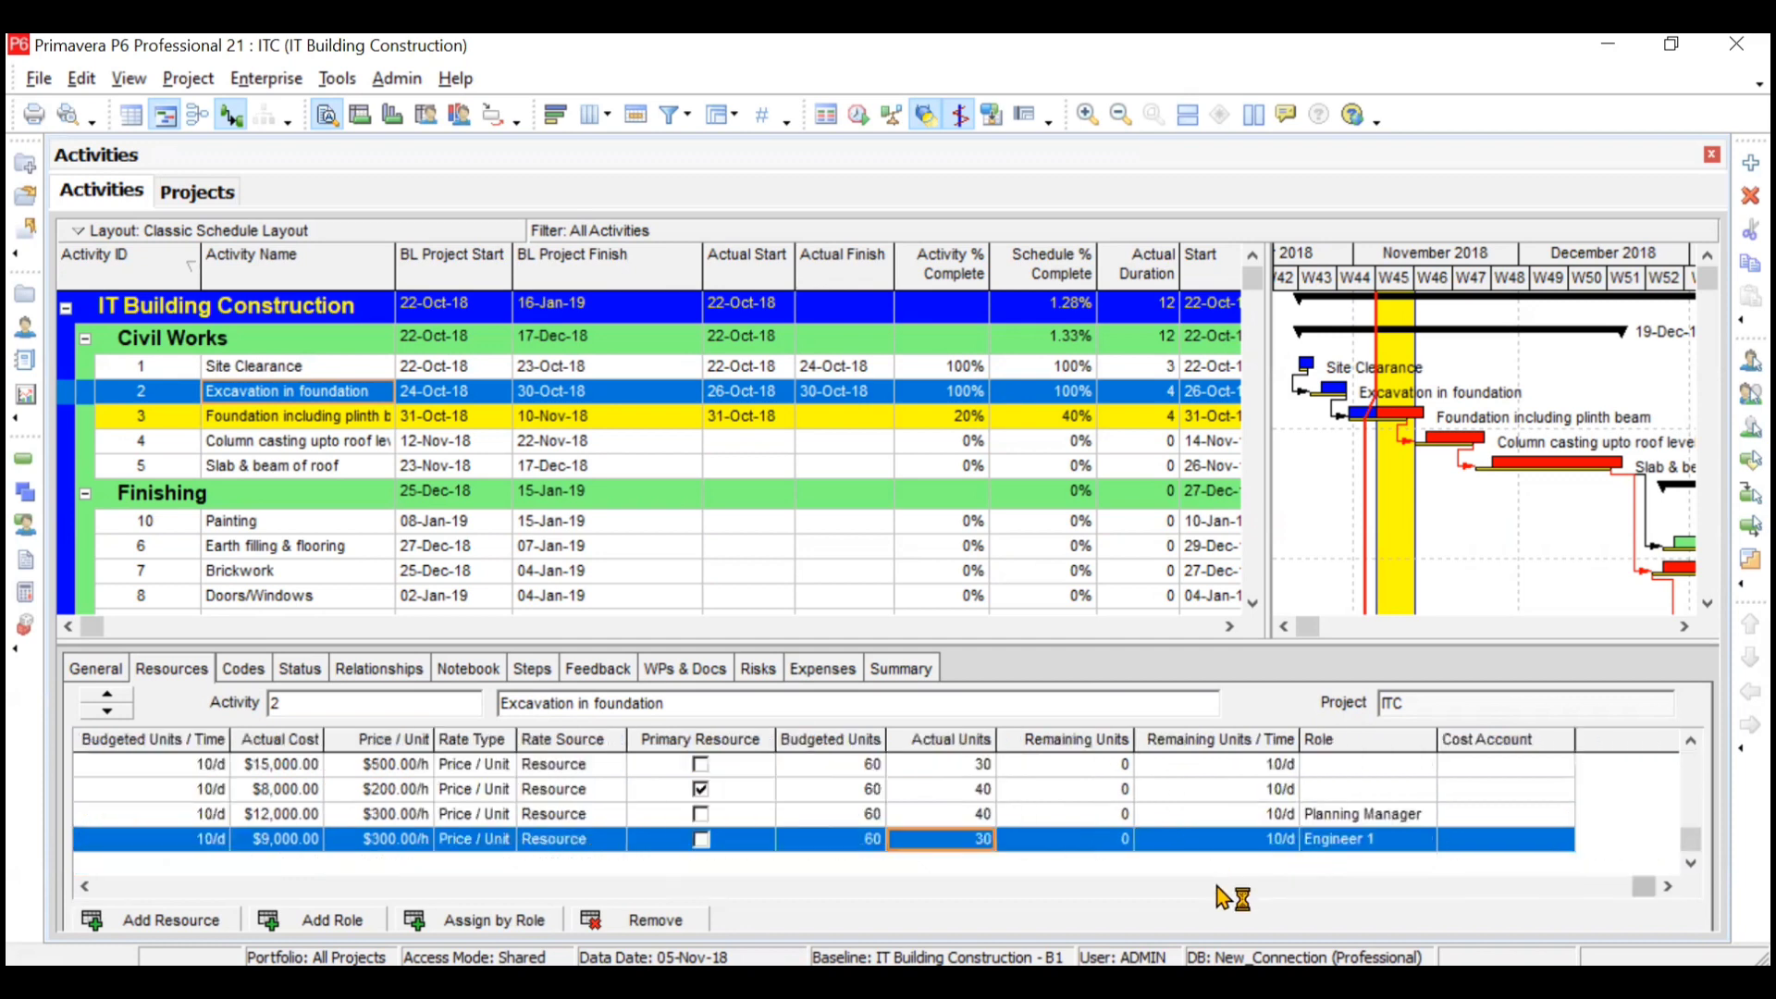
Compare the budgeted and actual total cost of Excavation in foundation in the activity table
{"action": "left_click", "coordinate": [1230, 626]}
{"action": "left_click", "coordinate": [1229, 627]}
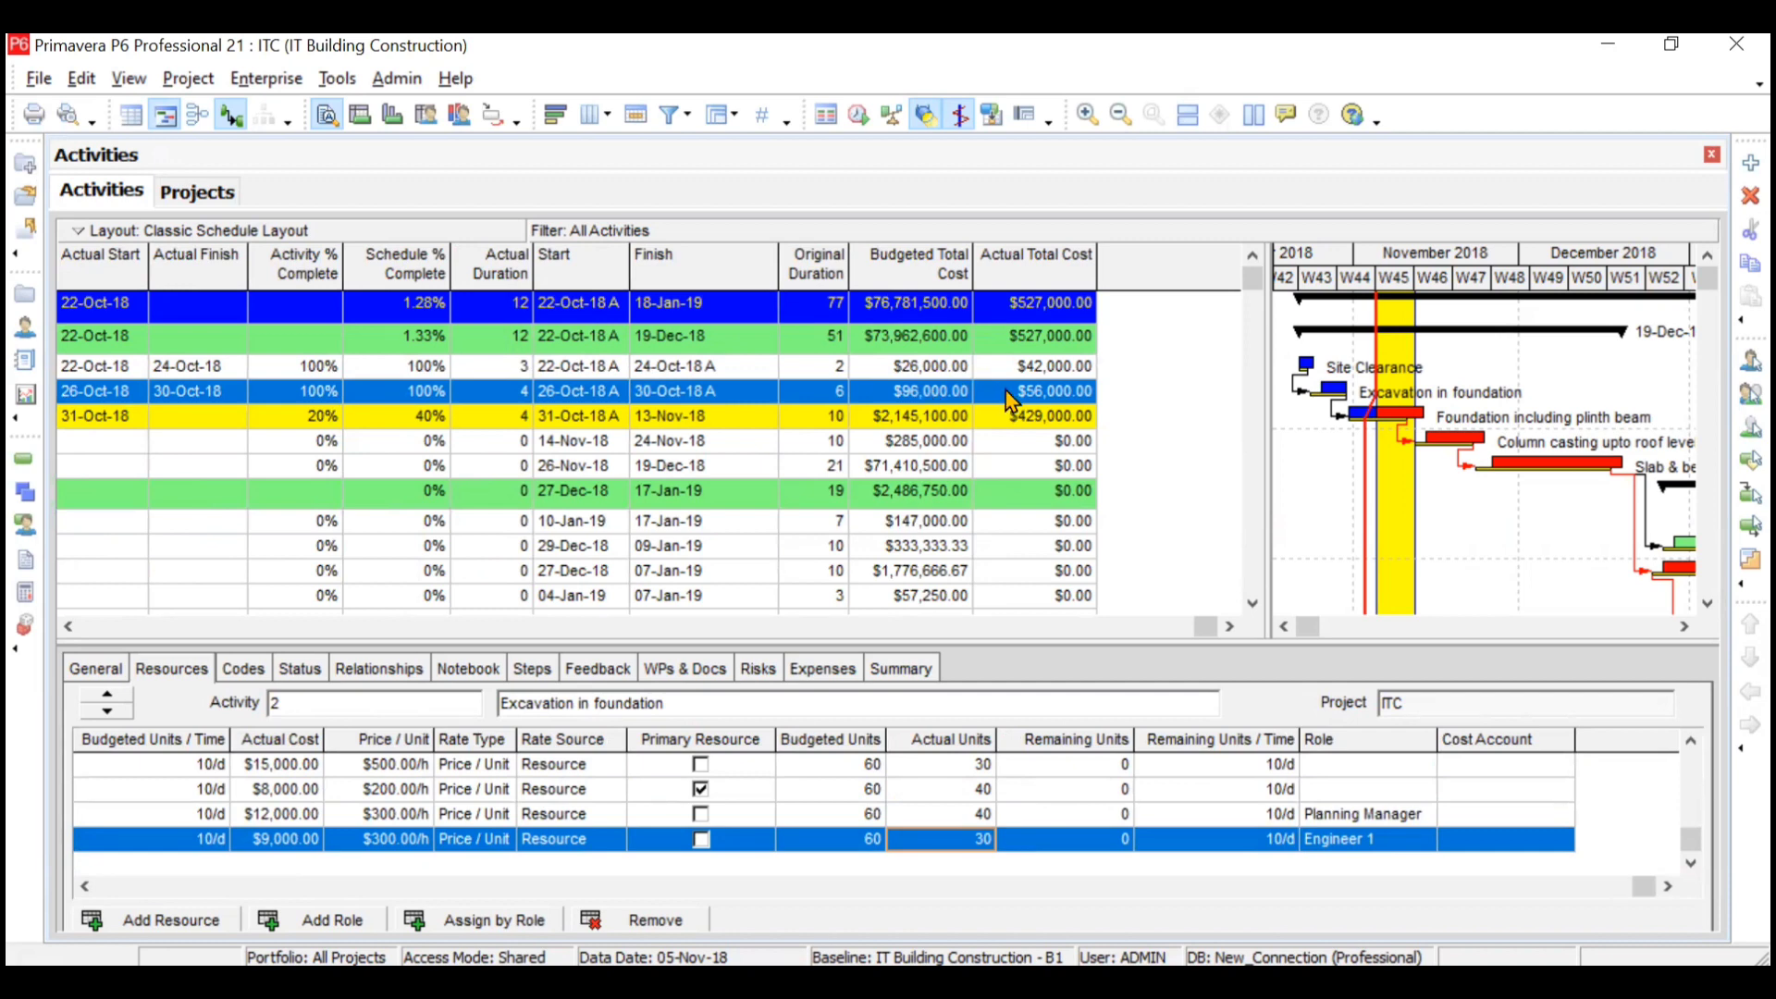
{"action": "left_click", "coordinate": [71, 628]}
{"action": "left_click", "coordinate": [70, 628]}
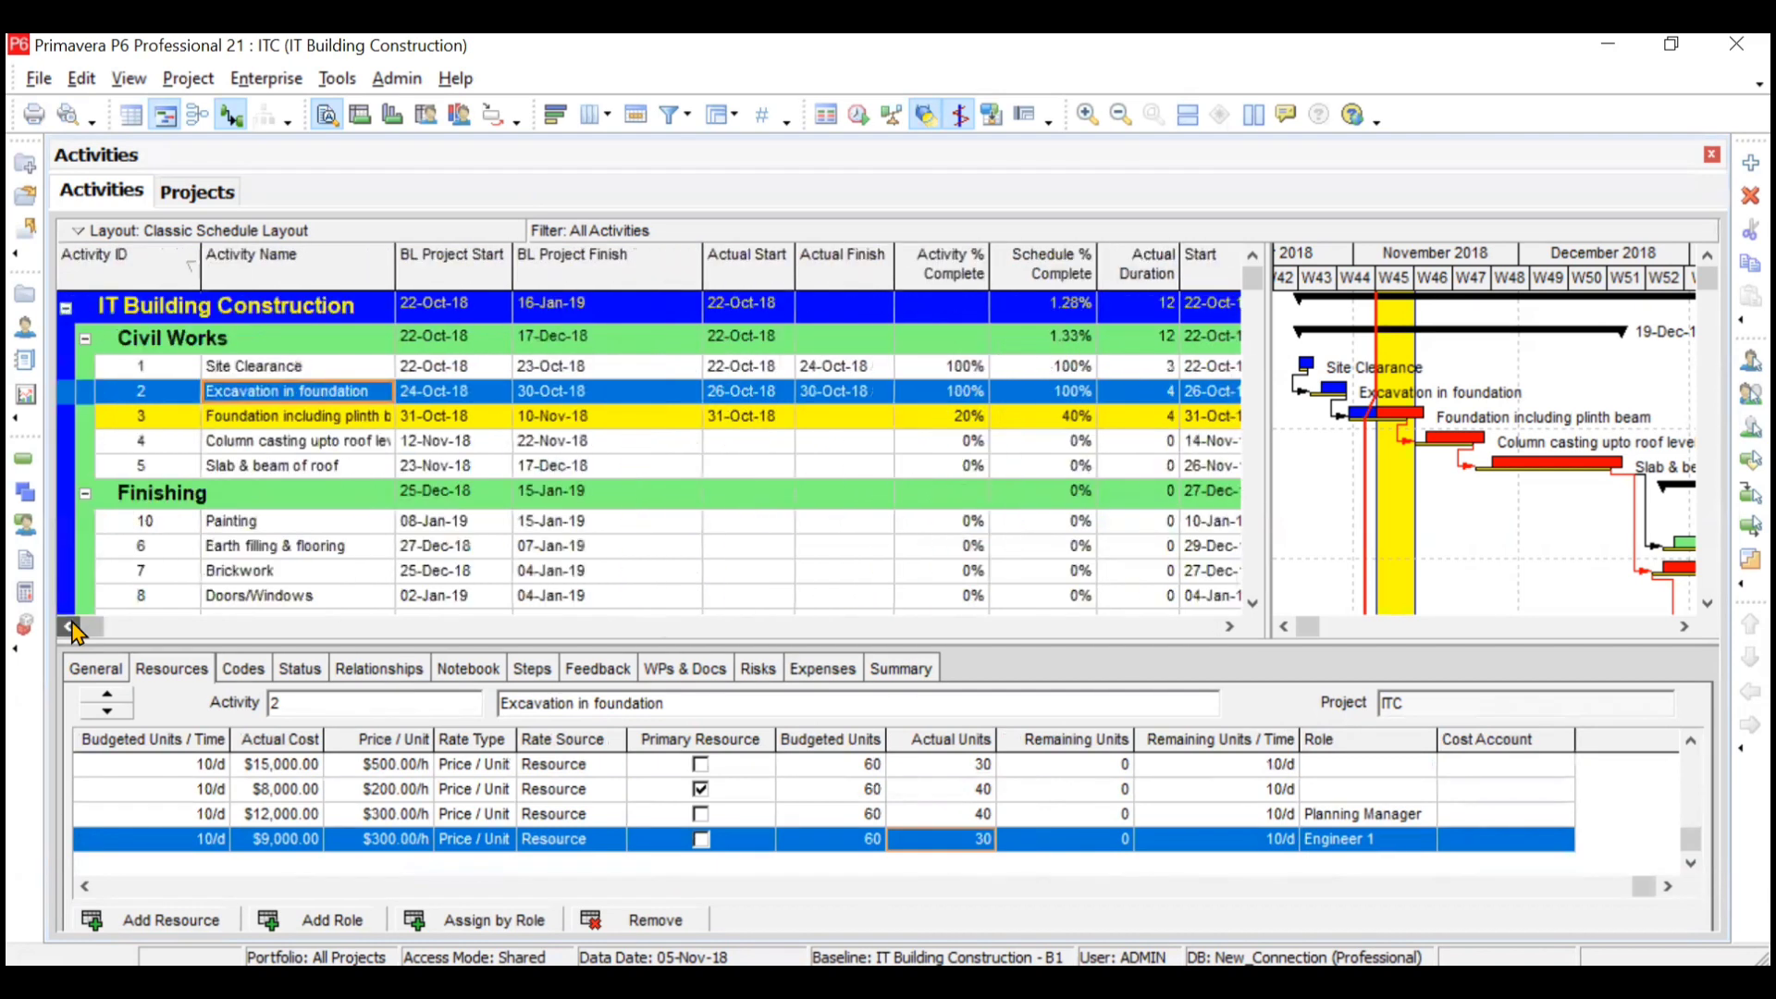
Set the actual units of Foundation including plinth beam to 40 for the Construction Manager resource and the $150.00/h resource
{"action": "left_click", "coordinate": [338, 421]}
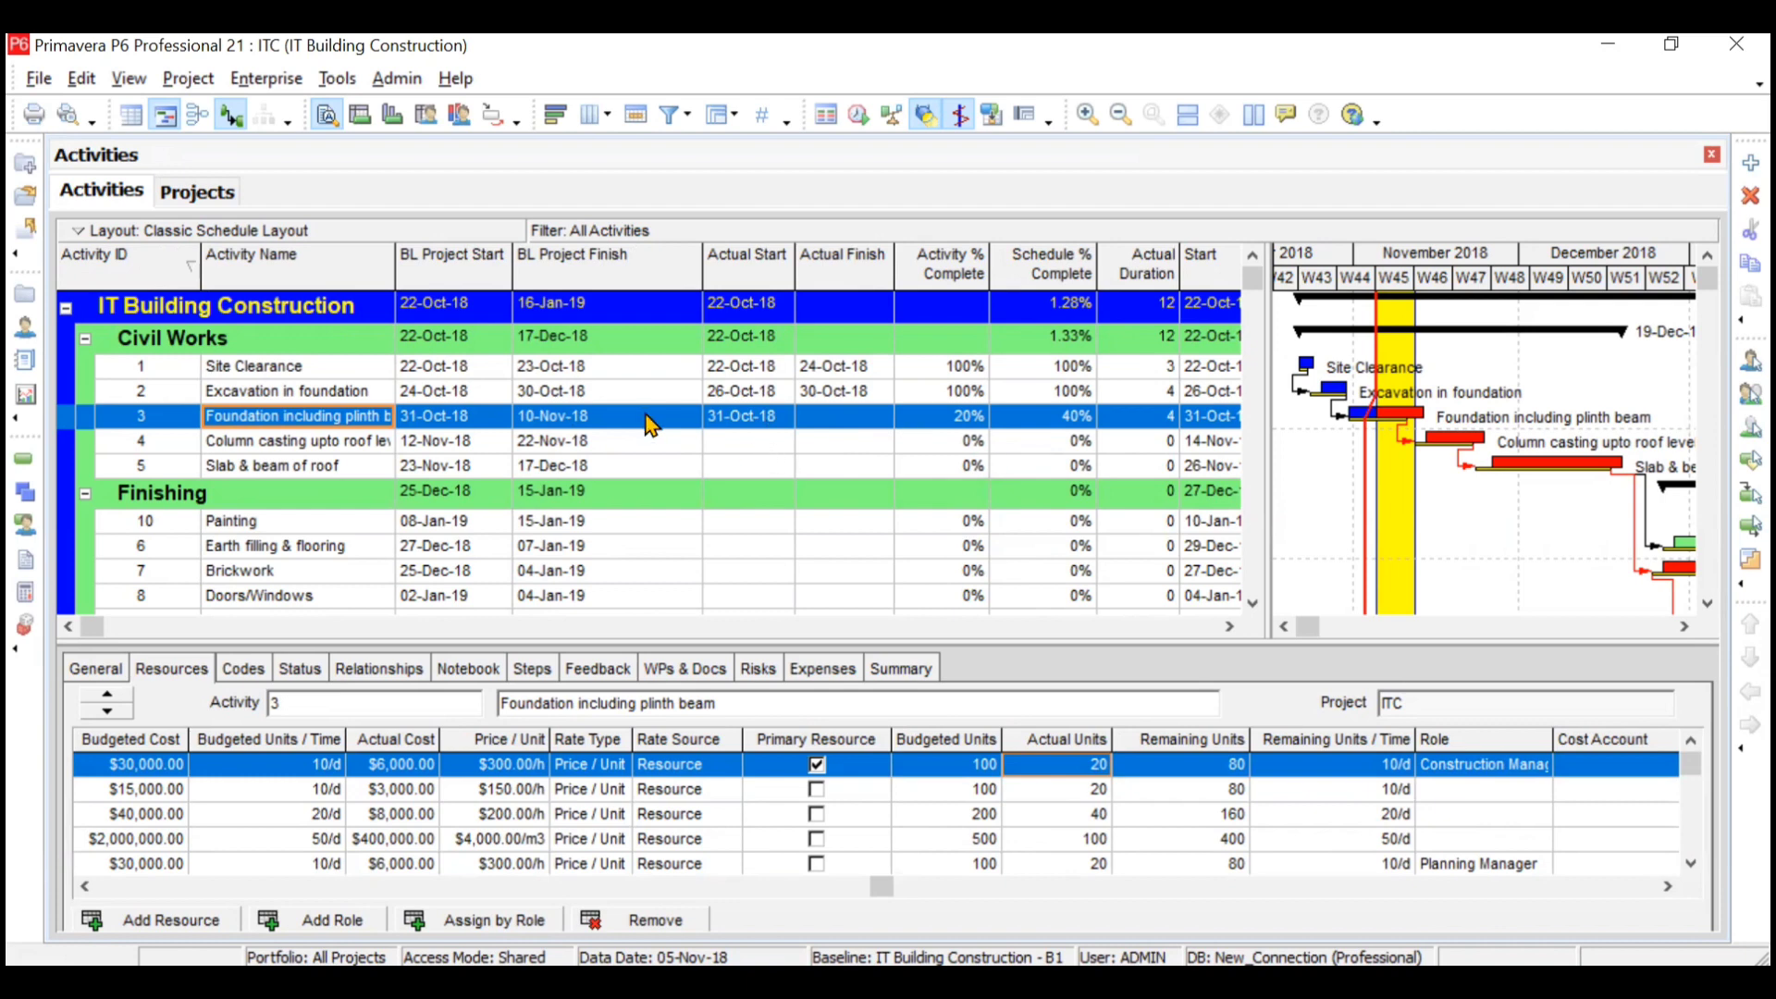
{"action": "left_click", "coordinate": [1024, 770]}
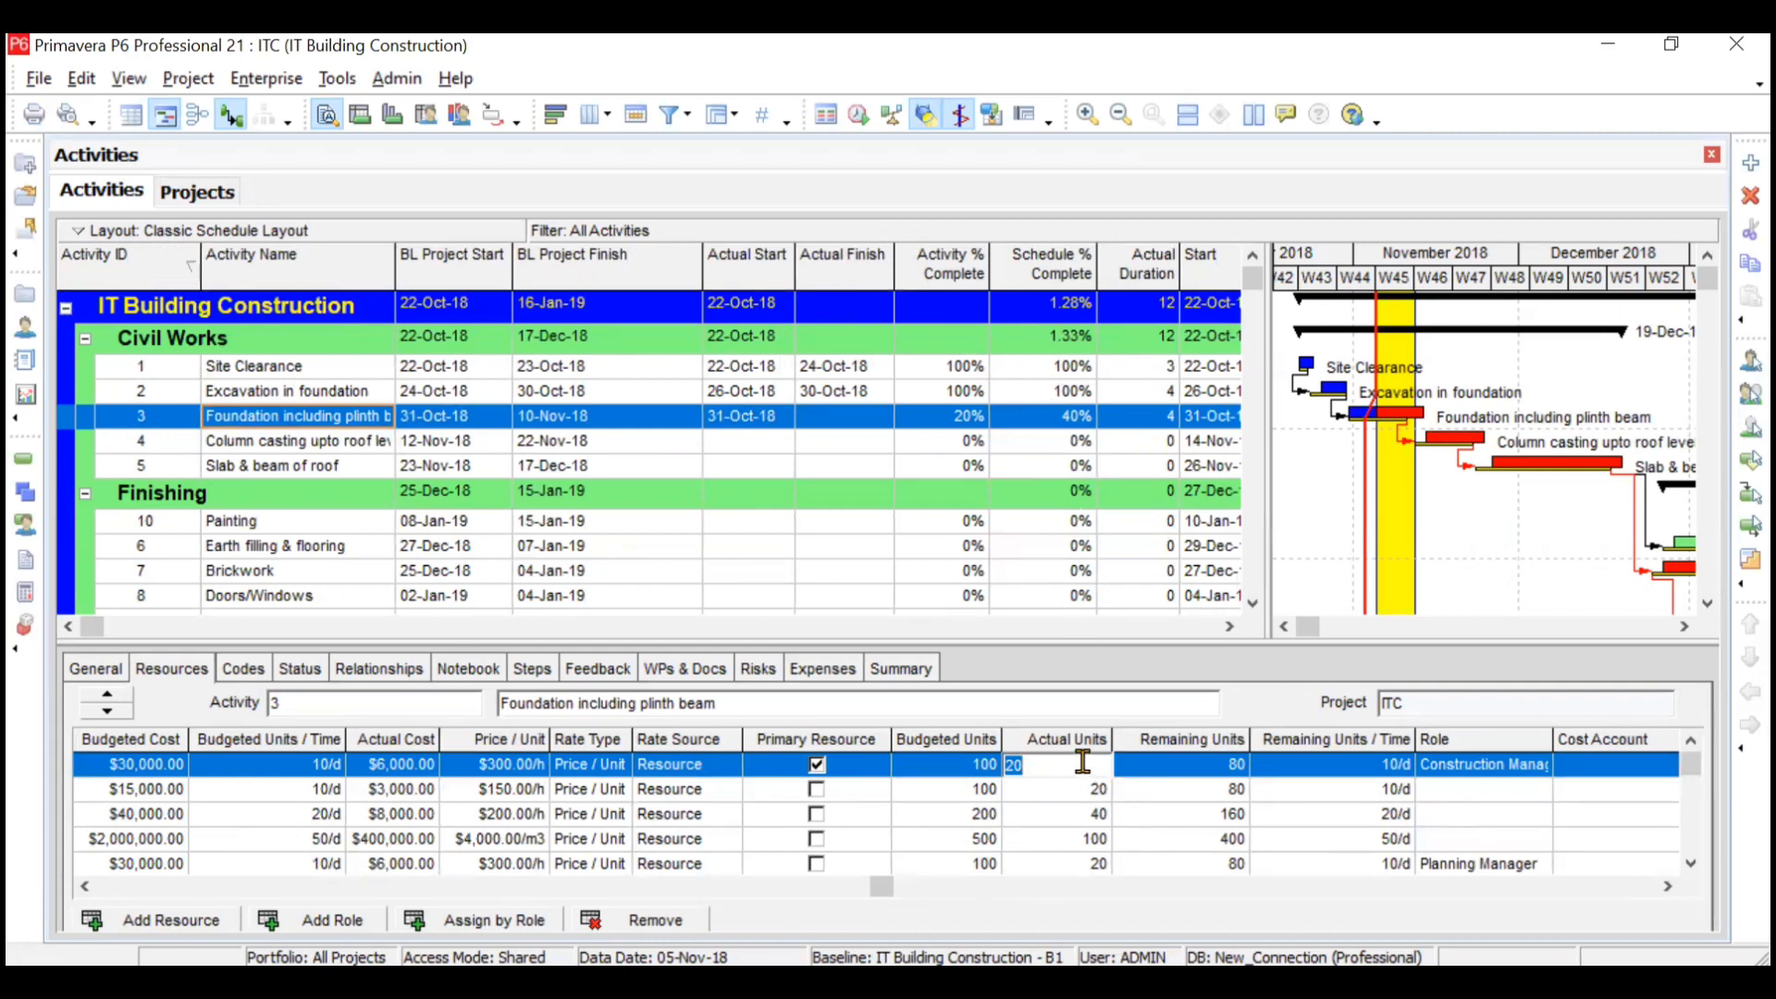
{"action": "type", "text": "40"}
{"action": "left_click", "coordinate": [1101, 789]}
{"action": "left_click", "coordinate": [1101, 789]}
{"action": "type", "text": "40"}
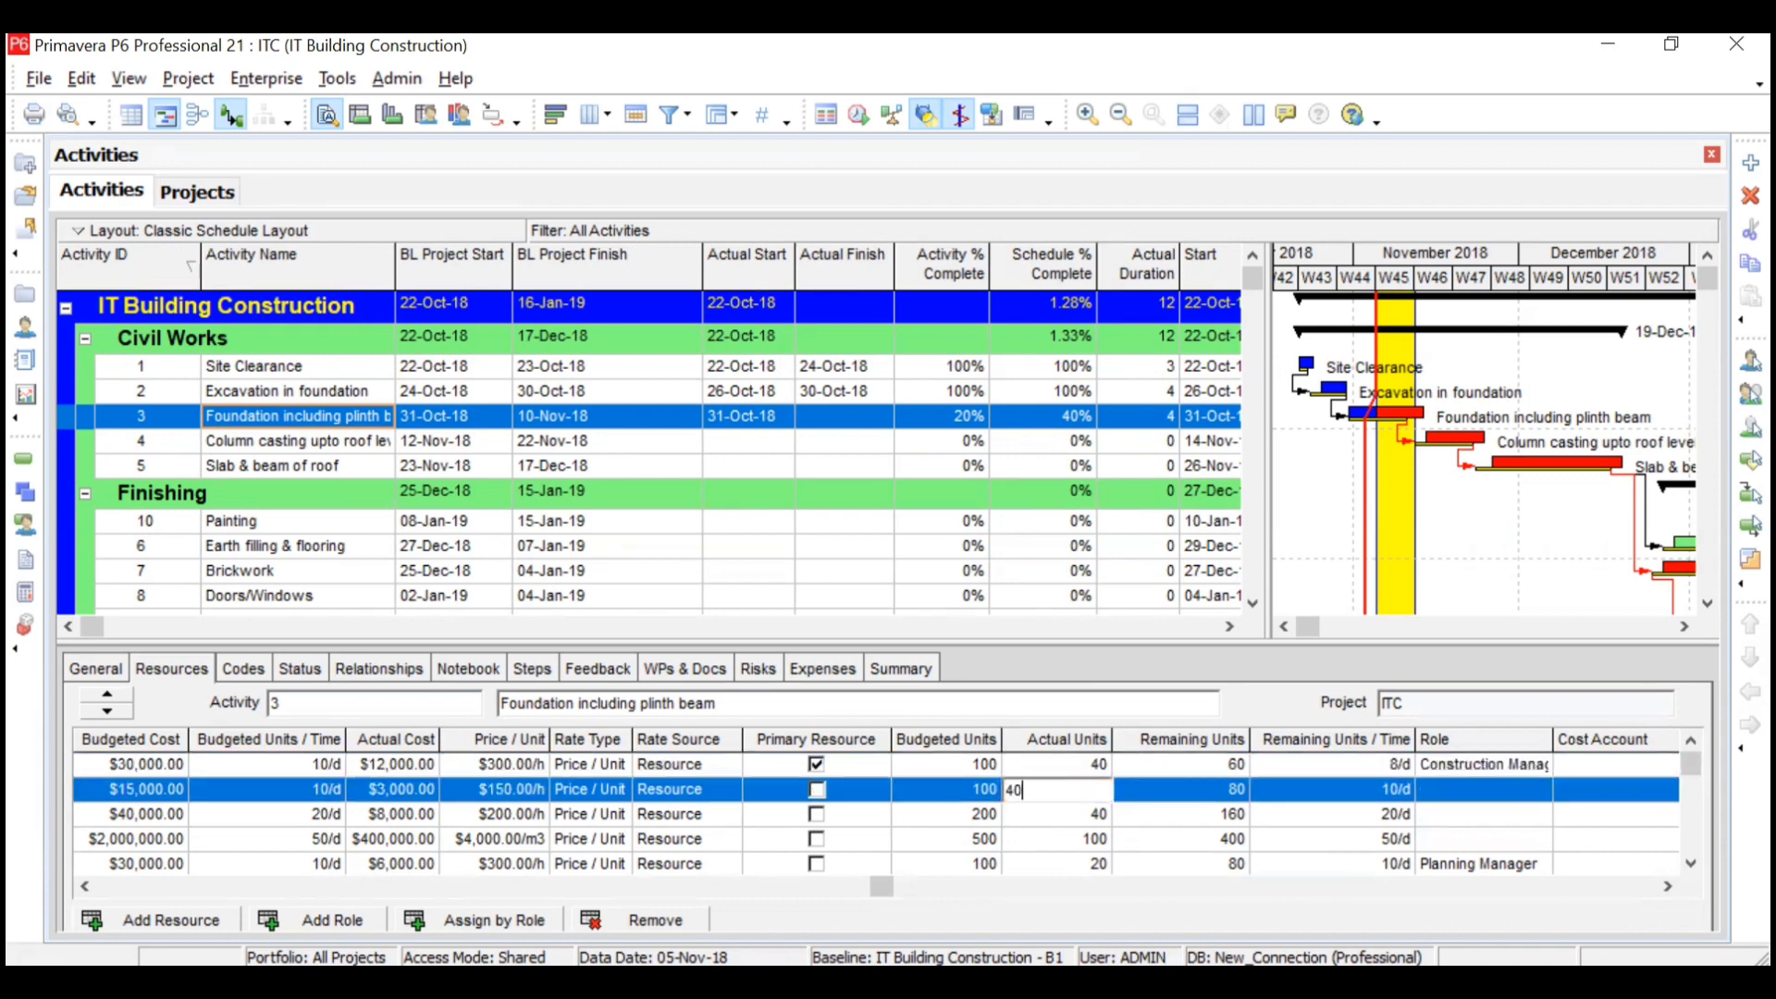
Set the actual units of Foundation including plinth beam to 90 for the $200.00/h resource and 200 for the $4,000.00/m3 resource
{"action": "left_click", "coordinate": [1101, 816]}
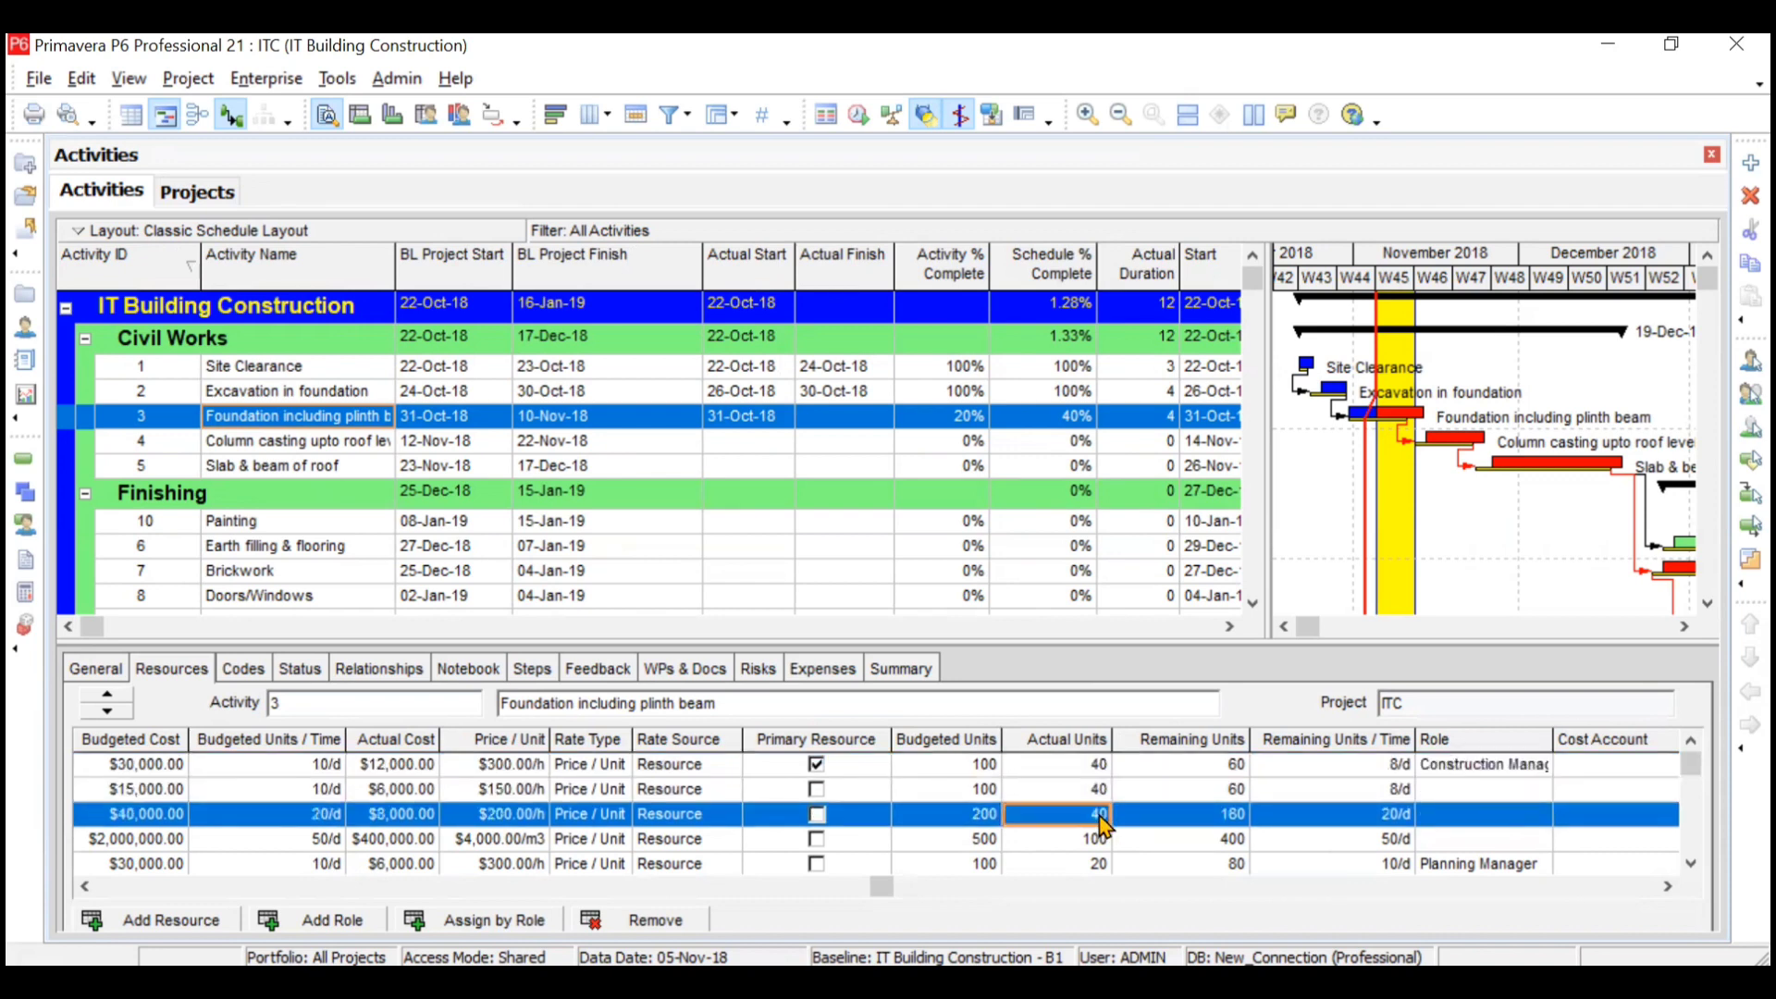
{"action": "left_click", "coordinate": [1099, 814]}
{"action": "type", "text": "90"}
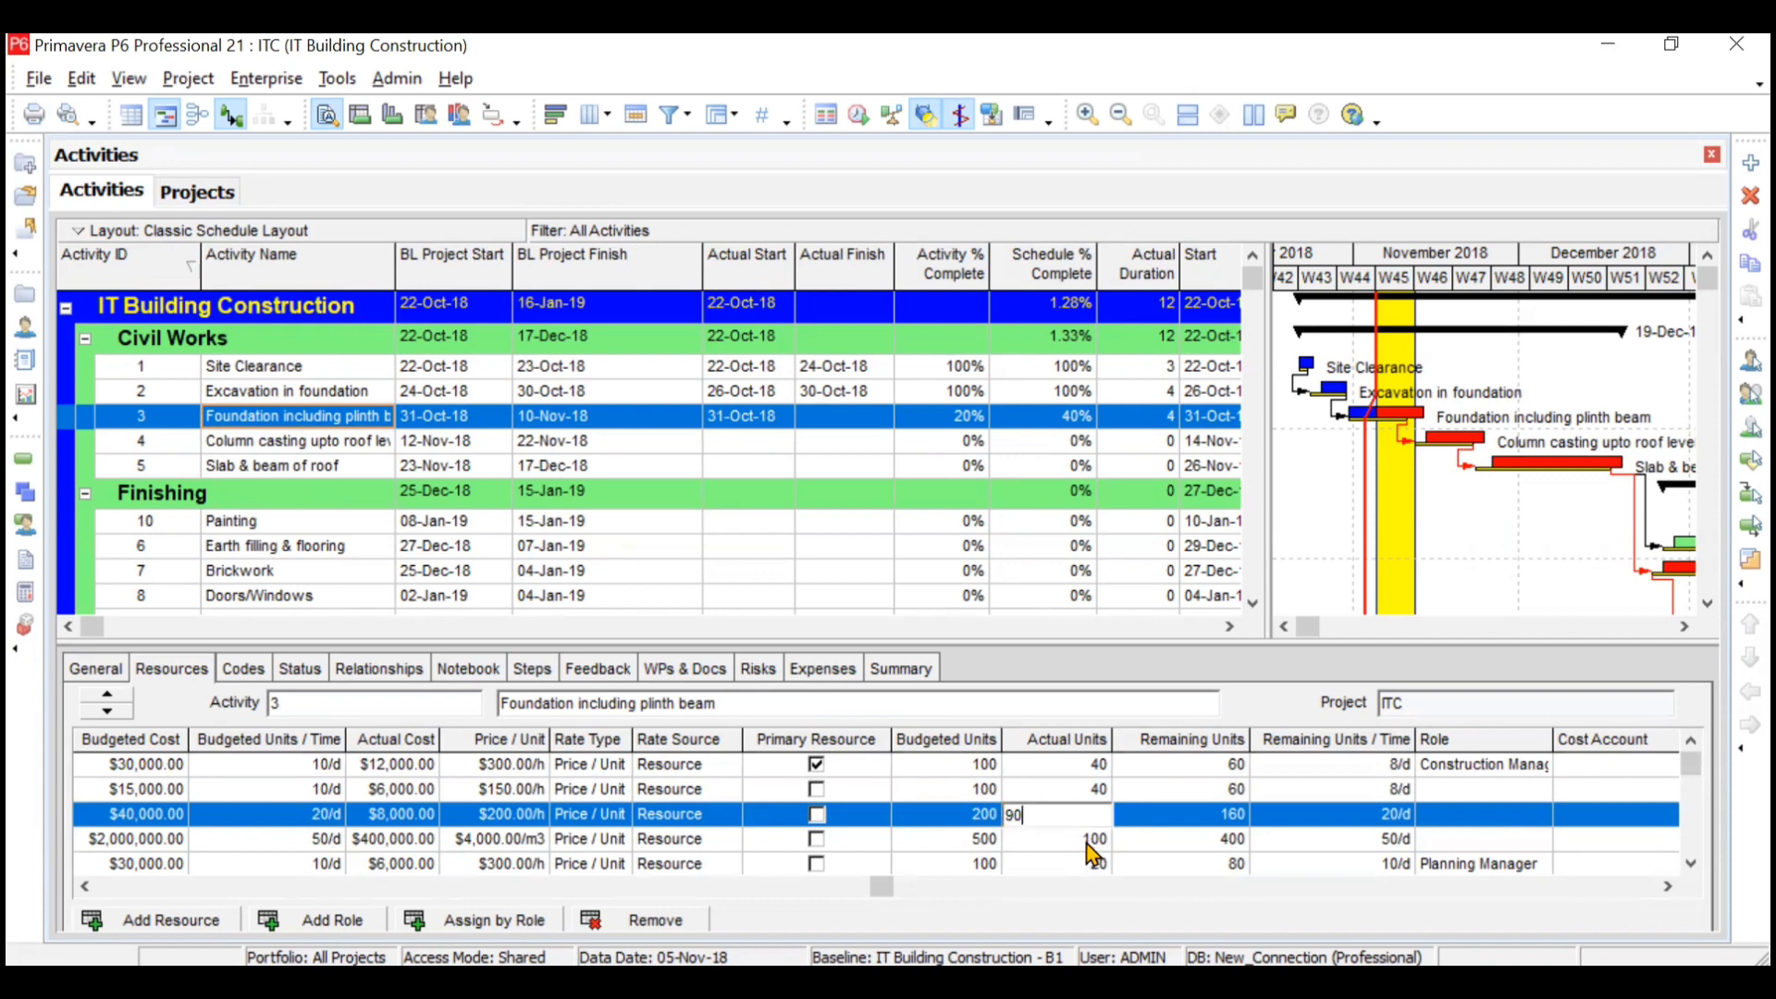
{"action": "left_click", "coordinate": [1088, 840]}
{"action": "left_click", "coordinate": [1091, 840]}
{"action": "type", "text": "200"}
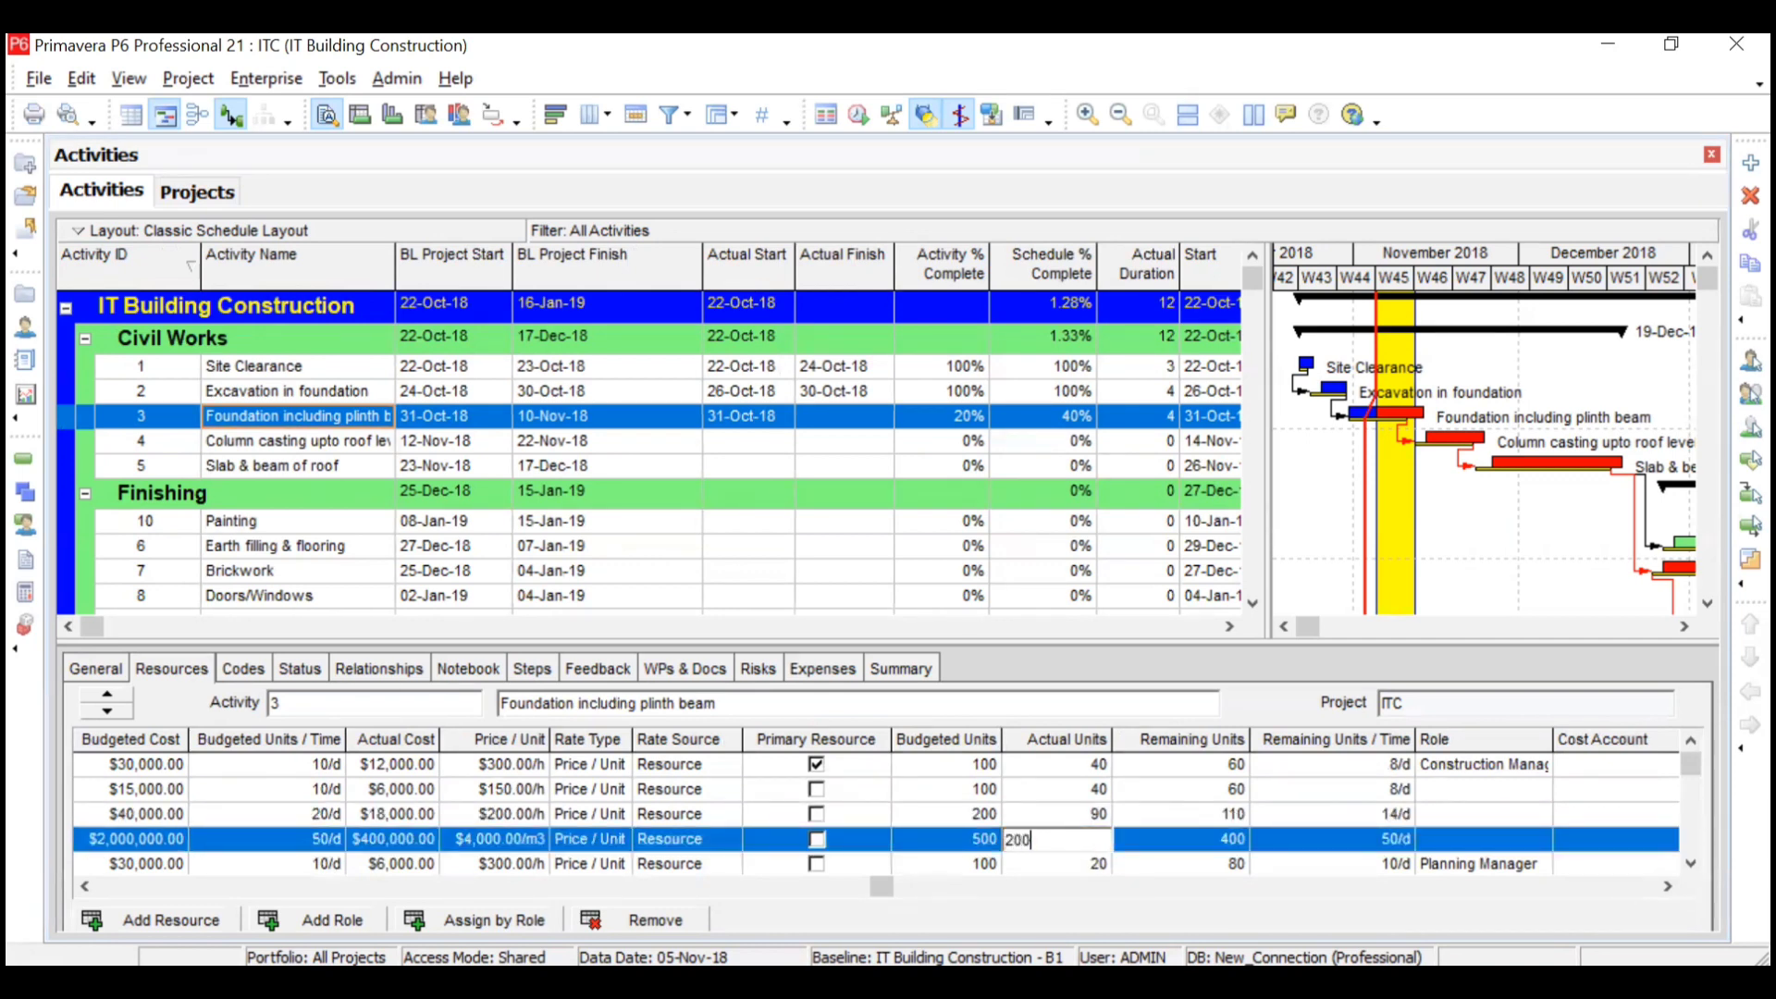
Set the actual units of the activity's Engineer 1 and Planning Manager resources to 40 each
{"action": "left_click", "coordinate": [1088, 868]}
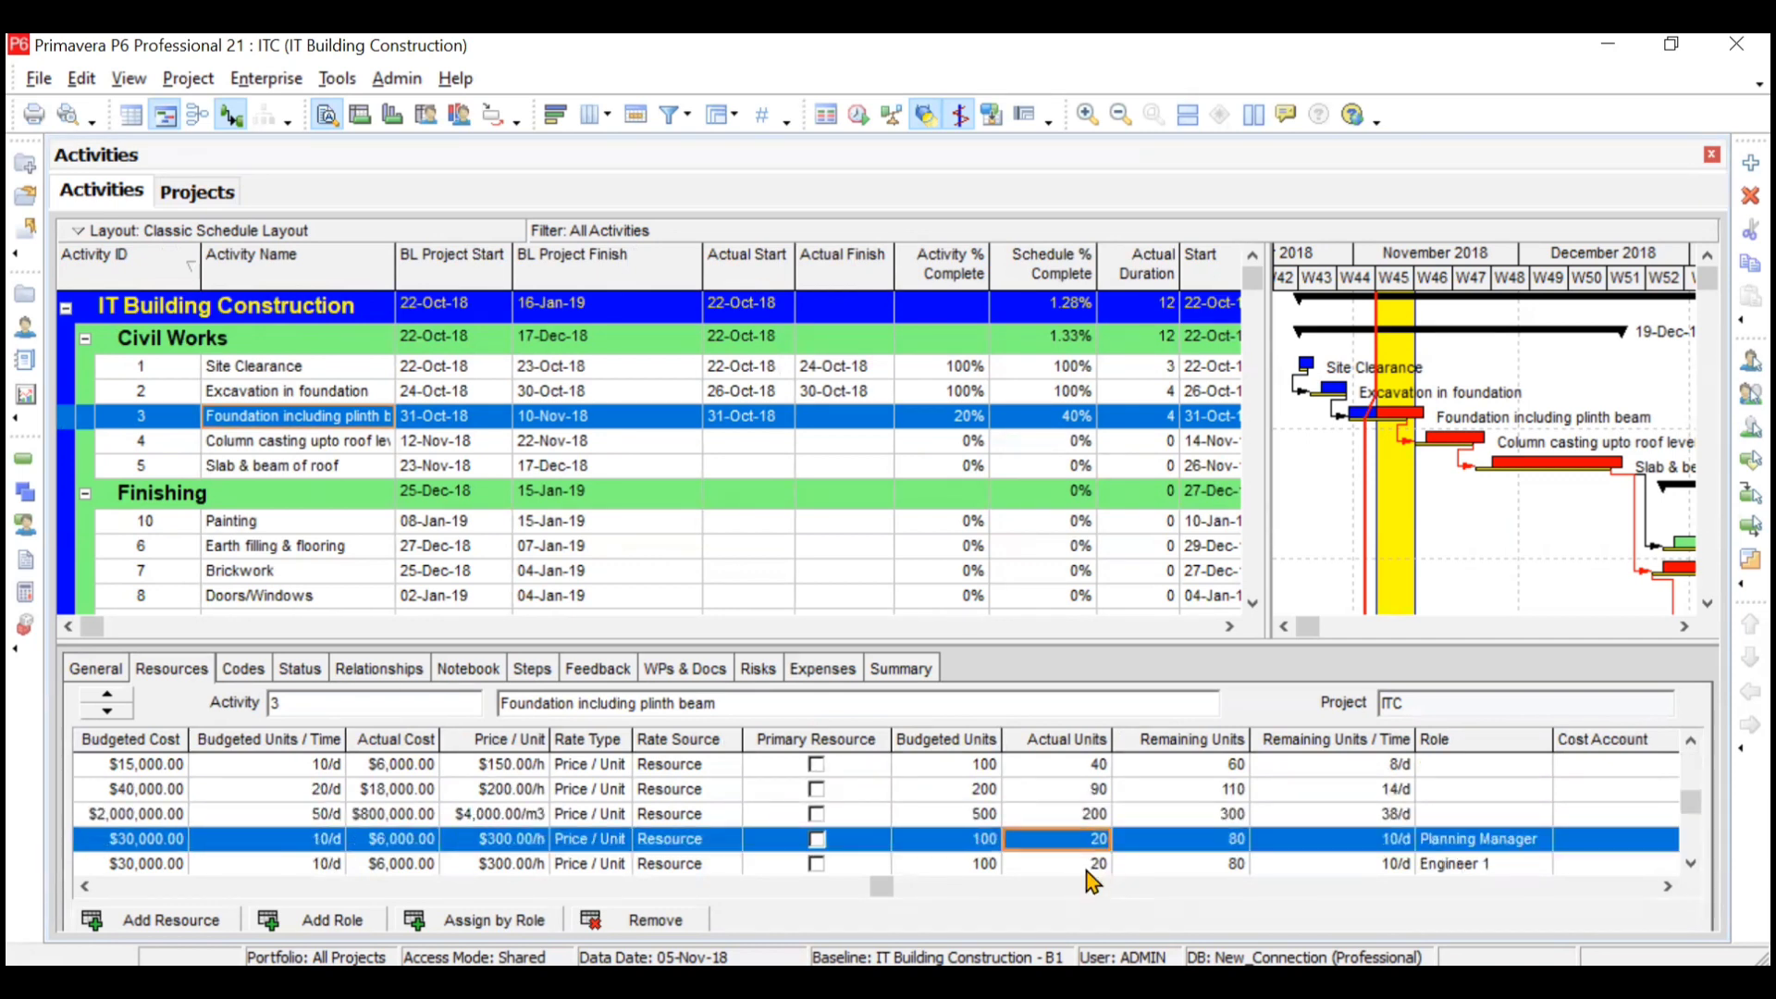
{"action": "left_click", "coordinate": [1079, 865]}
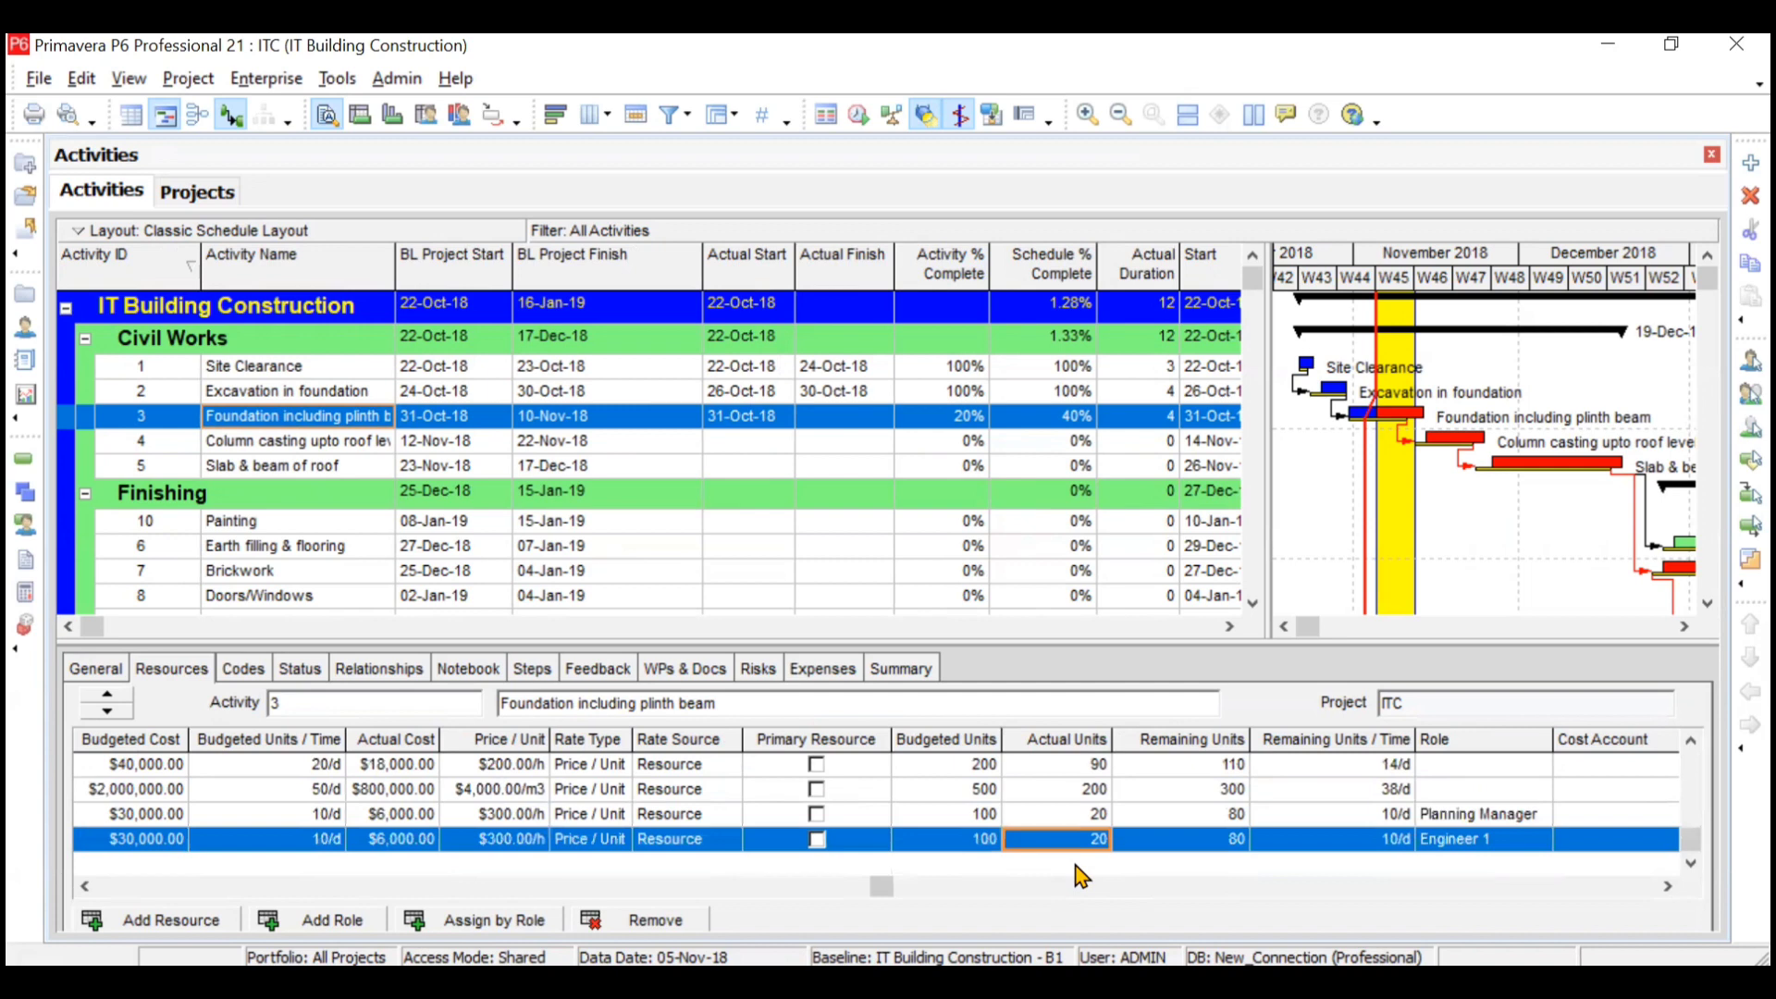
{"action": "type", "text": "40"}
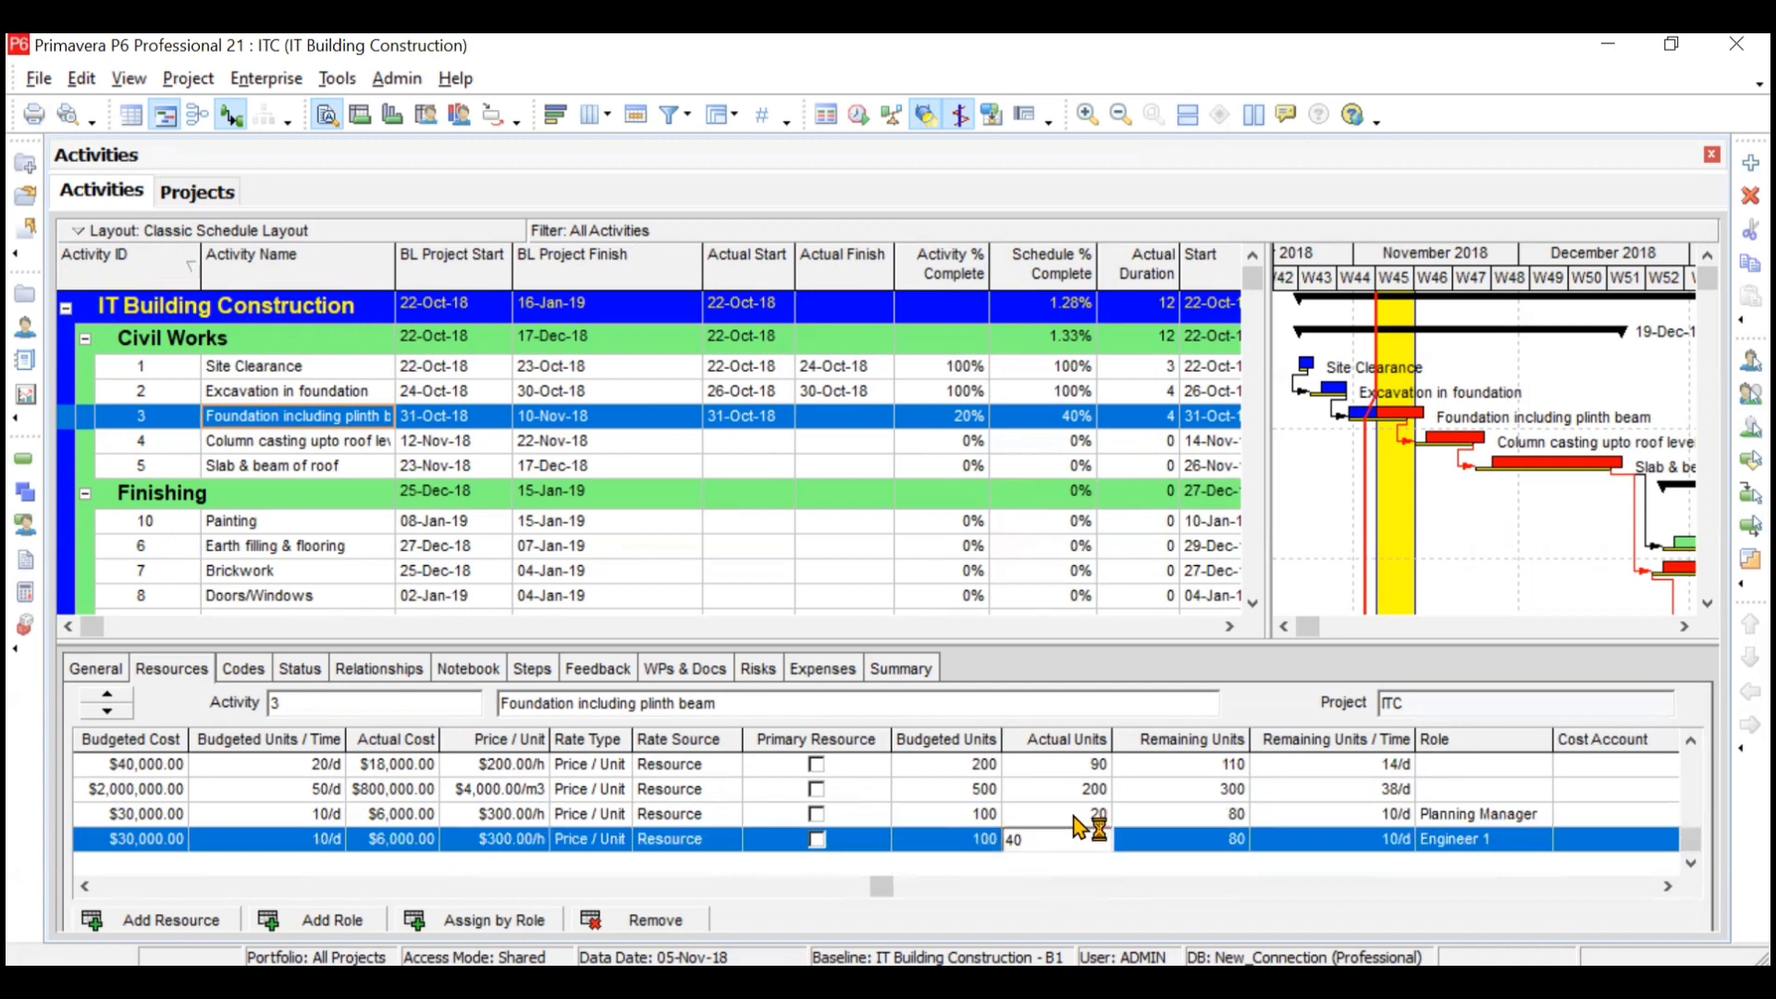
{"action": "left_click", "coordinate": [1078, 815]}
{"action": "type", "text": "40"}
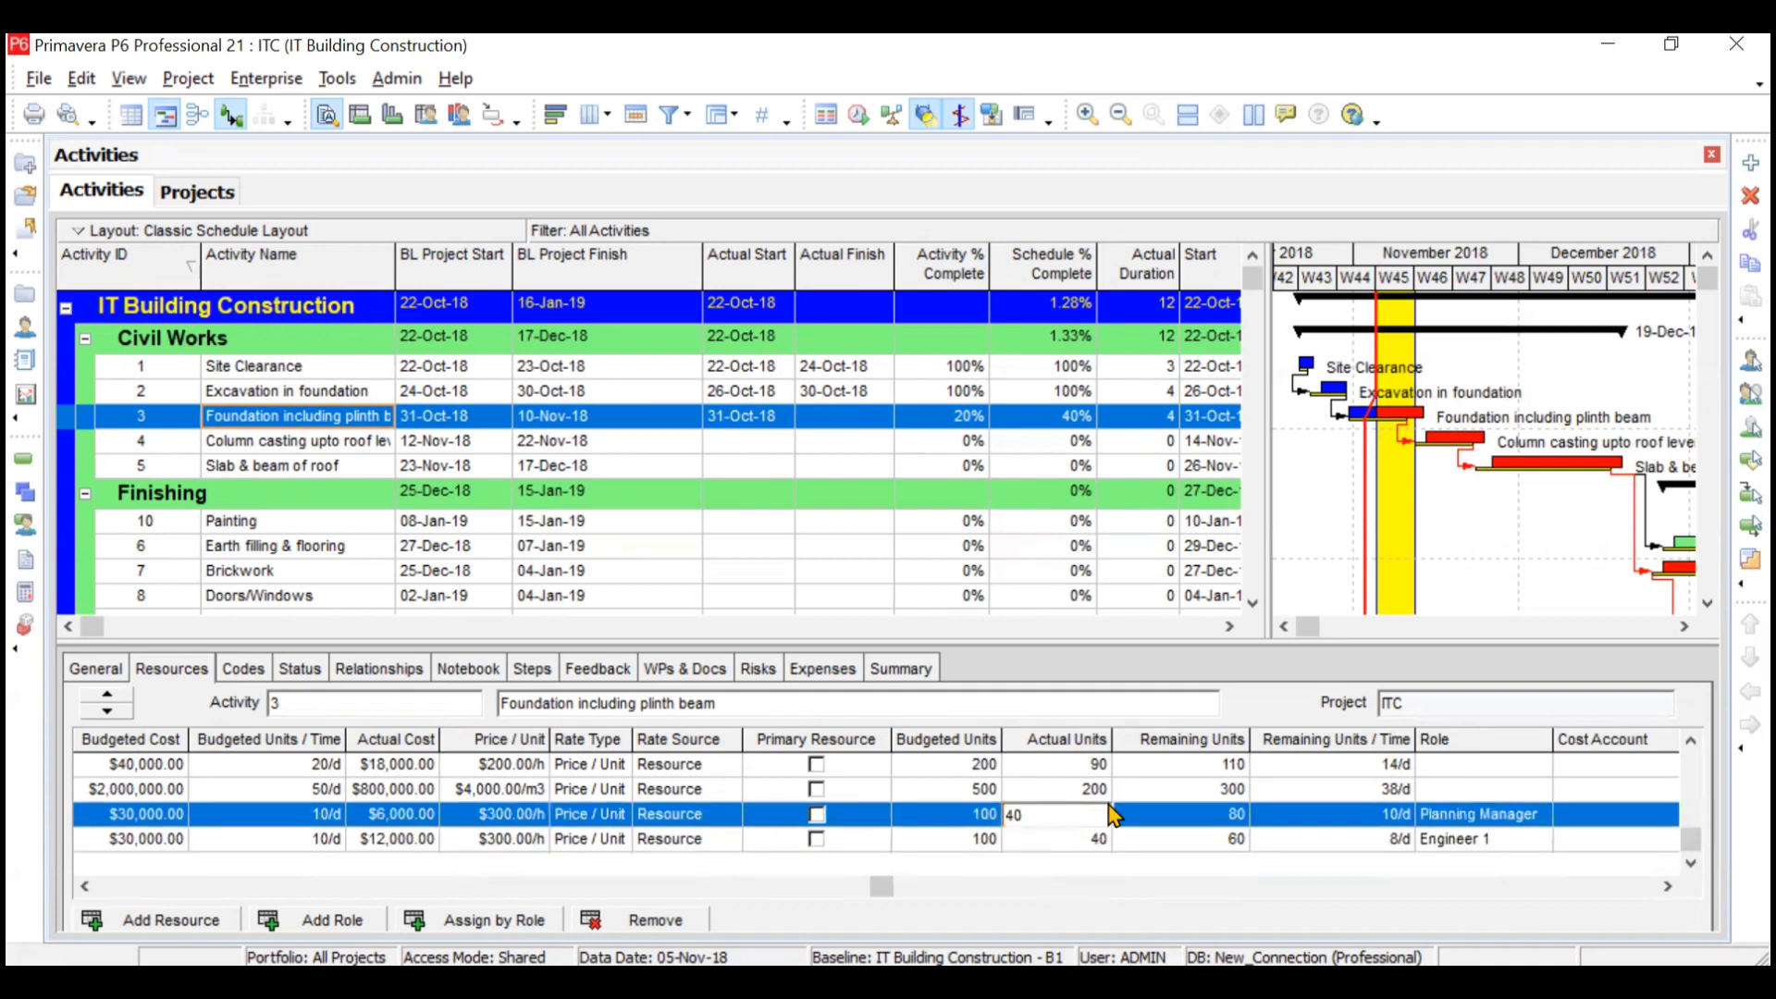
Set the remaining units of Foundation including plinth beam to 90 for the Engineer 1 resource and 75 for the Planning Manager resource
{"action": "left_click", "coordinate": [1205, 845]}
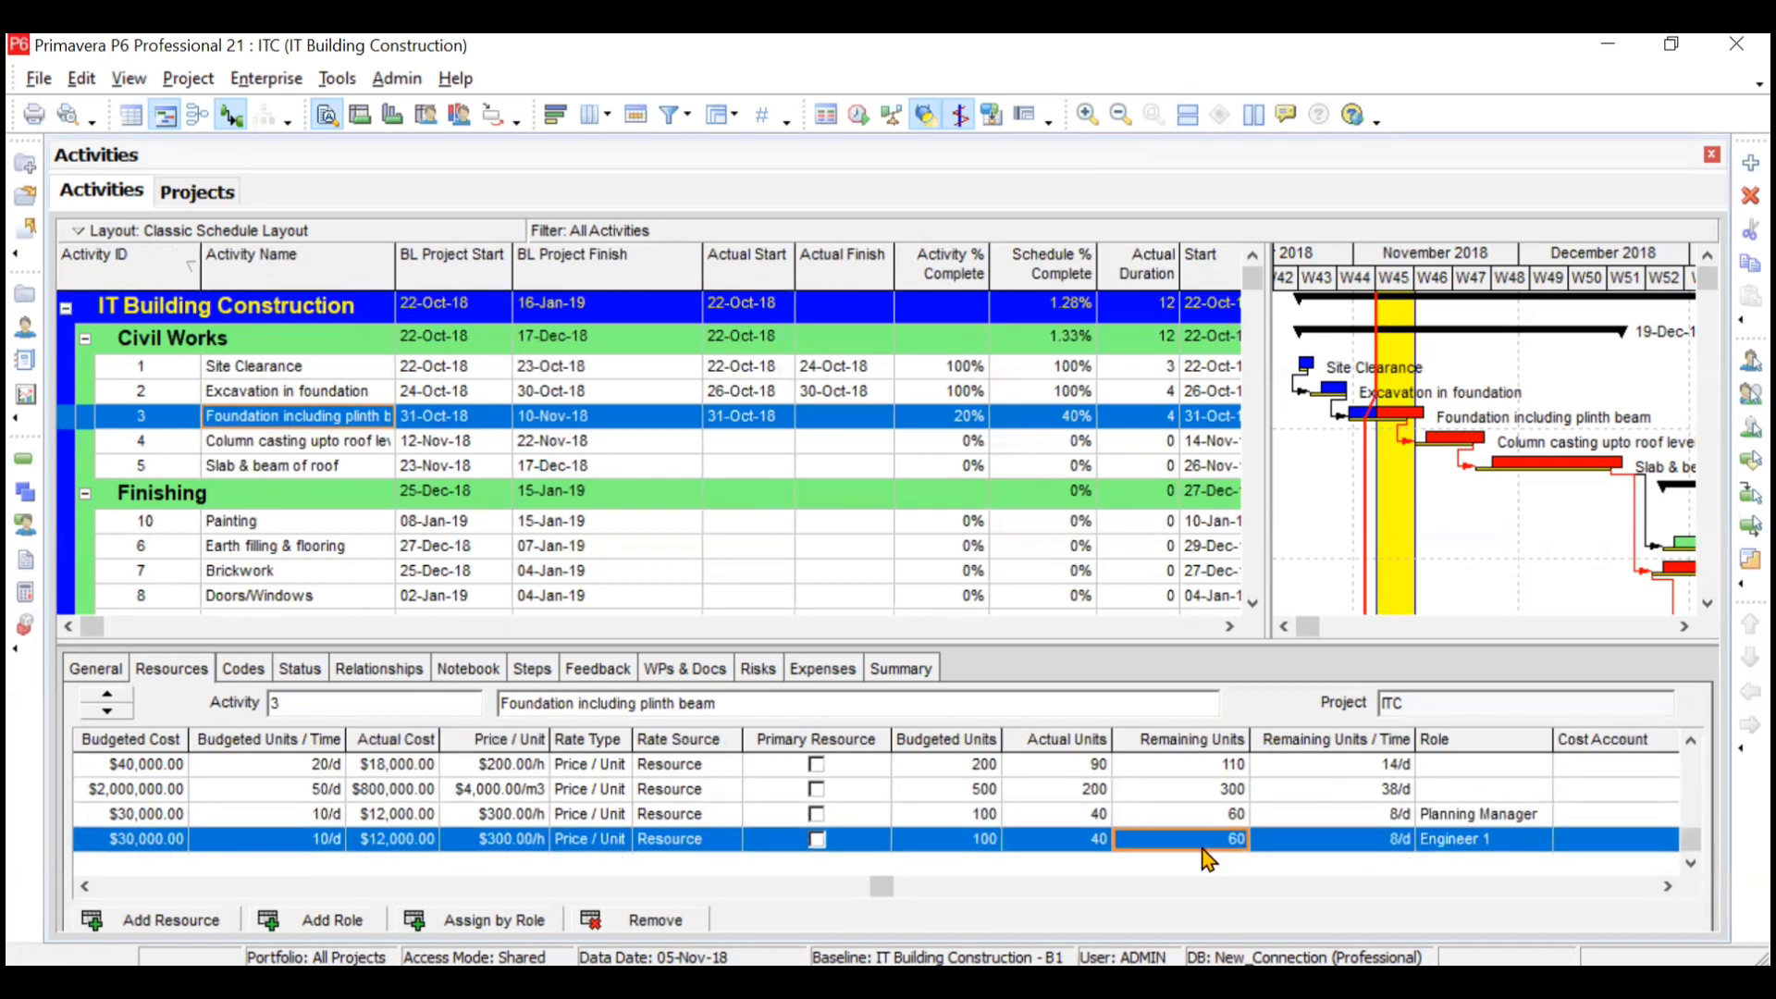
{"action": "type", "text": "1"}
{"action": "key", "text": "BackSpace"}
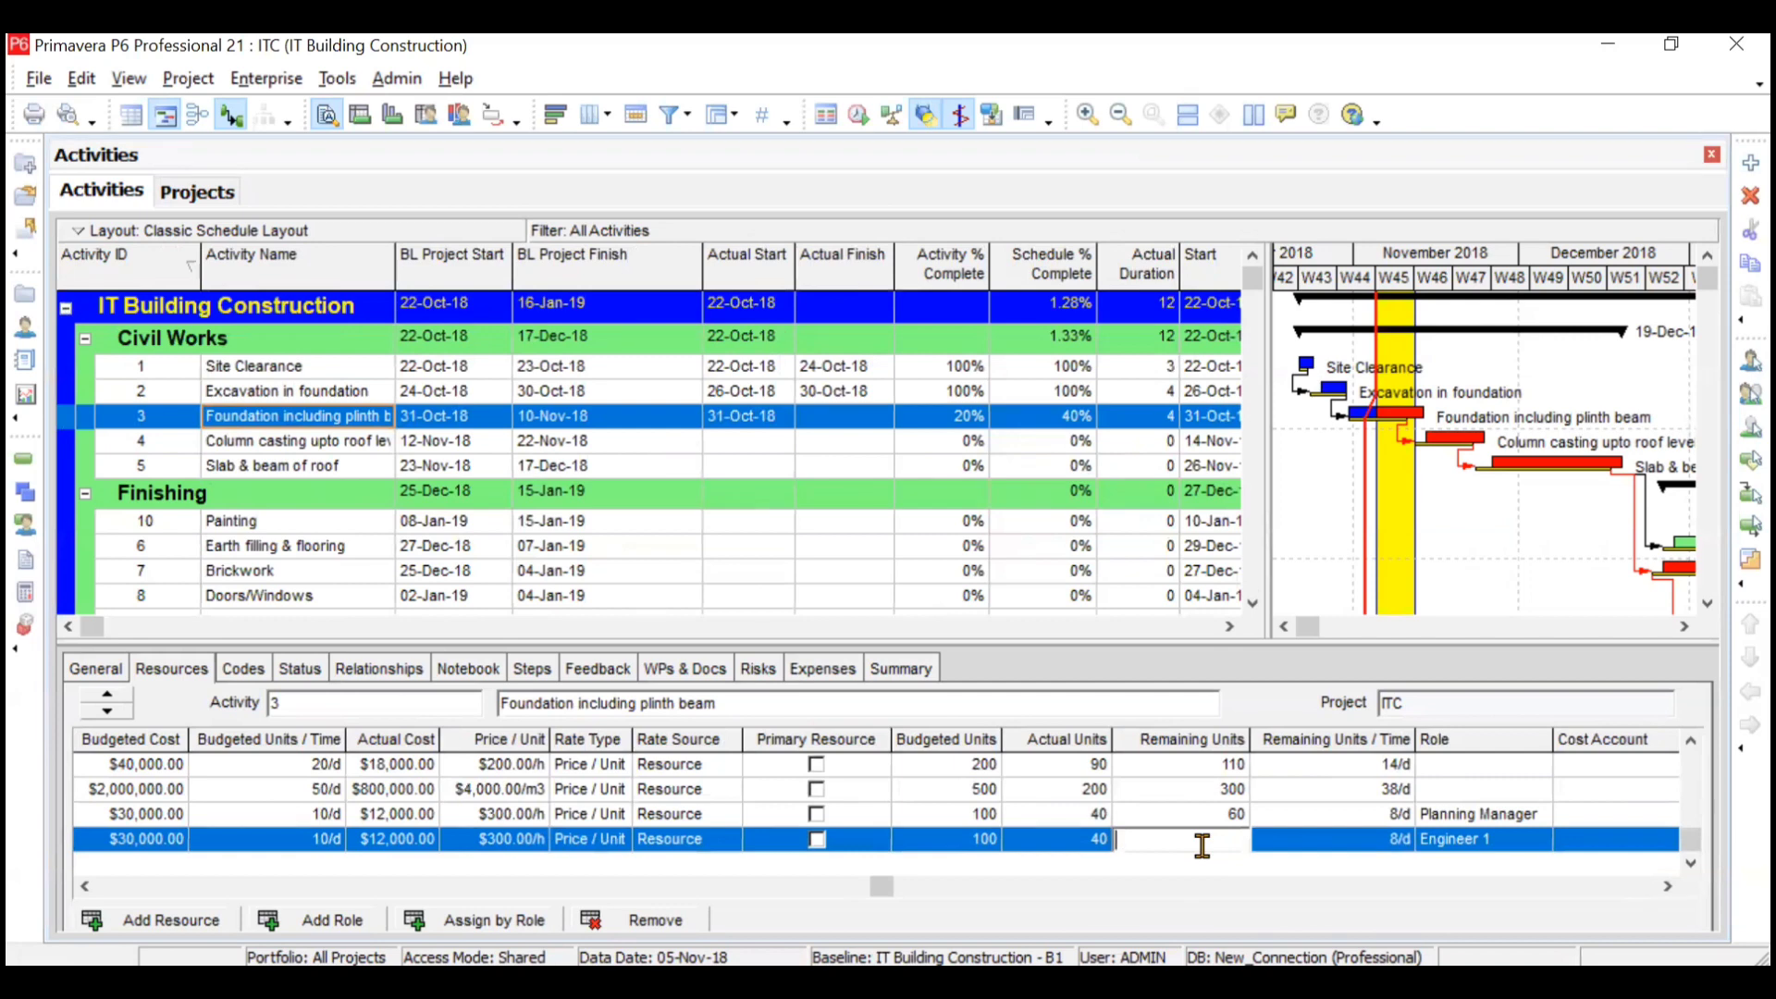
{"action": "type", "text": "90"}
{"action": "left_click", "coordinate": [1210, 816]}
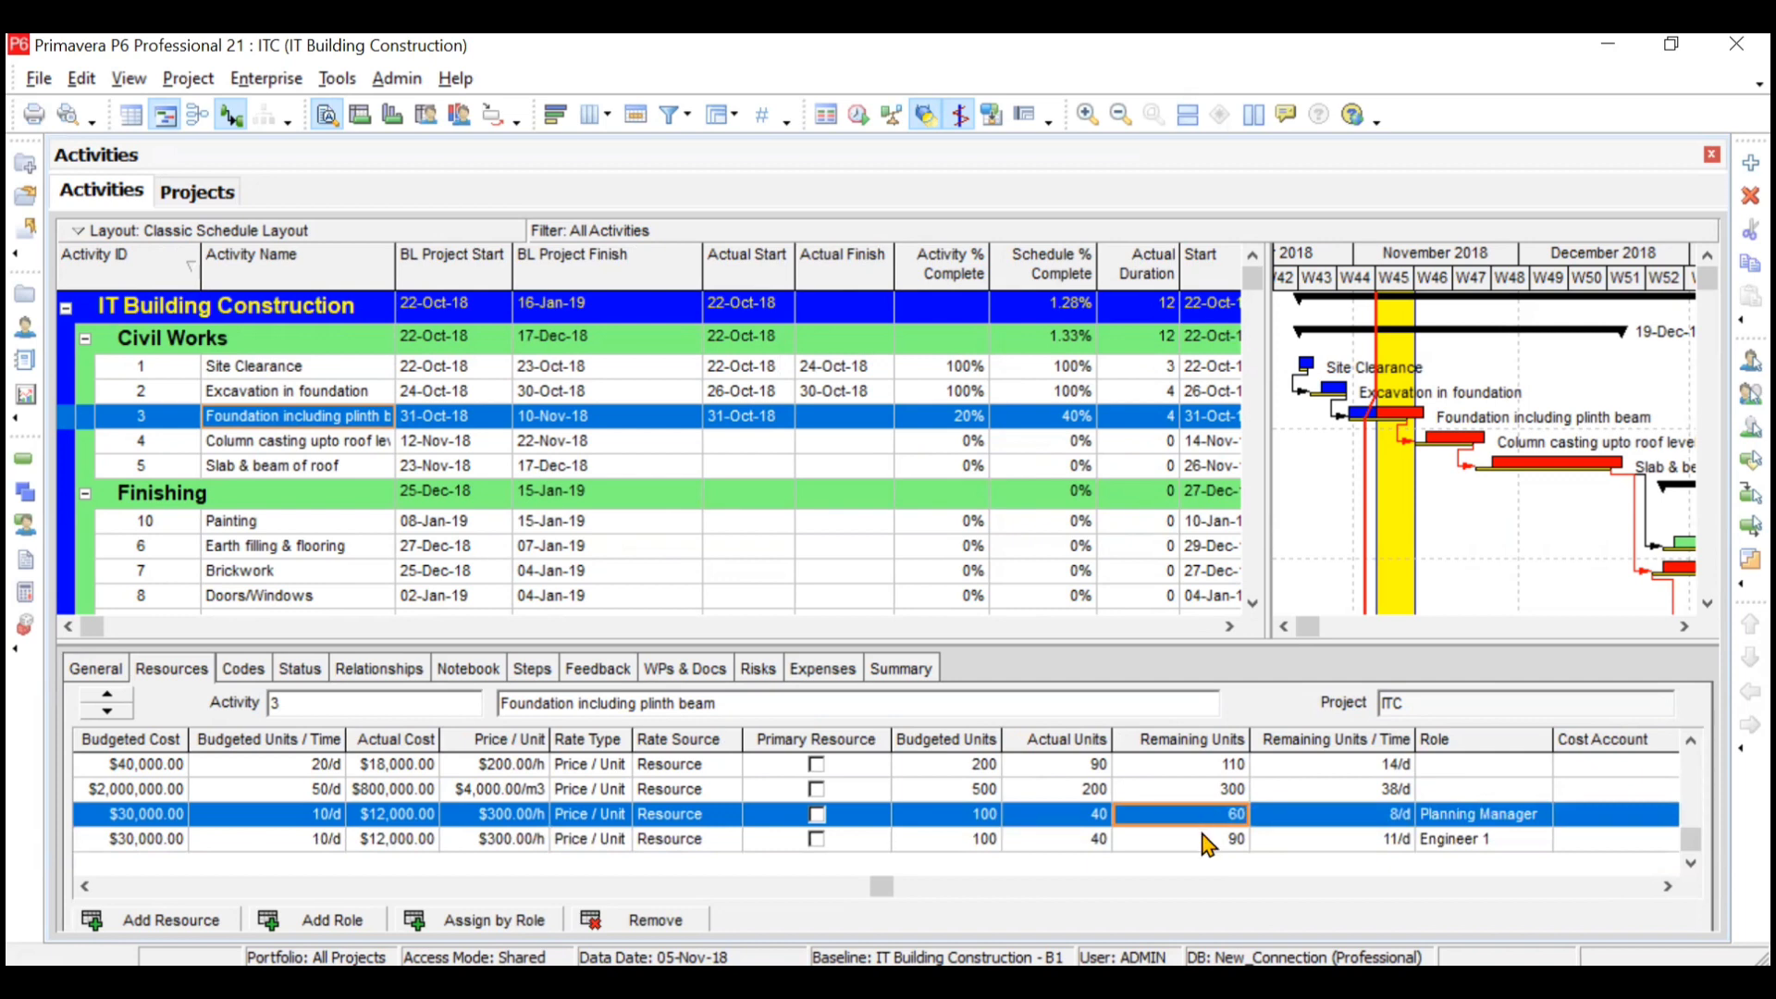
{"action": "type", "text": "75"}
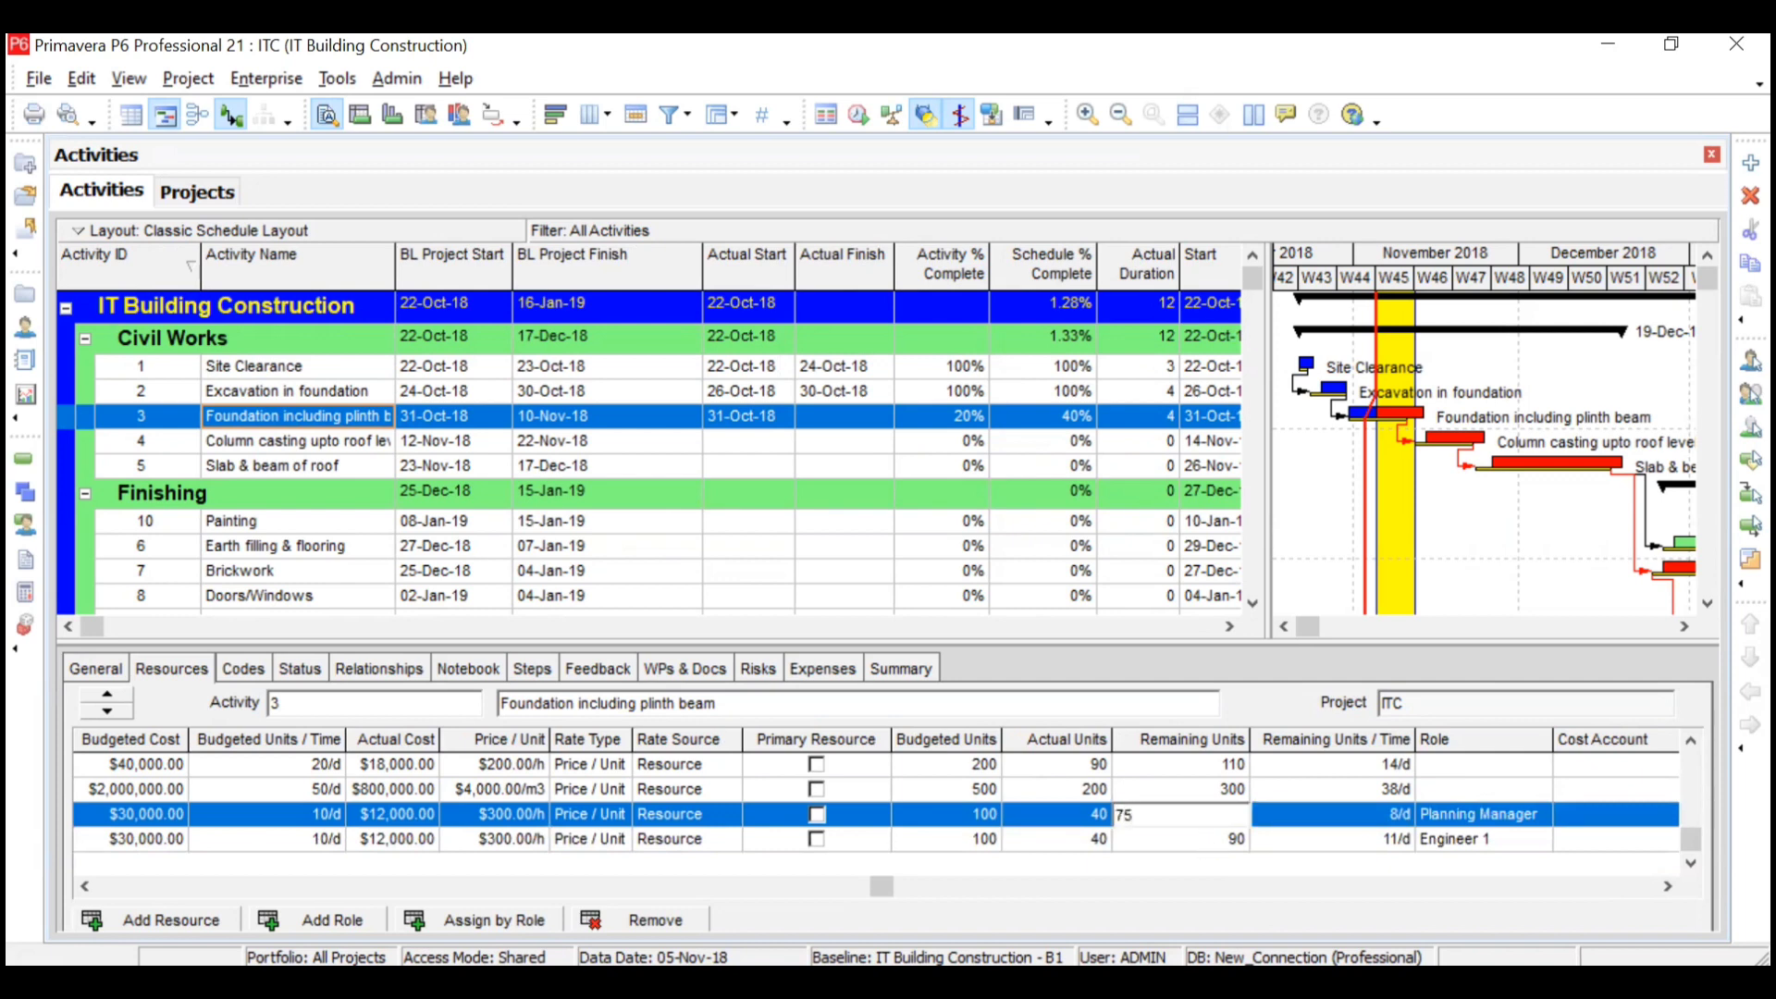
Set the activity's remaining units to 400 for the $4,000.00/m3 resource and 150 for the $200.00/h resource
{"action": "left_click", "coordinate": [1199, 794]}
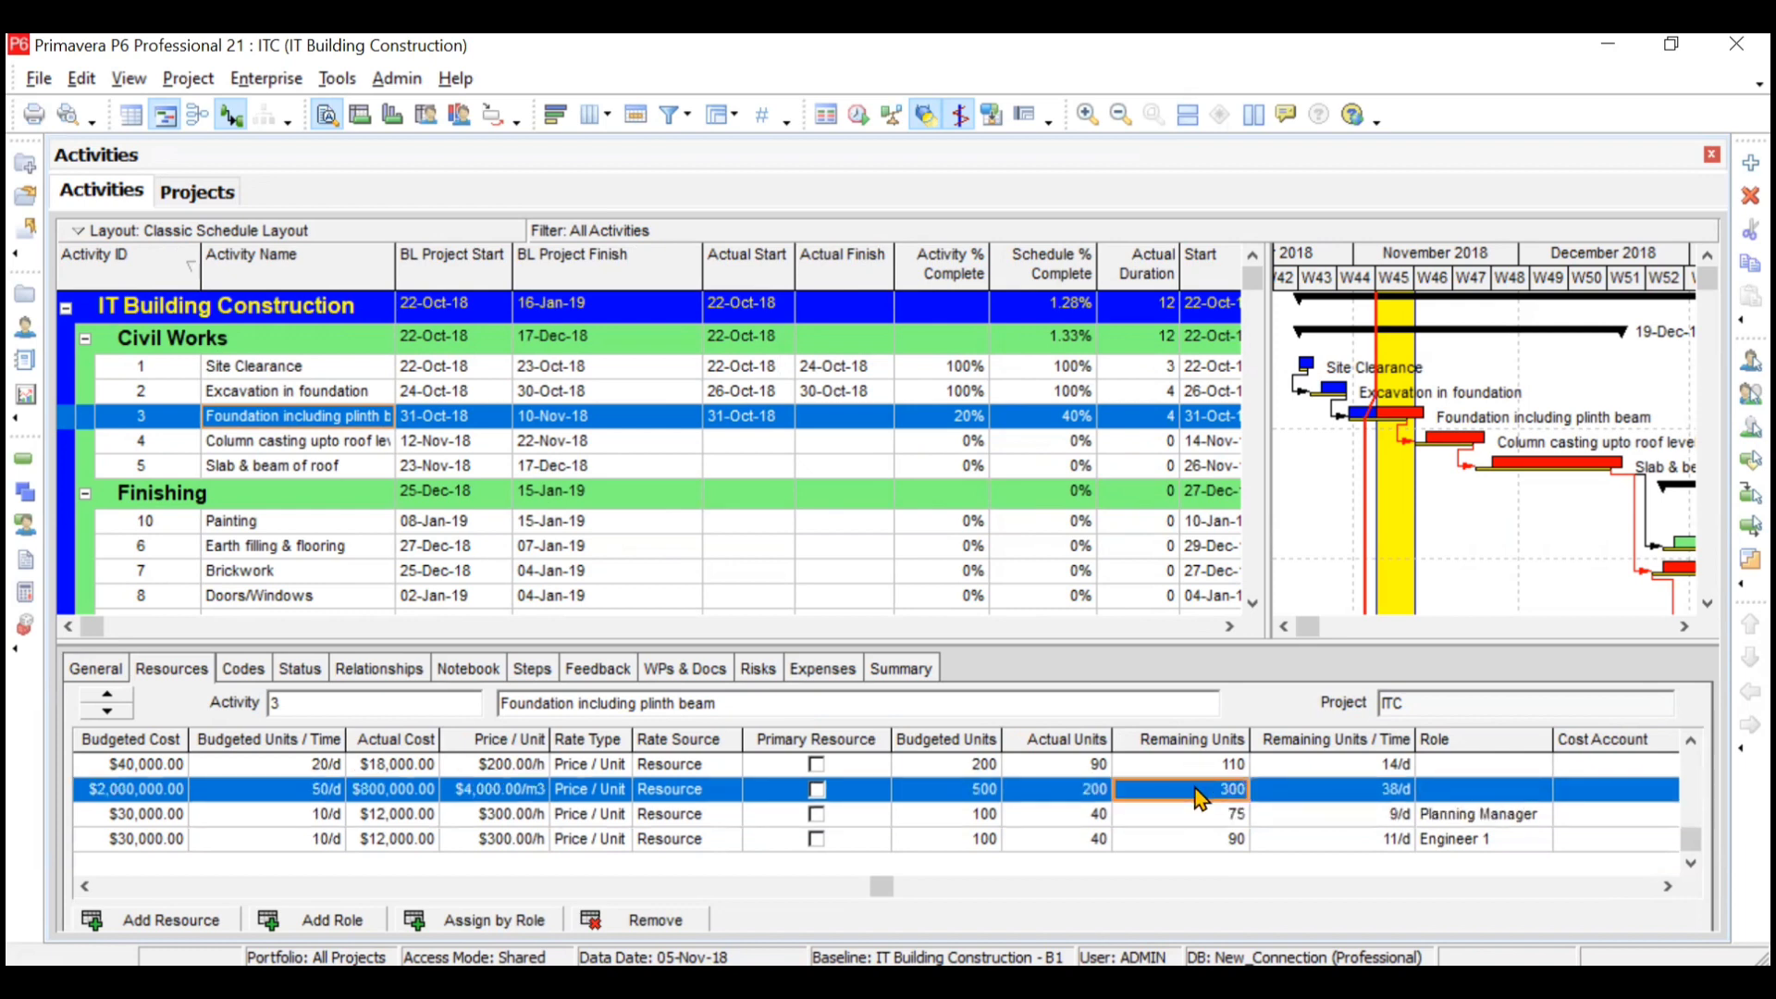
{"action": "type", "text": "400"}
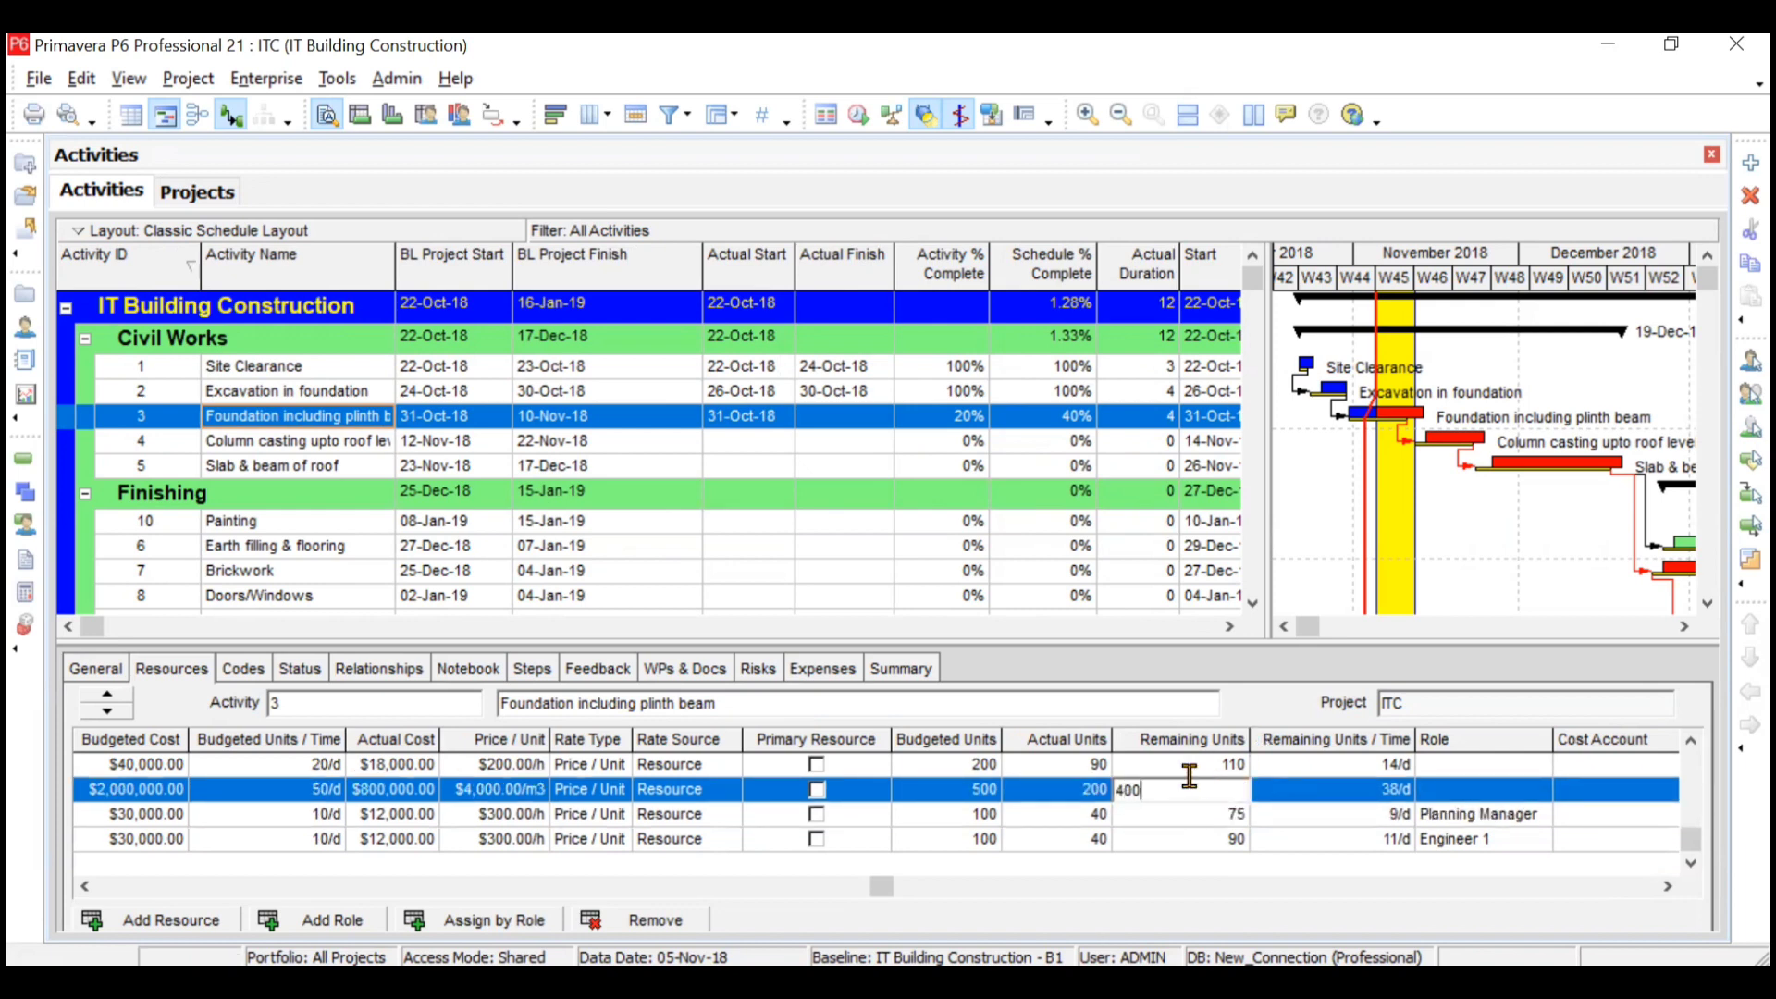
{"action": "left_click", "coordinate": [1191, 766]}
{"action": "type", "text": "1"}
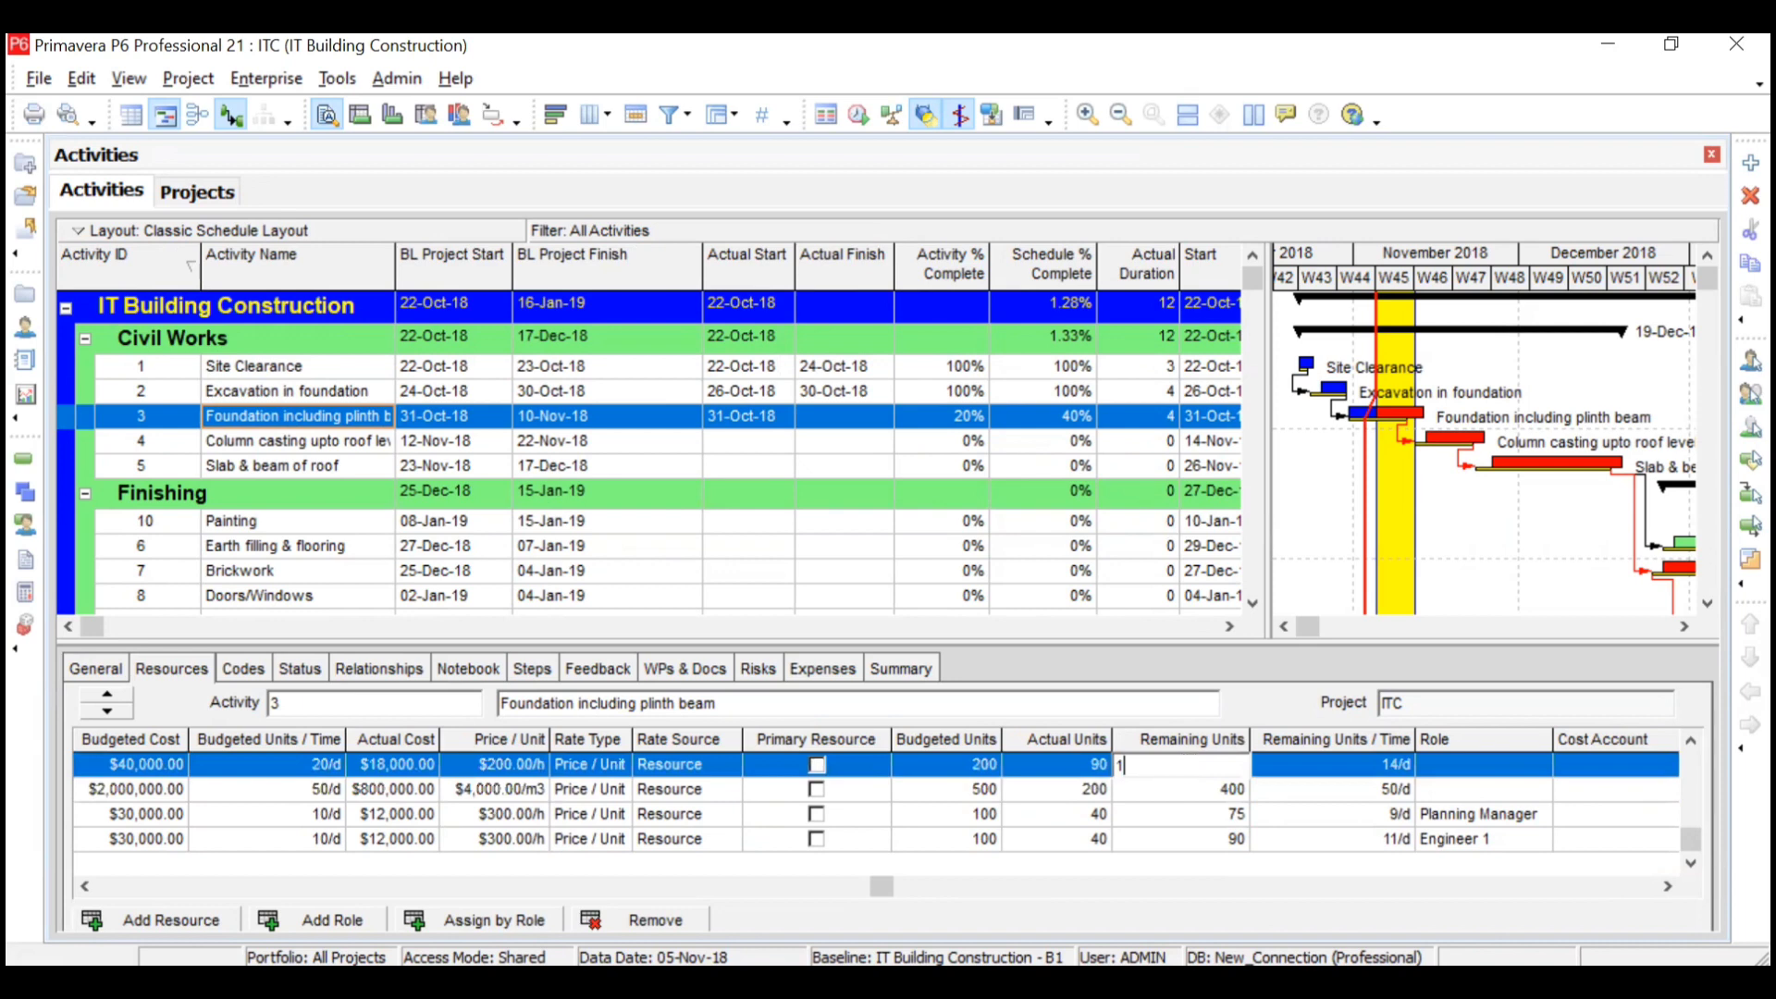
{"action": "type", "text": "50"}
{"action": "key", "text": "Return"}
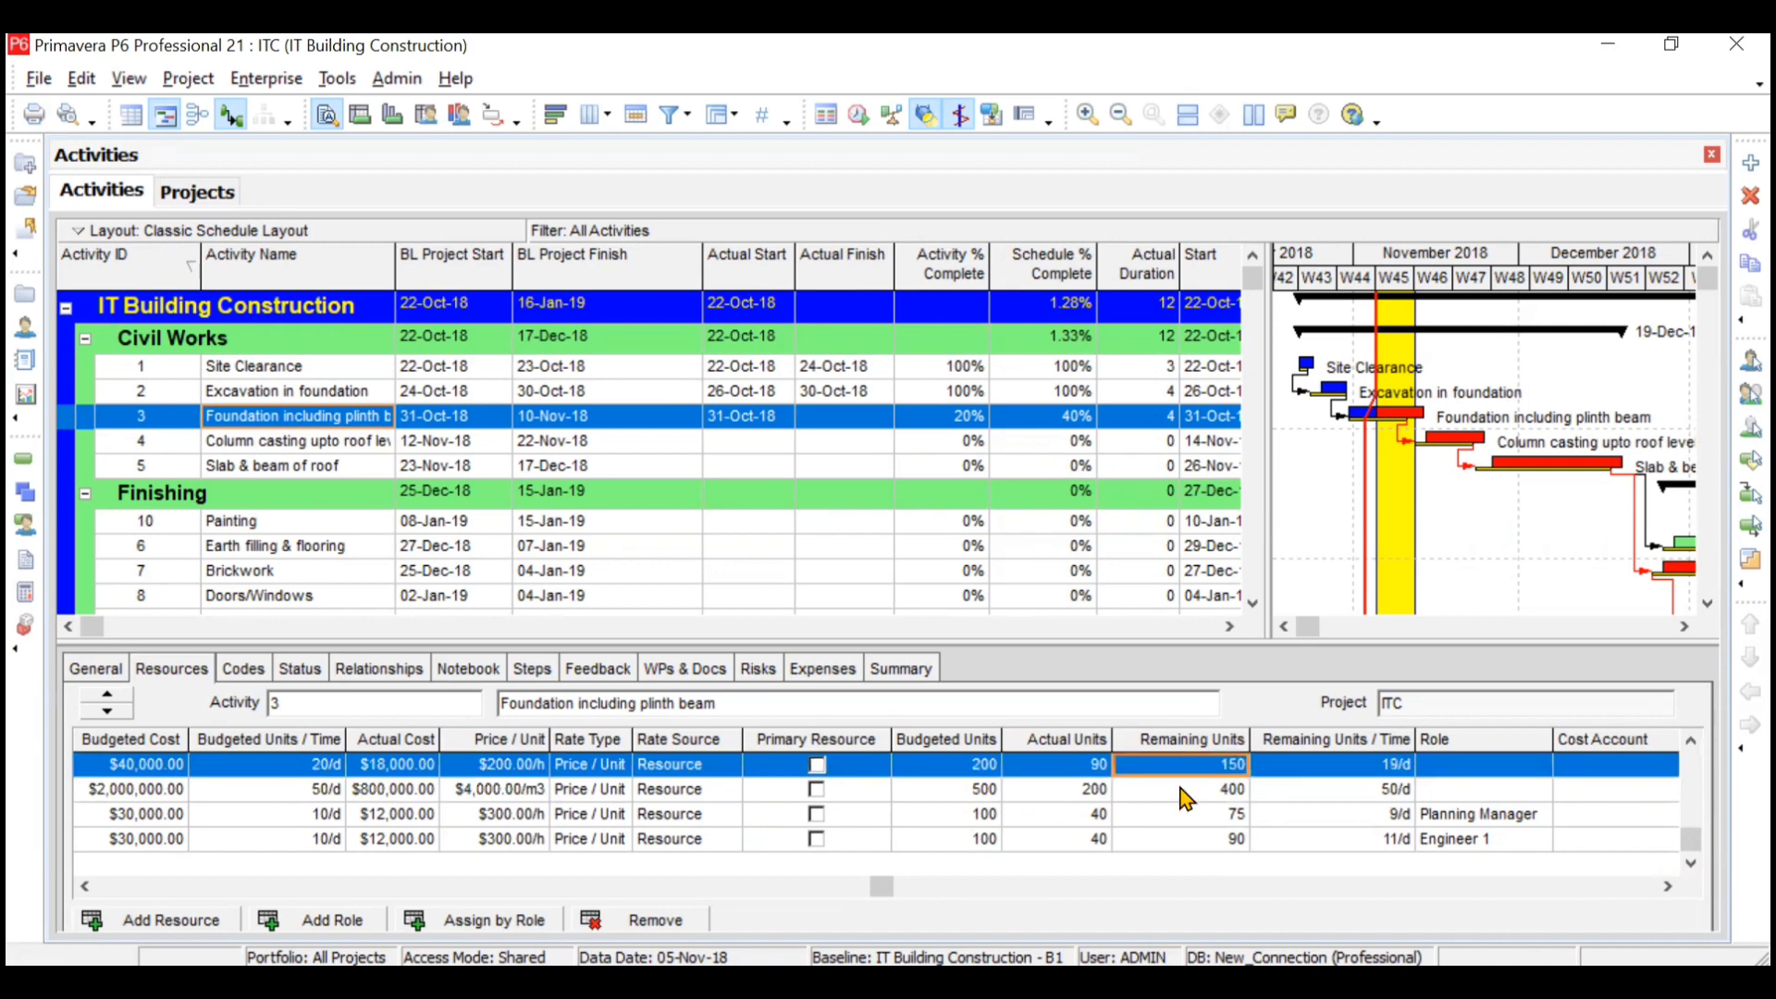
Set the activity's remaining units to 100 for the Construction Manager resource and 120 for the $150.00/h resource
{"action": "key", "text": "Up"}
{"action": "key", "text": "Up"}
{"action": "type", "text": "1"}
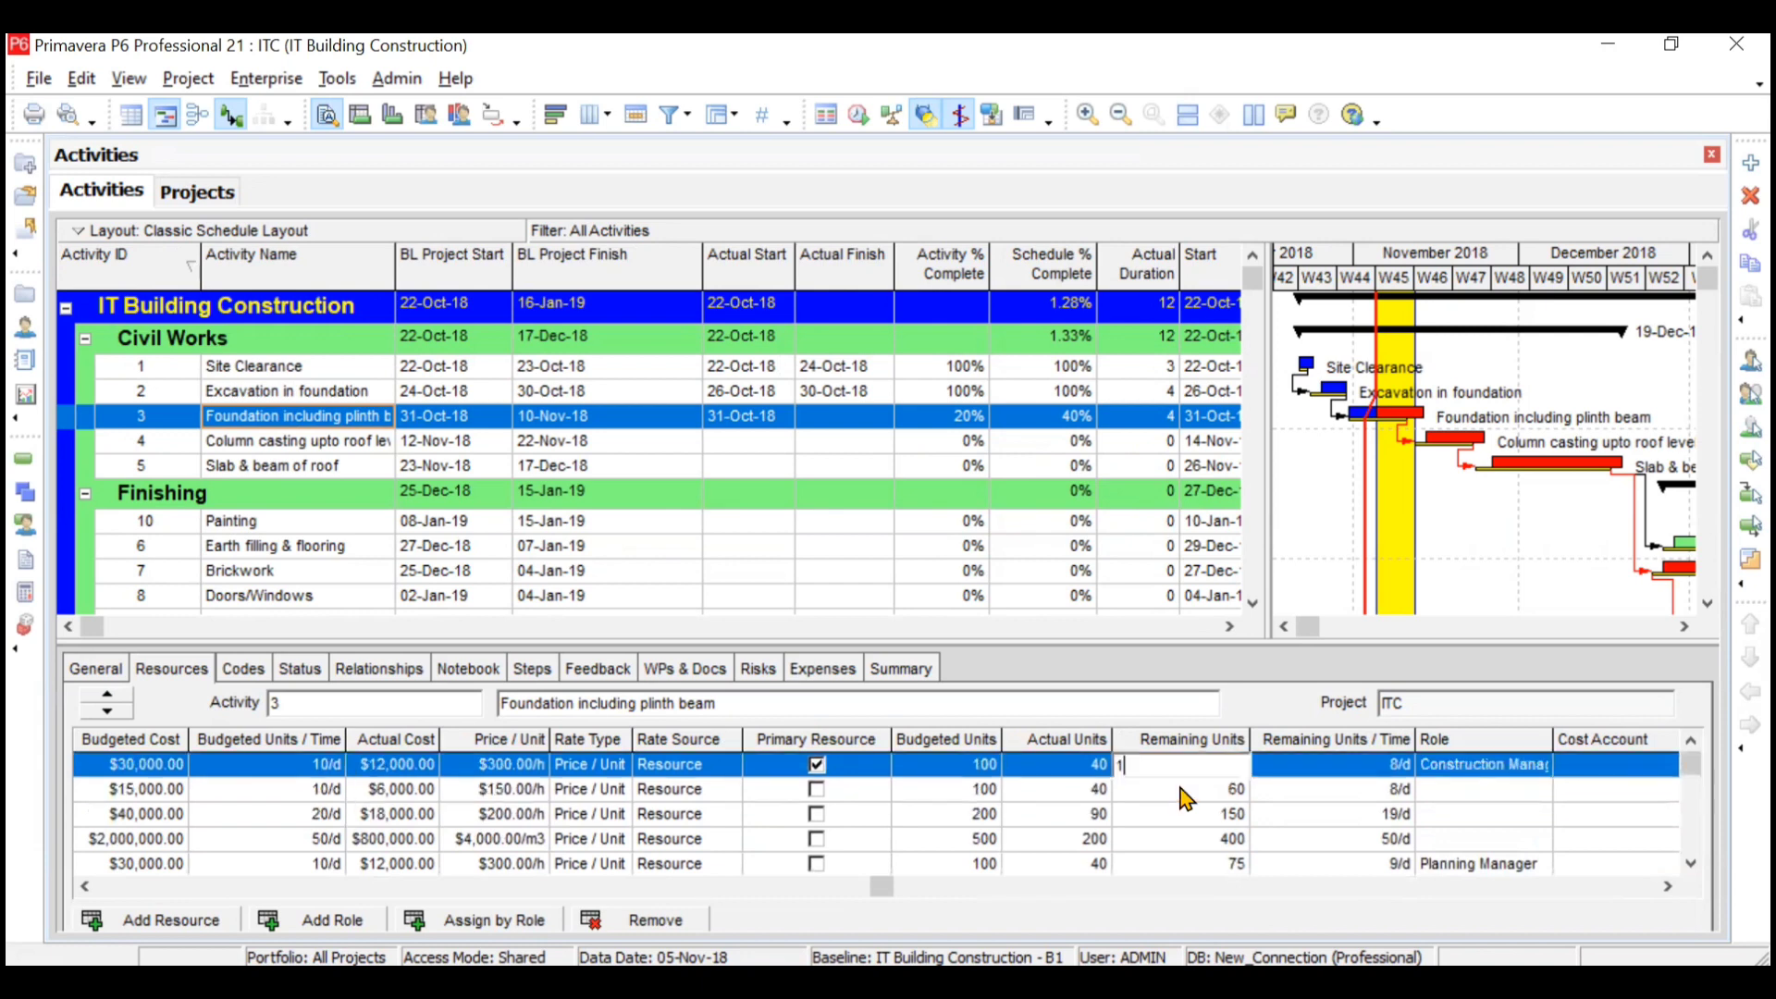
{"action": "type", "text": "00"}
{"action": "left_click", "coordinate": [1181, 789]}
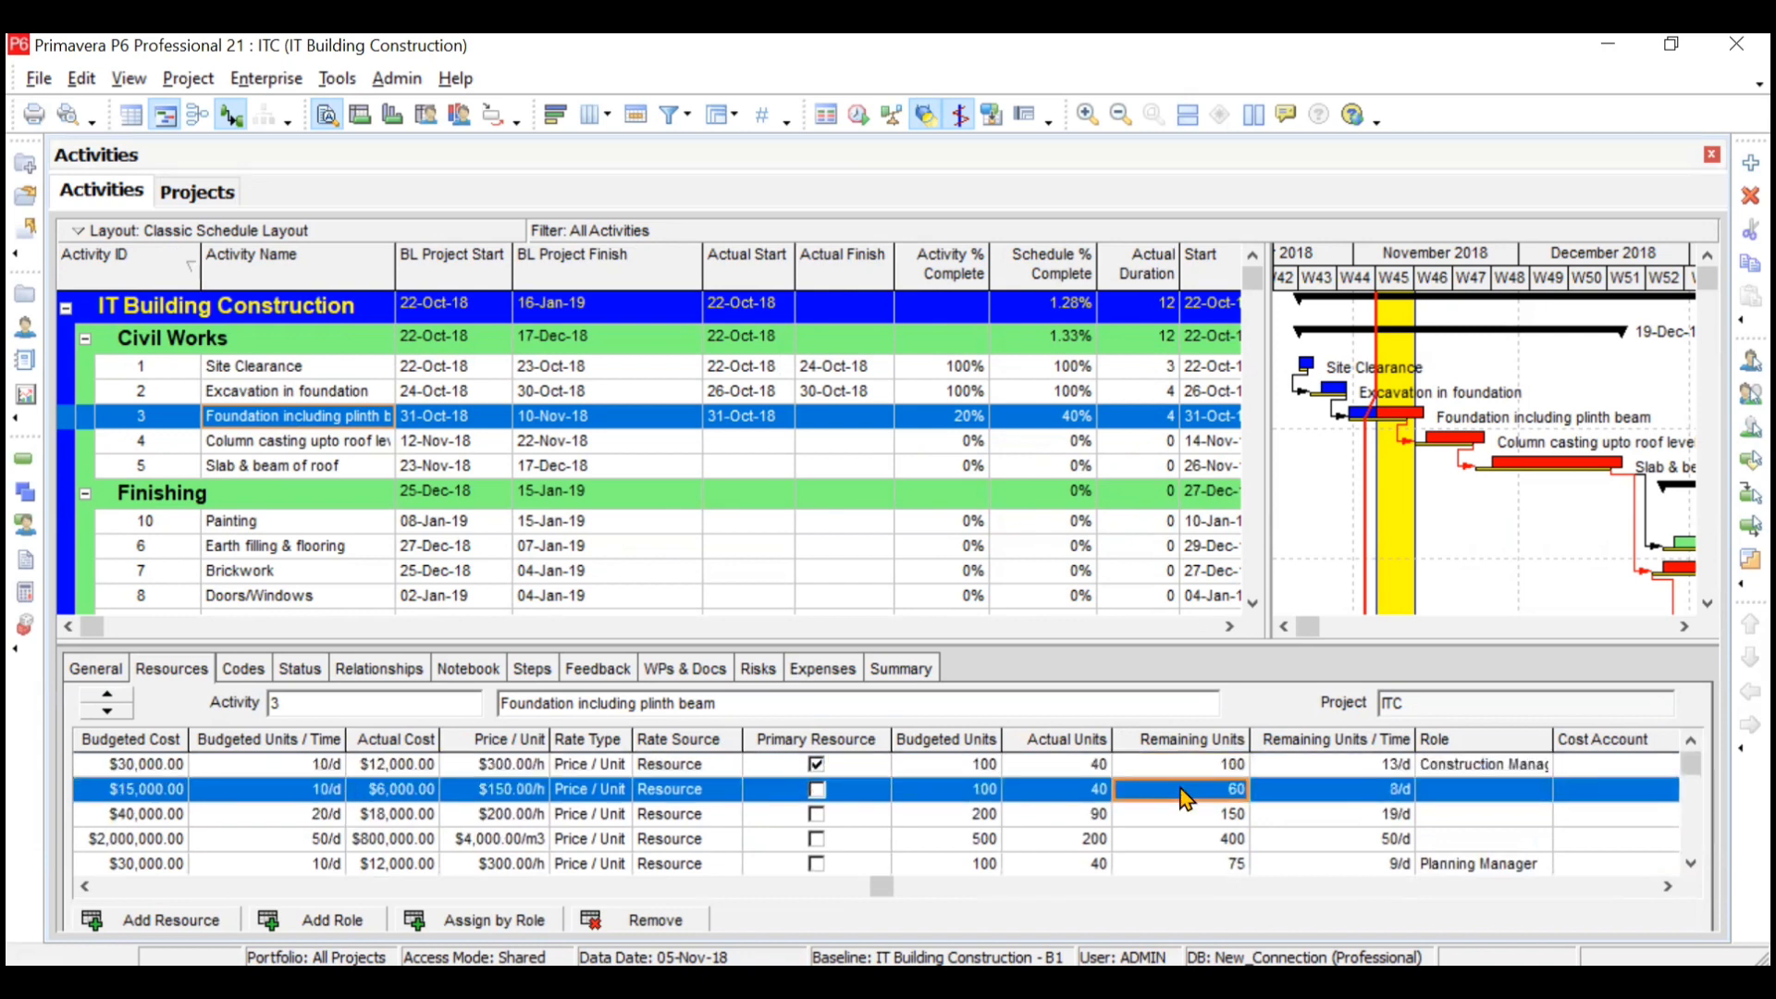
{"action": "type", "text": "120"}
{"action": "key", "text": "Return"}
Compare the budgeted and actual total cost of Foundation including plinth beam in the activity table
{"action": "left_click", "coordinate": [1229, 626]}
{"action": "left_click", "coordinate": [1230, 626]}
{"action": "left_click", "coordinate": [1229, 626]}
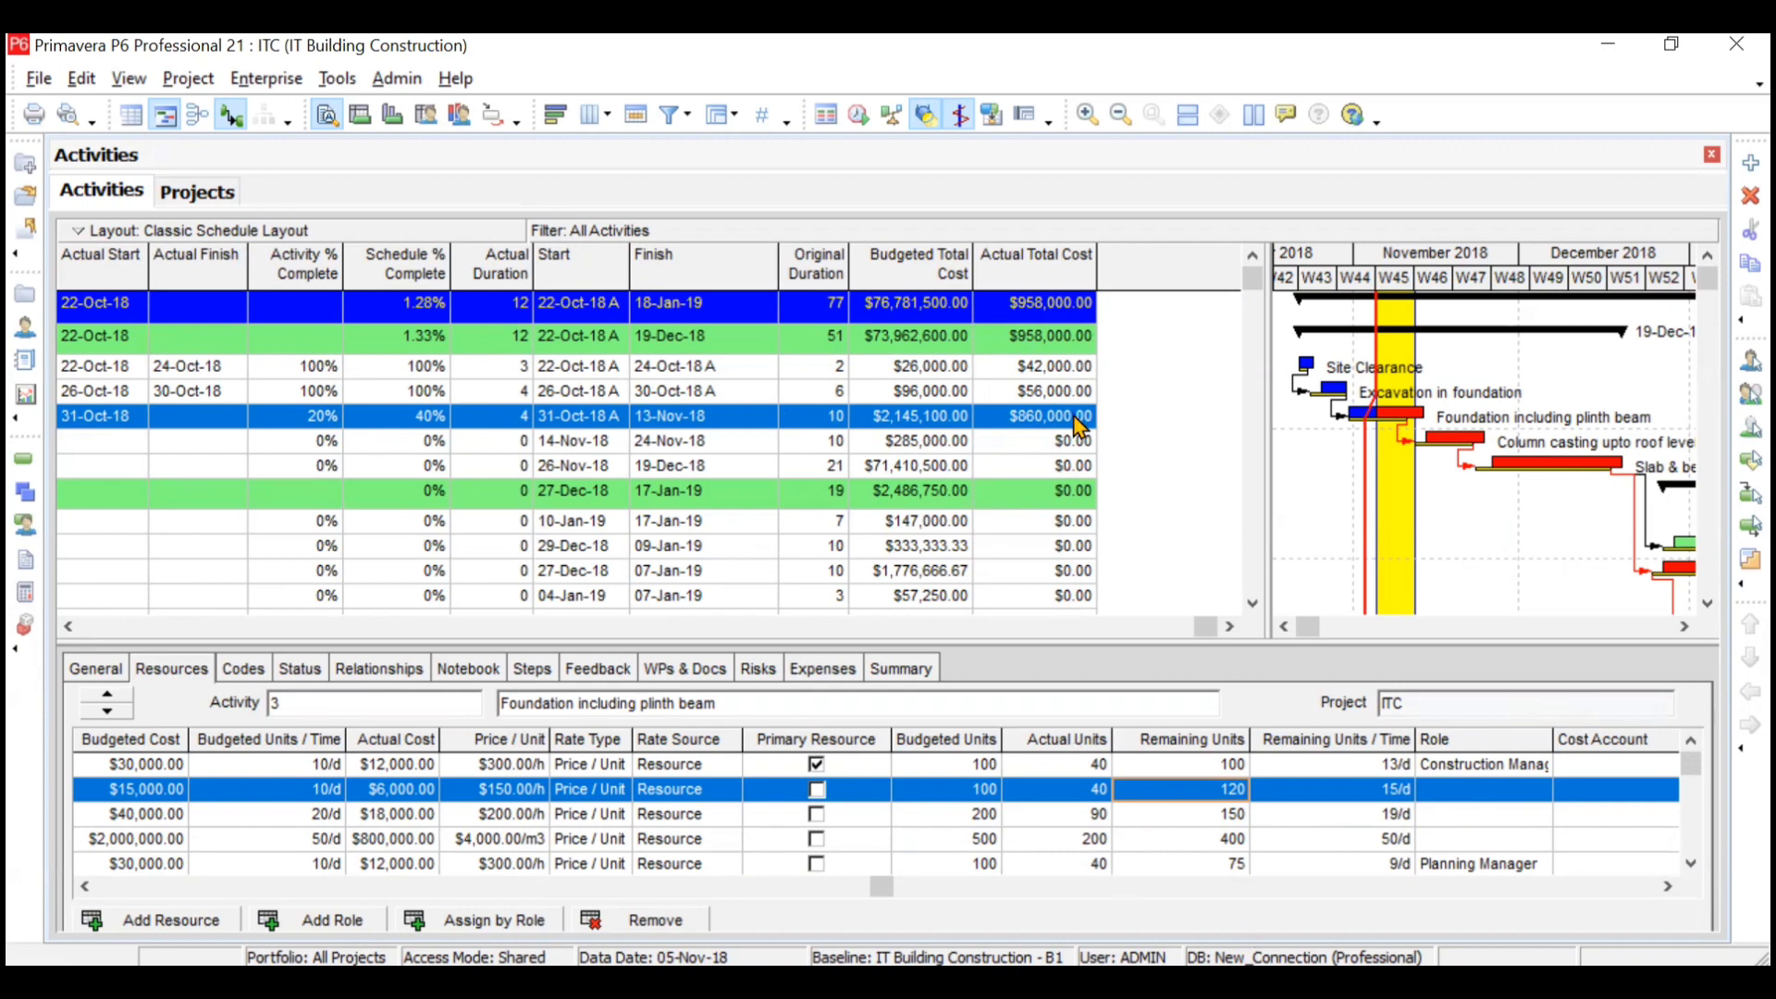
{"action": "left_click", "coordinate": [67, 627]}
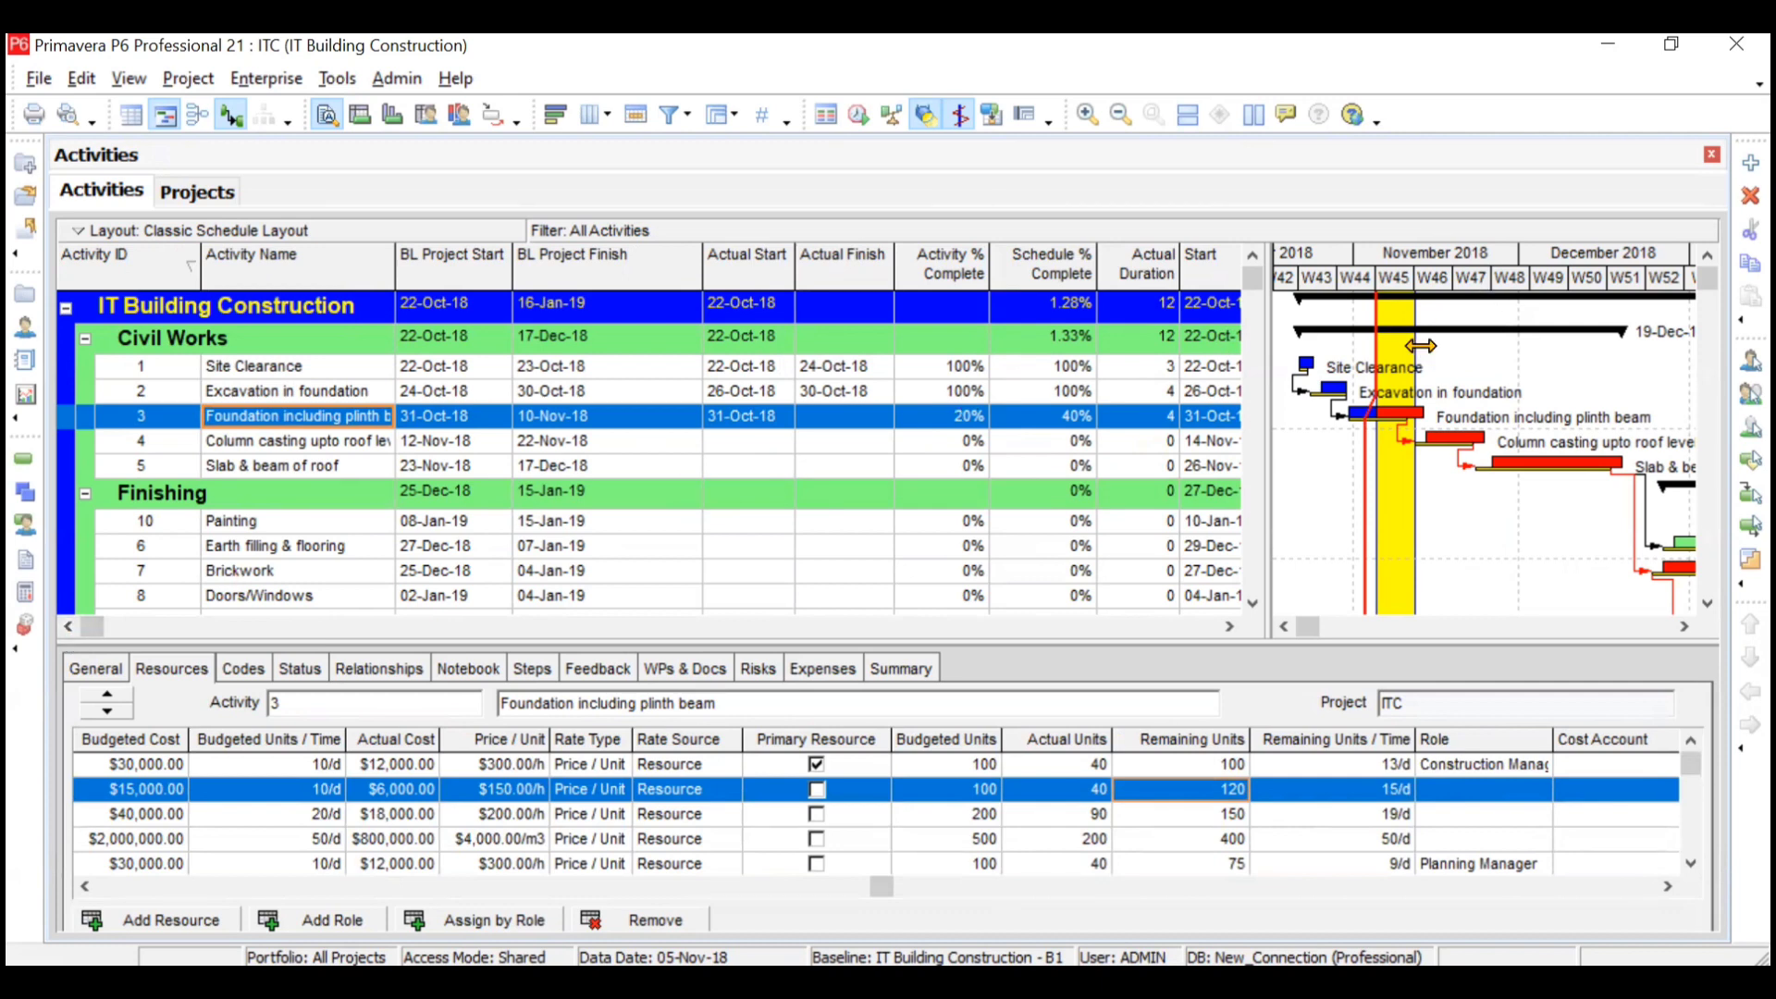
Toggle the progress spotlight off and on, and review the project's general scheduling options
{"action": "left_click", "coordinate": [931, 123]}
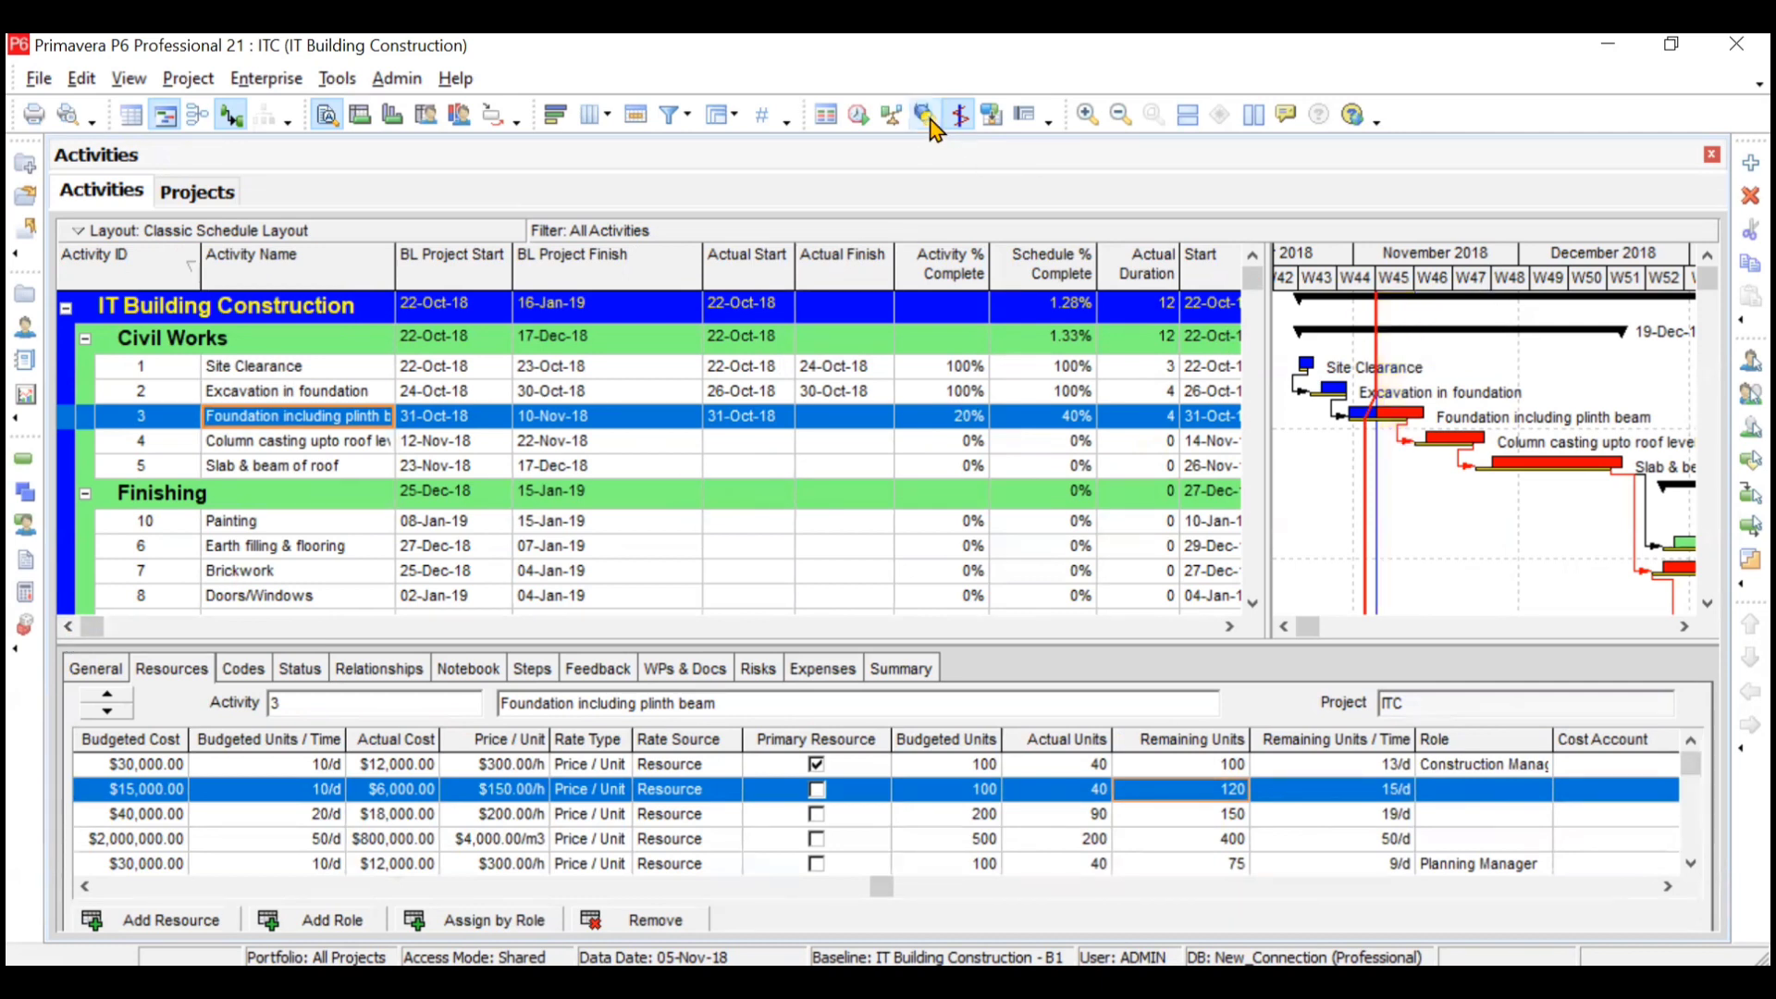
{"action": "left_click", "coordinate": [932, 122]}
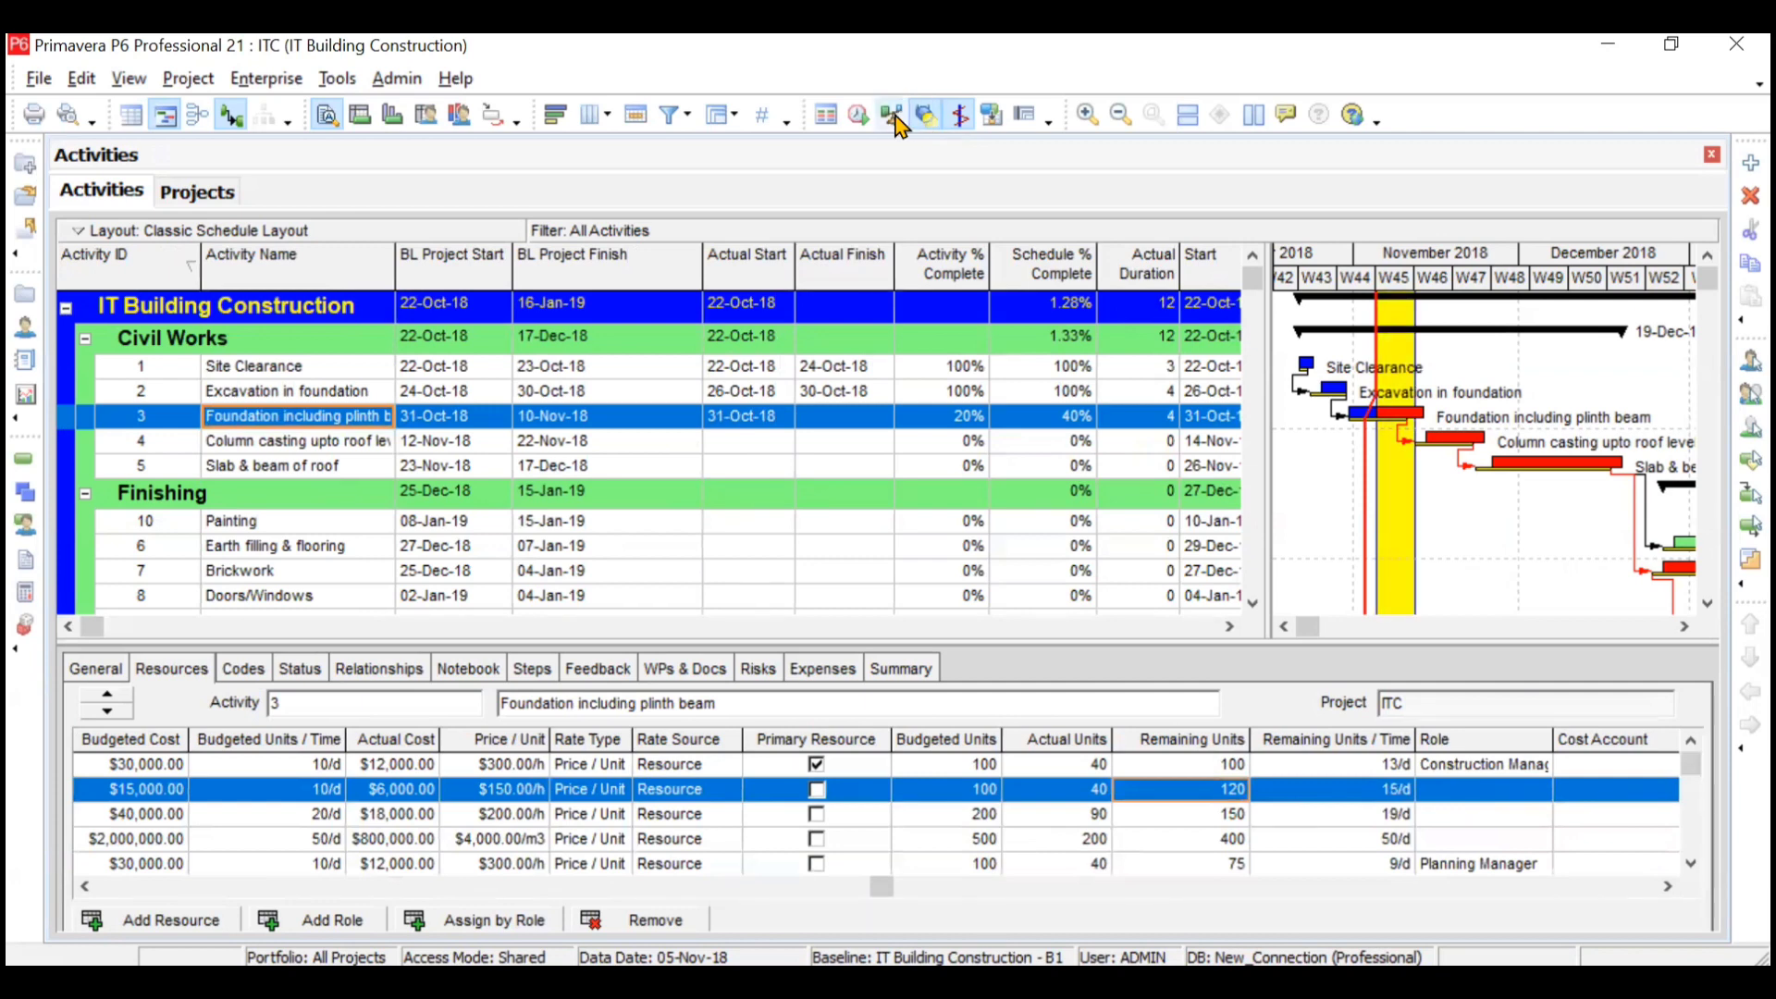
{"action": "left_click", "coordinate": [858, 114]}
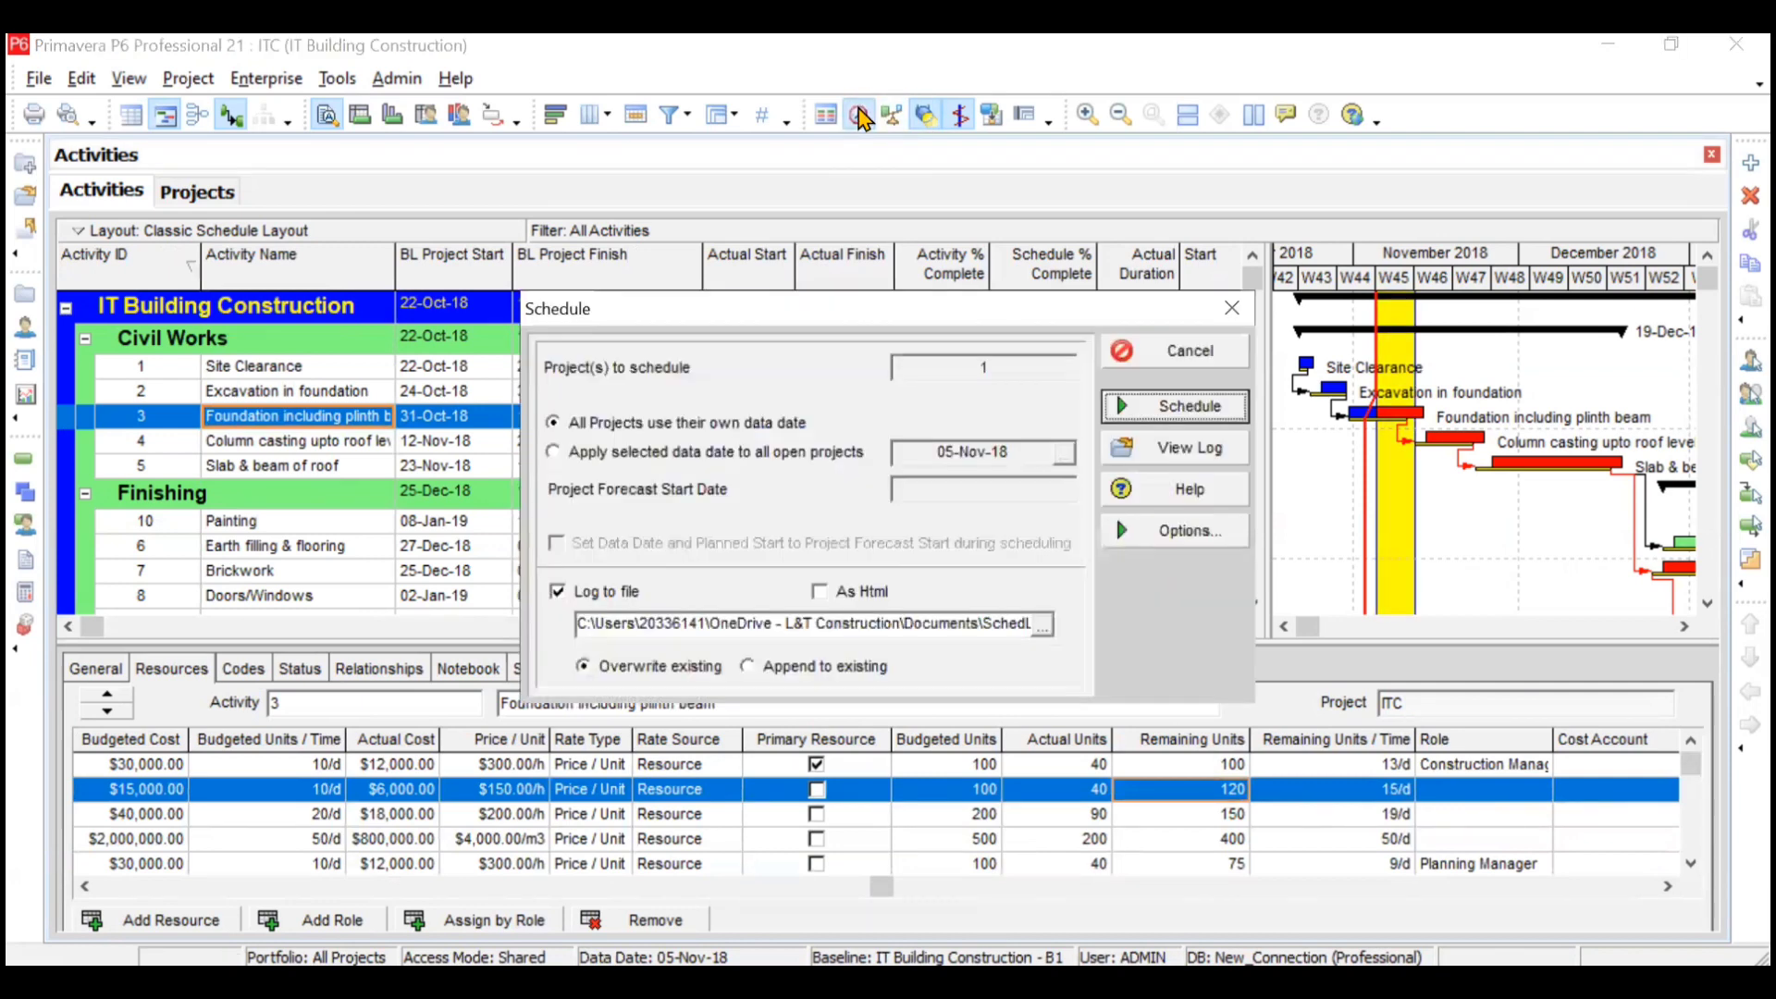
{"action": "left_click", "coordinate": [1189, 546]}
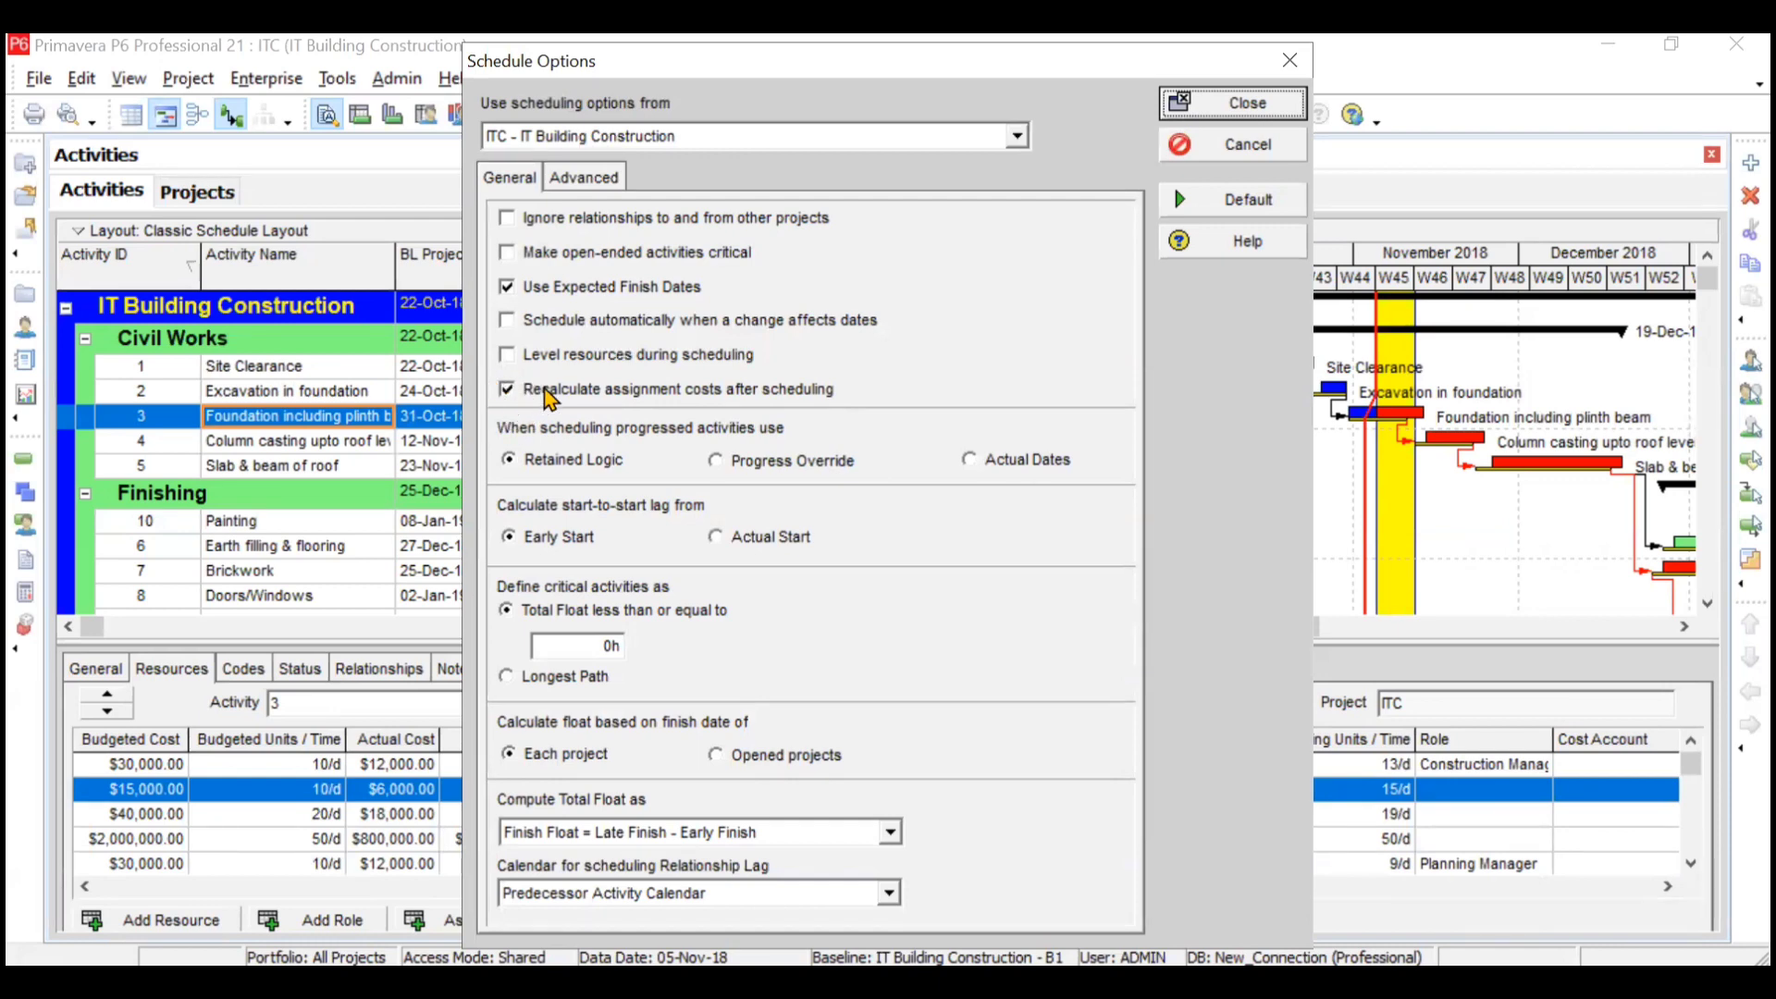
{"action": "left_click", "coordinate": [1256, 106]}
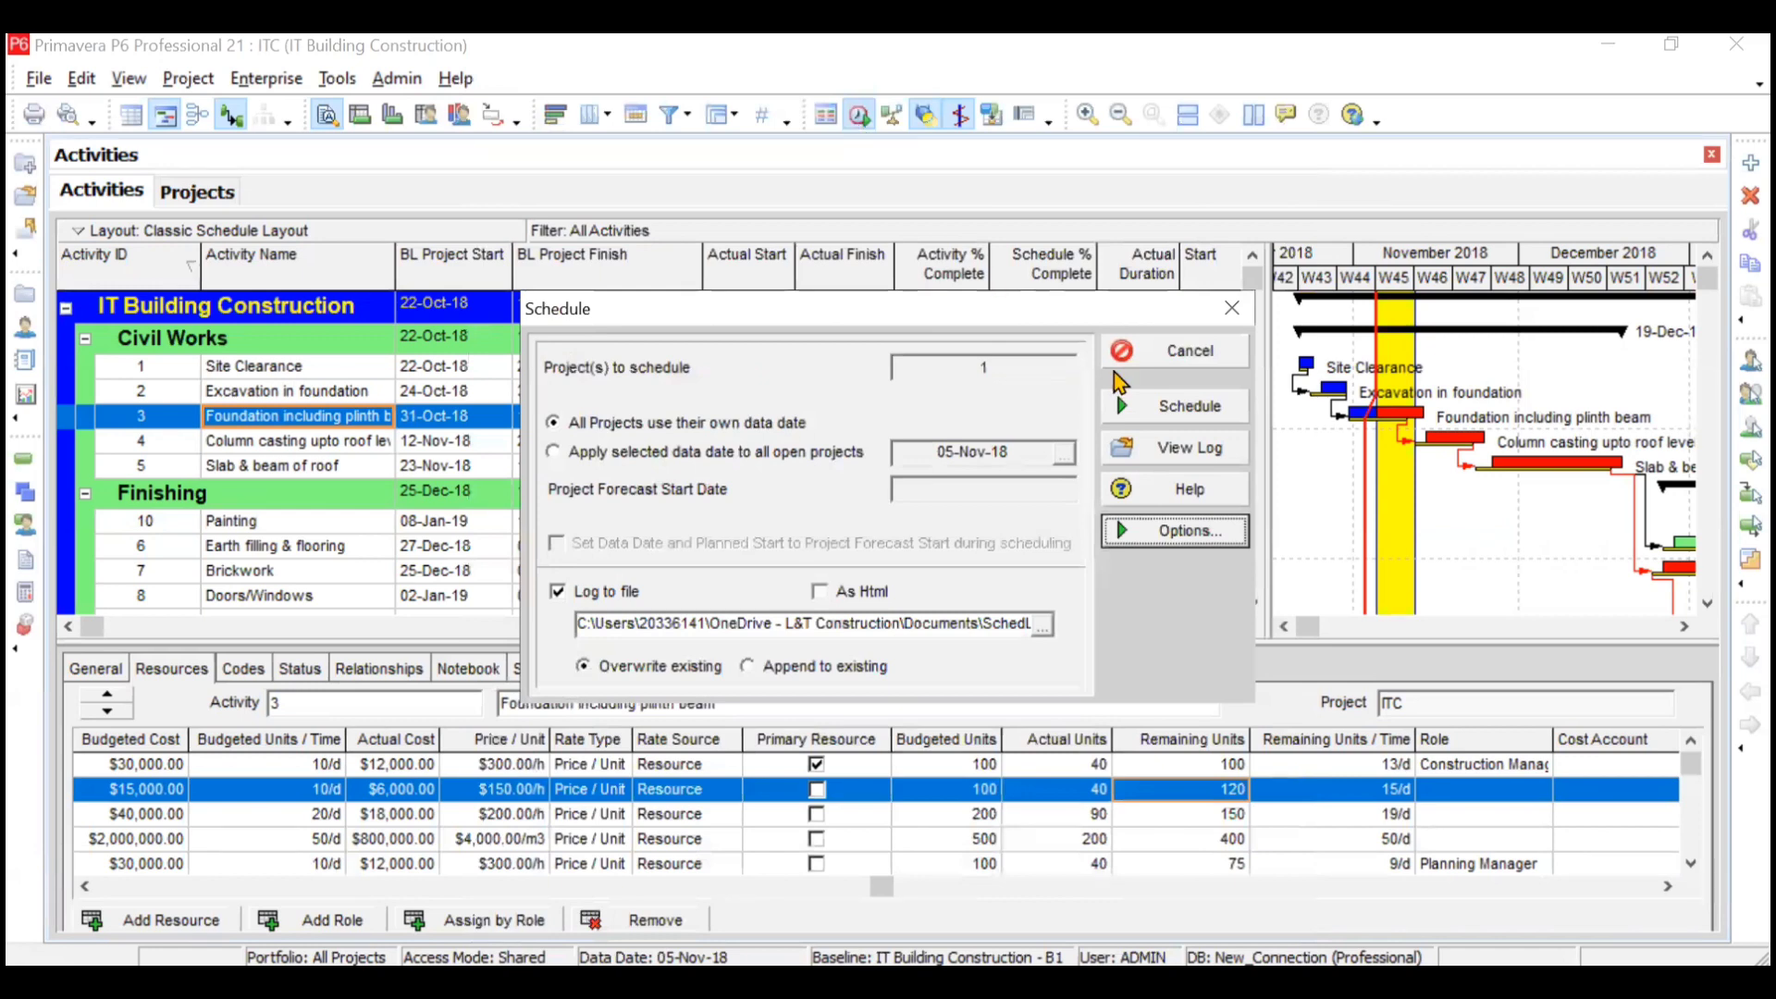
Open the schedule log full-screen and examine its settings, statistics, warnings and scheduling results
{"action": "left_click", "coordinate": [1184, 450]}
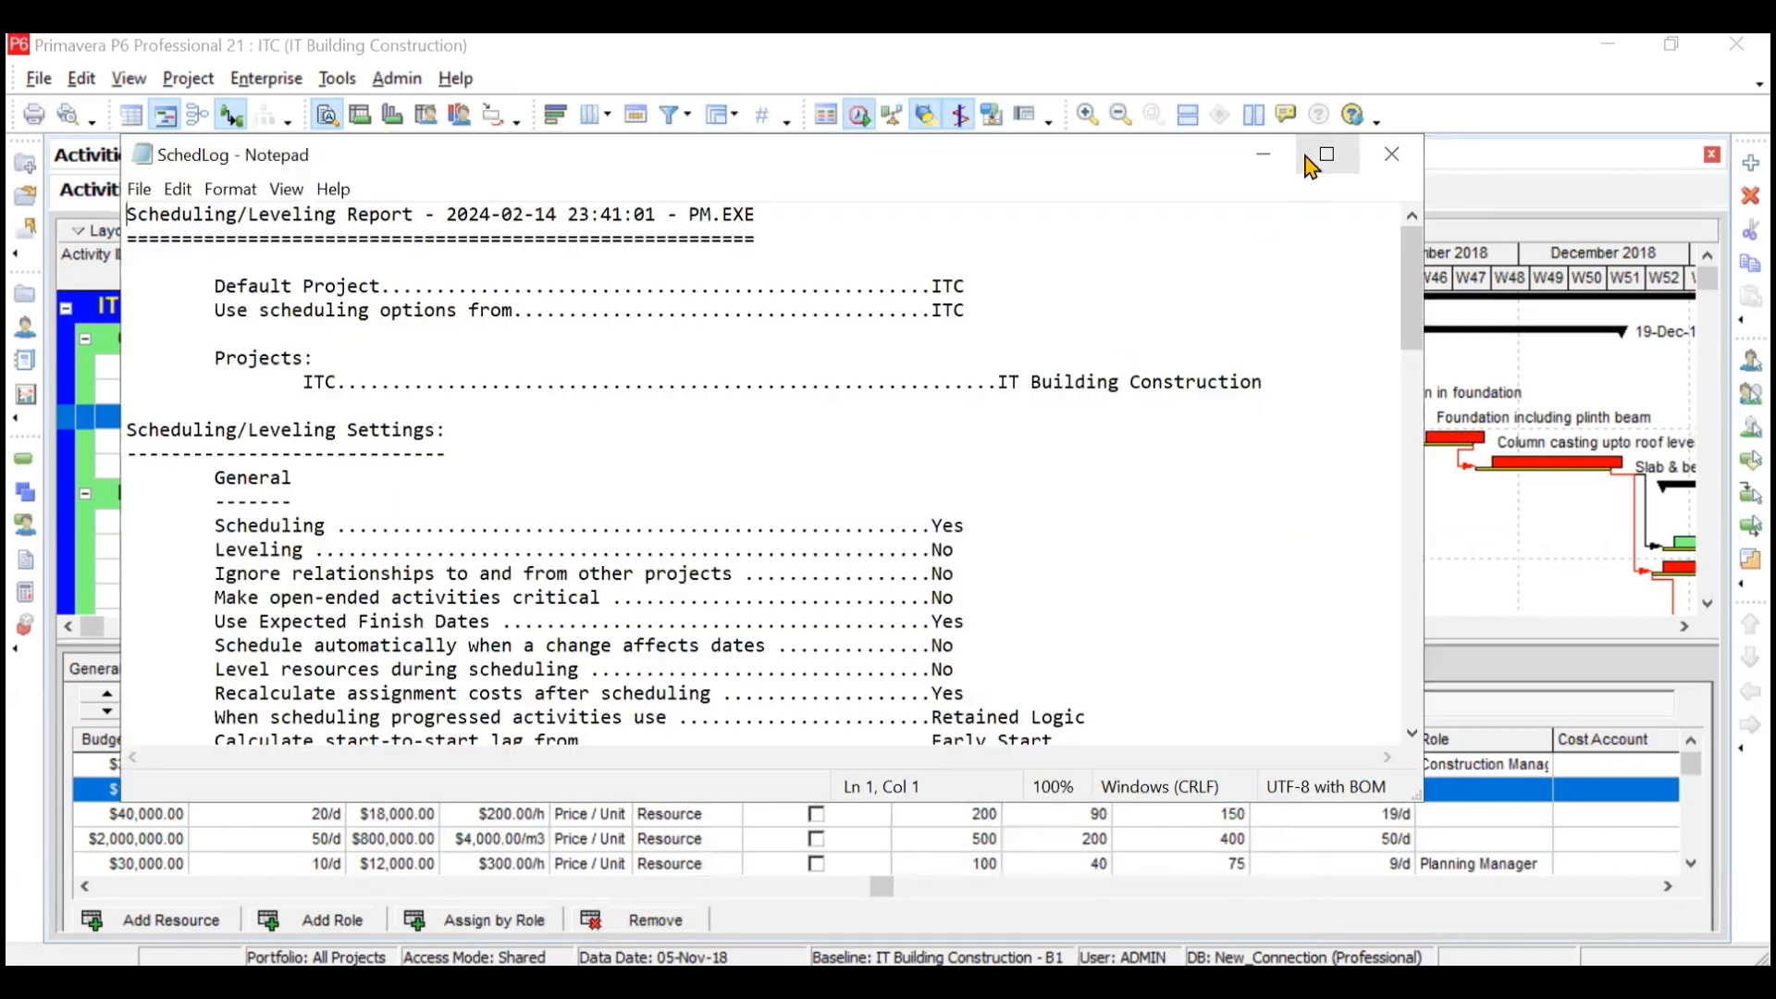
{"action": "left_click", "coordinate": [1326, 153]}
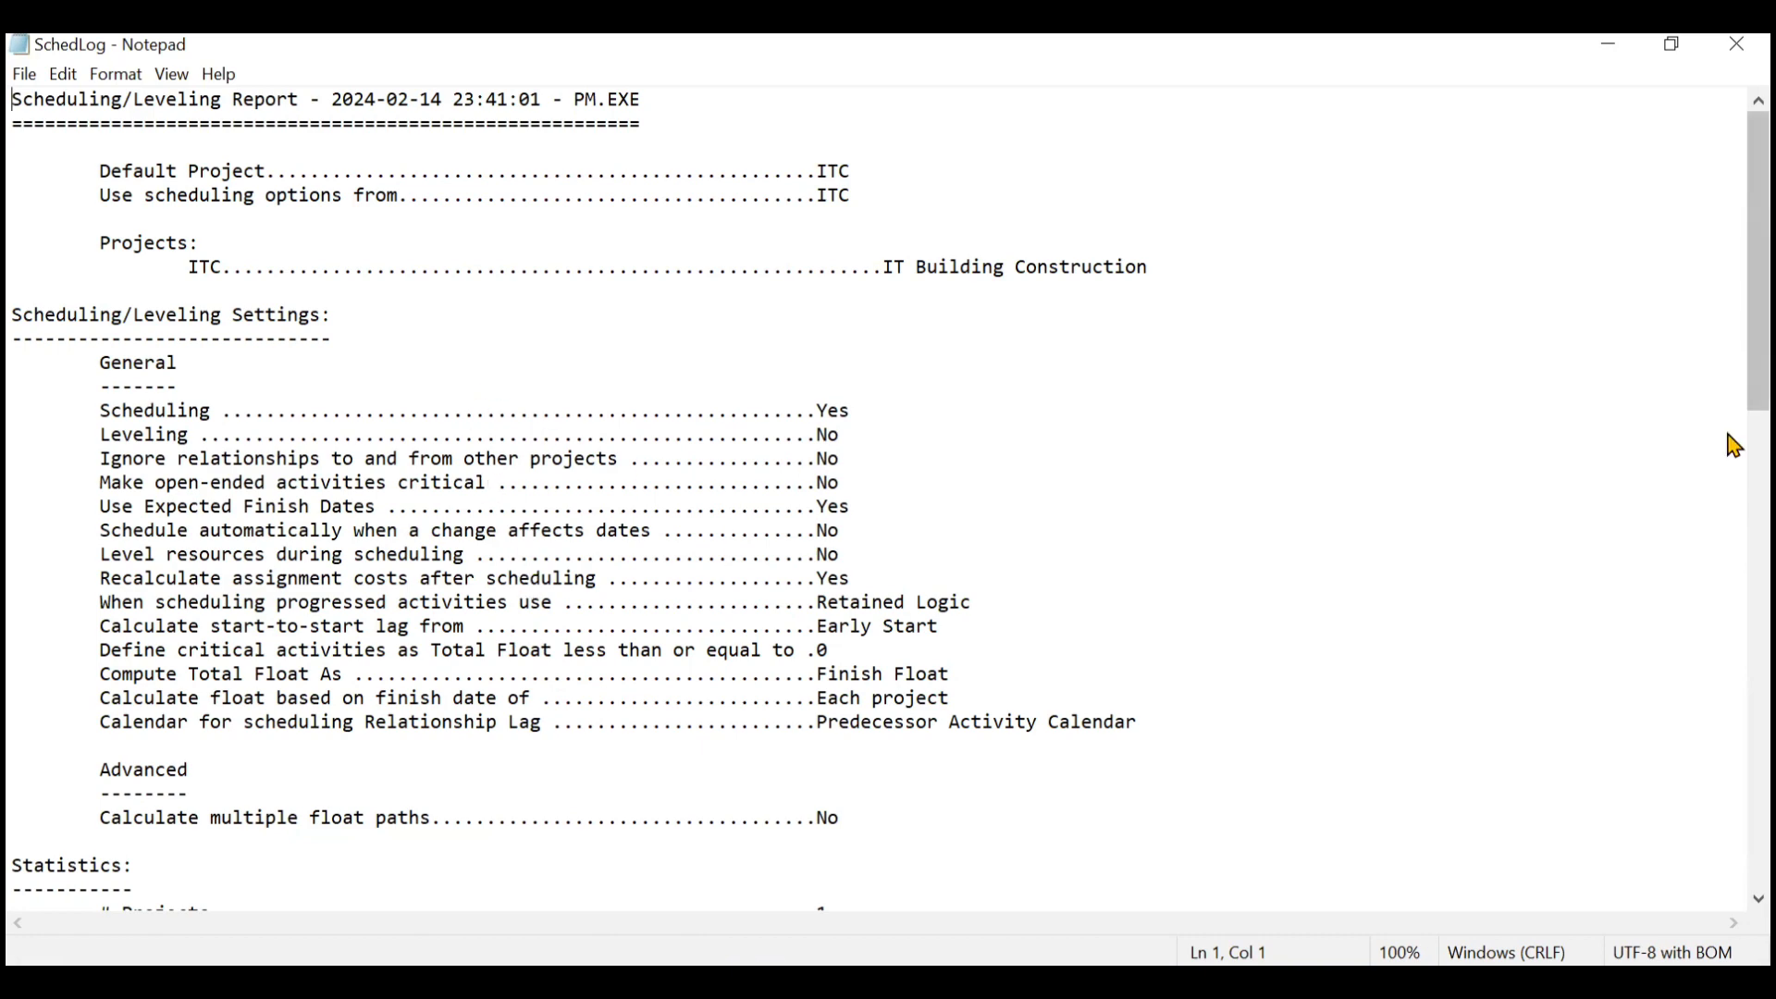
{"action": "left_click_drag", "start_coordinate": [1734, 386], "coordinate": [1732, 567]}
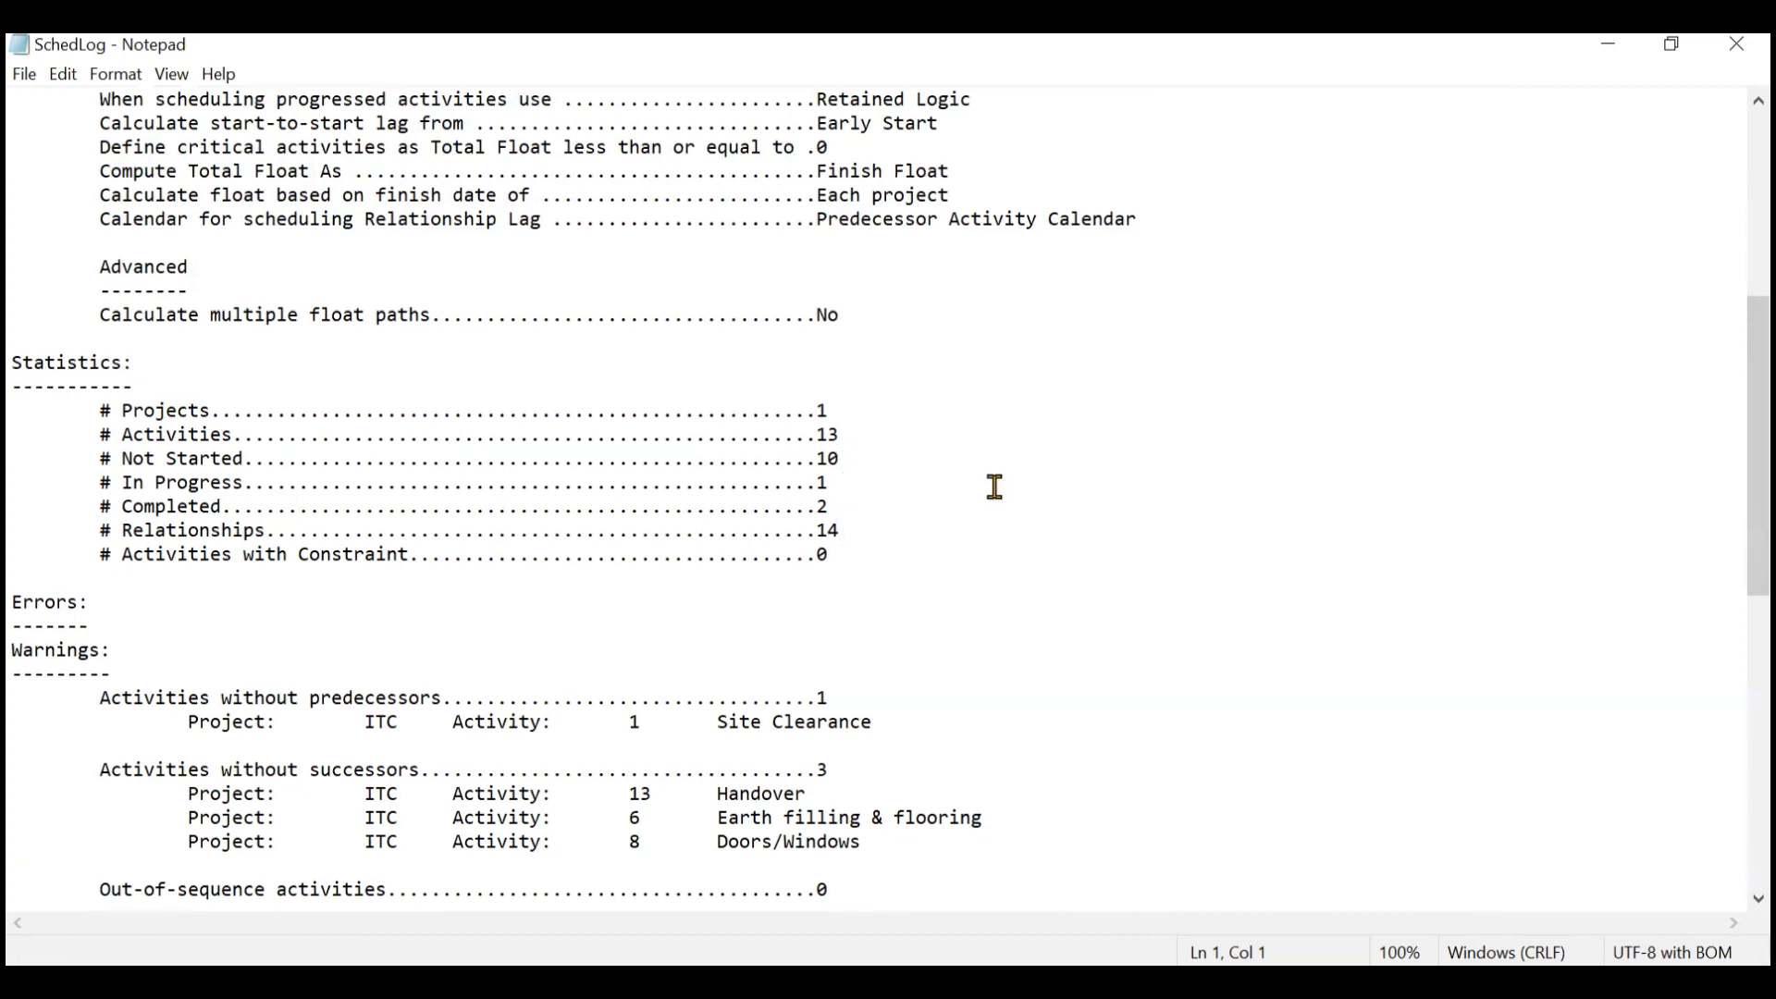
{"action": "left_click_drag", "start_coordinate": [1728, 546], "coordinate": [1733, 669]}
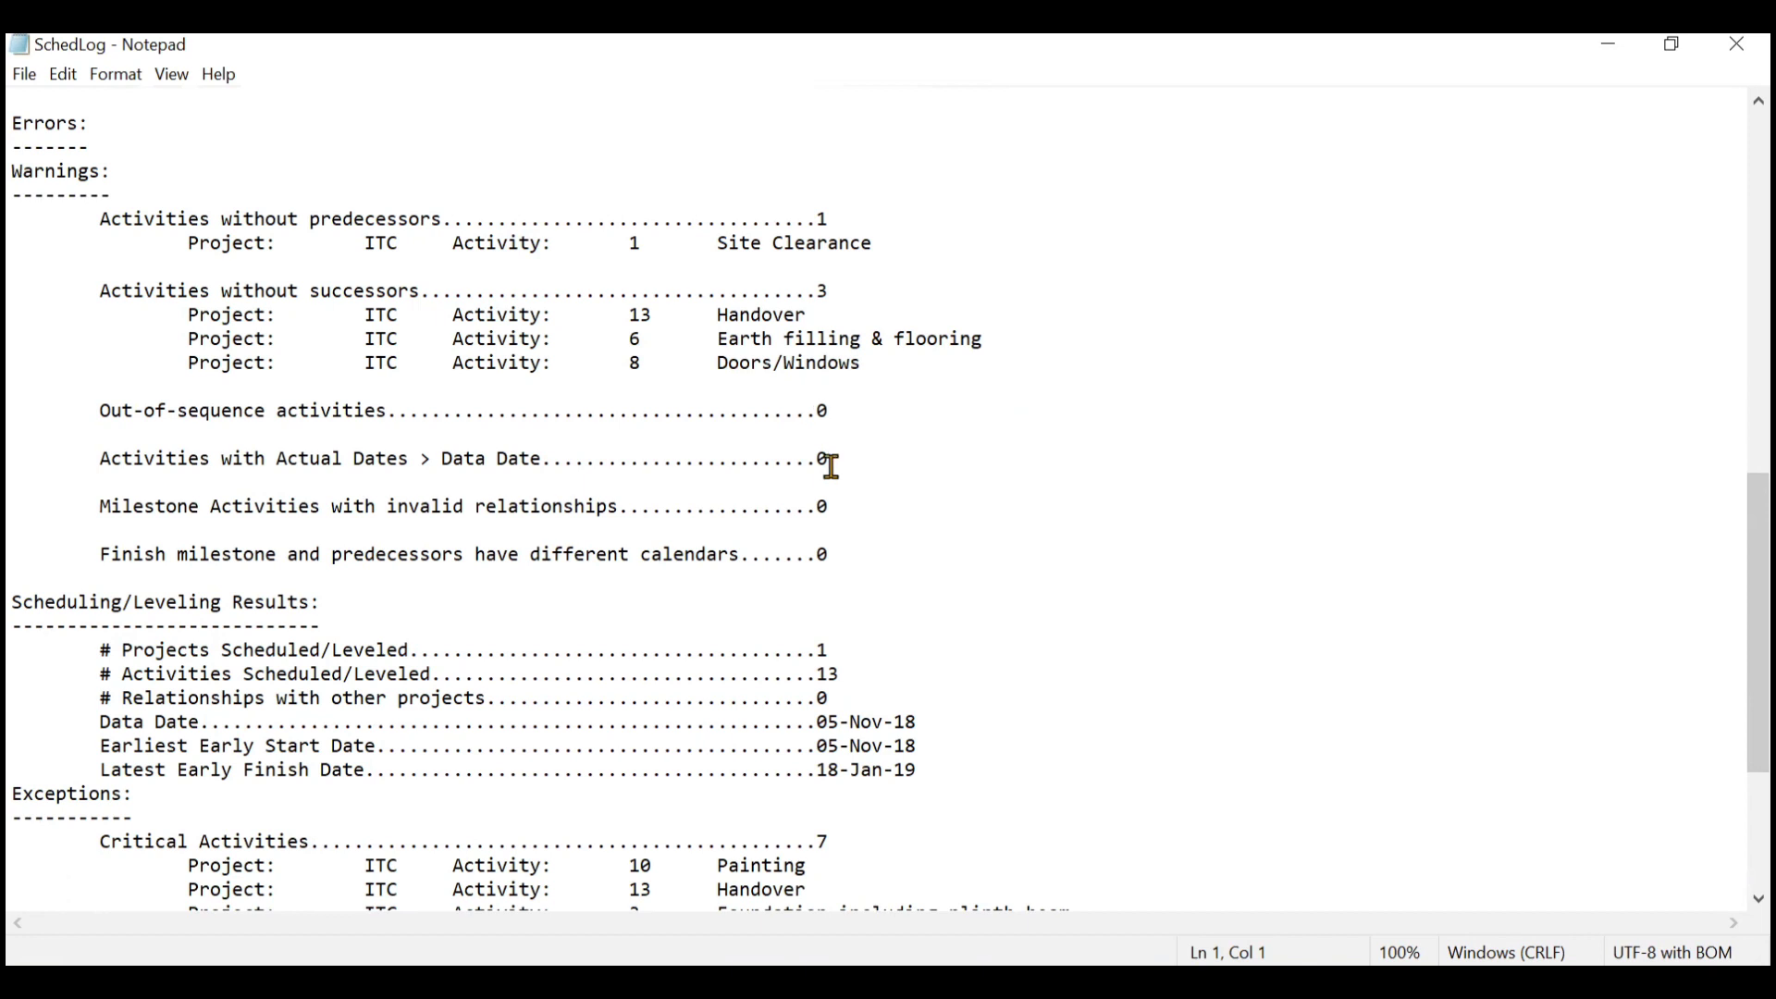
{"action": "scroll", "coordinate": [822, 539], "scroll_direction": "down", "scroll_amount": 2}
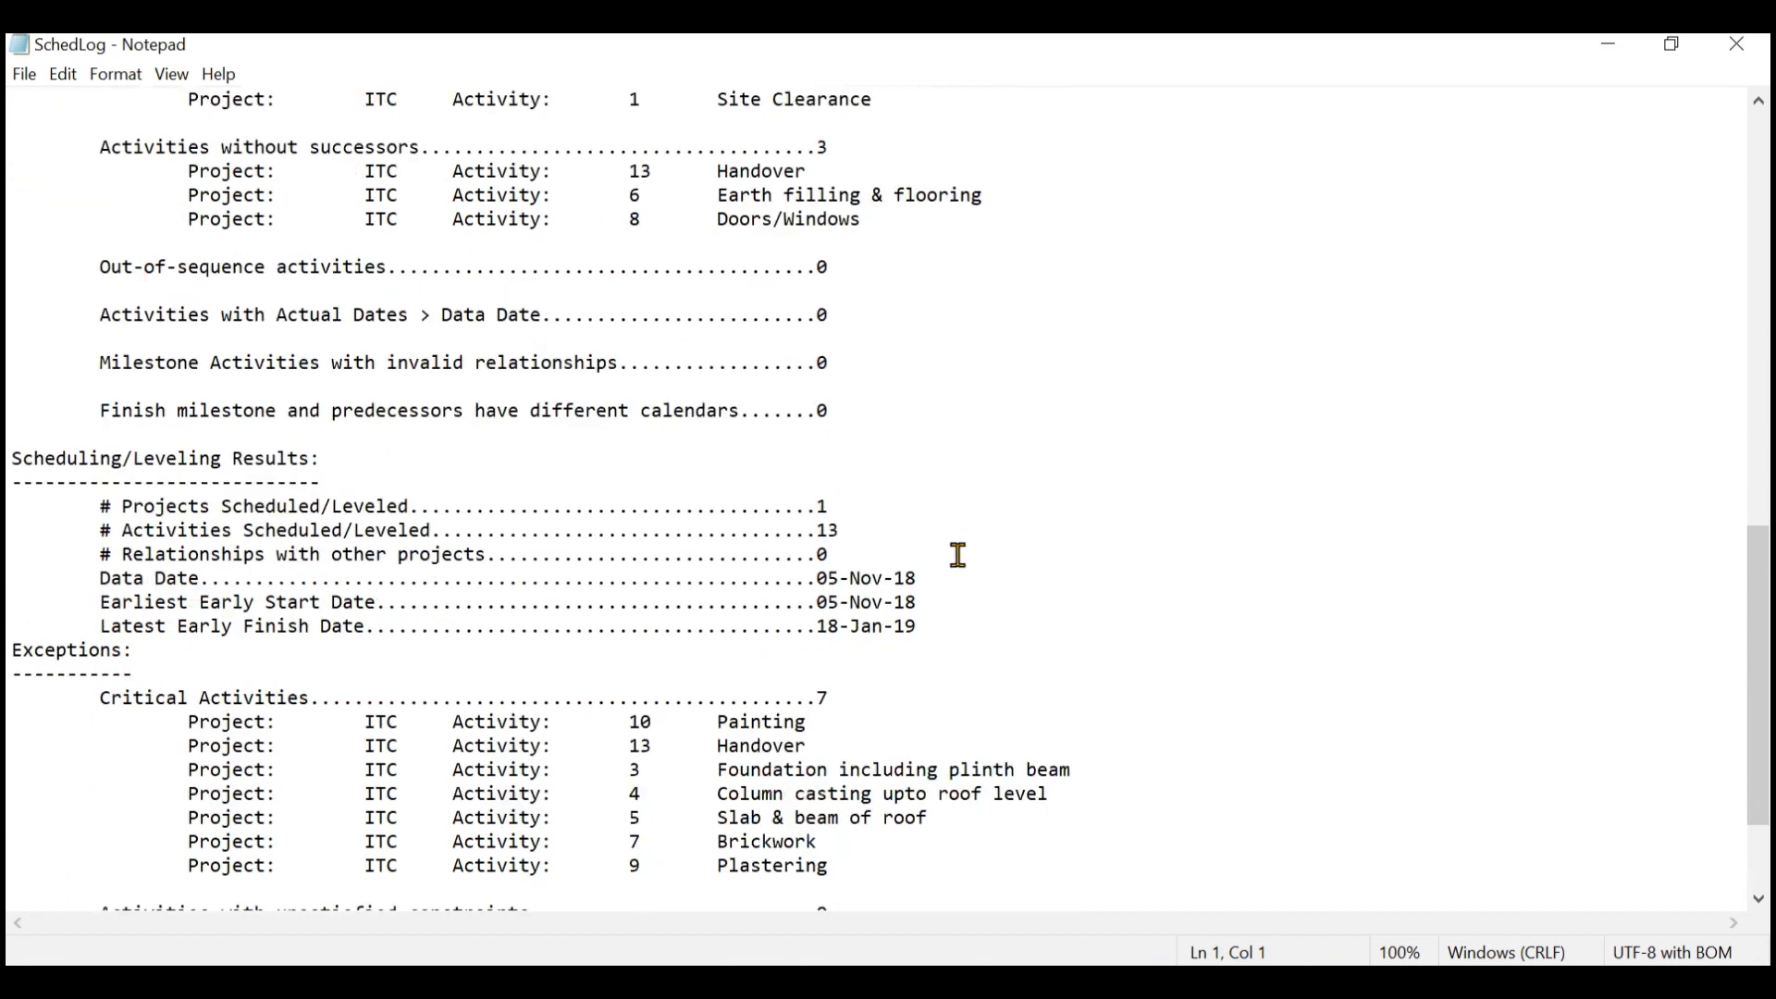
{"action": "scroll", "coordinate": [958, 555], "scroll_direction": "down", "scroll_amount": 1}
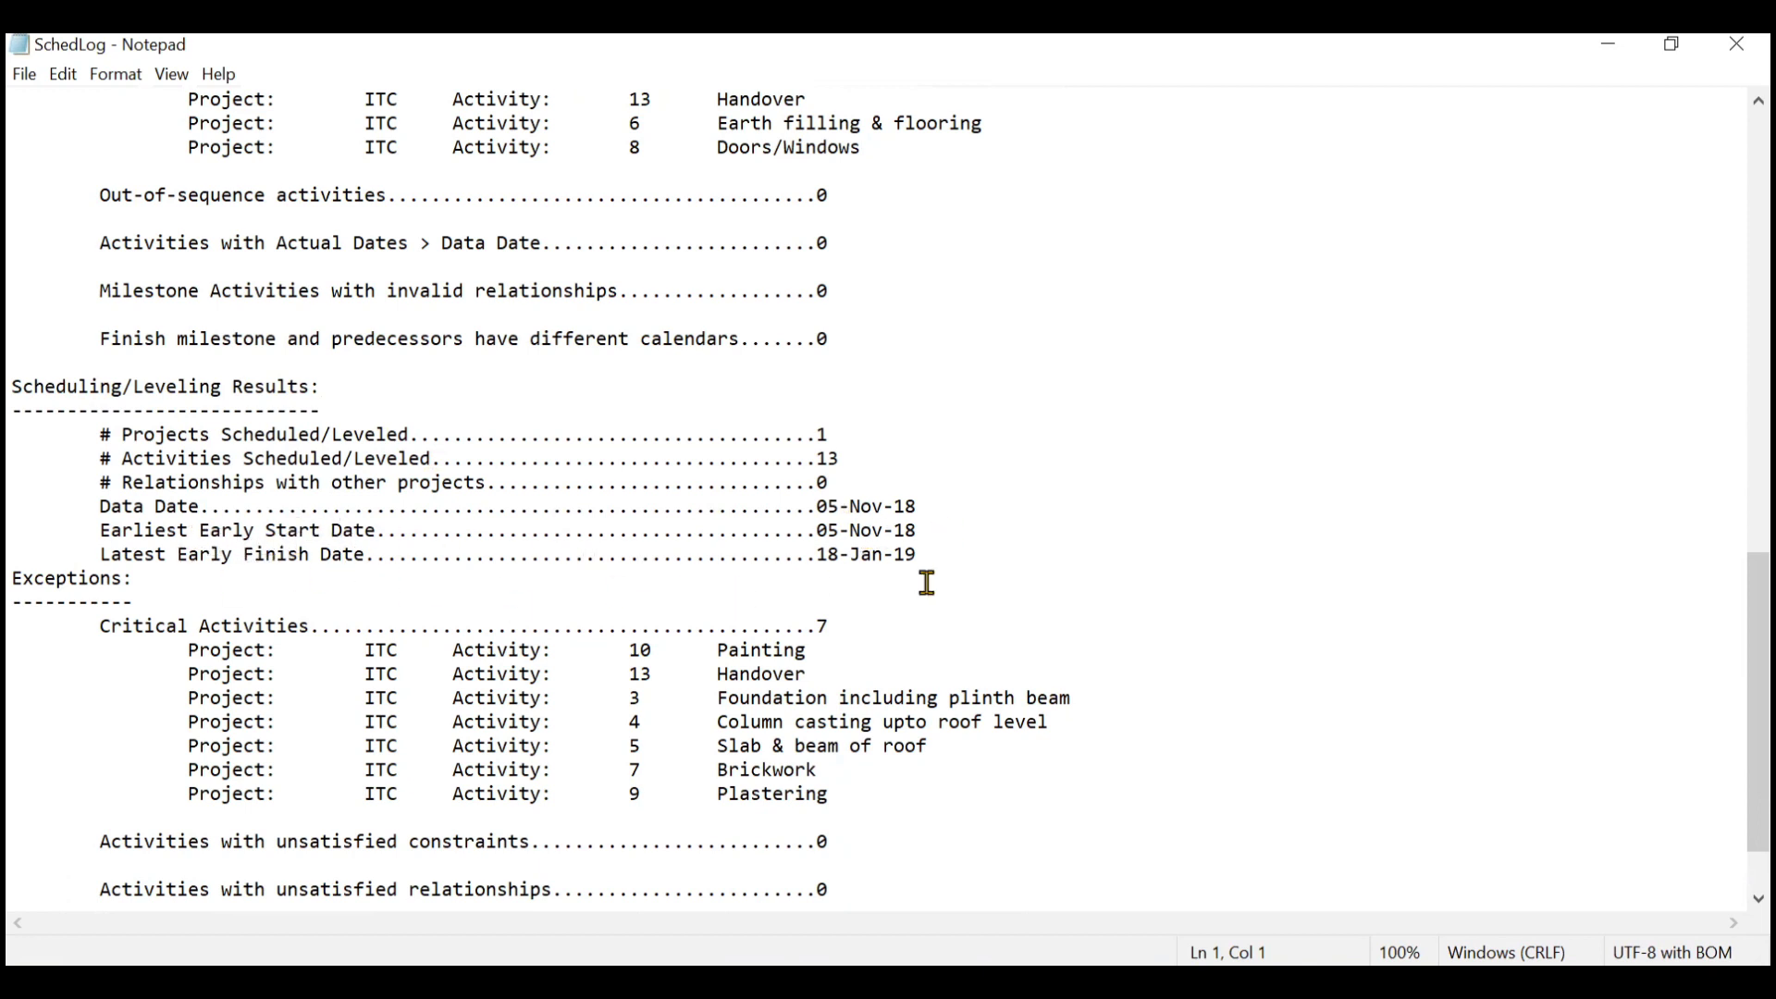
Examine the critical activities listed under the log's exceptions, then close the log and leave scheduling without running it
{"action": "left_click_drag", "start_coordinate": [1734, 801], "coordinate": [1728, 843]}
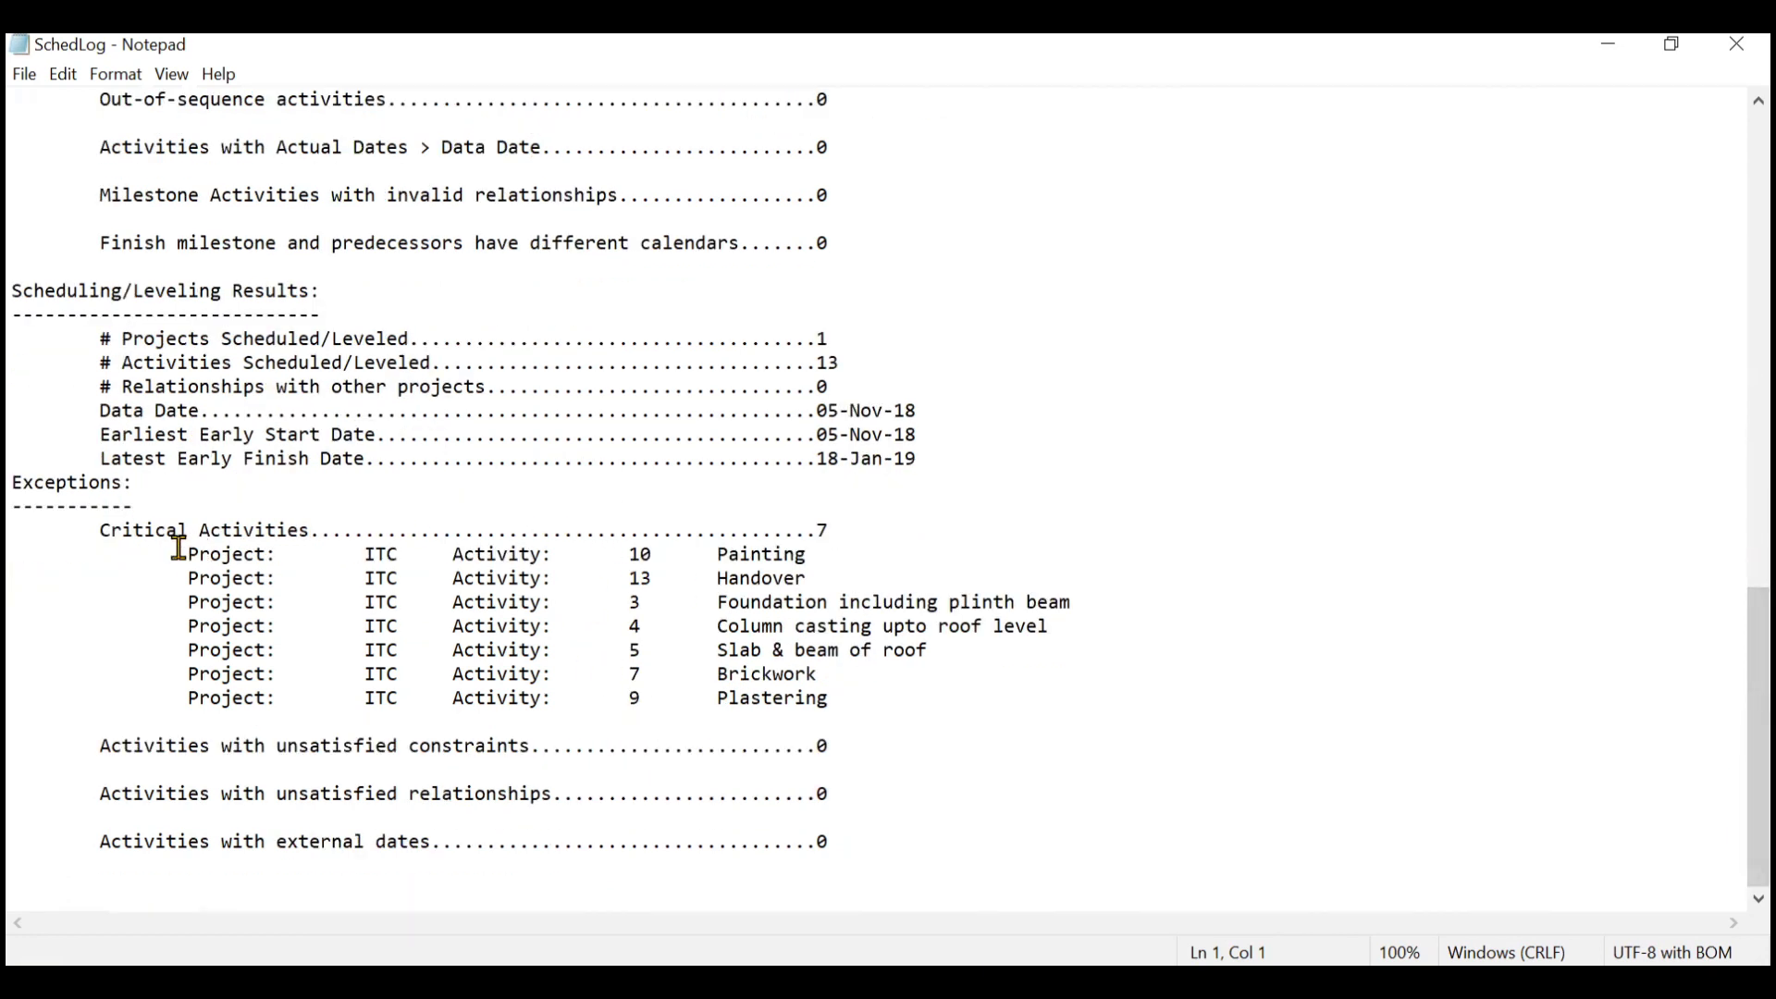
{"action": "mouse_move", "coordinate": [178, 551]}
{"action": "left_mouse_down"}
{"action": "mouse_move", "coordinate": [1061, 710]}
{"action": "mouse_move", "coordinate": [815, 712]}
{"action": "left_mouse_up"}
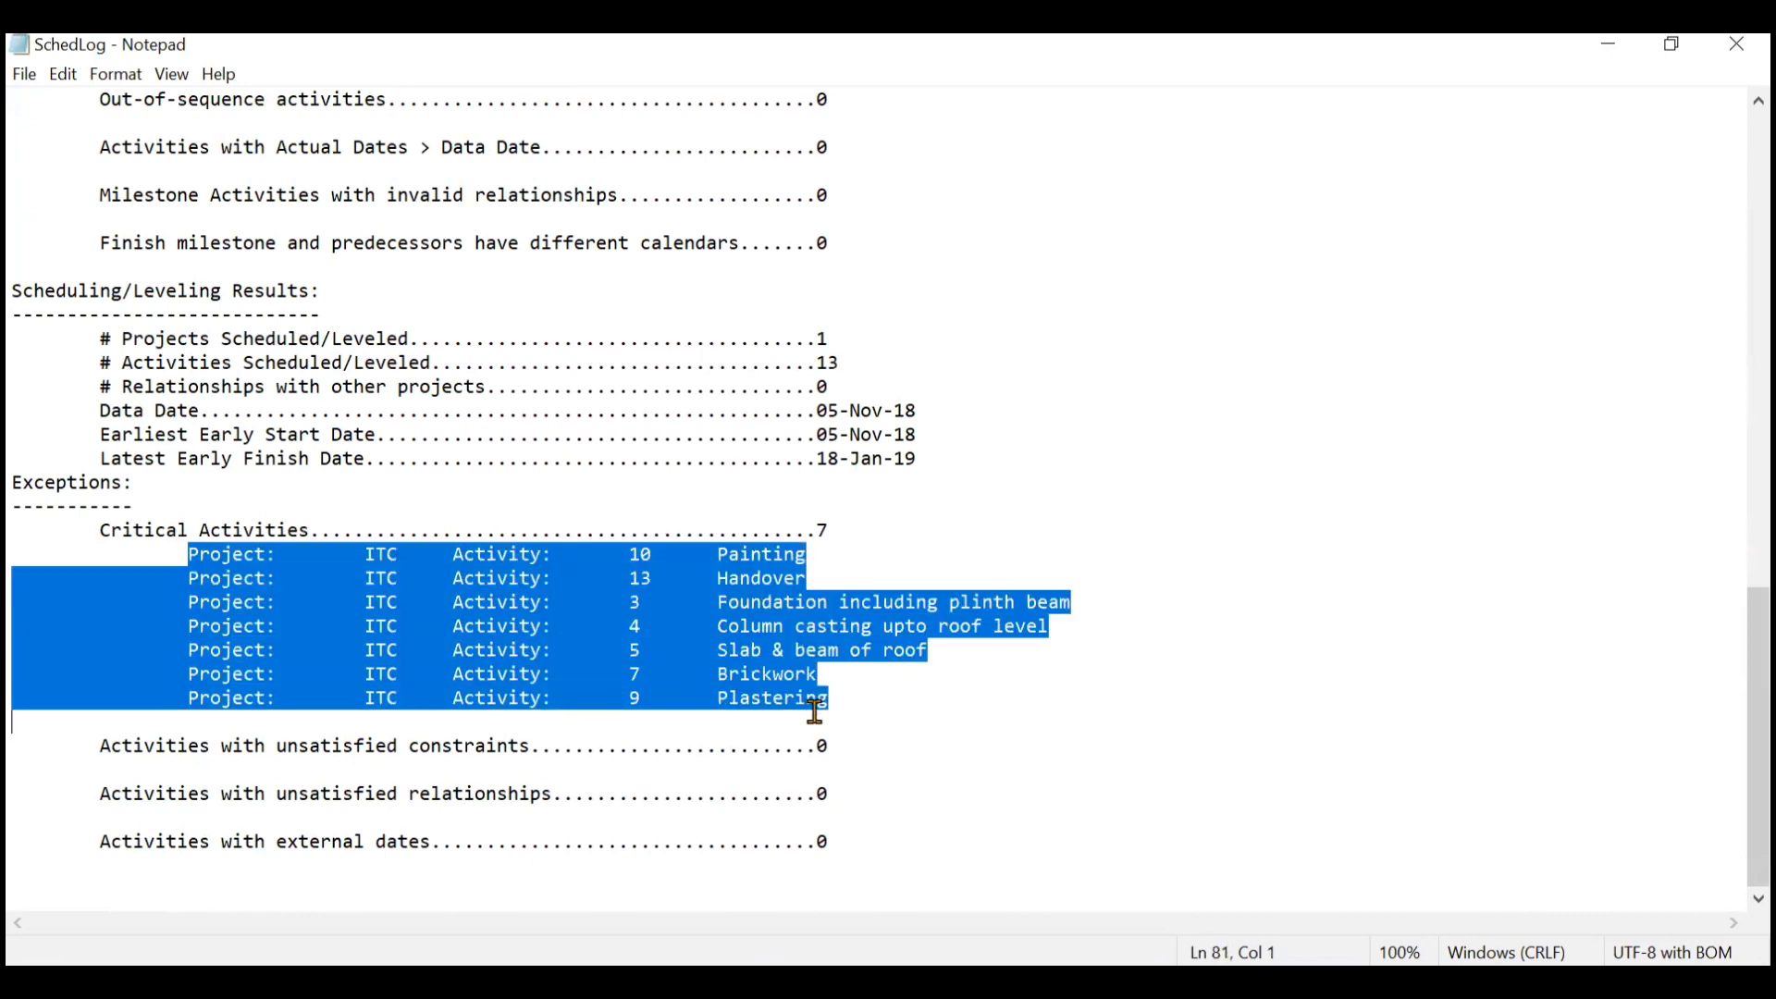
{"action": "left_click", "coordinate": [653, 660]}
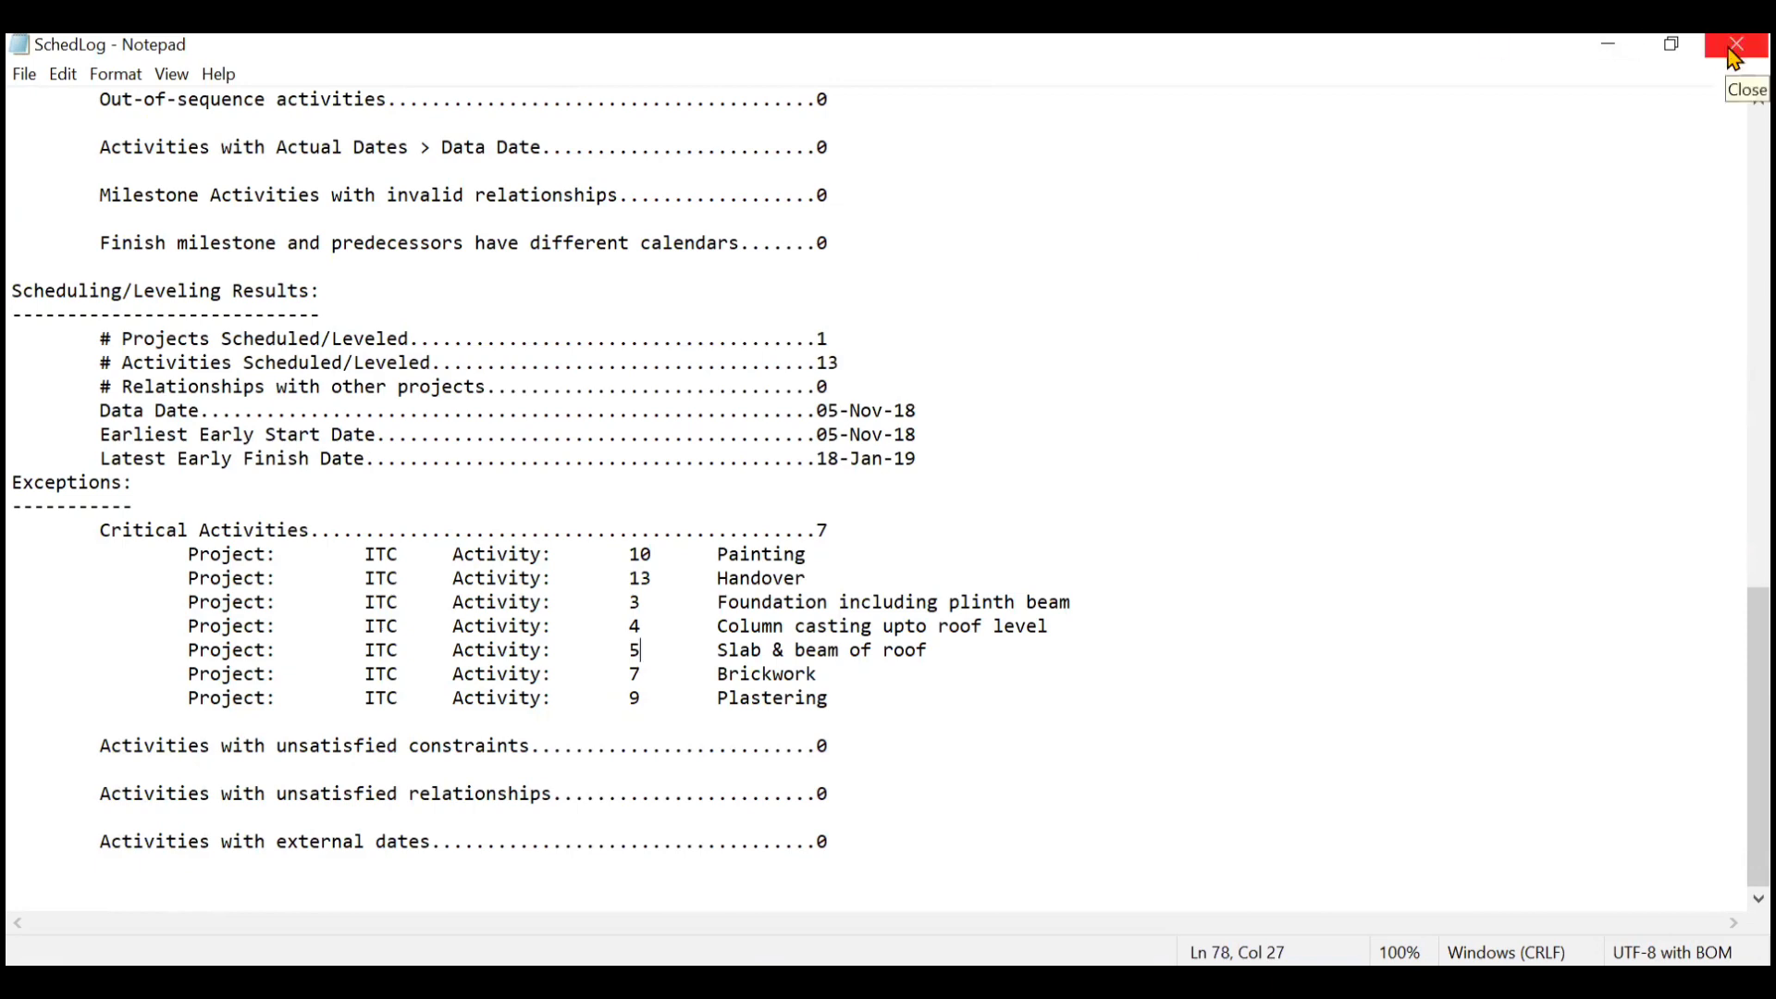
{"action": "left_click", "coordinate": [1733, 48]}
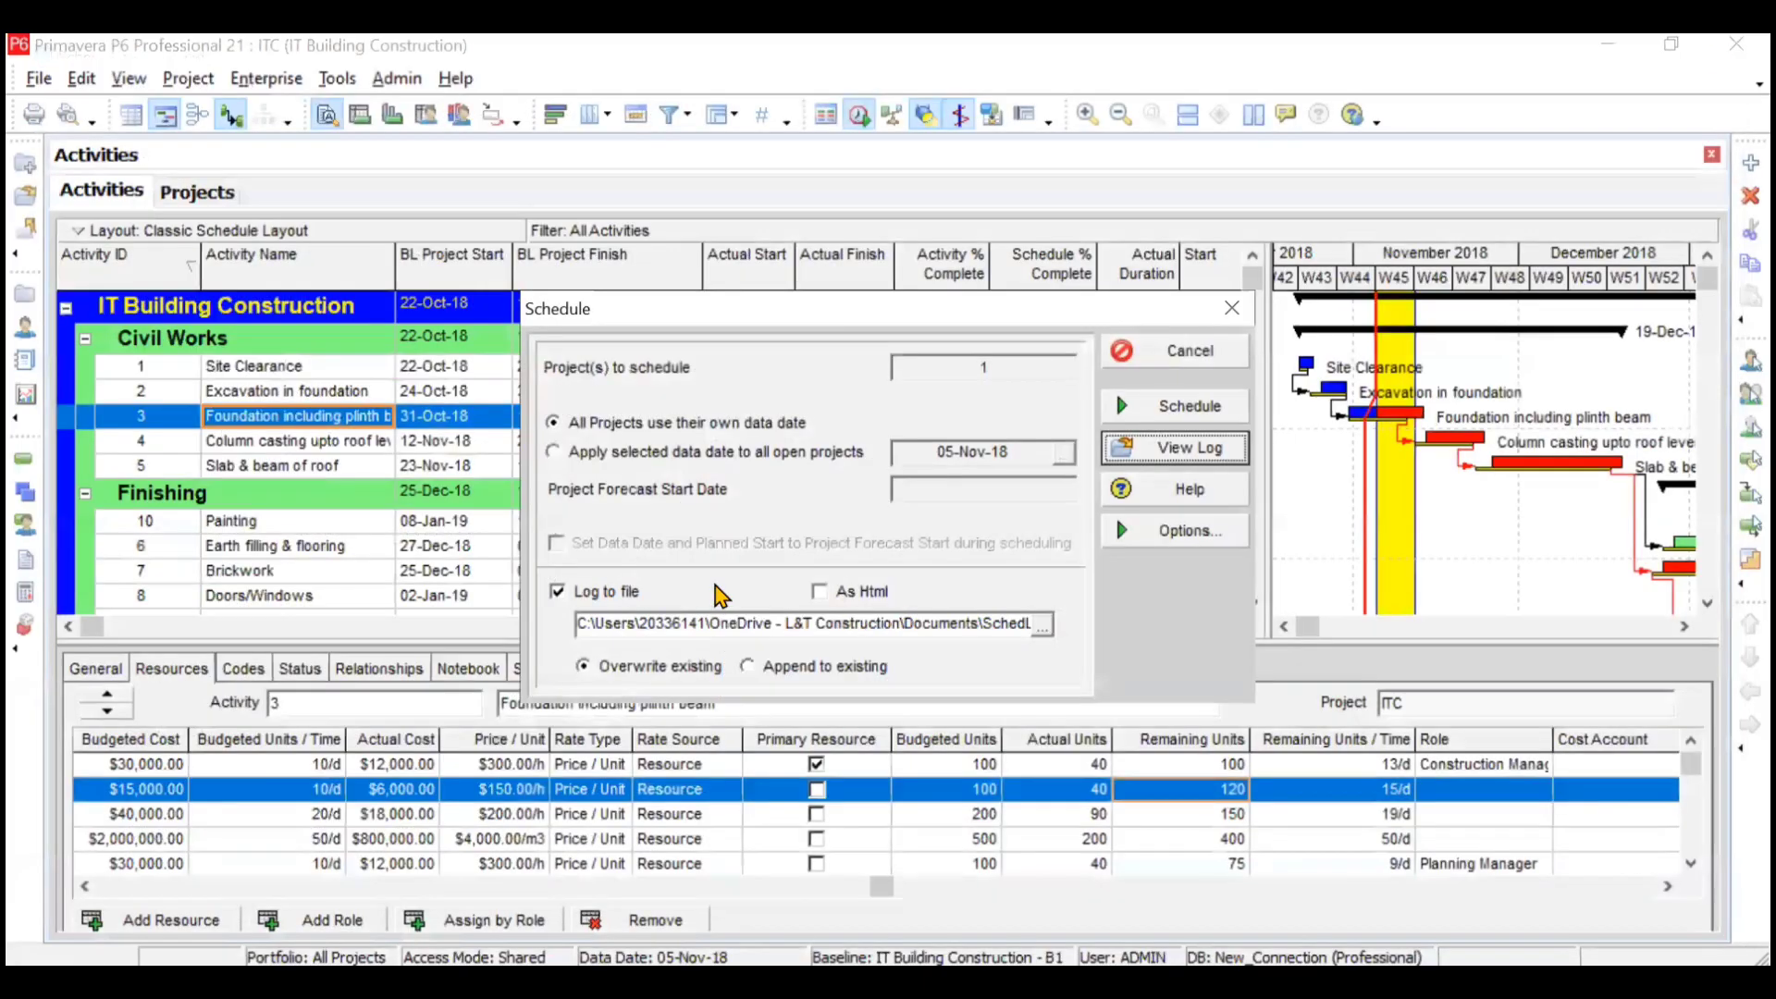
{"action": "left_click", "coordinate": [1243, 318]}
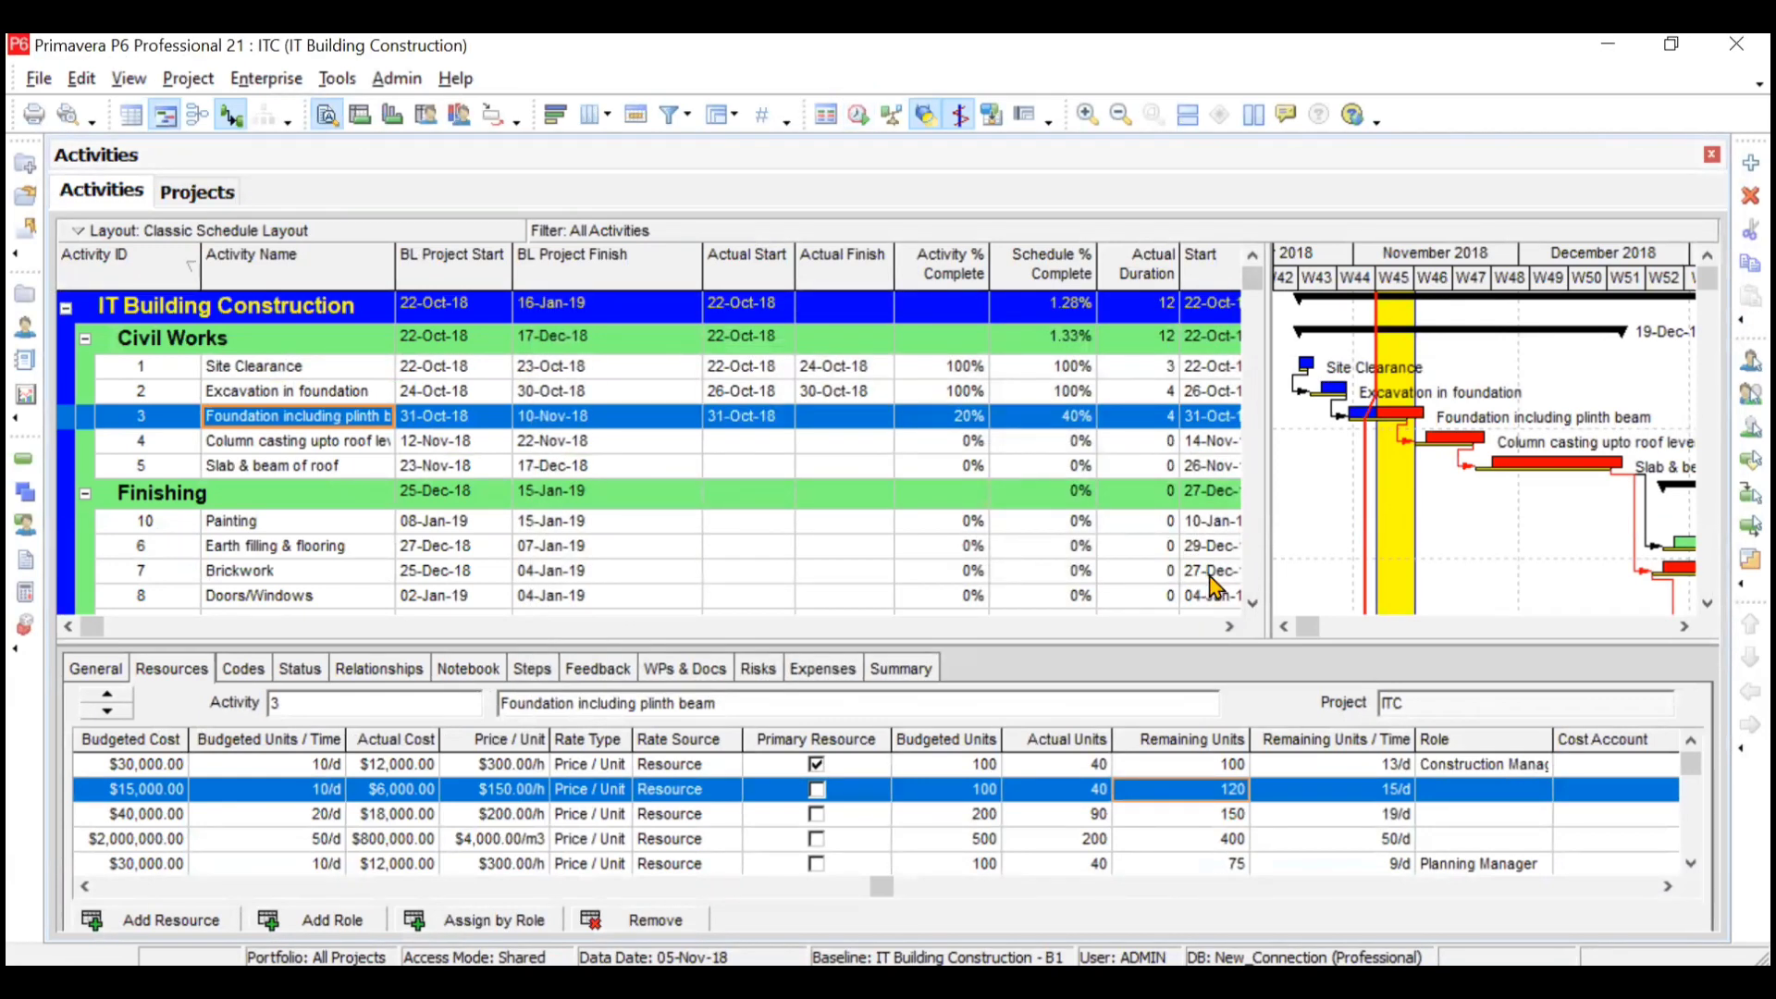
Examine the activities' start and finish dates against their baseline dates in the activity table
{"action": "left_click", "coordinate": [1230, 627]}
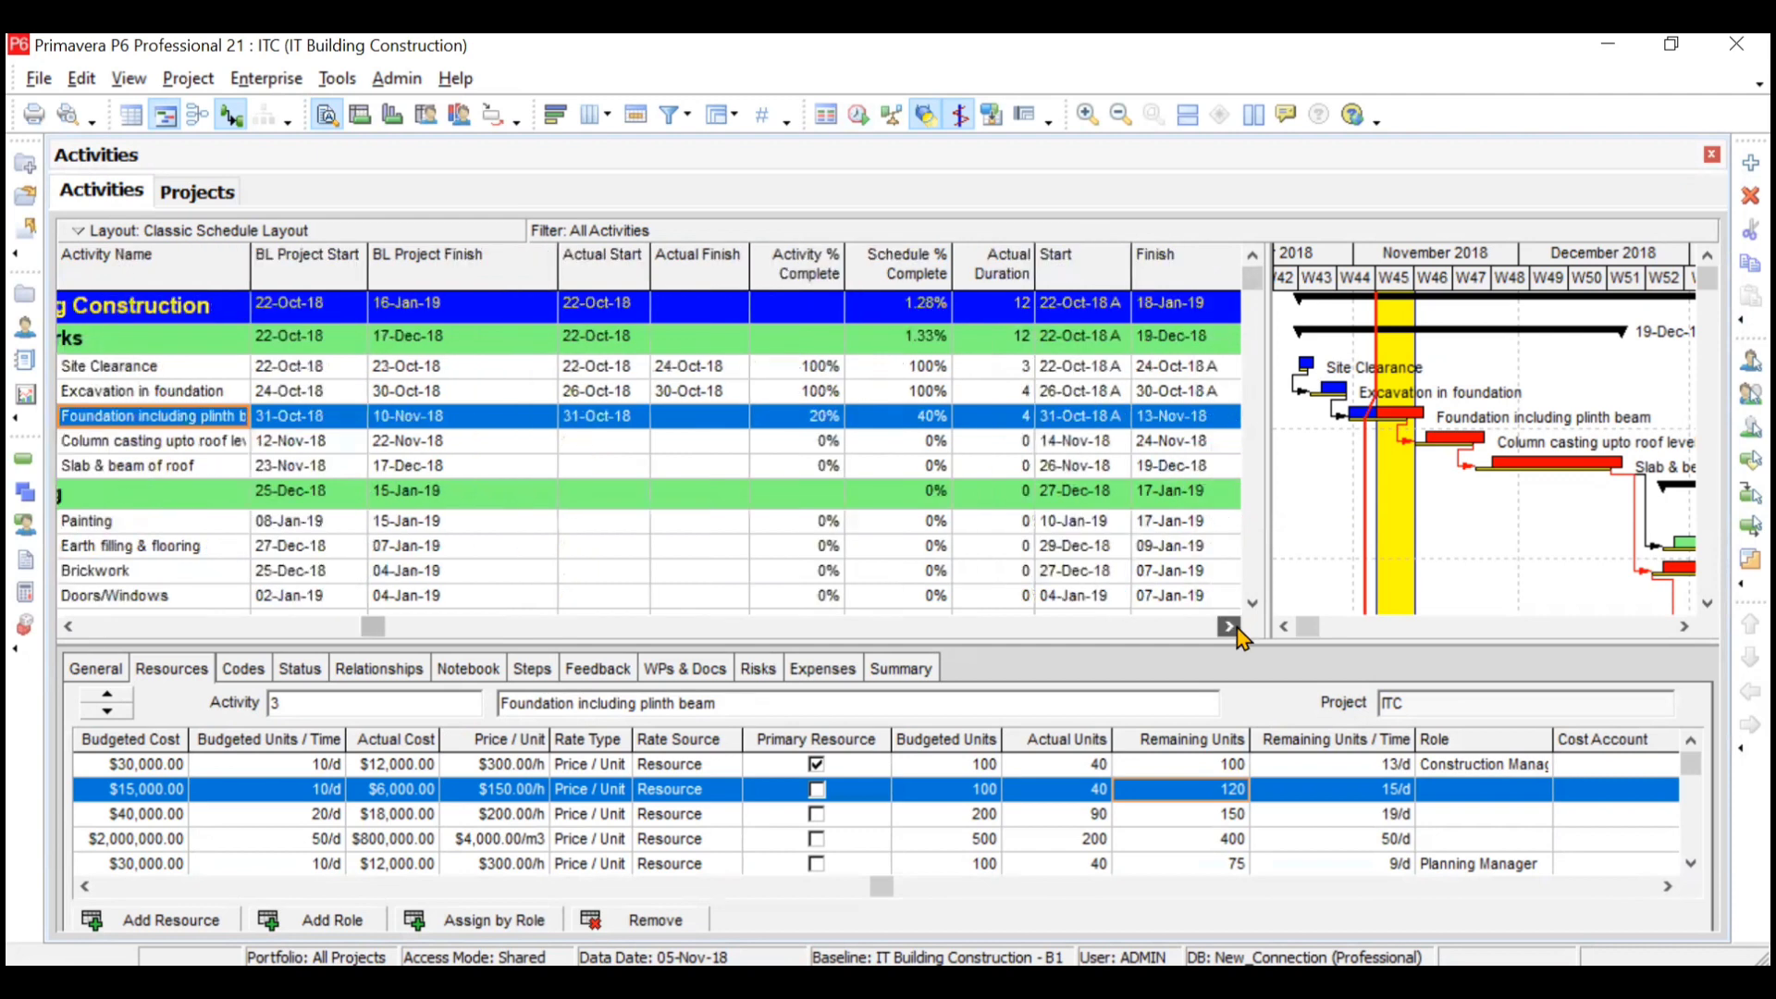